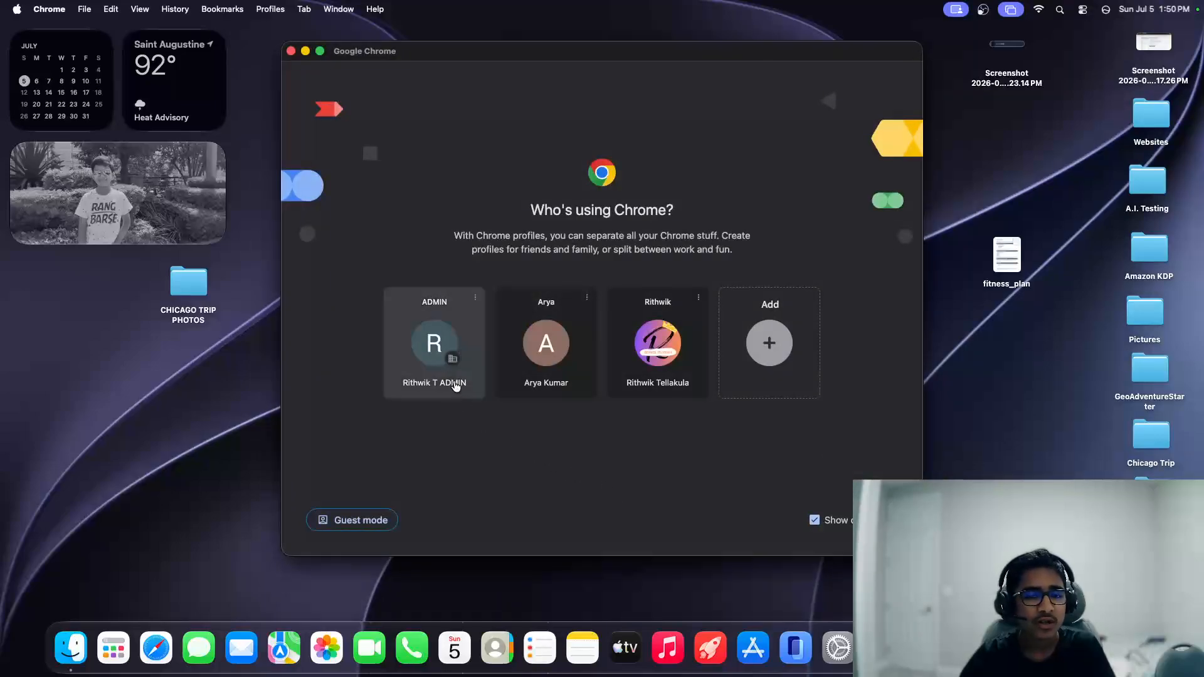
Step: Open Chrome with the ADMIN profile and load infinityfree.com
left_click(450, 376)
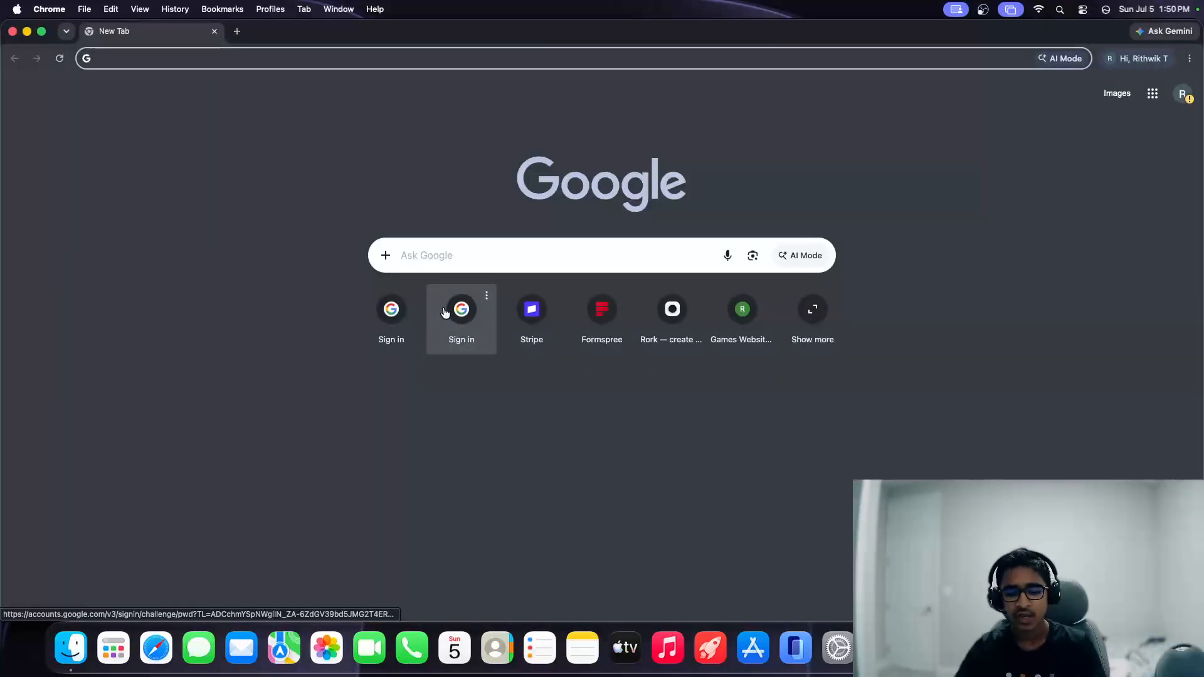
type("infinityfr")
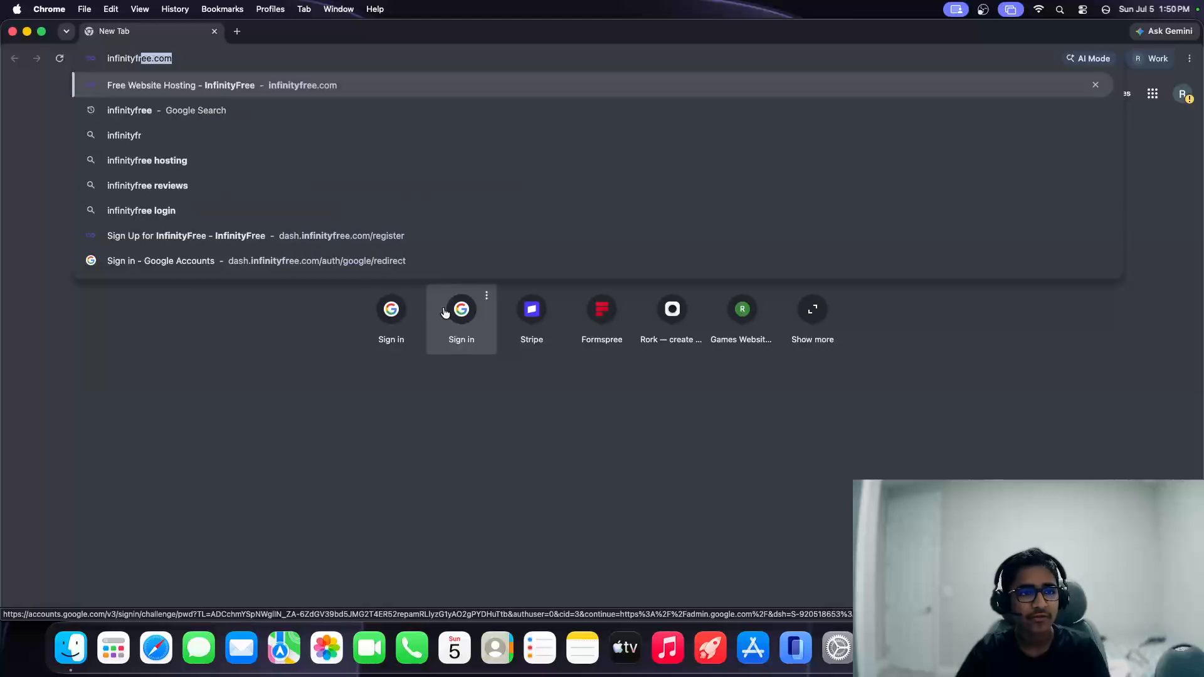
type("ee.com")
key("Return")
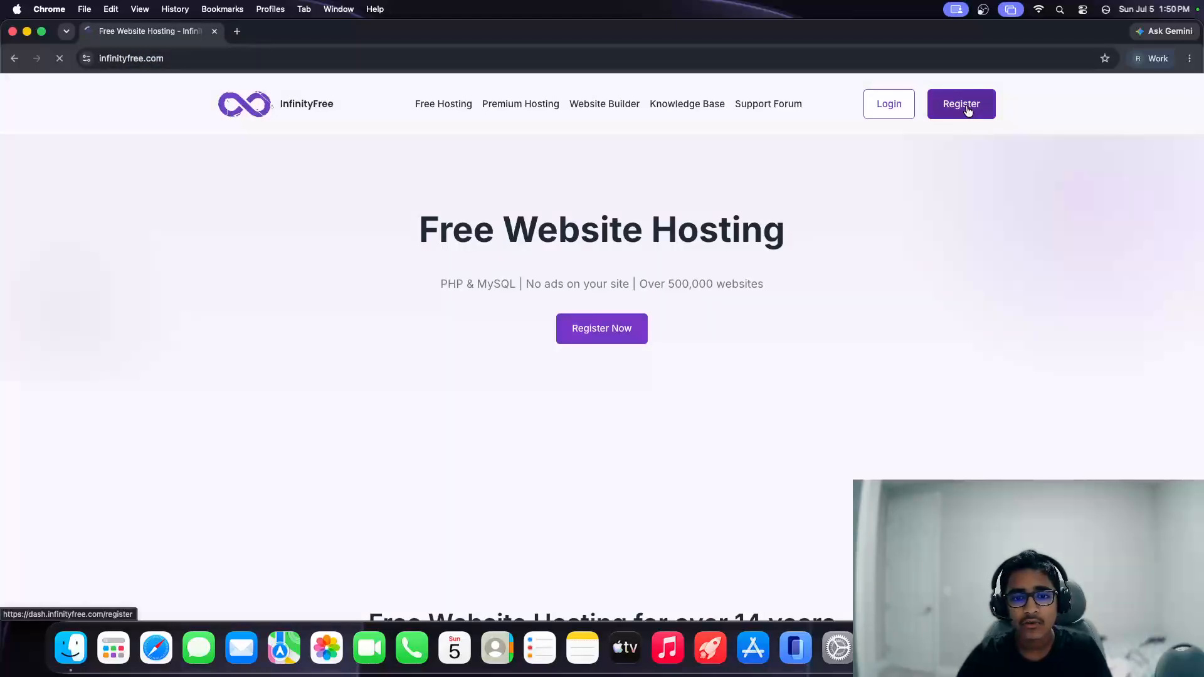
Step: Register on InfinityFree by signing up with a Google account and allowing access
scroll(902, 190, "down", 3)
scroll(916, 163, "up", 5)
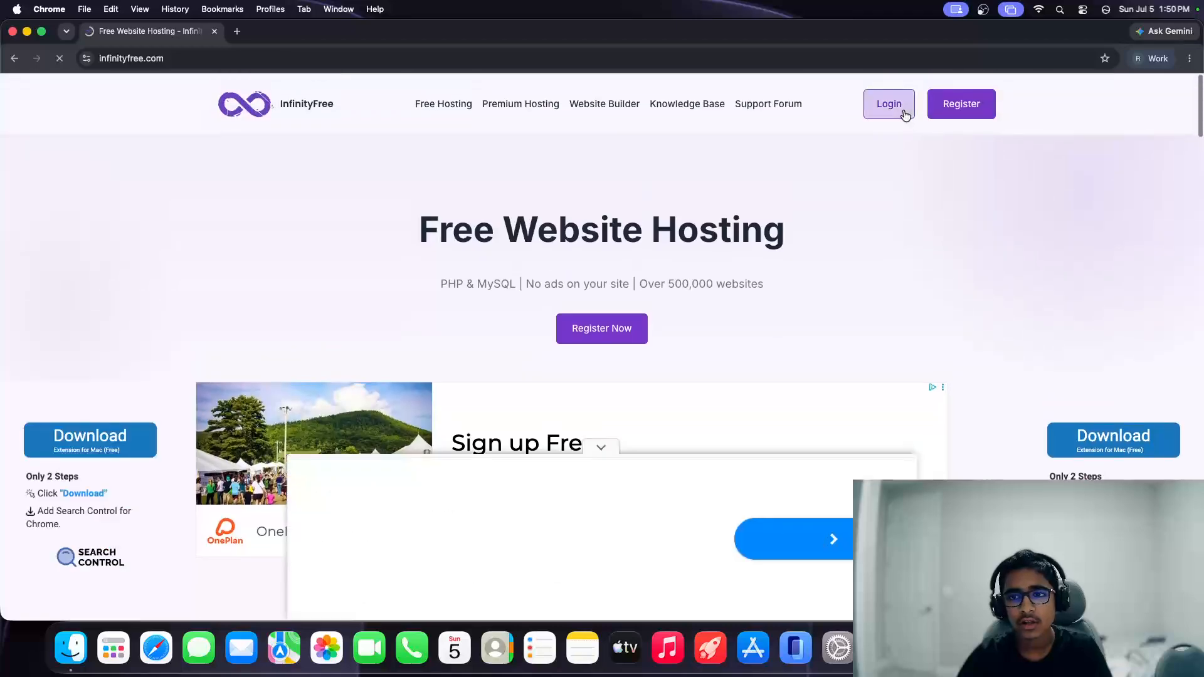
left_click(961, 102)
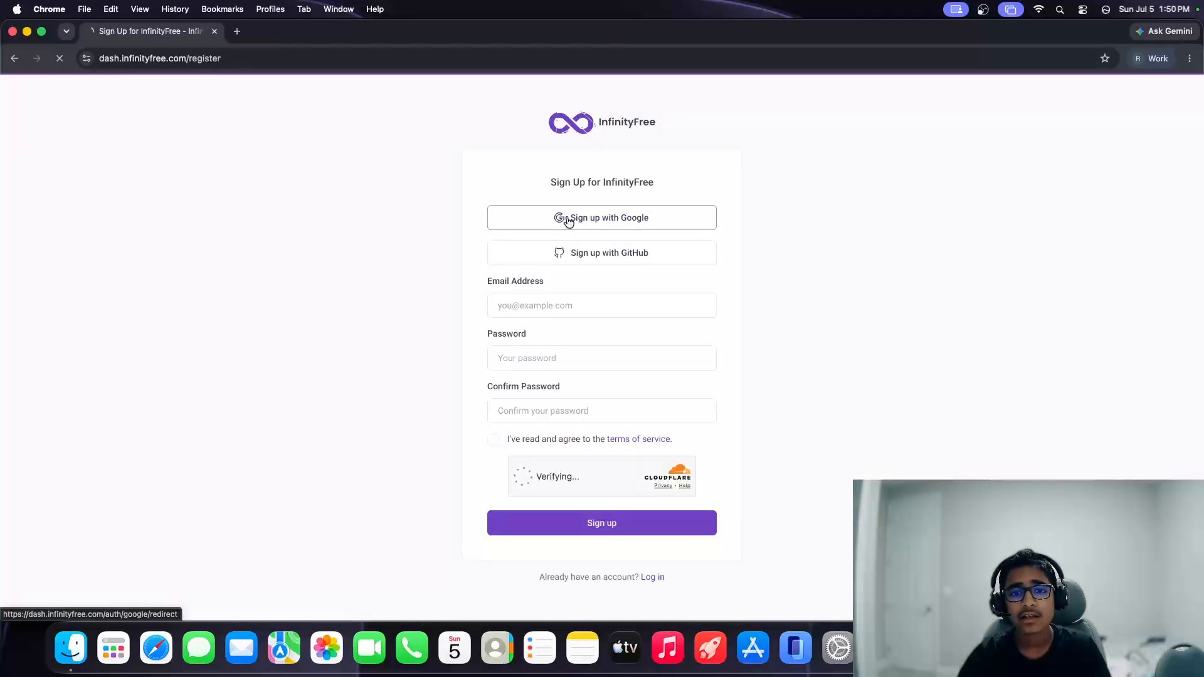
left_click(565, 219)
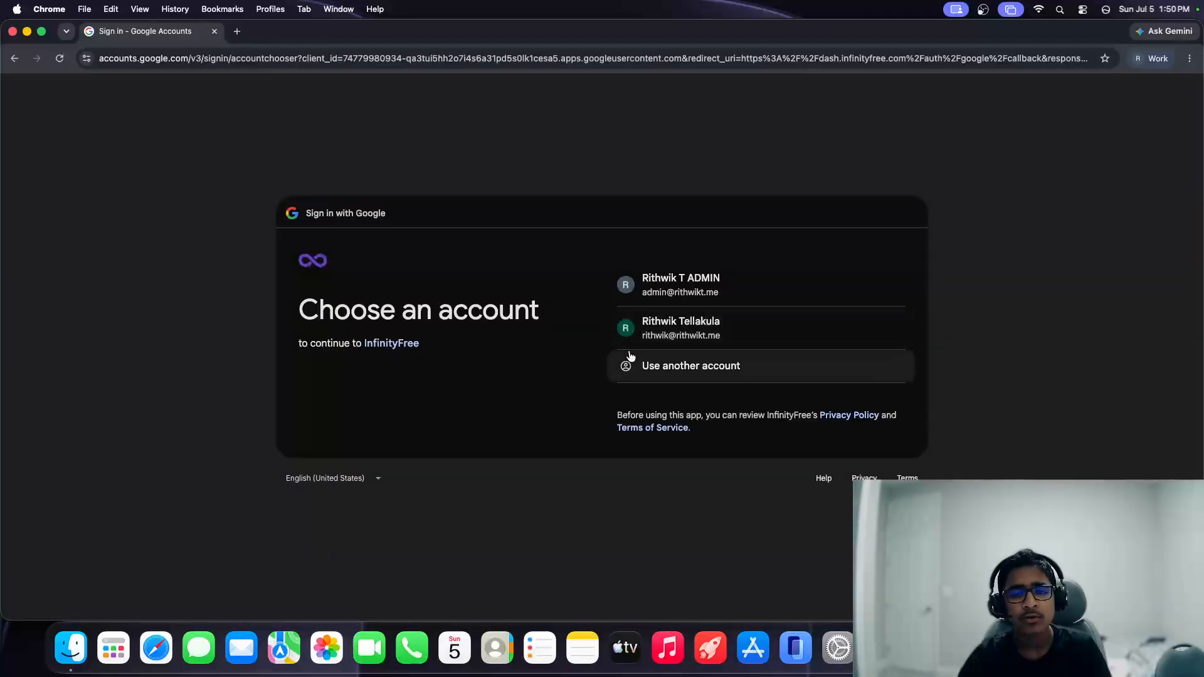
left_click(659, 336)
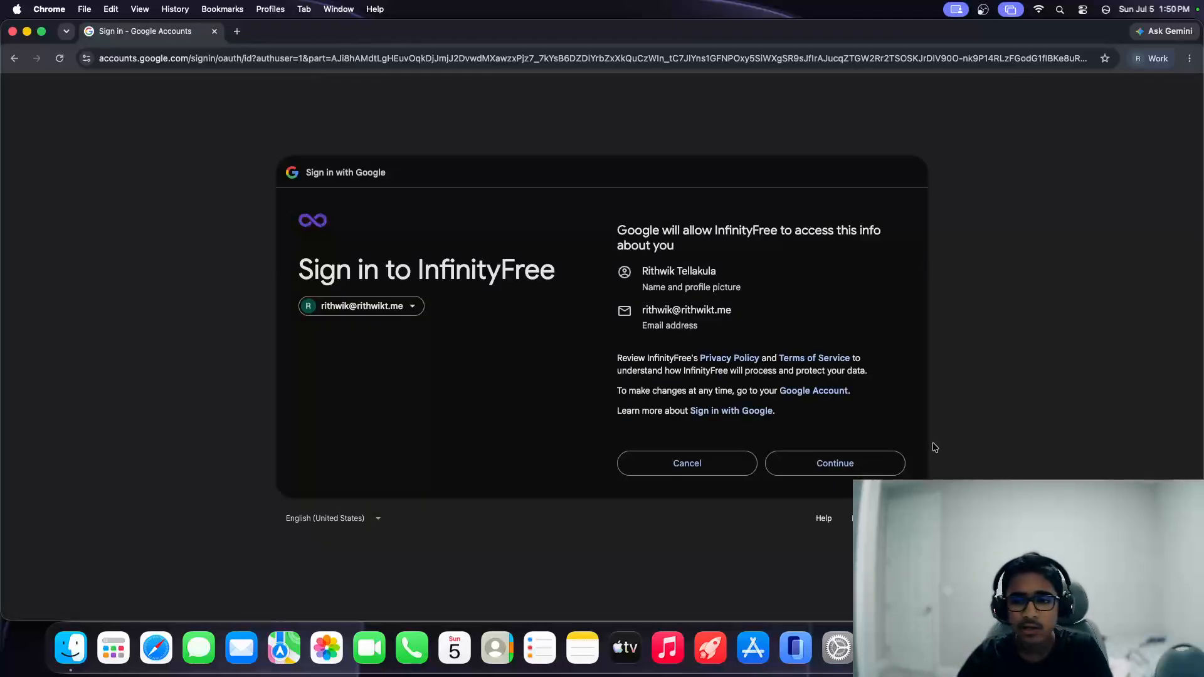
left_click(869, 459)
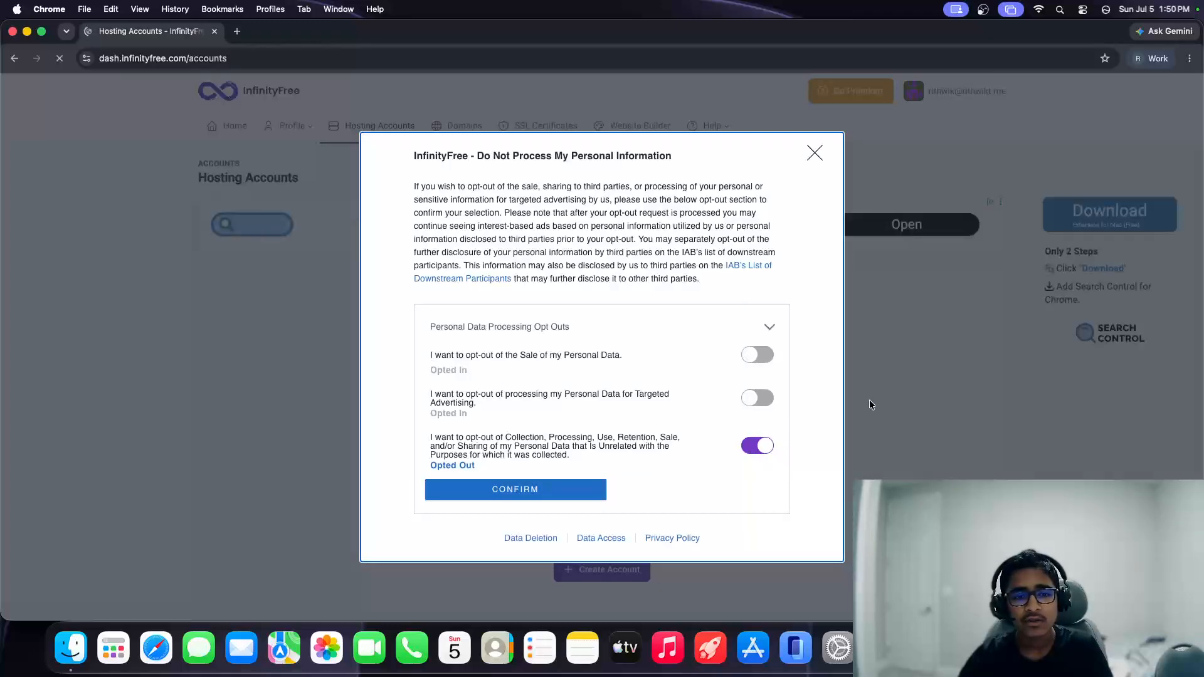
Step: Opt out of personal-data sale and targeted advertising, confirm, and dismiss the acknowledgement
left_click(758, 356)
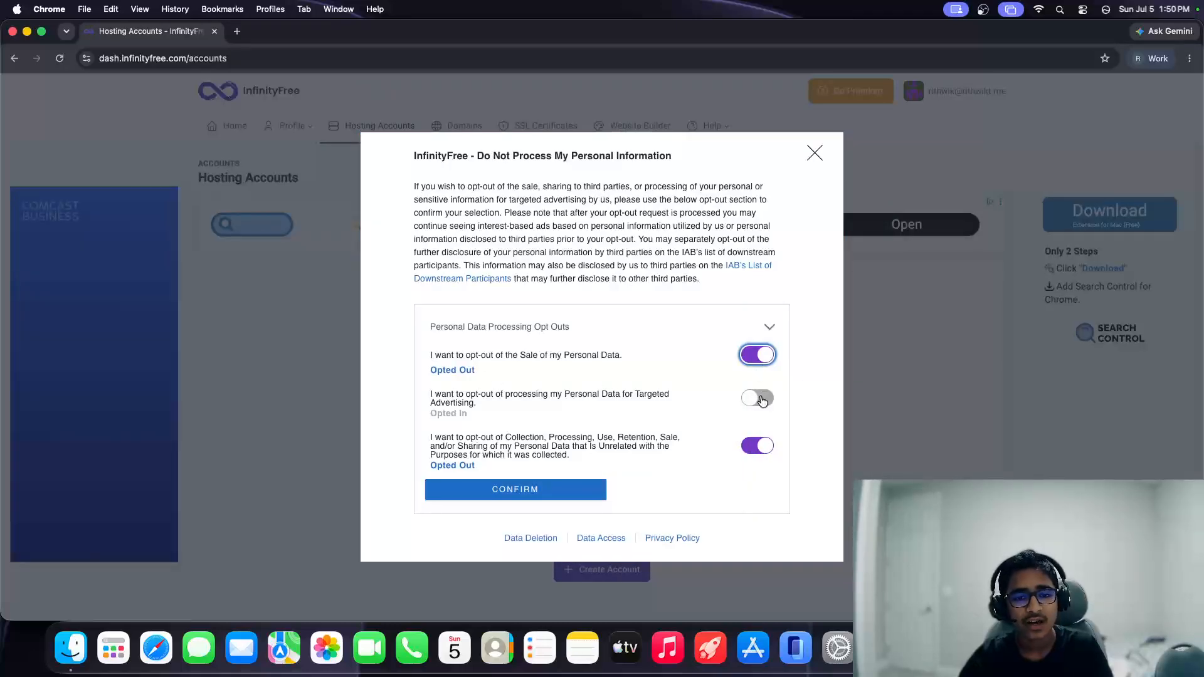
left_click(758, 398)
left_click(553, 497)
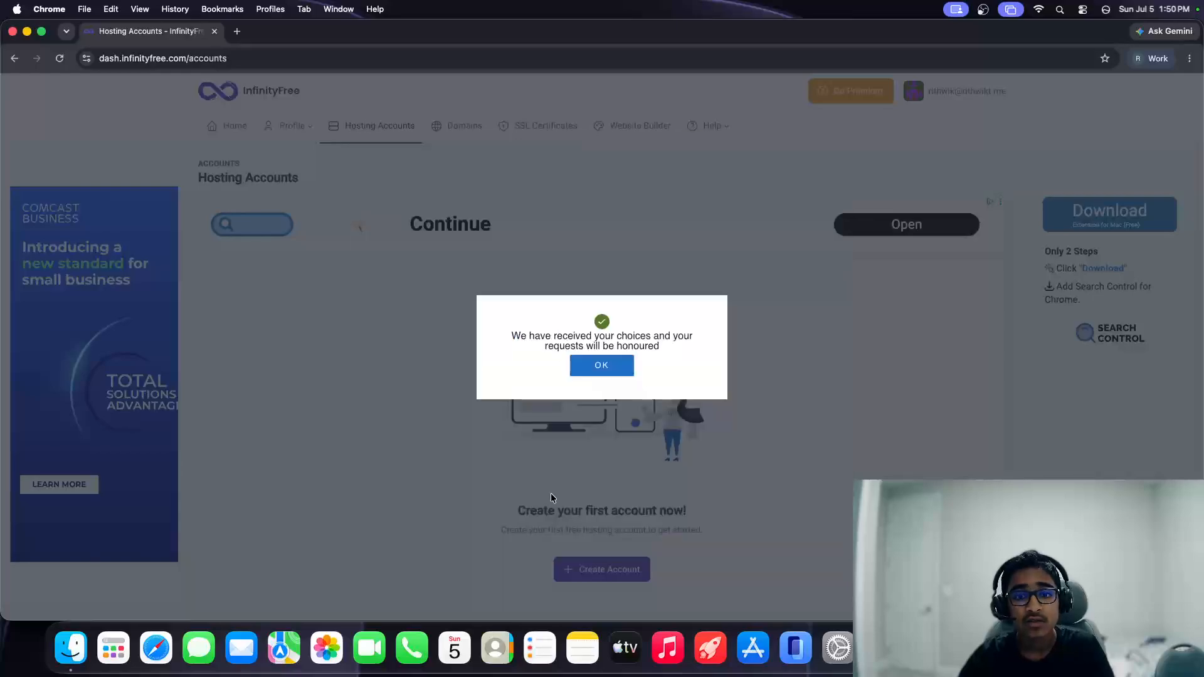
left_click(591, 375)
scroll(594, 367, "down", 5)
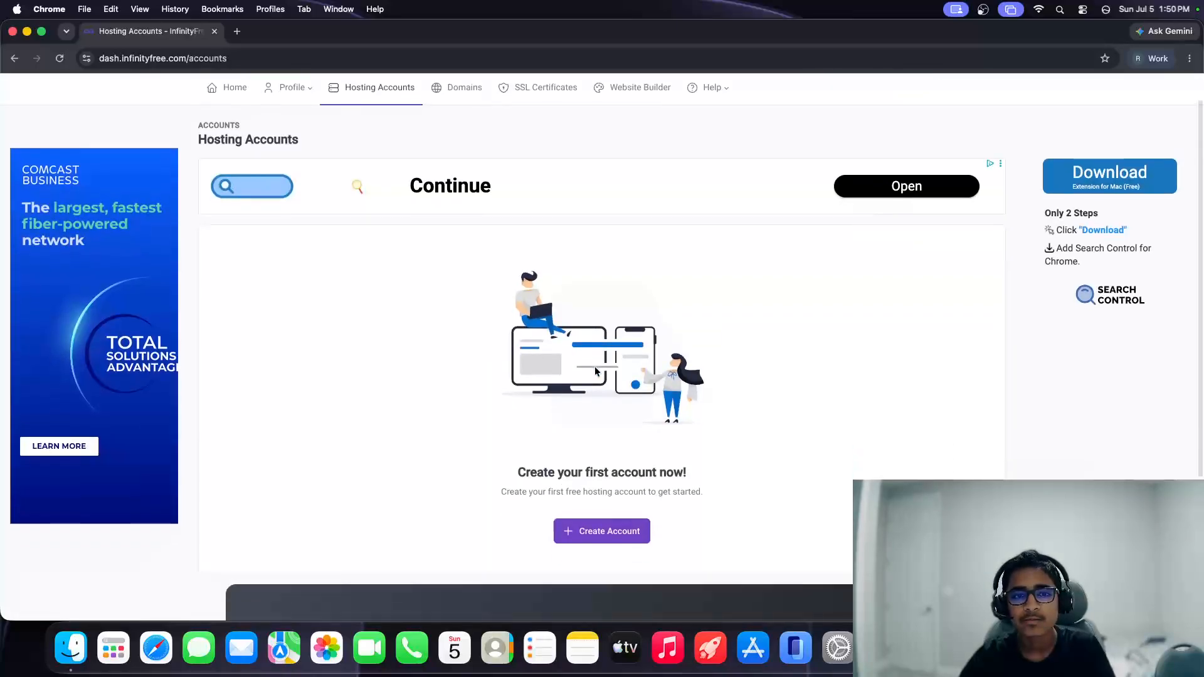
scroll(595, 370, "up", 5)
scroll(256, 266, "down", 1)
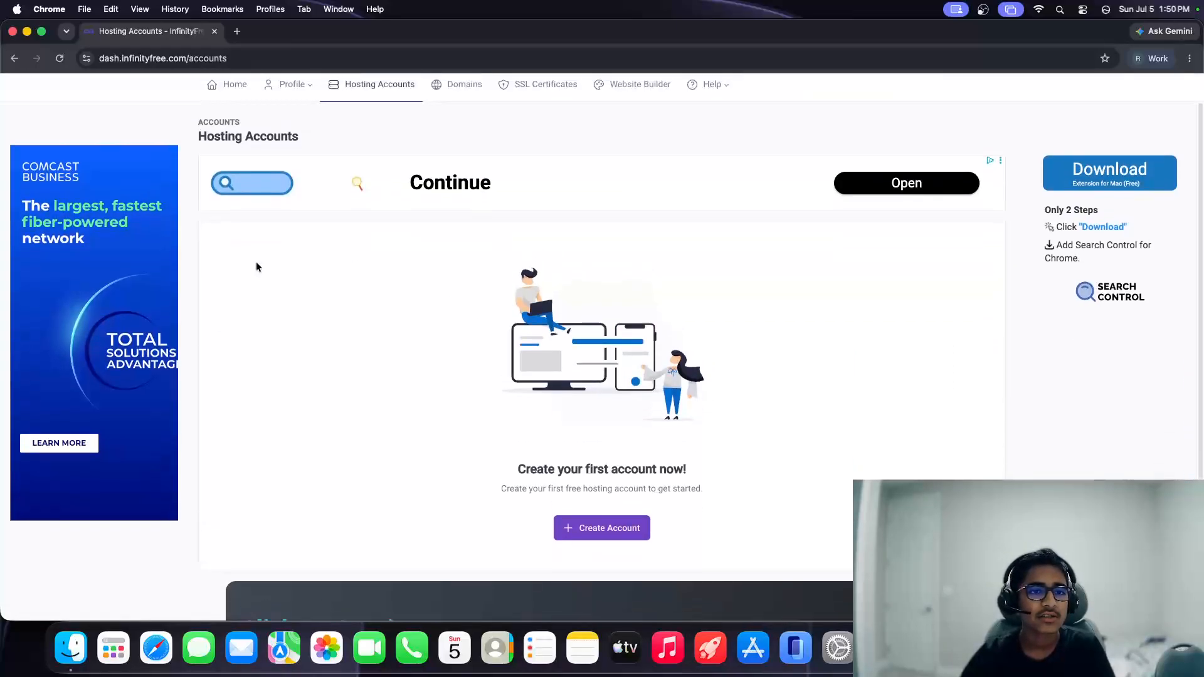
scroll(256, 266, "up", 1)
scroll(256, 266, "down", 4)
scroll(254, 262, "up", 4)
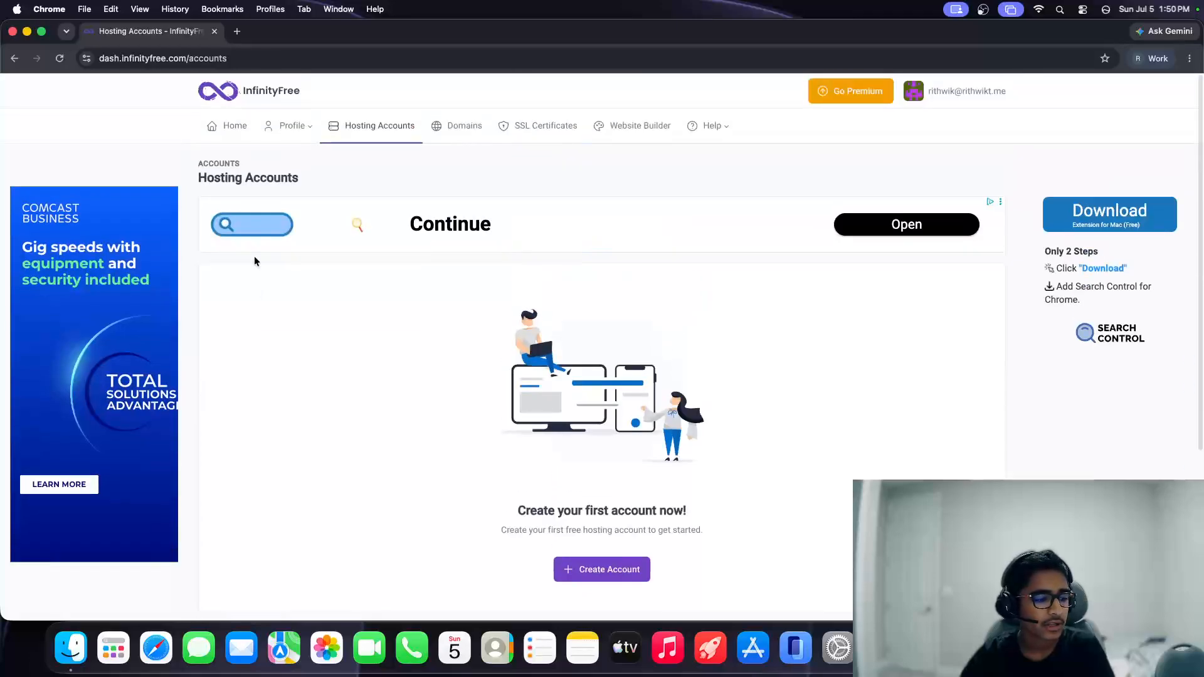
scroll(254, 261, "down", 2)
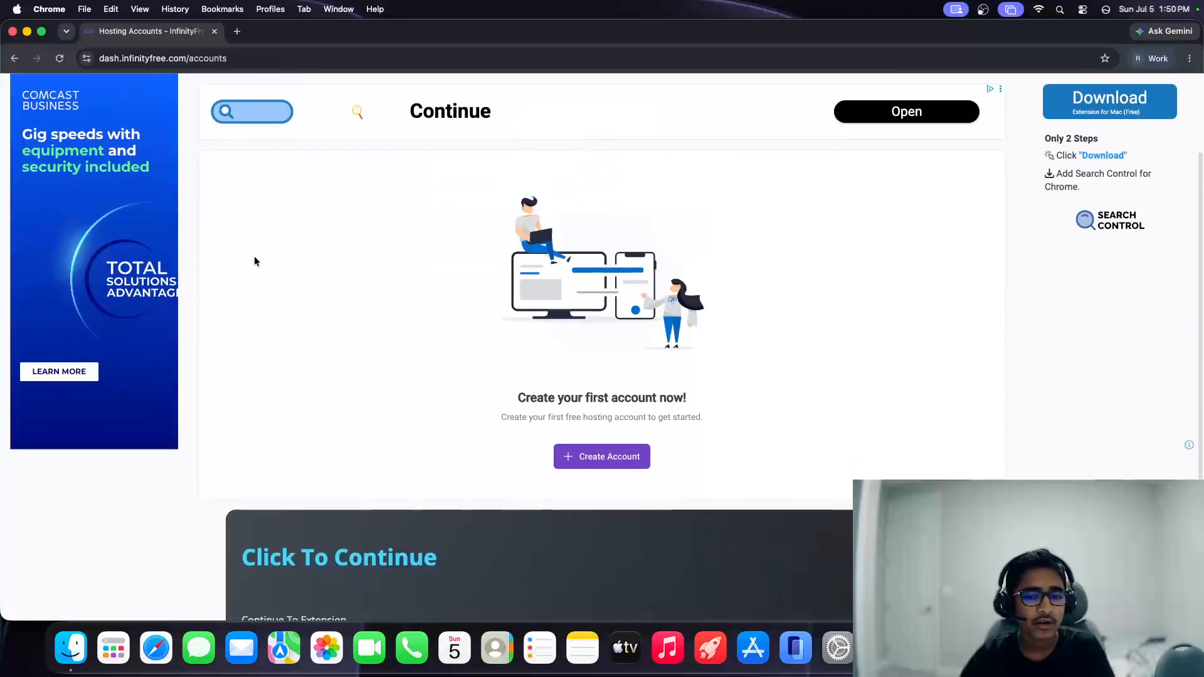
Step: Start a new hosting account and compare the InfinityFree and Starter Premium plans
left_click(610, 463)
scroll(517, 457, "down", 4)
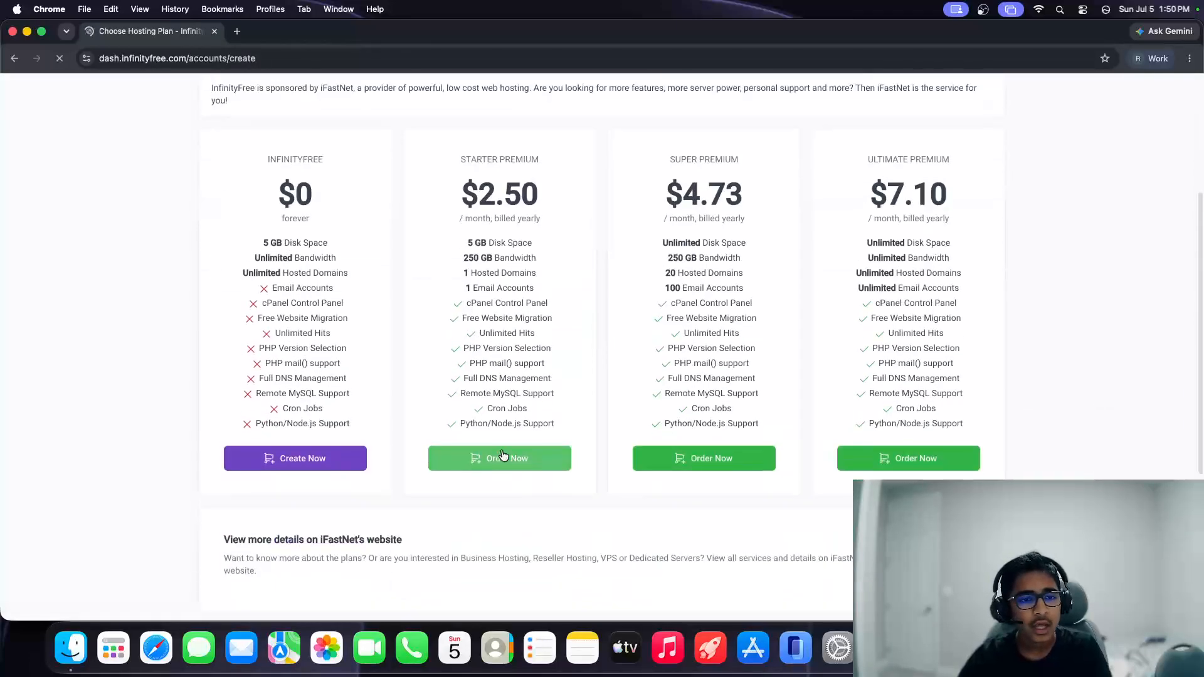
scroll(455, 381, "up", 1)
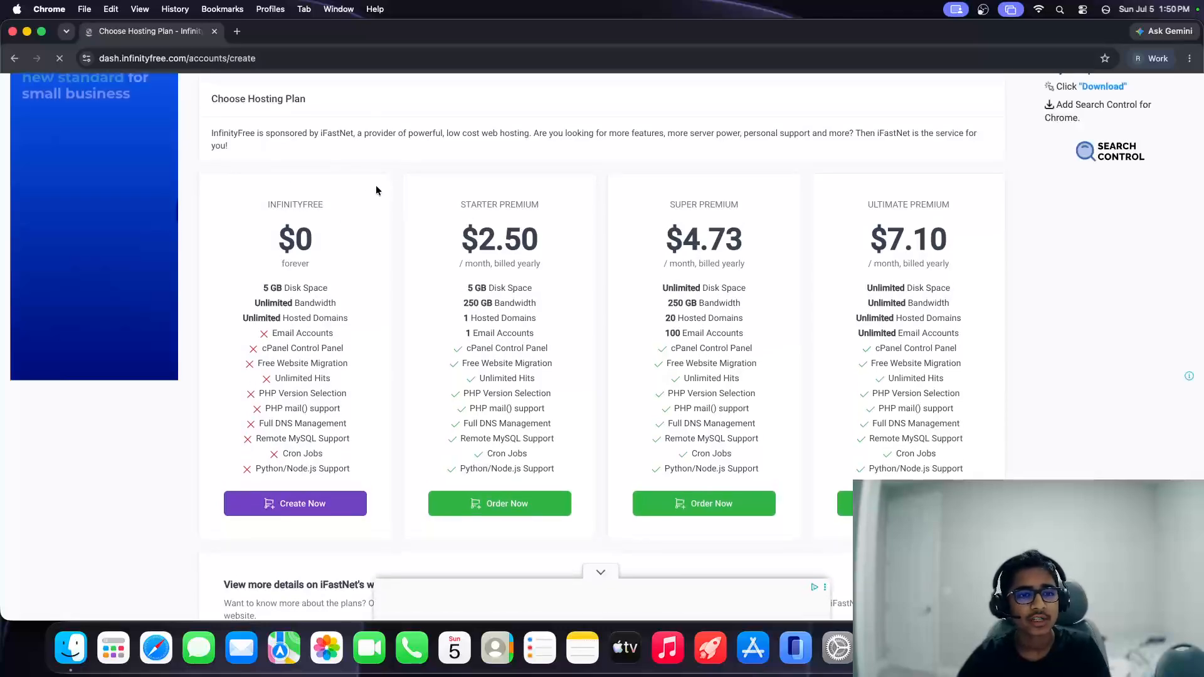
left_click_drag(348, 202, 250, 205)
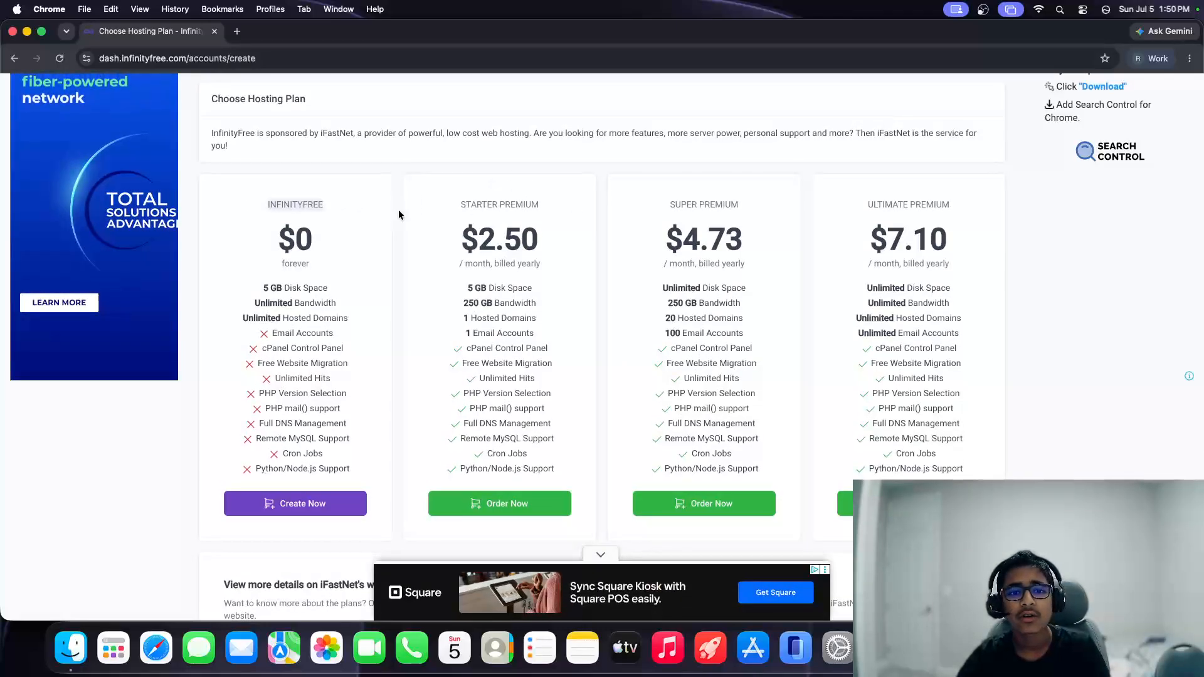
left_click_drag(398, 209, 964, 471)
left_click(931, 460)
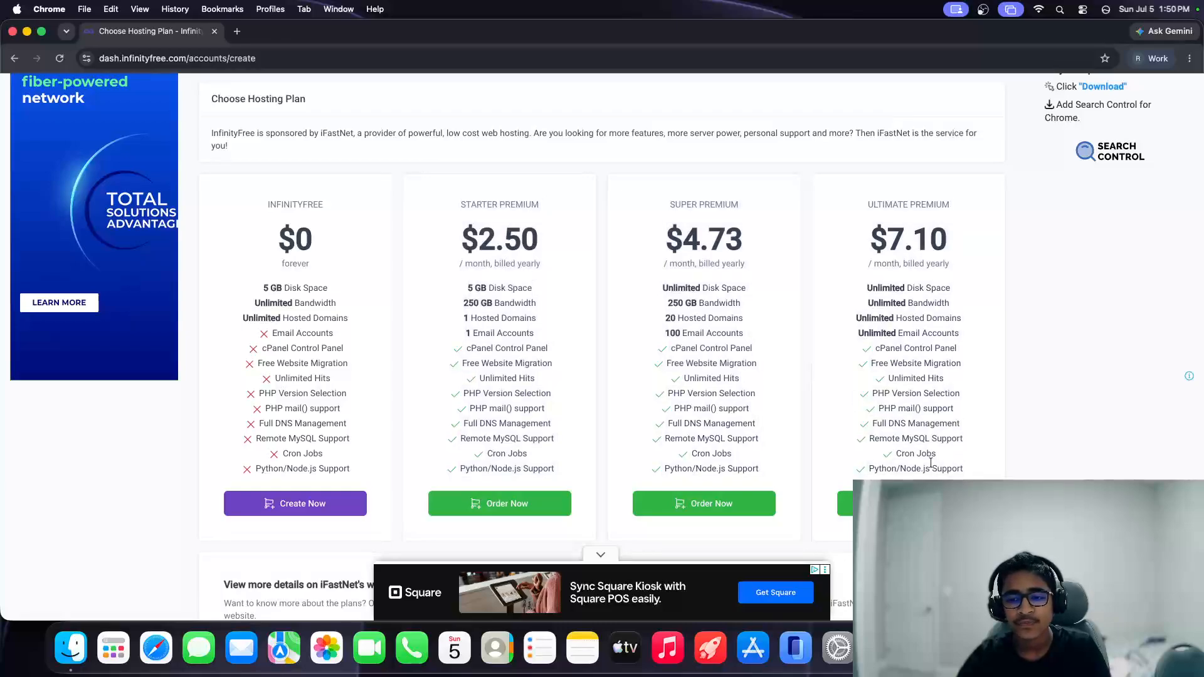
Step: Review the free plan's features, choose the $0 InfinityFree plan, and close the ad
left_click_drag(252, 293, 328, 293)
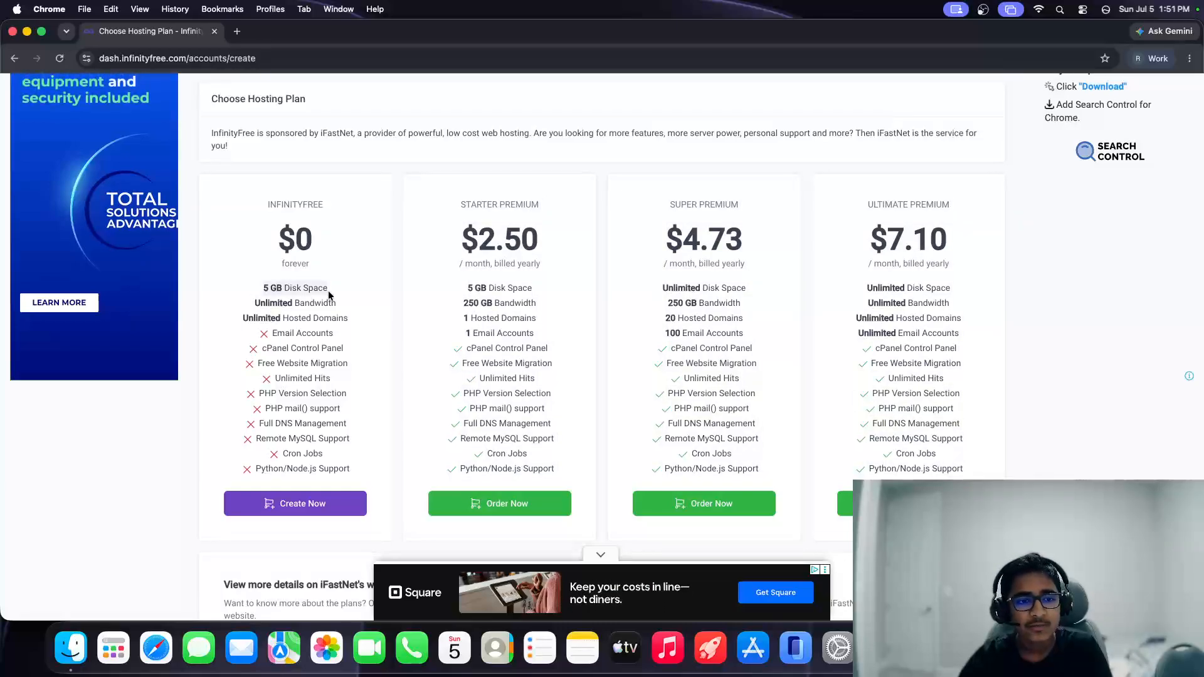
left_click_drag(245, 297, 357, 313)
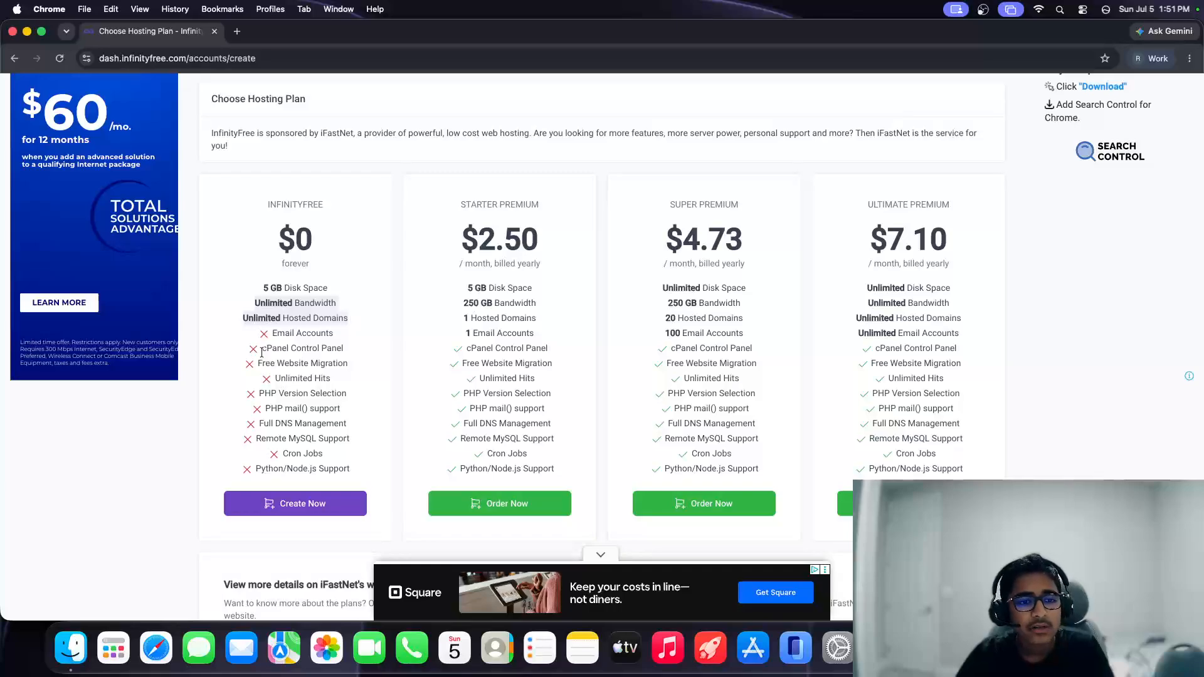
left_click_drag(262, 352, 366, 354)
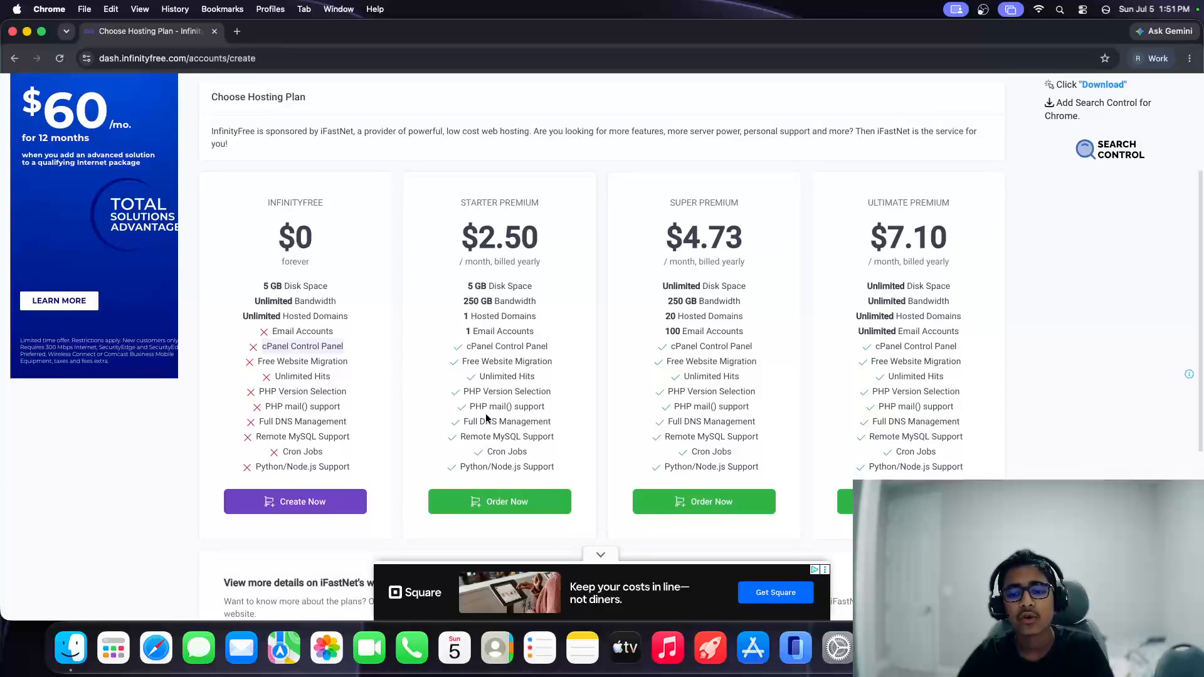
left_click(604, 554)
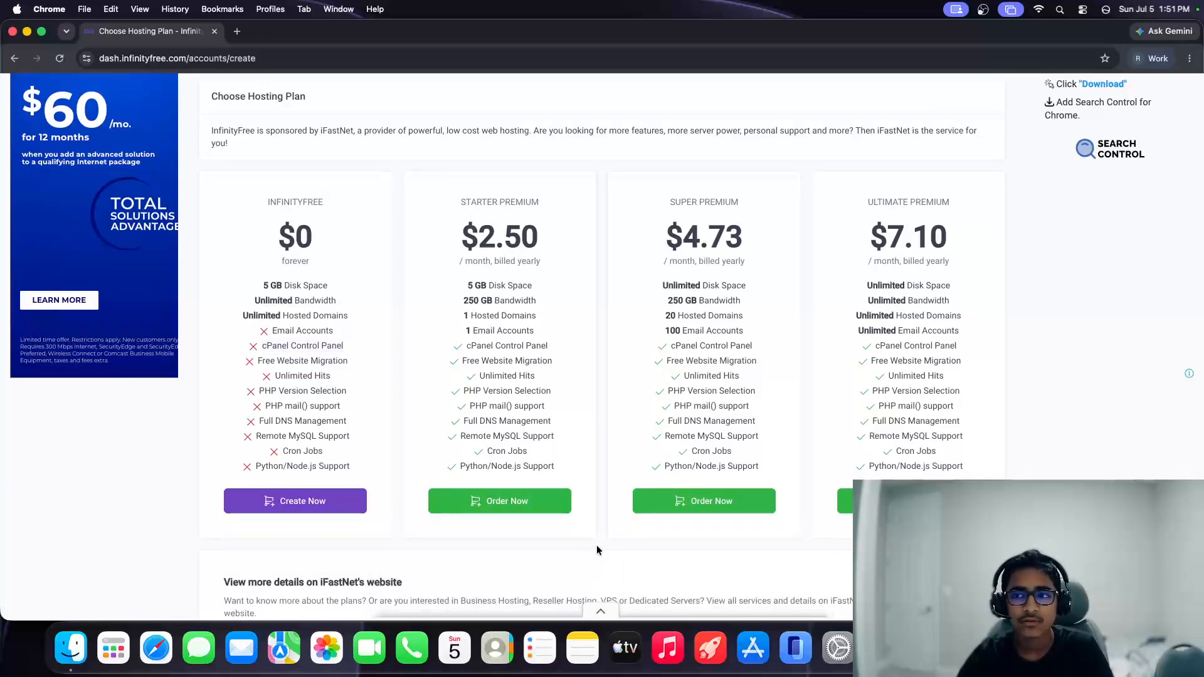
left_click(320, 512)
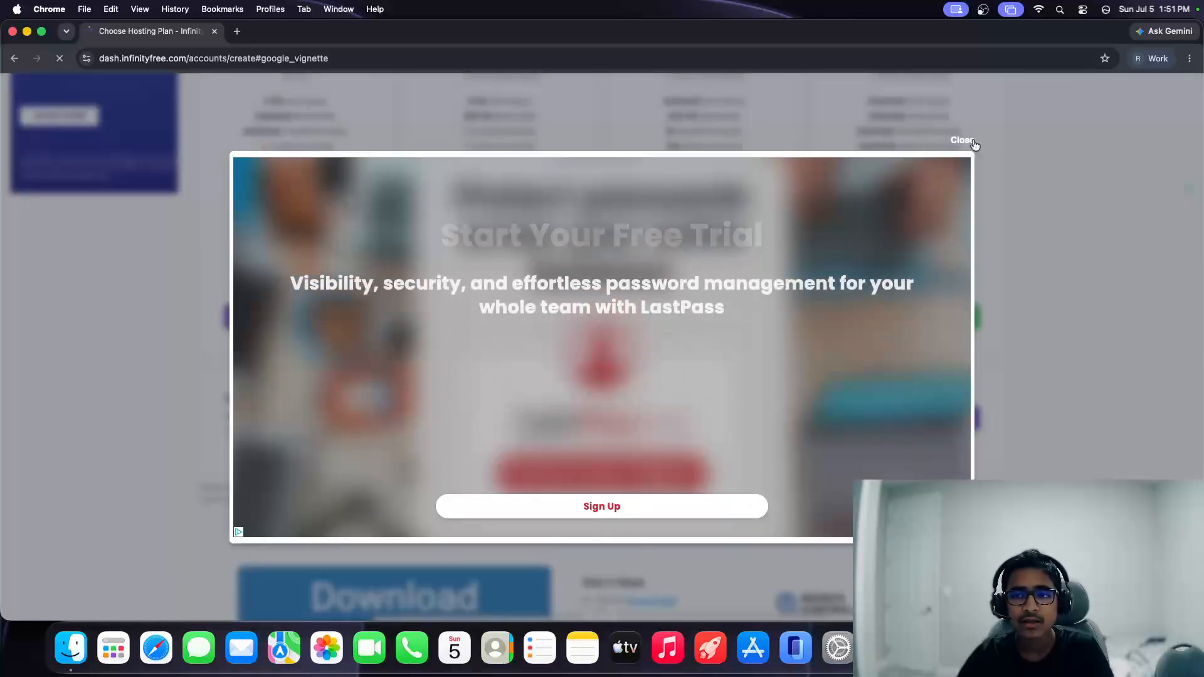
left_click(972, 141)
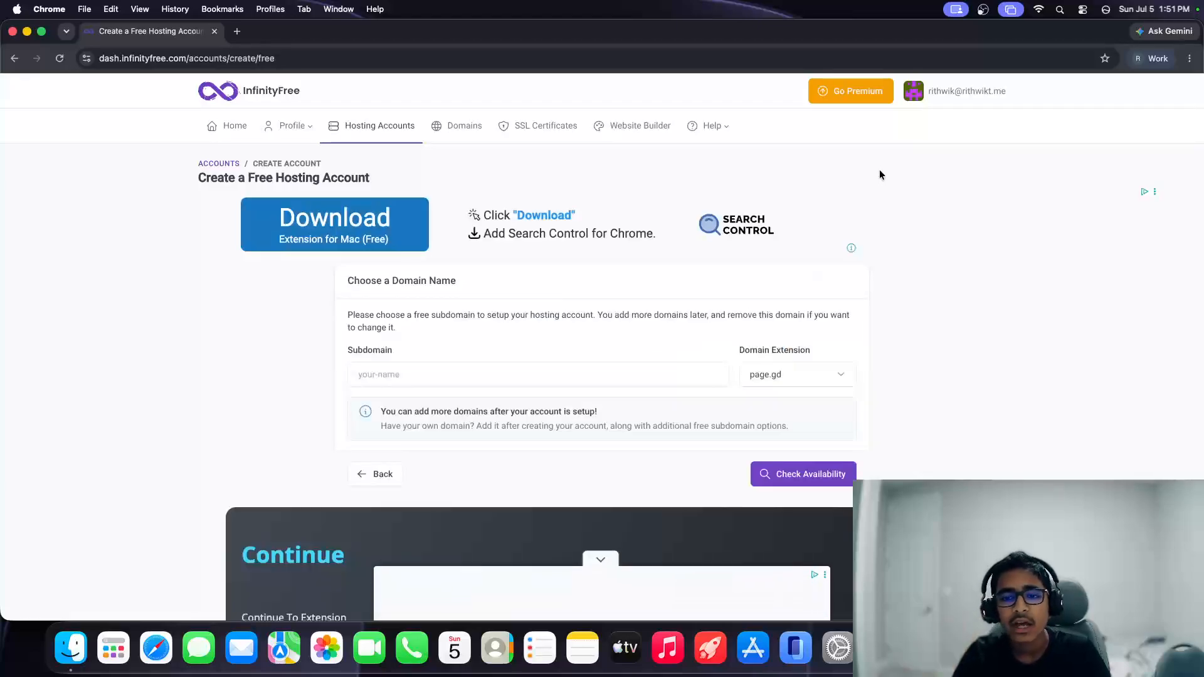
Step: Enter subdomain youtube-main with the ct.ws extension and check its availability
left_click(538, 369)
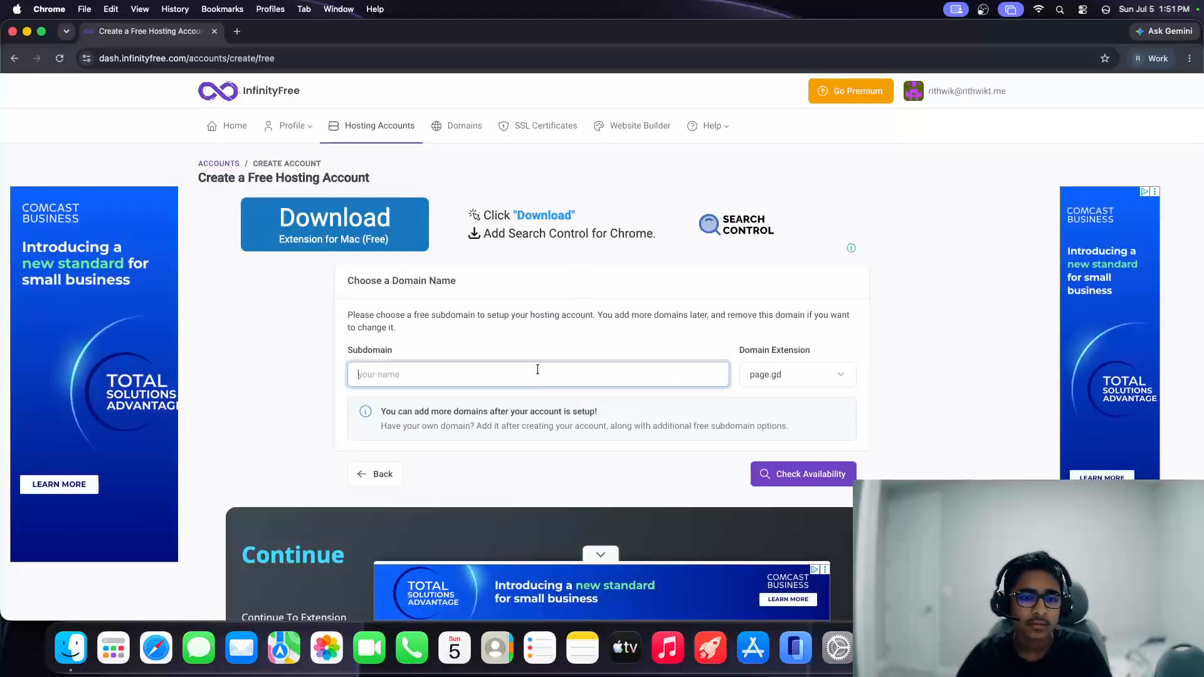
type("youtube")
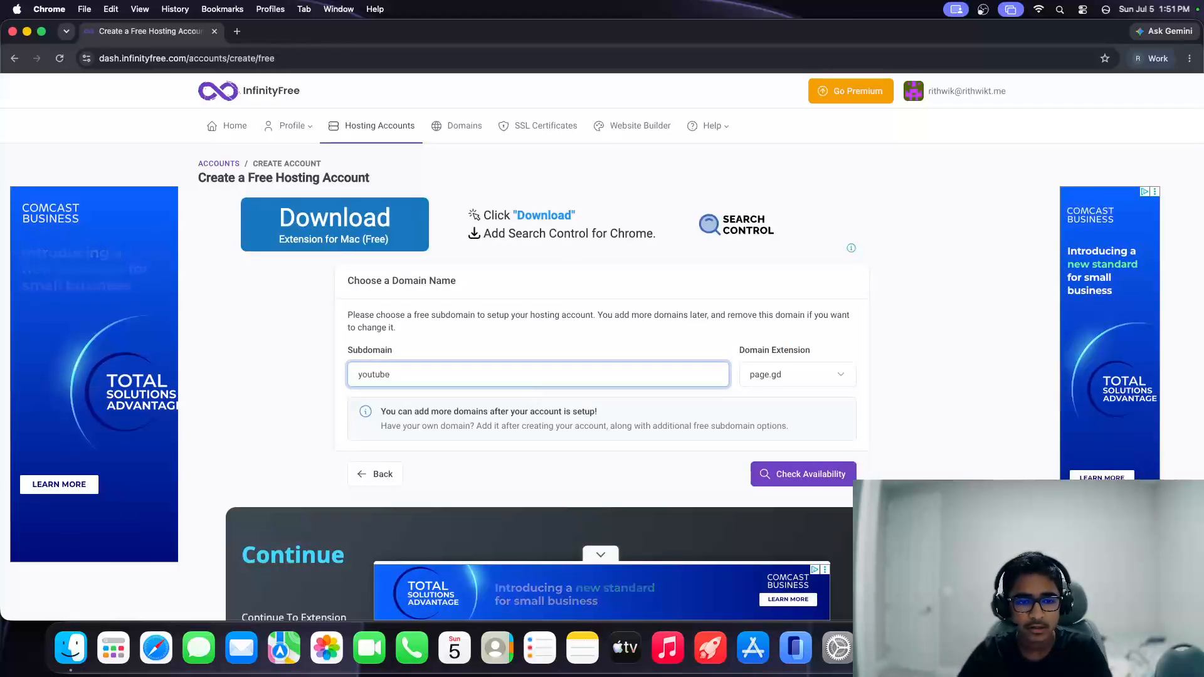
type("-main")
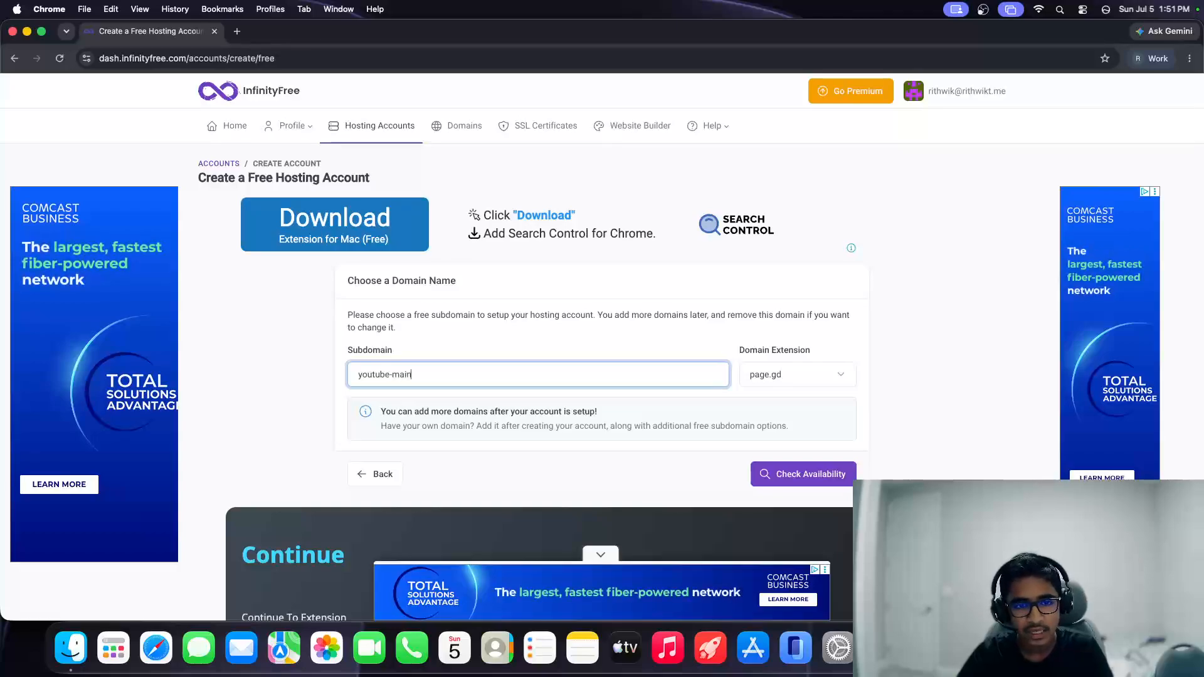
left_click(792, 381)
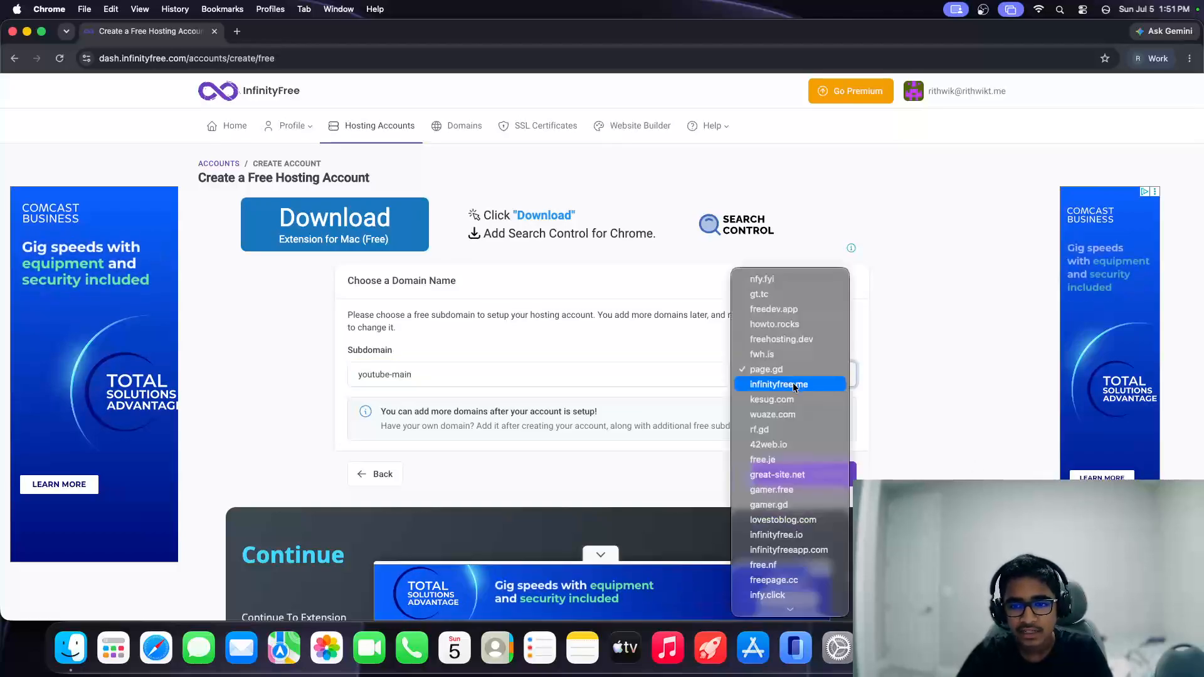
left_click(781, 561)
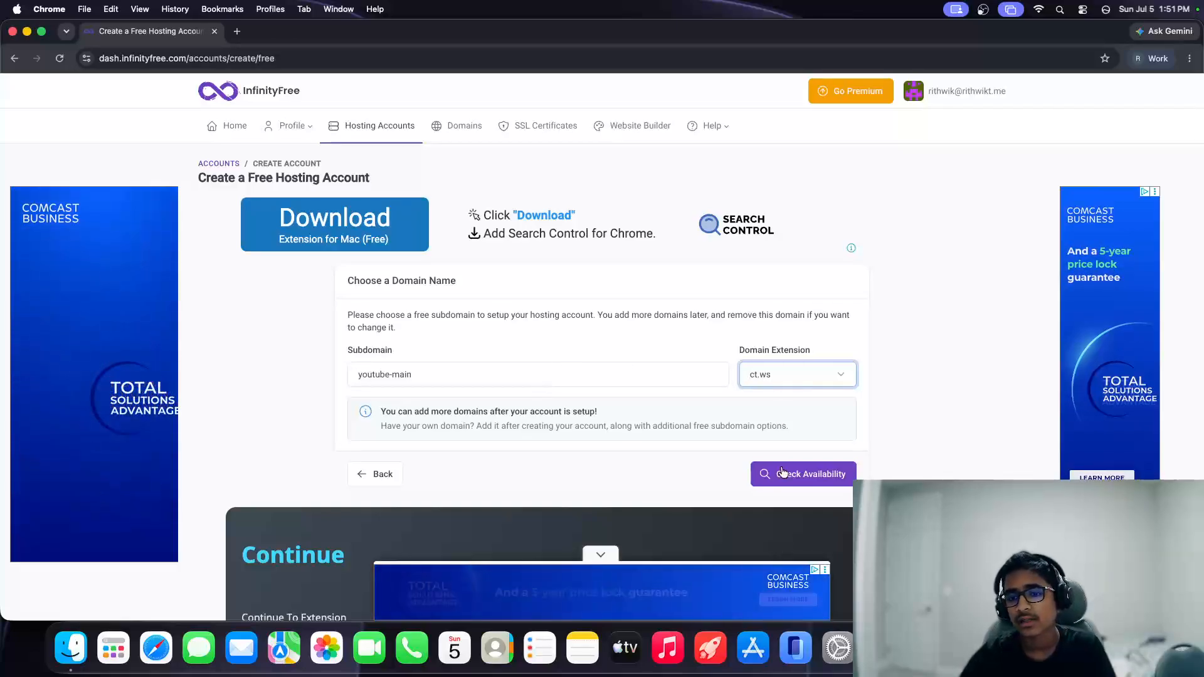
left_click(803, 374)
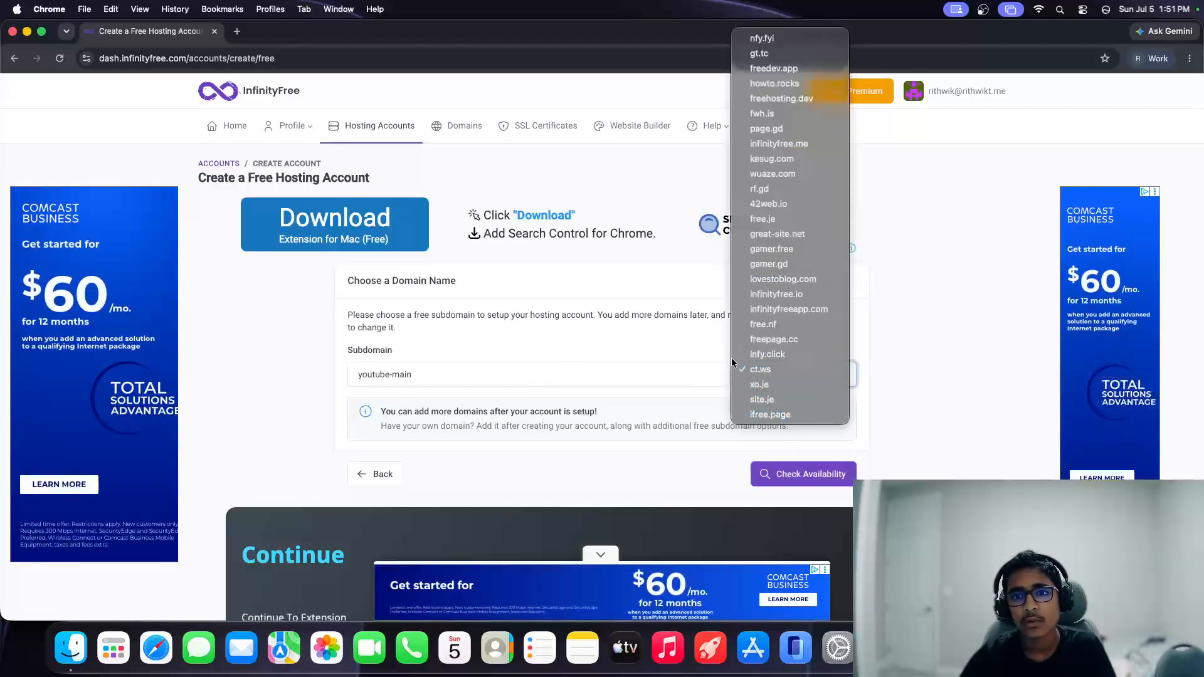
left_click(654, 406)
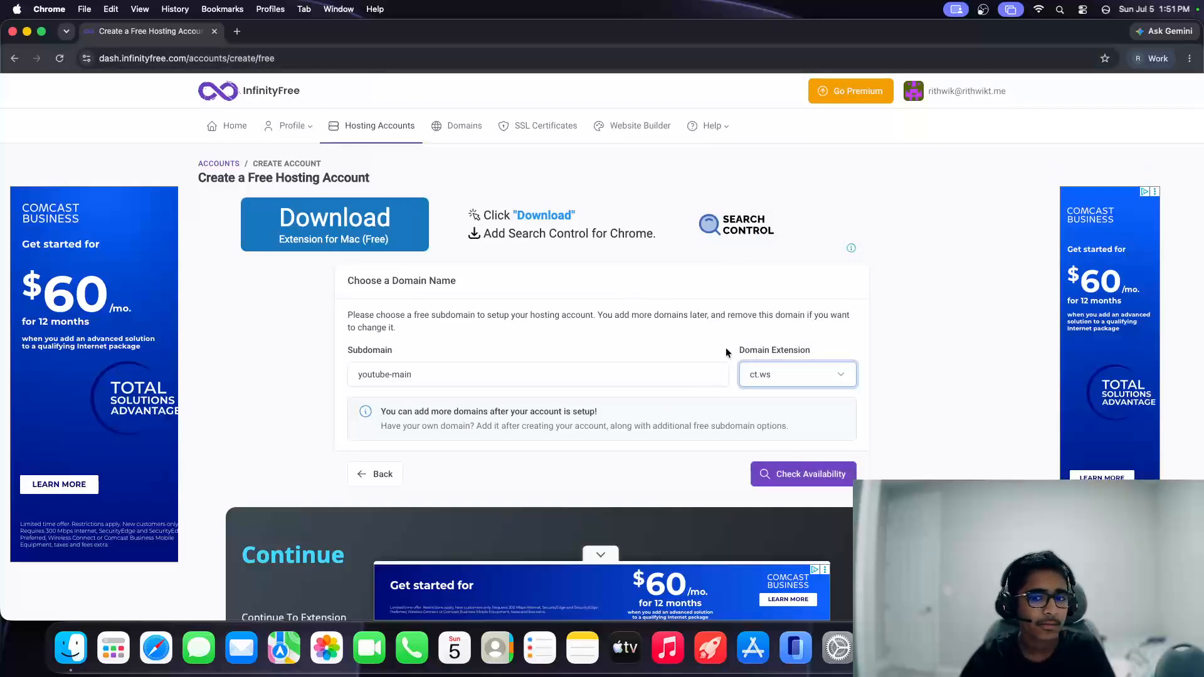
left_click(814, 477)
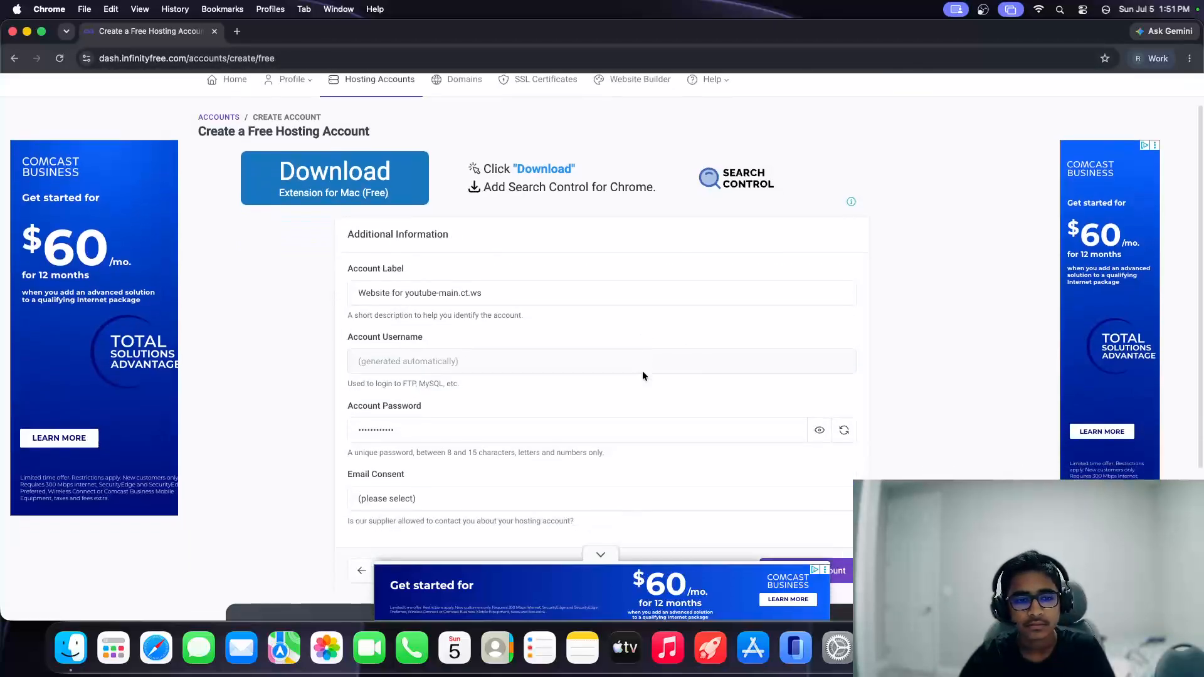
Step: Reveal the password, set email consent to I Do Not Approve, and create the account
scroll(643, 371, "down", 3)
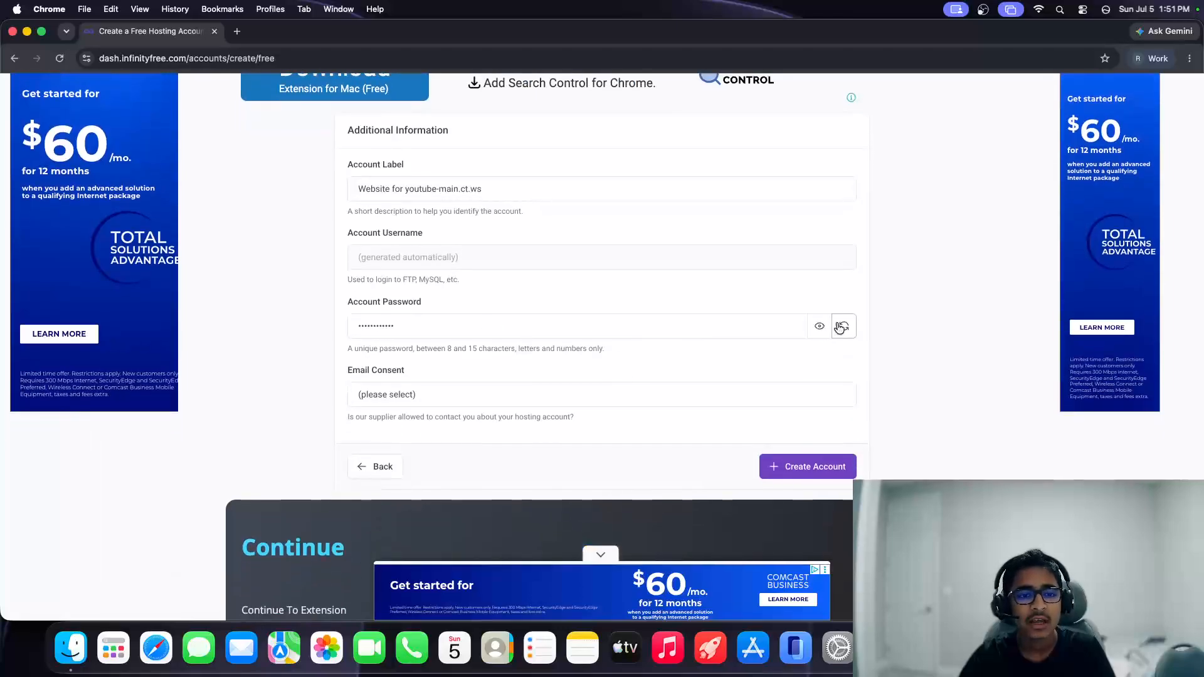
left_click(840, 326)
left_click(606, 188)
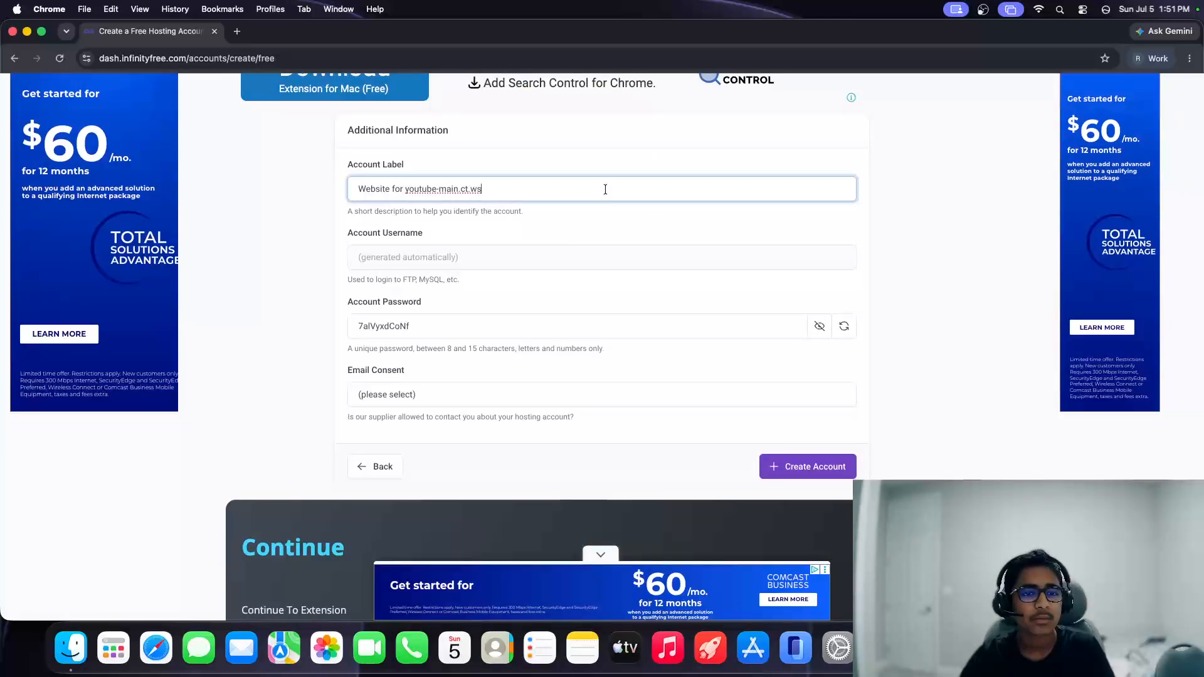
left_click(603, 217)
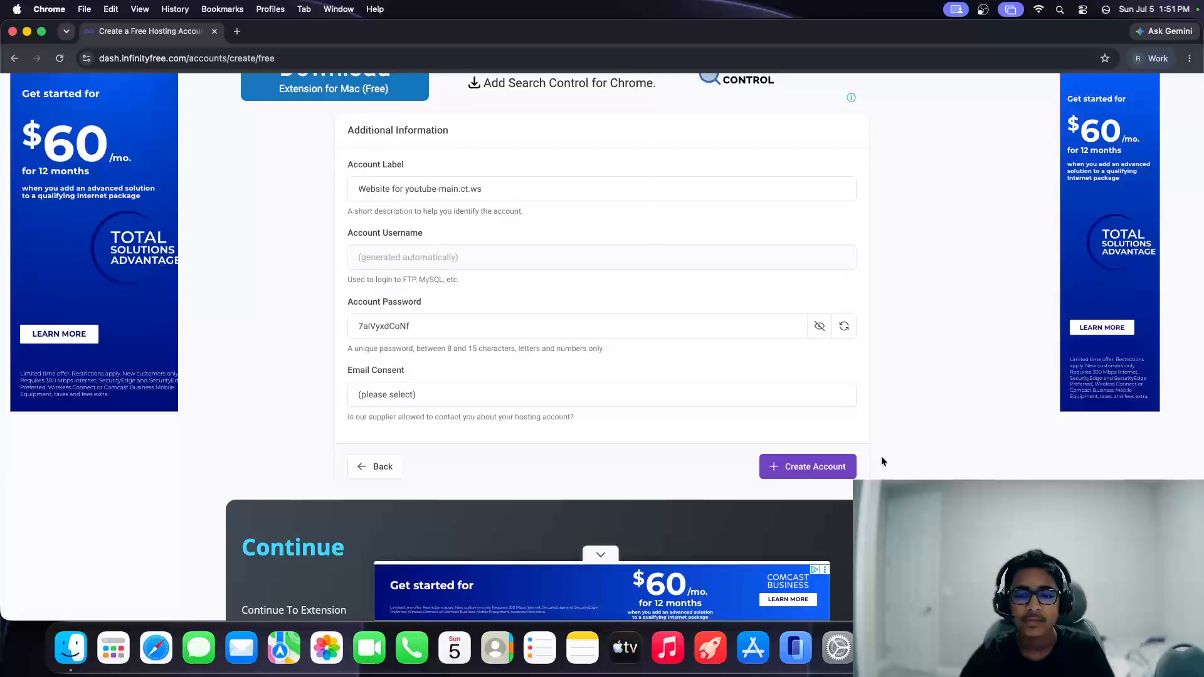
left_click(630, 405)
left_click(527, 419)
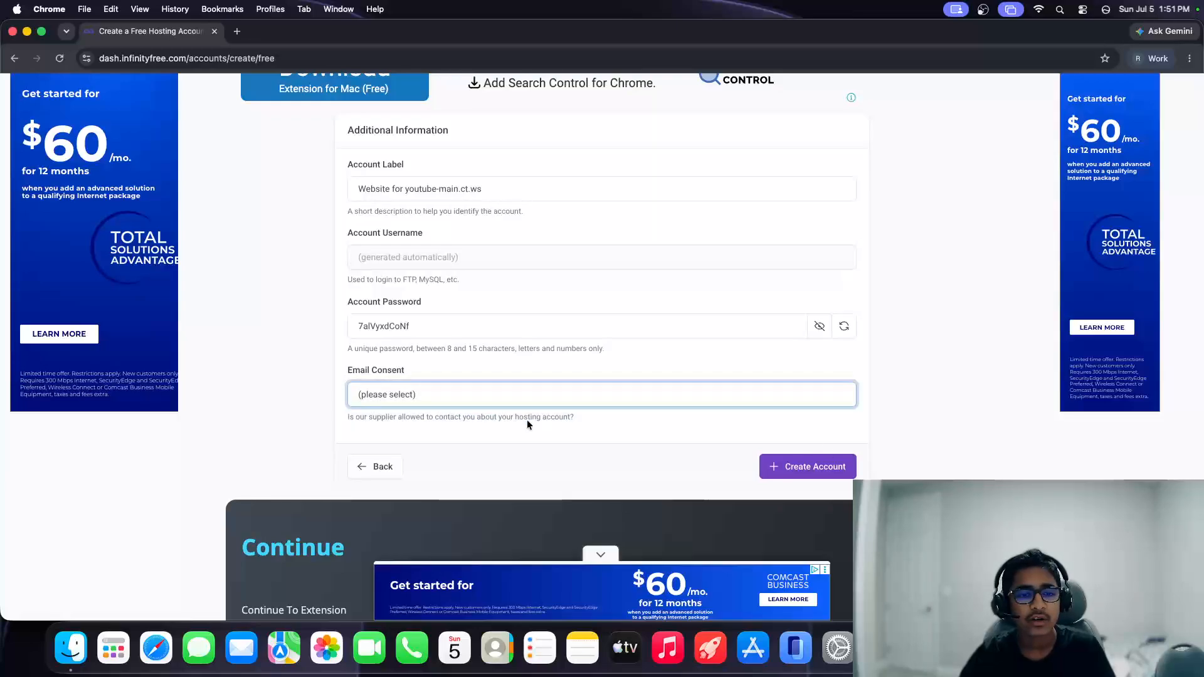
left_click(785, 457)
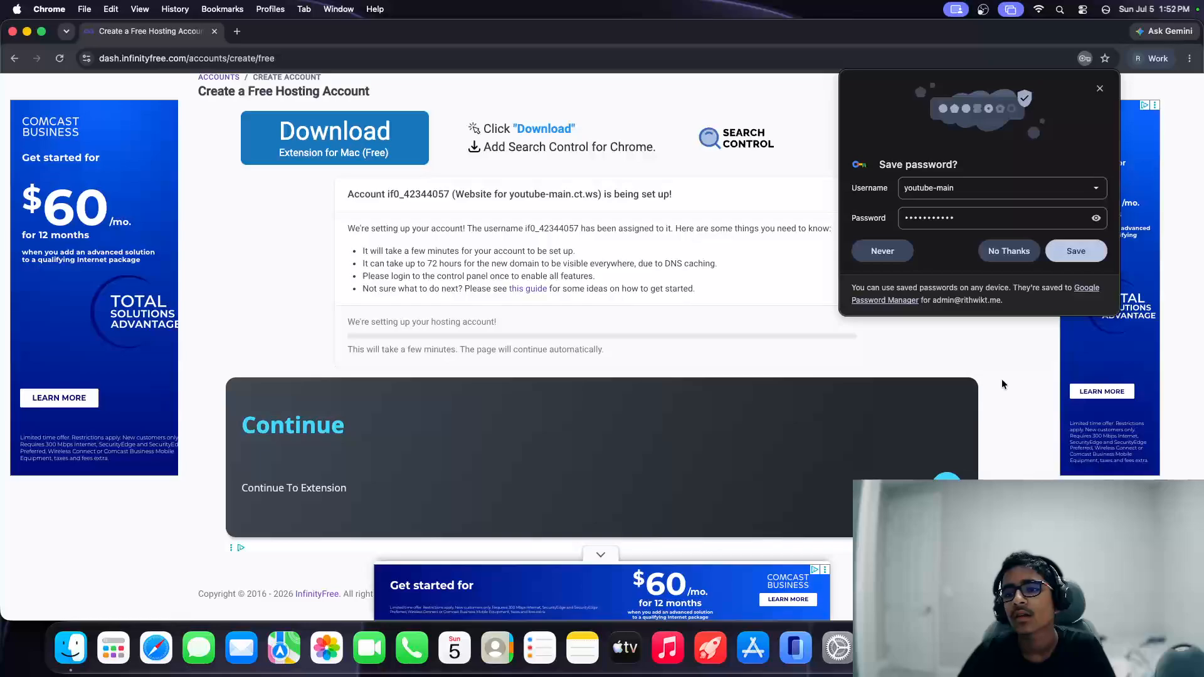
Step: Decline saving the password, hide the ad banner, and open youtube-main.ct.ws management in a new tab
left_click(1009, 250)
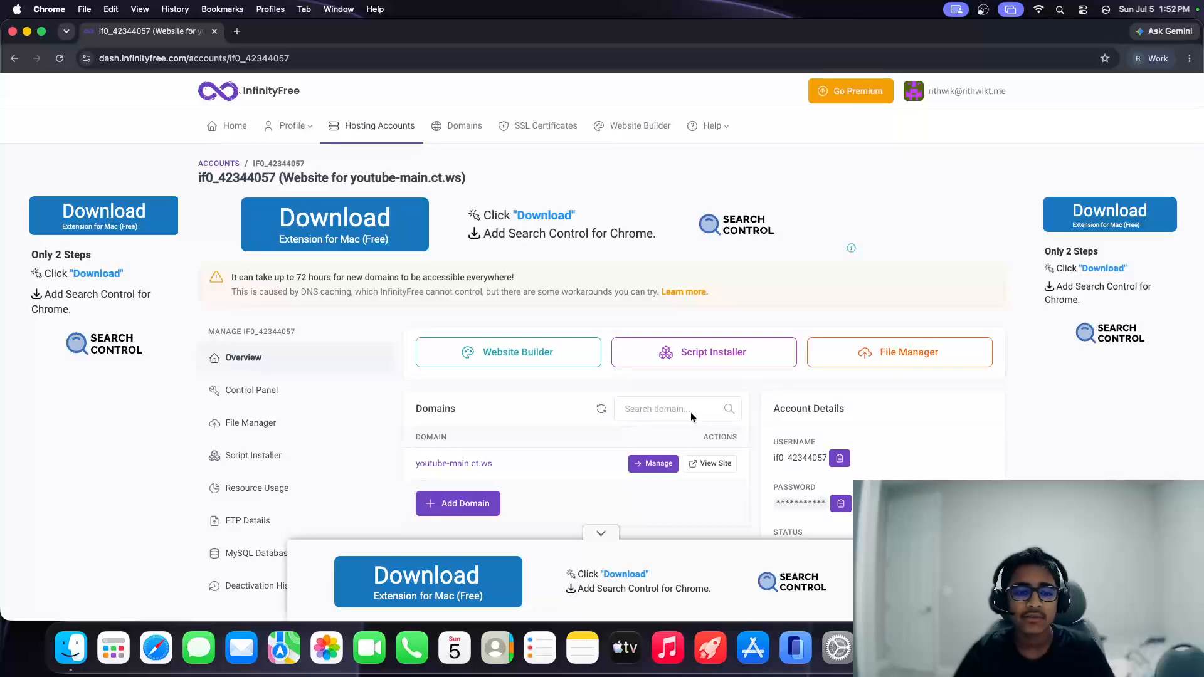
left_click(605, 531)
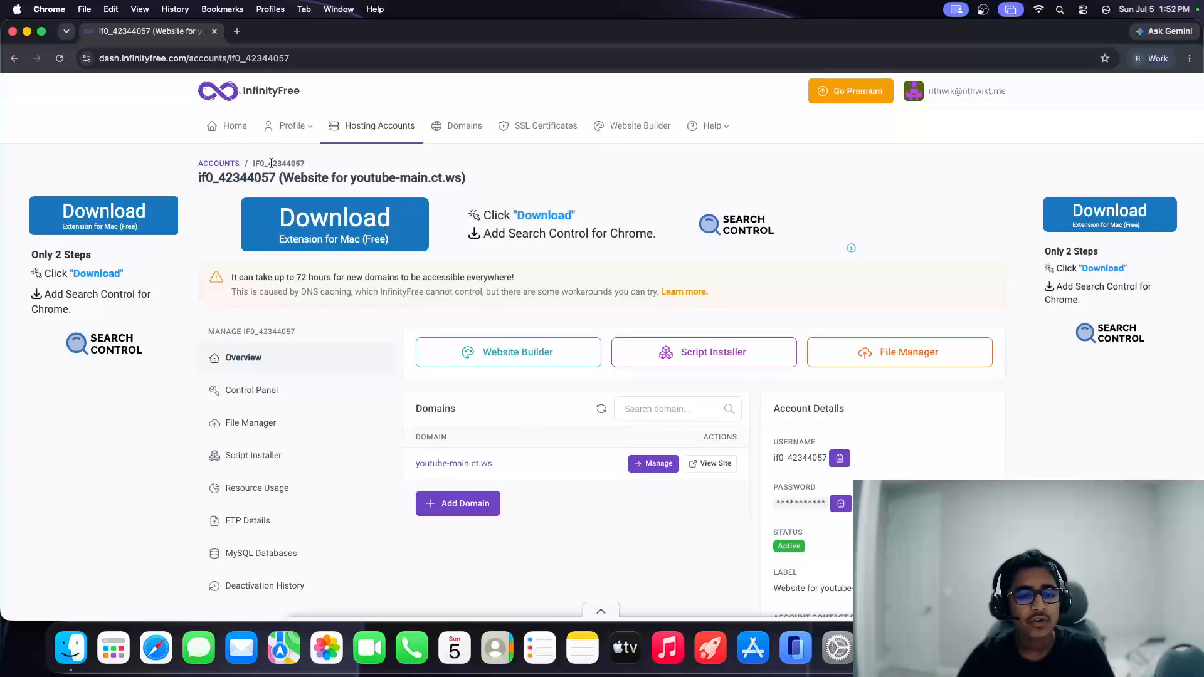
left_click(454, 464, "super")
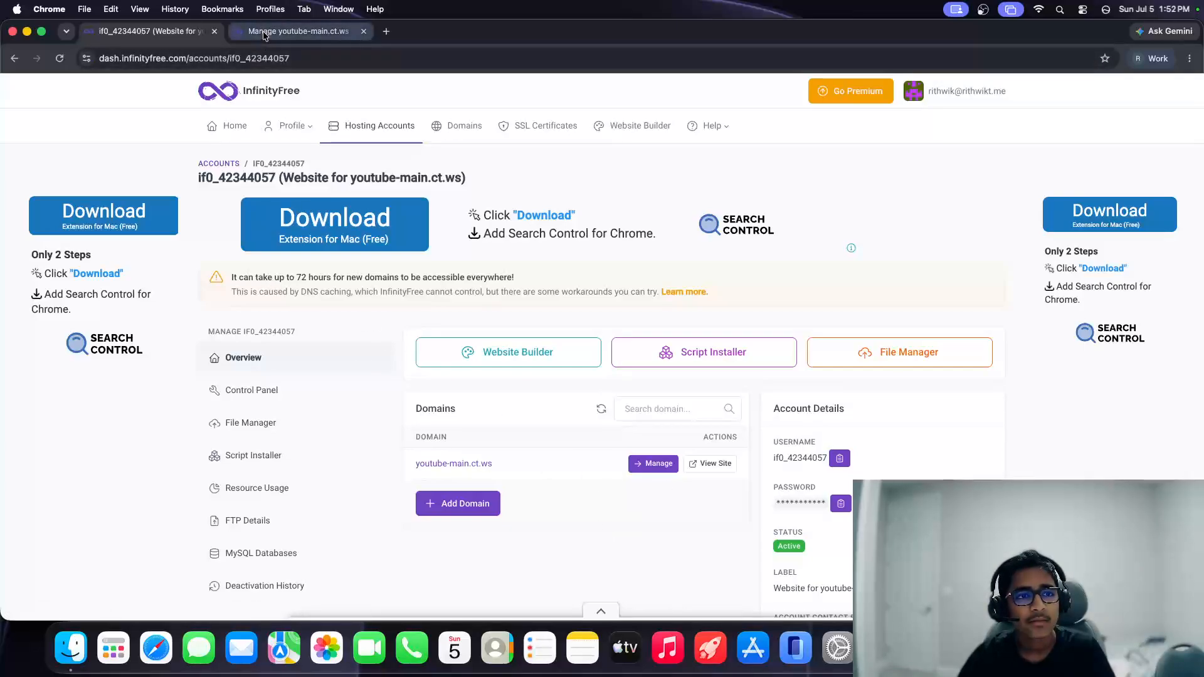
Step: Load youtube-main.ct.ws in the management tab, showing the 'Your domain is ready!' page
left_click(265, 56)
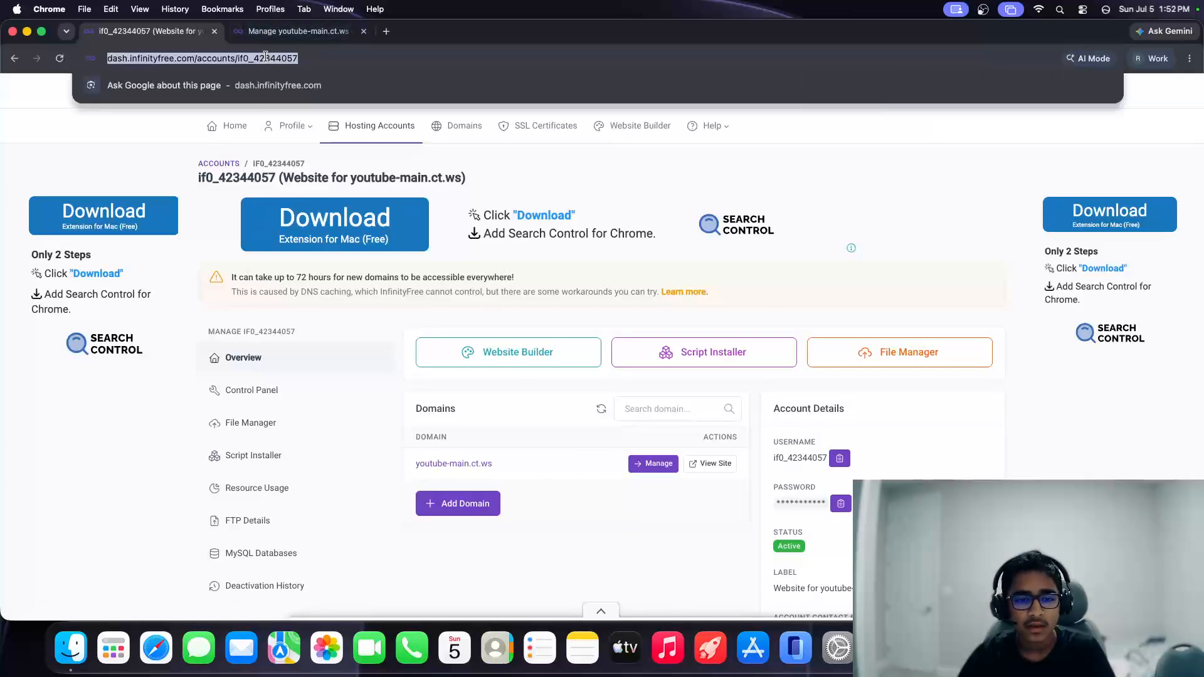
left_click(287, 32)
left_click(270, 60)
type("youtub")
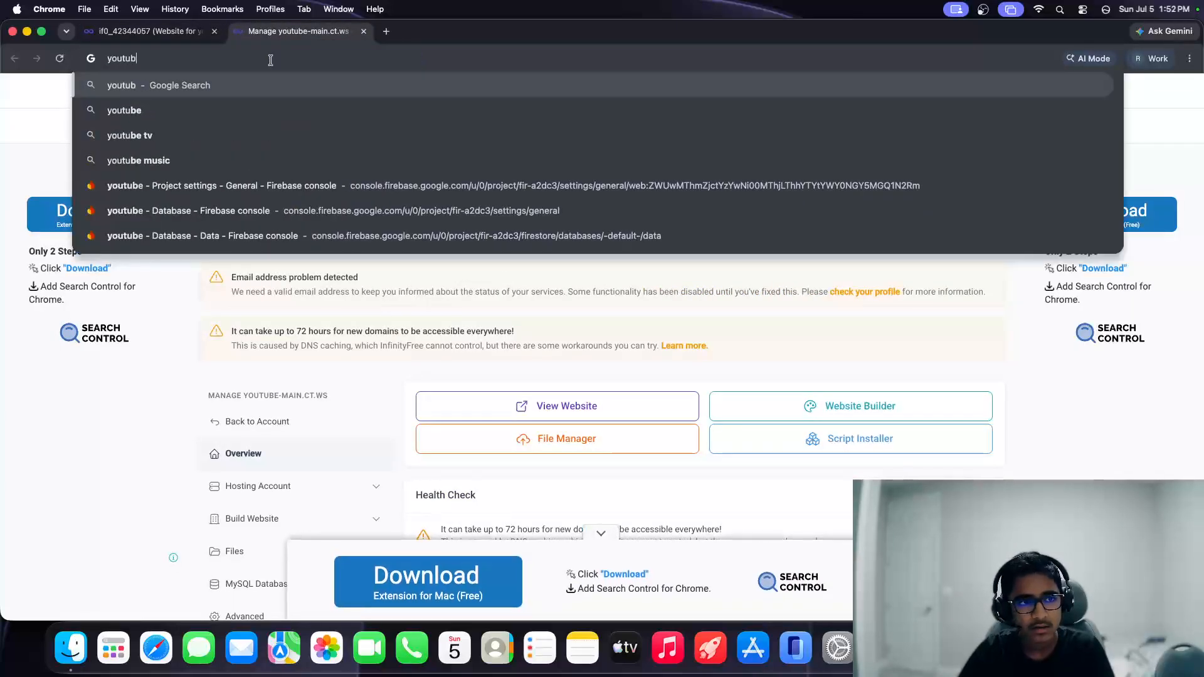
type("e-main.ct.ws")
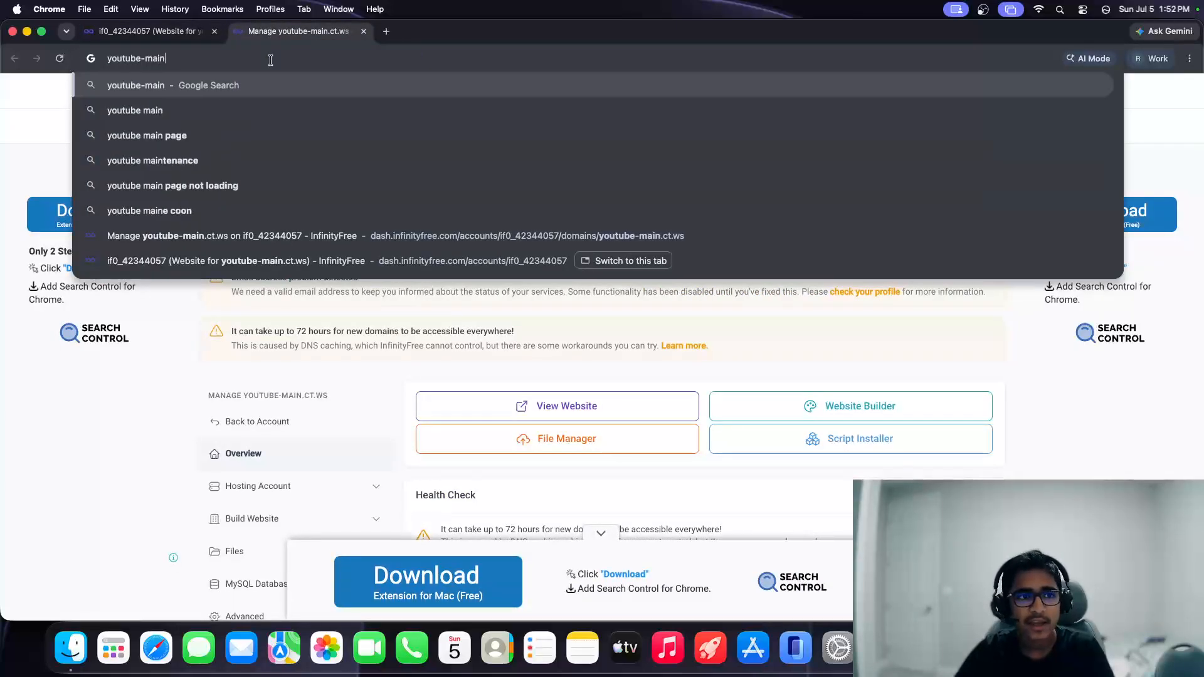
key("Return")
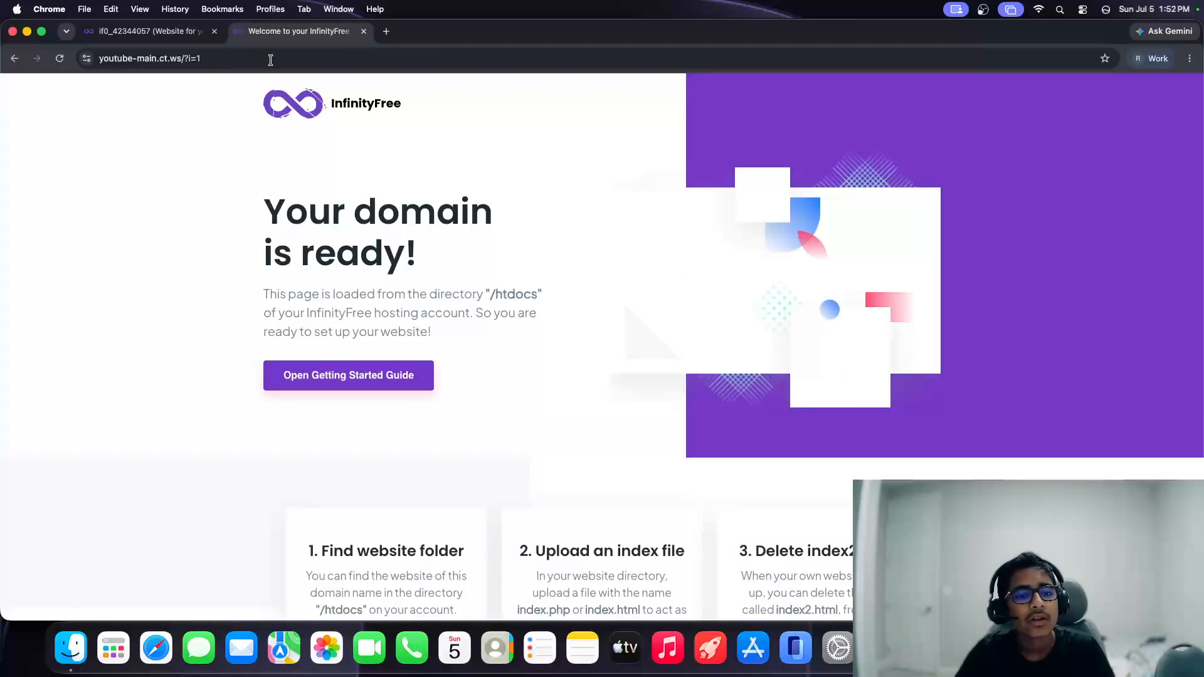
left_click_drag(263, 199, 446, 253)
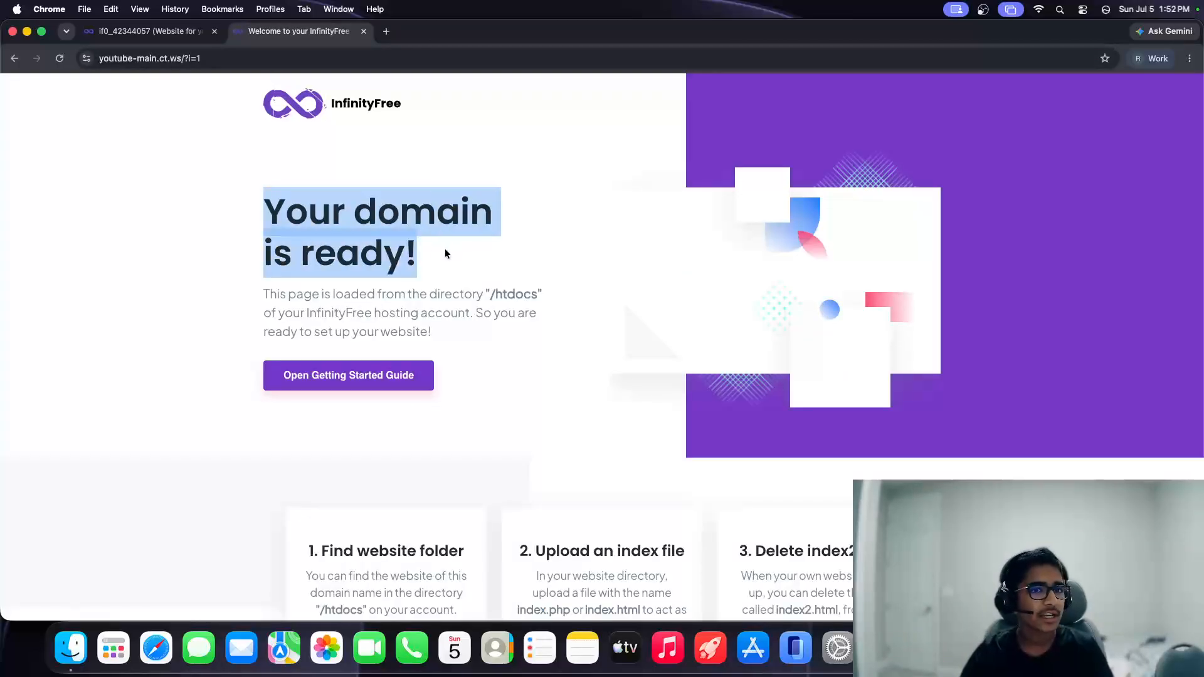
Step: Close the welcome tab and open File Manager from the youtube-main.ct.ws management page
left_click(363, 30)
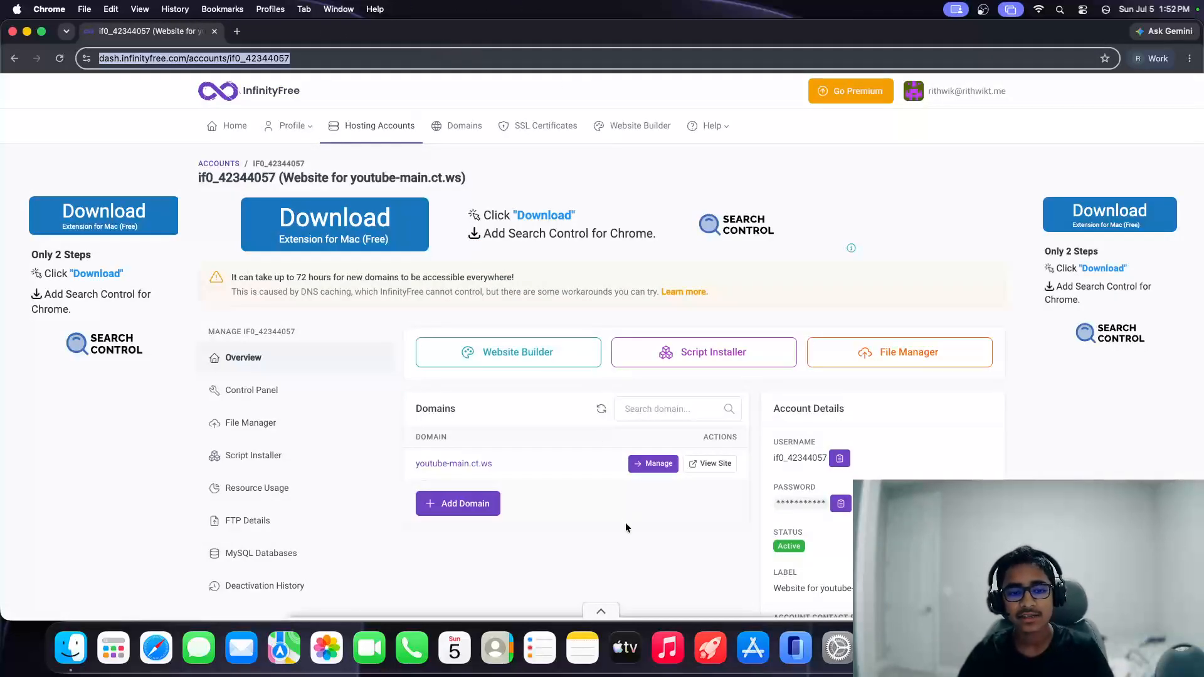
scroll(412, 443, "down", 3)
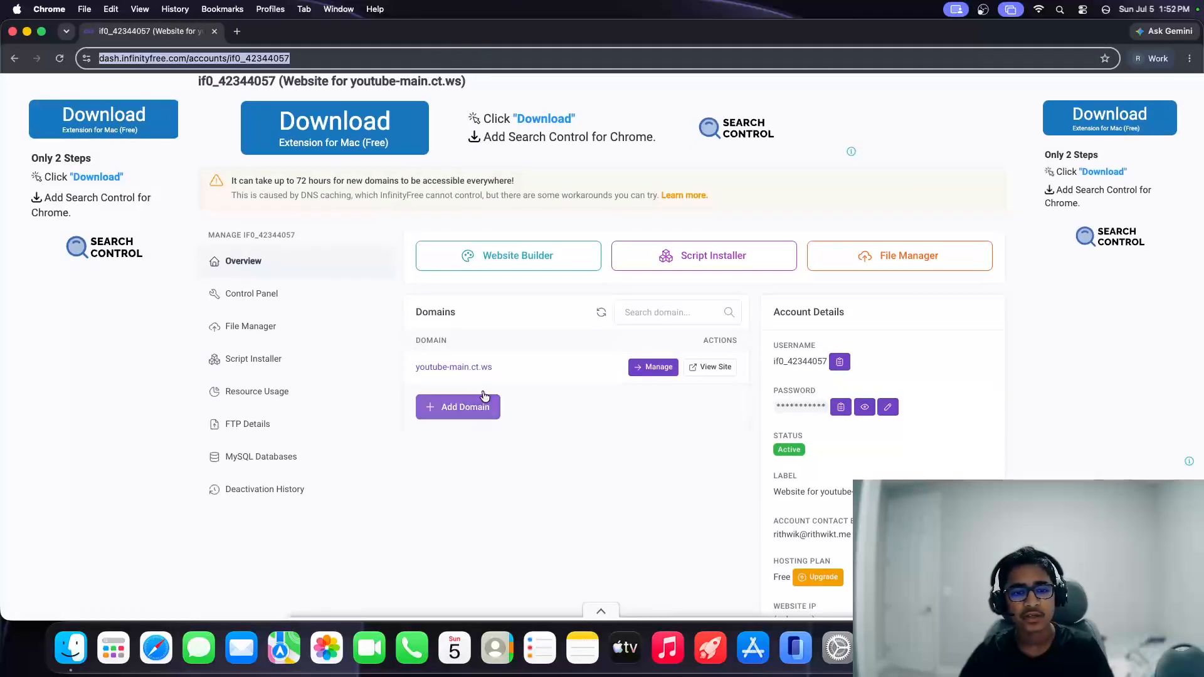
left_click(464, 372)
scroll(461, 368, "down", 2)
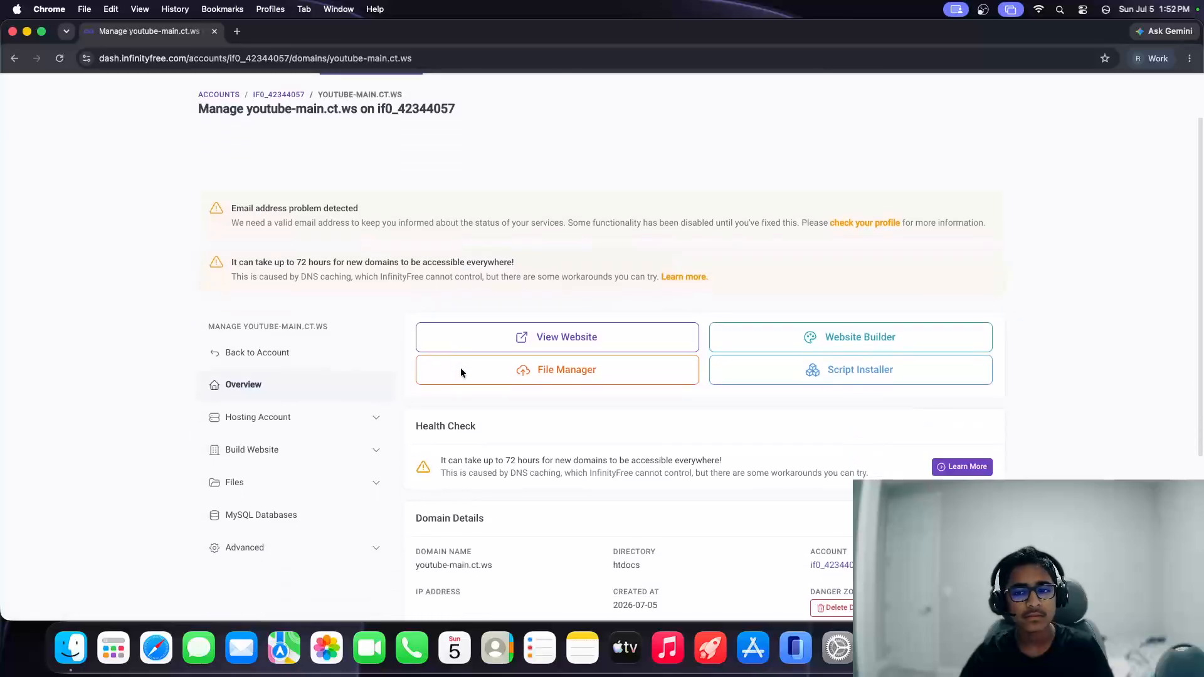
scroll(528, 368, "down", 3)
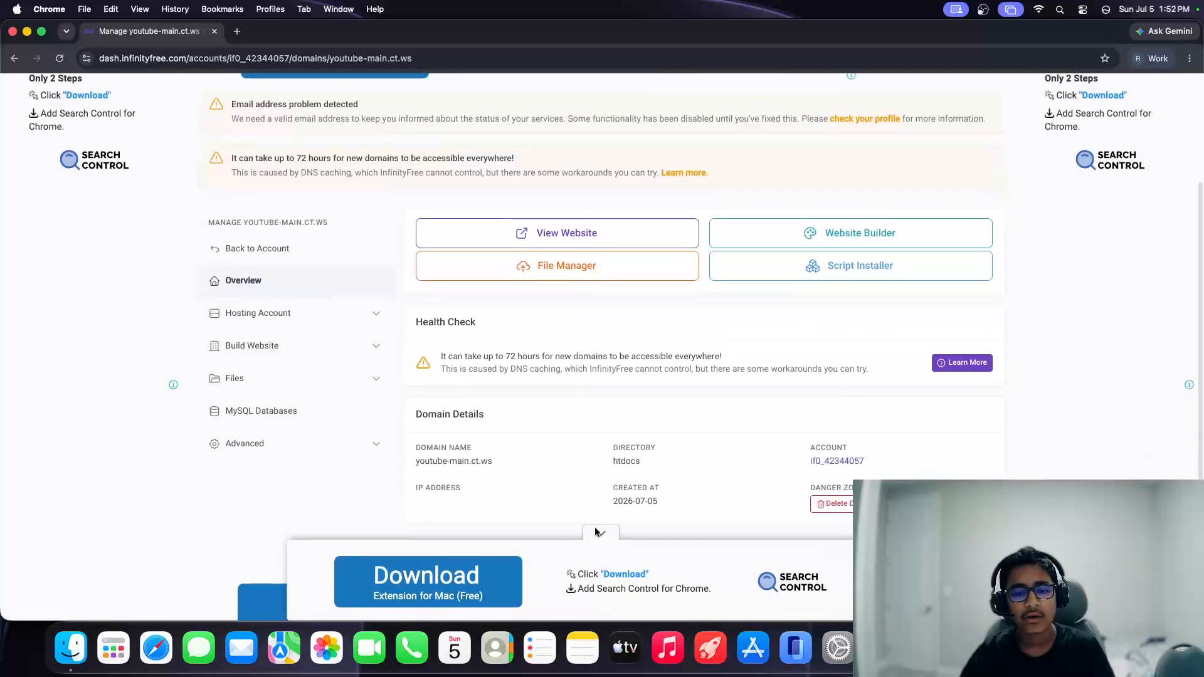
left_click(556, 268)
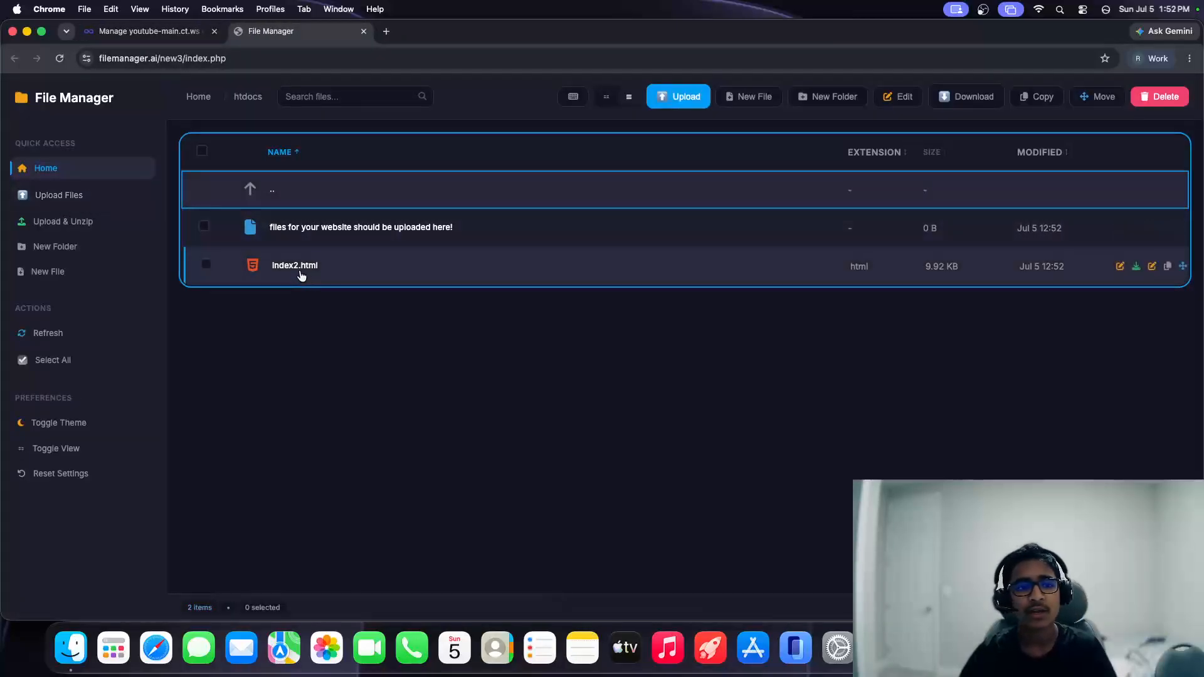
Step: Load the youtube-main.ct.ws site in a new tab and view its welcome page
left_click(386, 32)
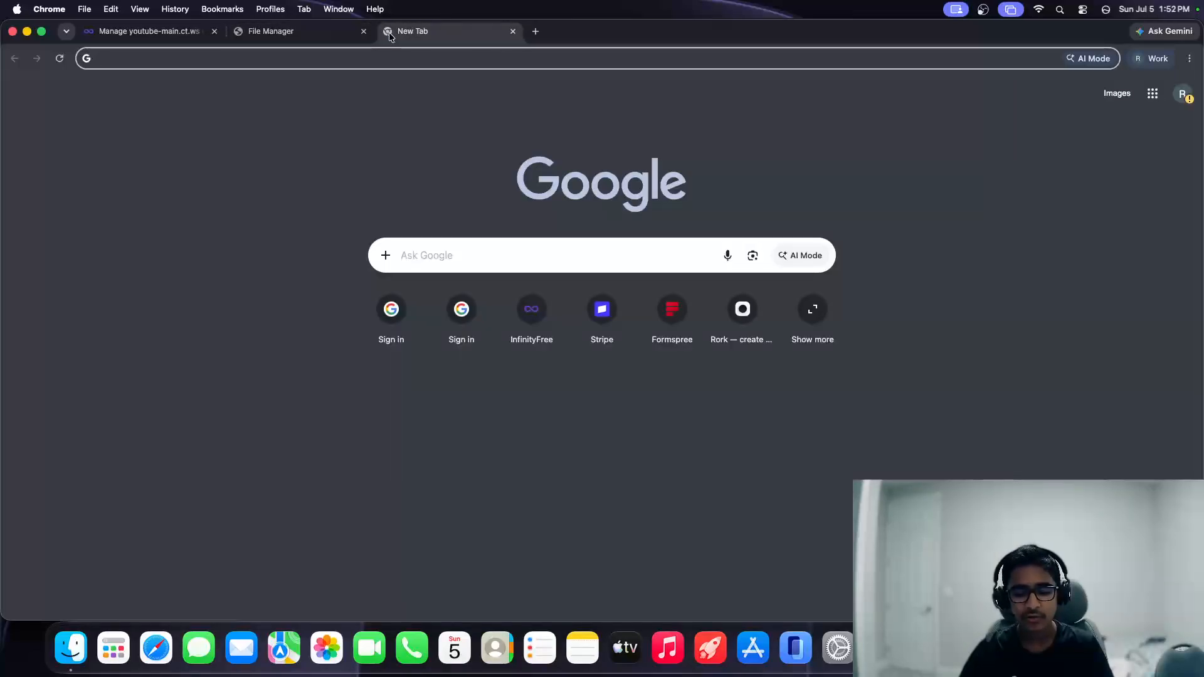
type("youtu")
key("Return")
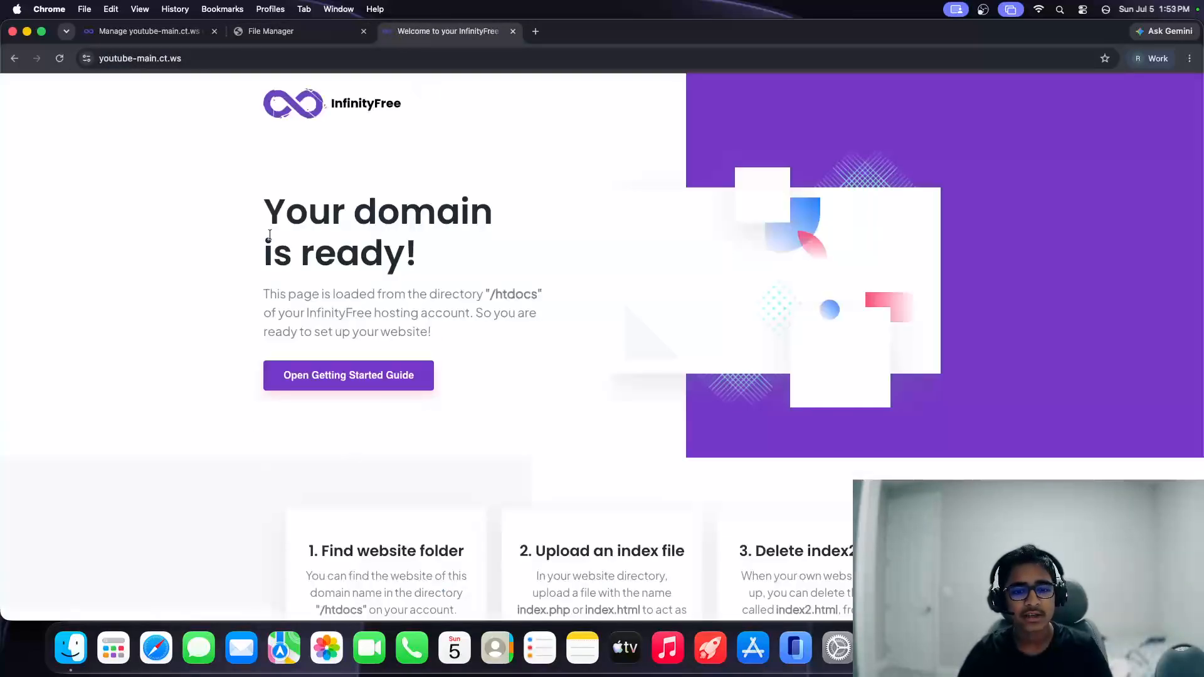
left_click_drag(269, 235, 462, 425)
left_click(462, 424)
Step: Select index2.html in File Manager, then close File Manager and return to domain management
left_click(276, 31)
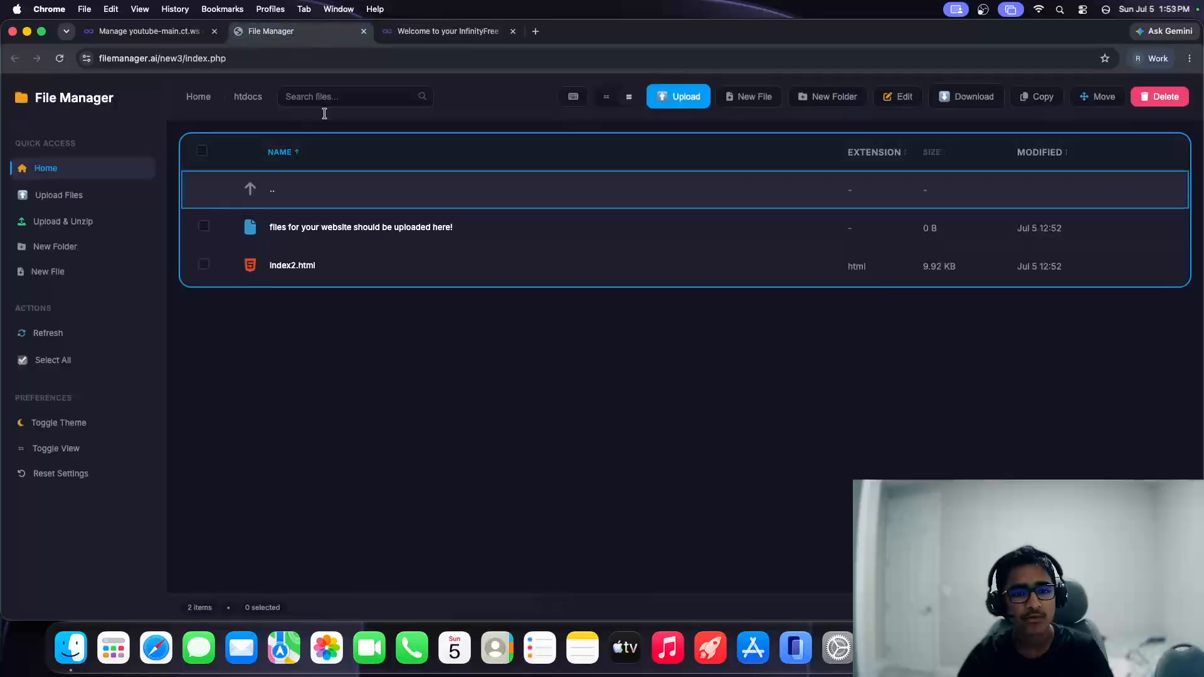
left_click(299, 266)
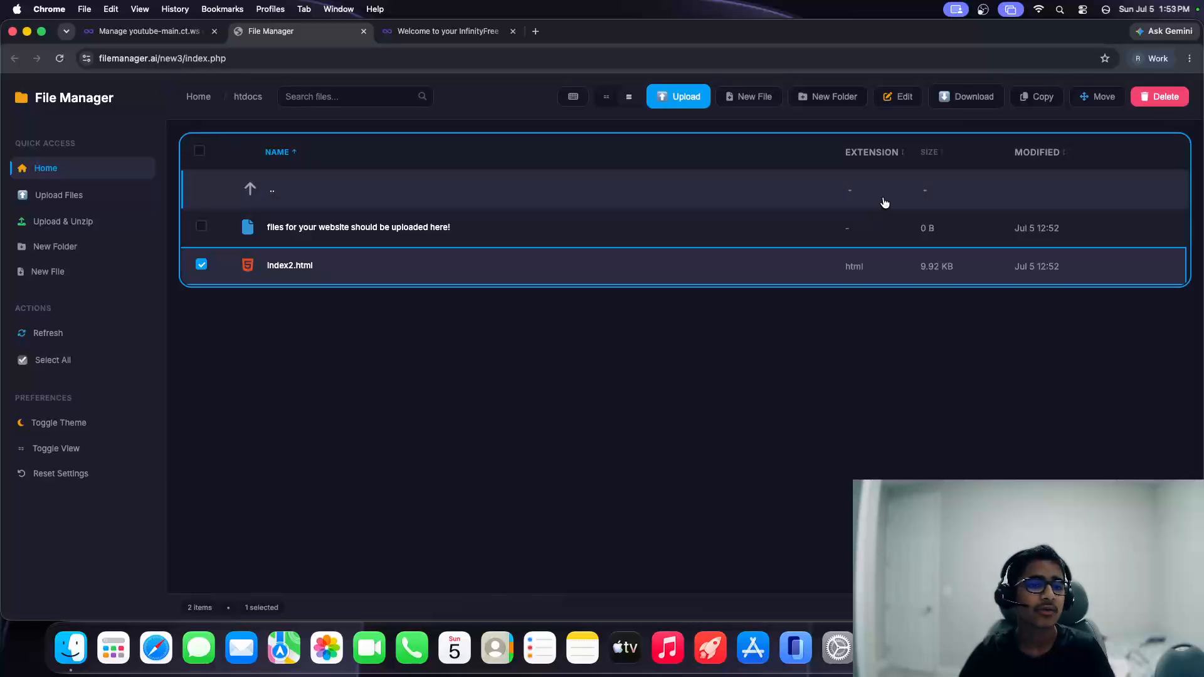
left_click(433, 34)
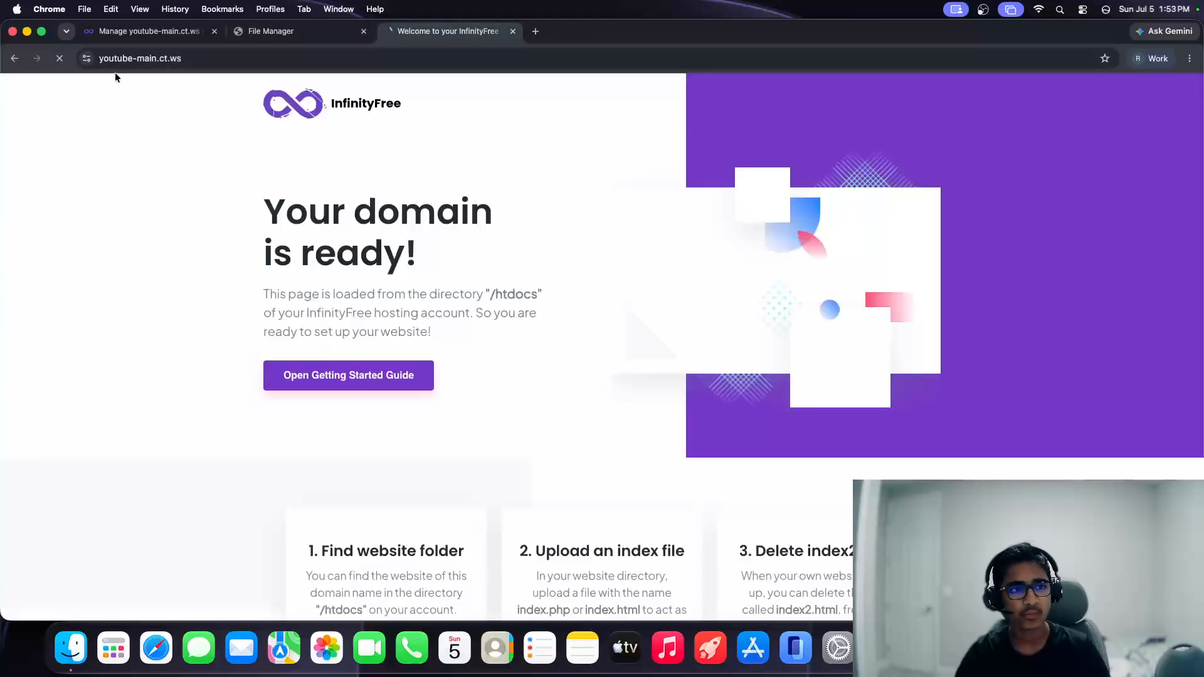
left_click(284, 31)
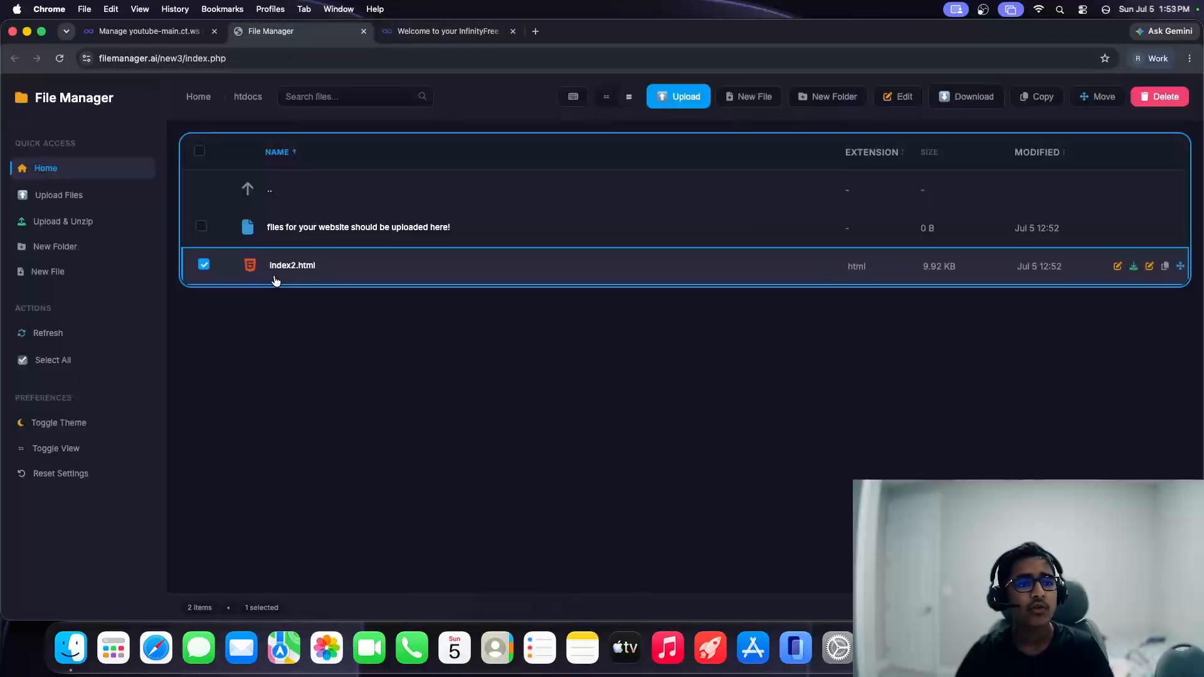
left_click(436, 31)
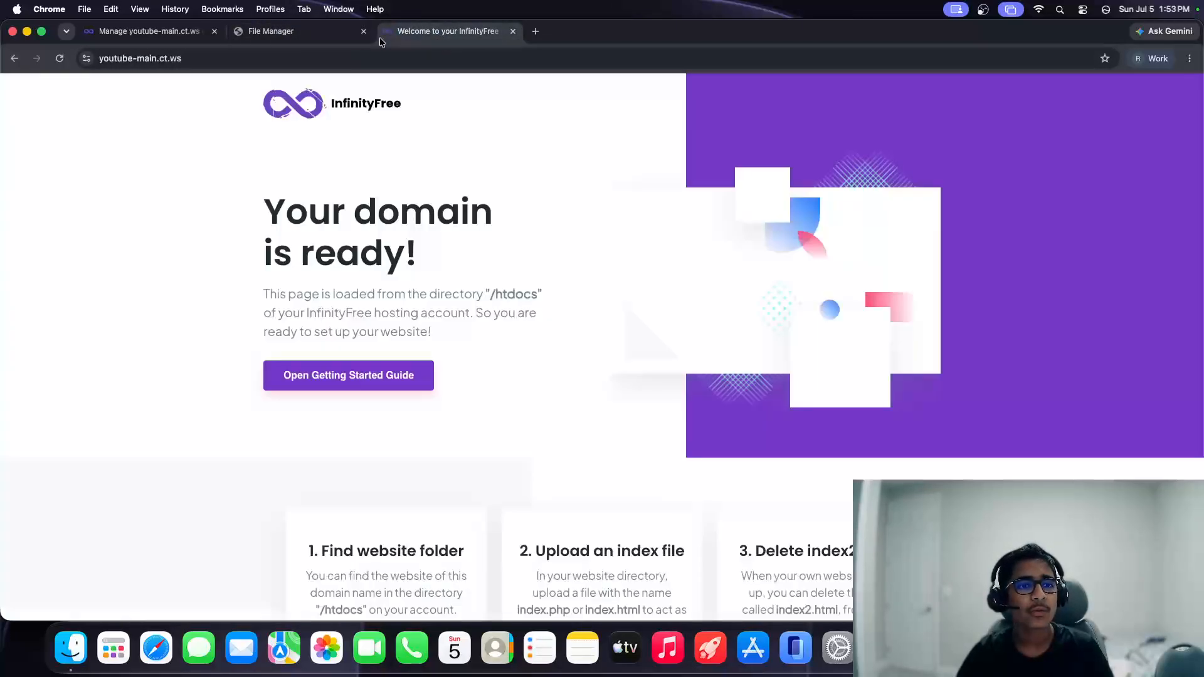
left_click(270, 31)
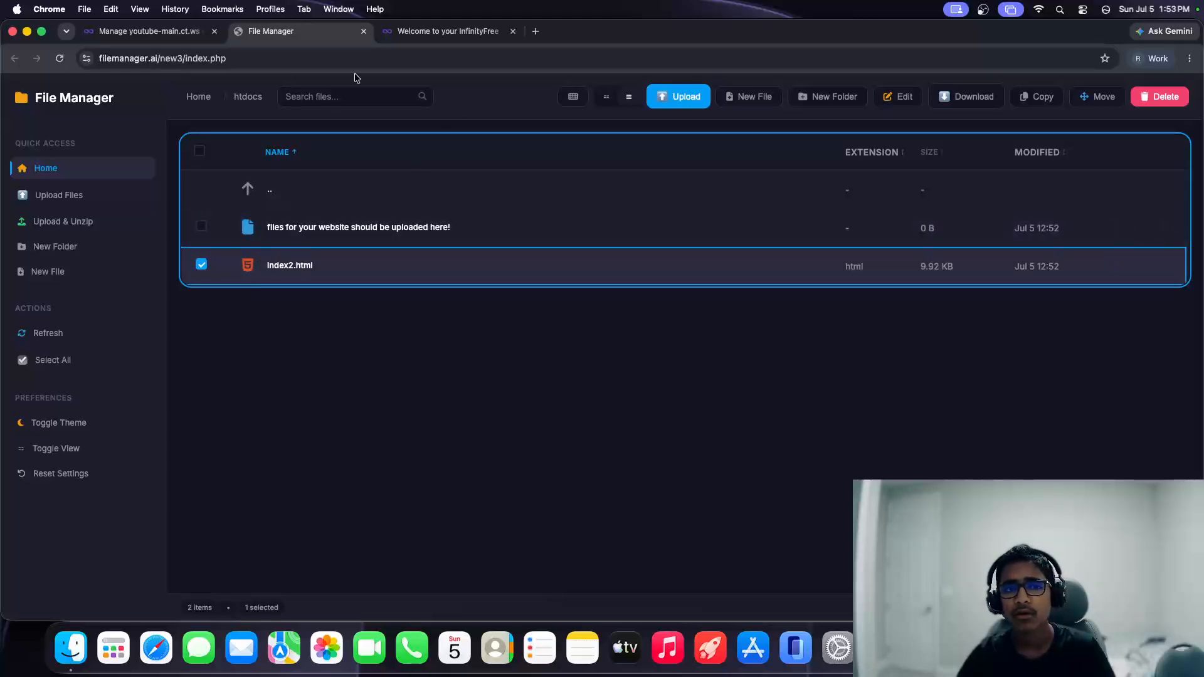
middle_click(287, 34)
left_click(156, 25)
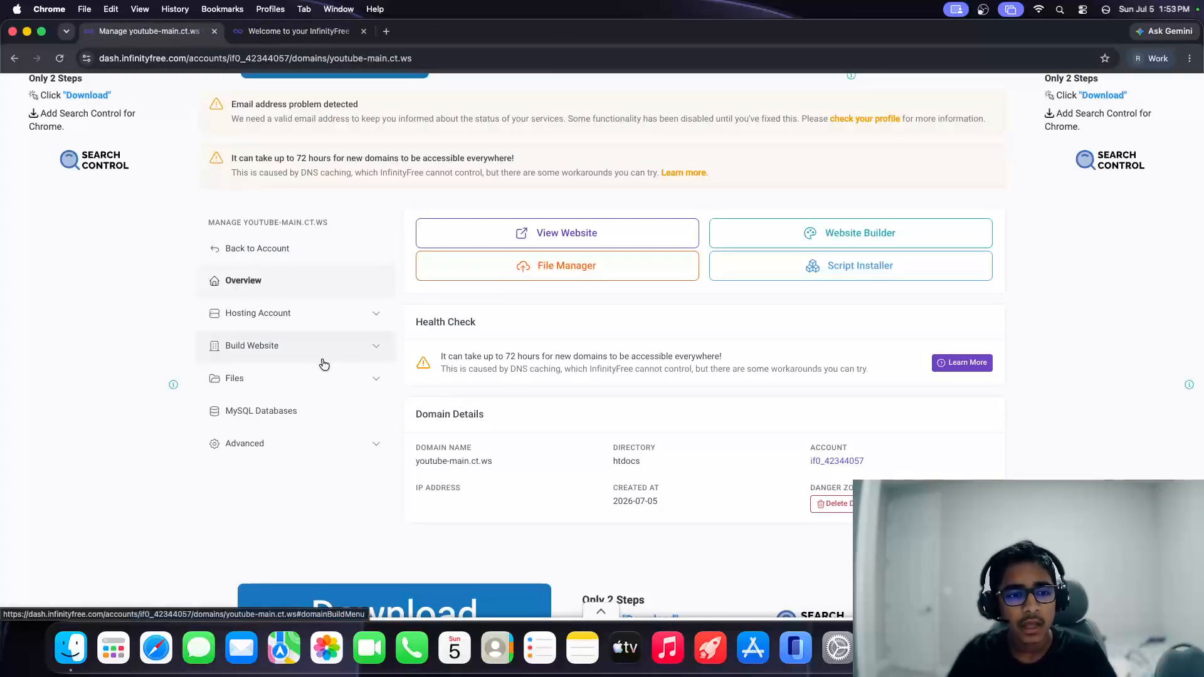
Step: Look over the website-building options, then return to the hosting account overview
scroll(727, 520, "down", 3)
scroll(737, 509, "up", 5)
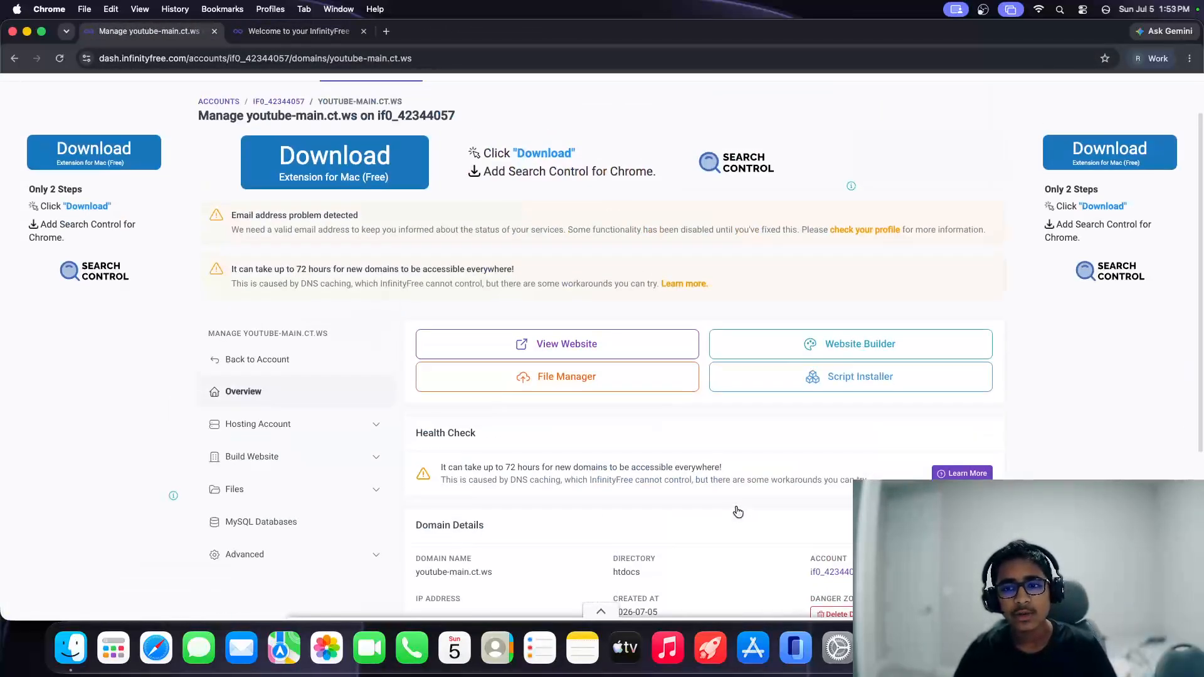
scroll(735, 506, "down", 2)
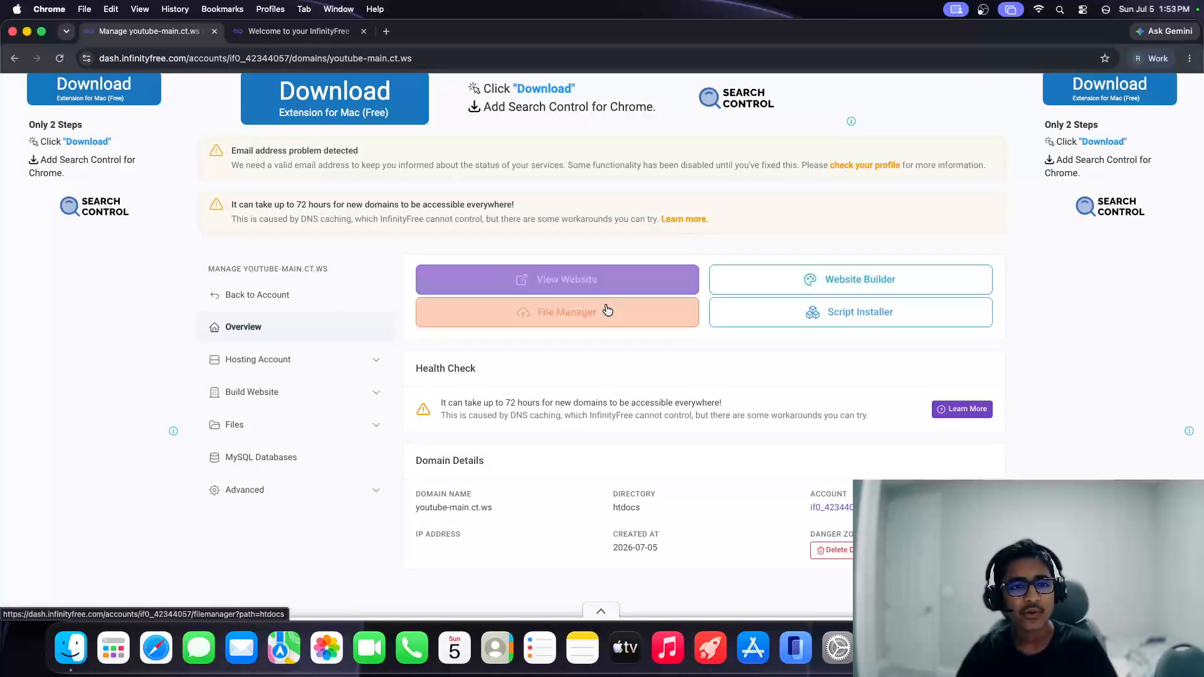
left_click(346, 389)
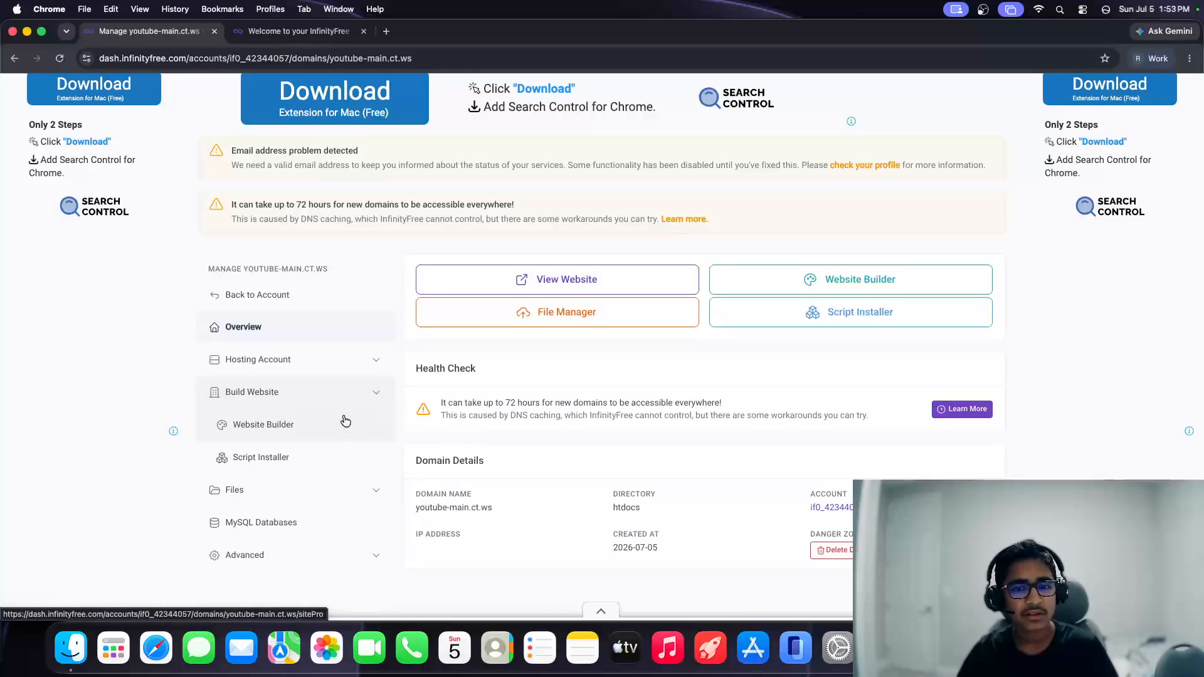
left_click(309, 295)
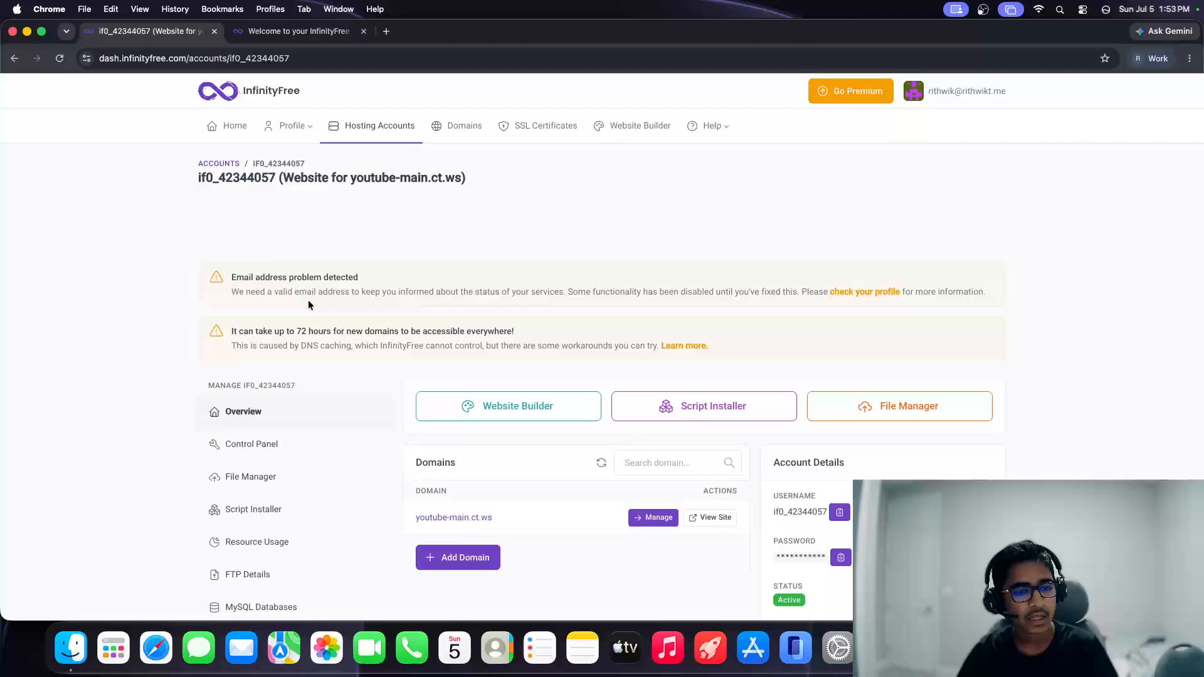
Step: On the MySQL Databases page, start creating a database and then cancel it
scroll(307, 300, "down", 3)
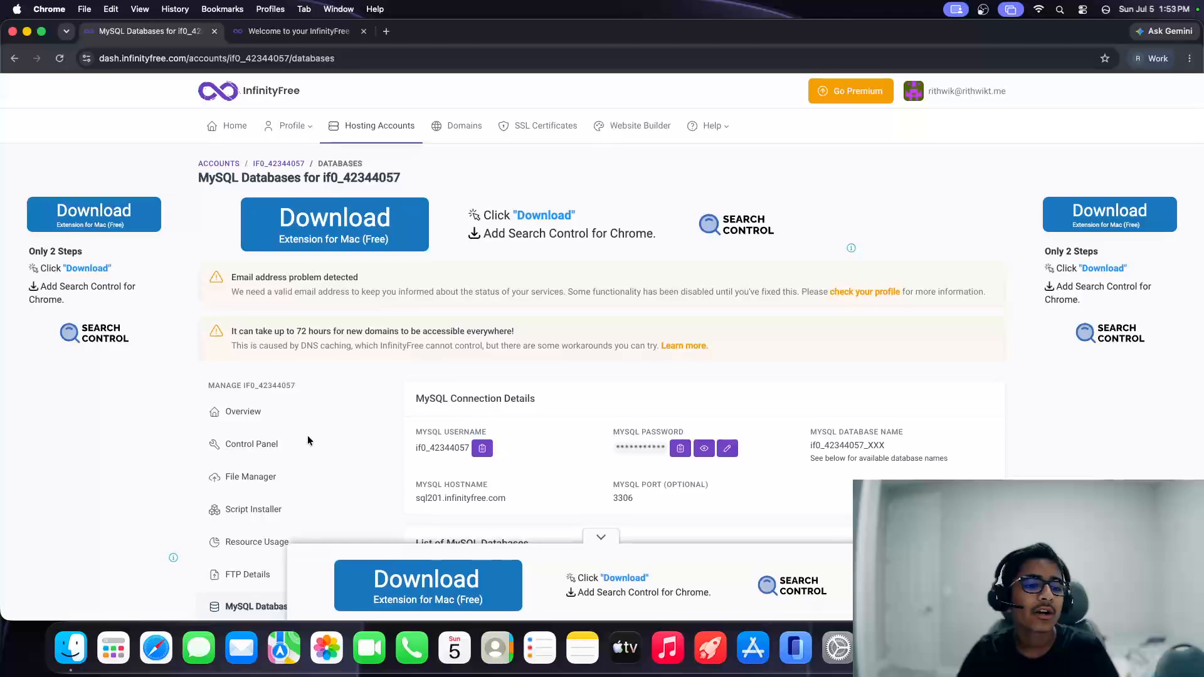
scroll(501, 441, "down", 5)
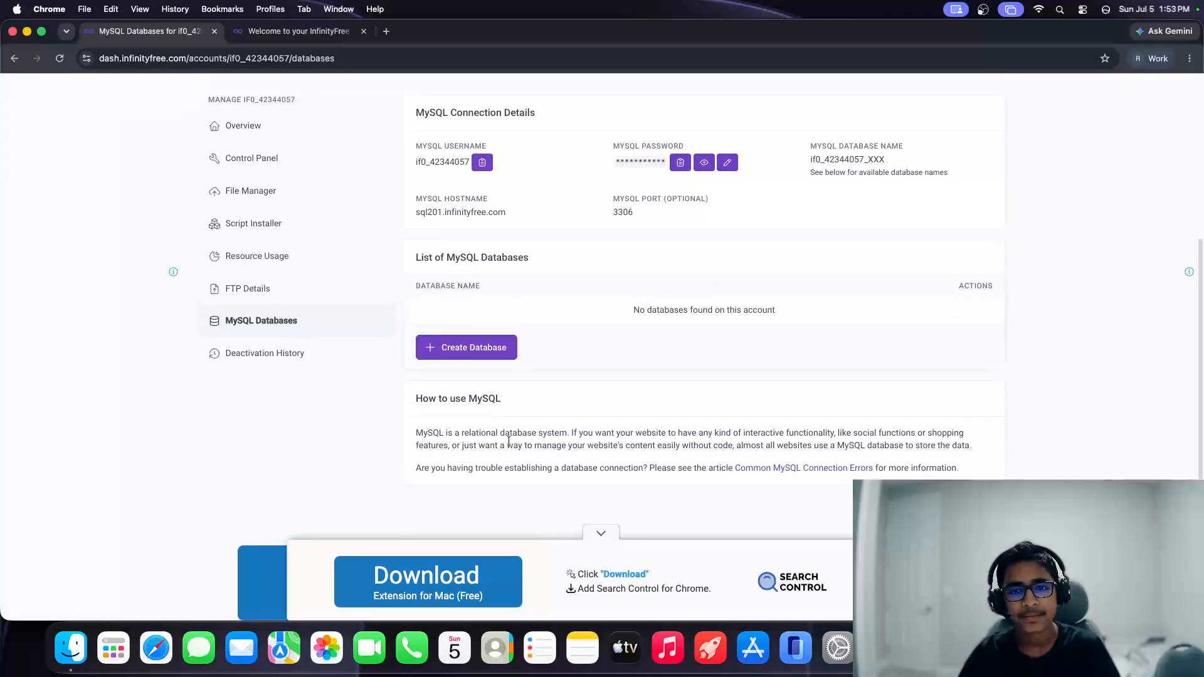
scroll(439, 371, "up", 3)
scroll(576, 389, "down", 2)
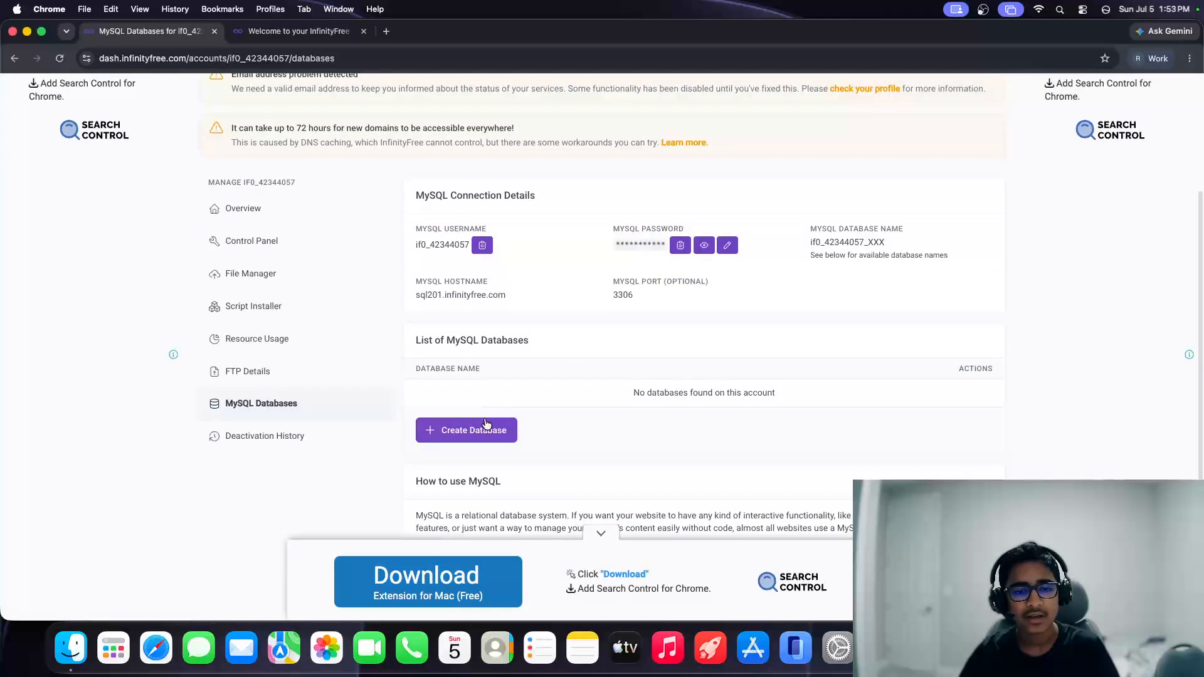
left_click(476, 429)
left_click(492, 415)
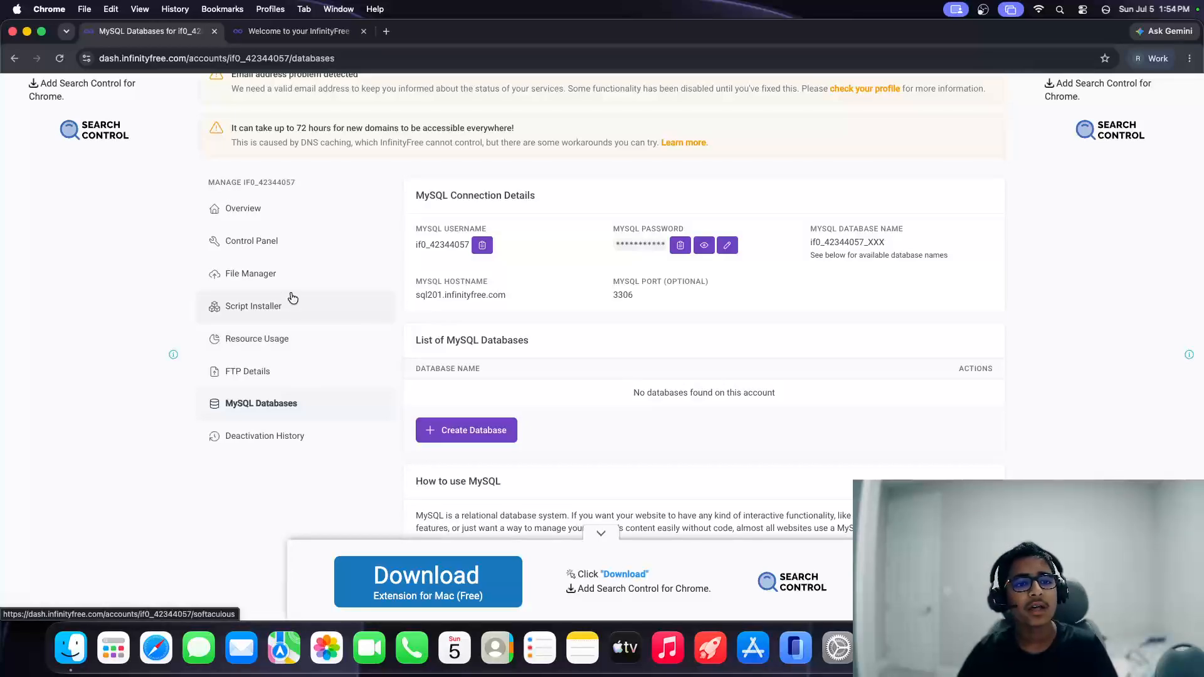
Step: Open the VistaPanel control panel and launch phpMyAdmin
left_click(205, 249)
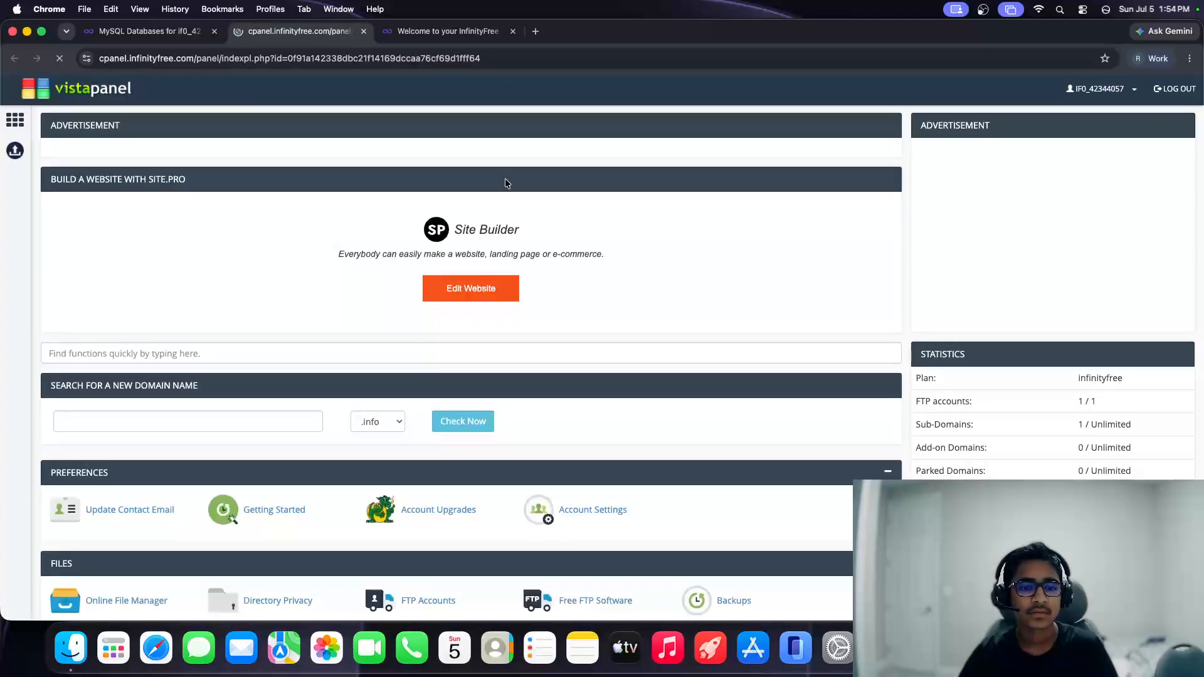
scroll(446, 317, "down", 5)
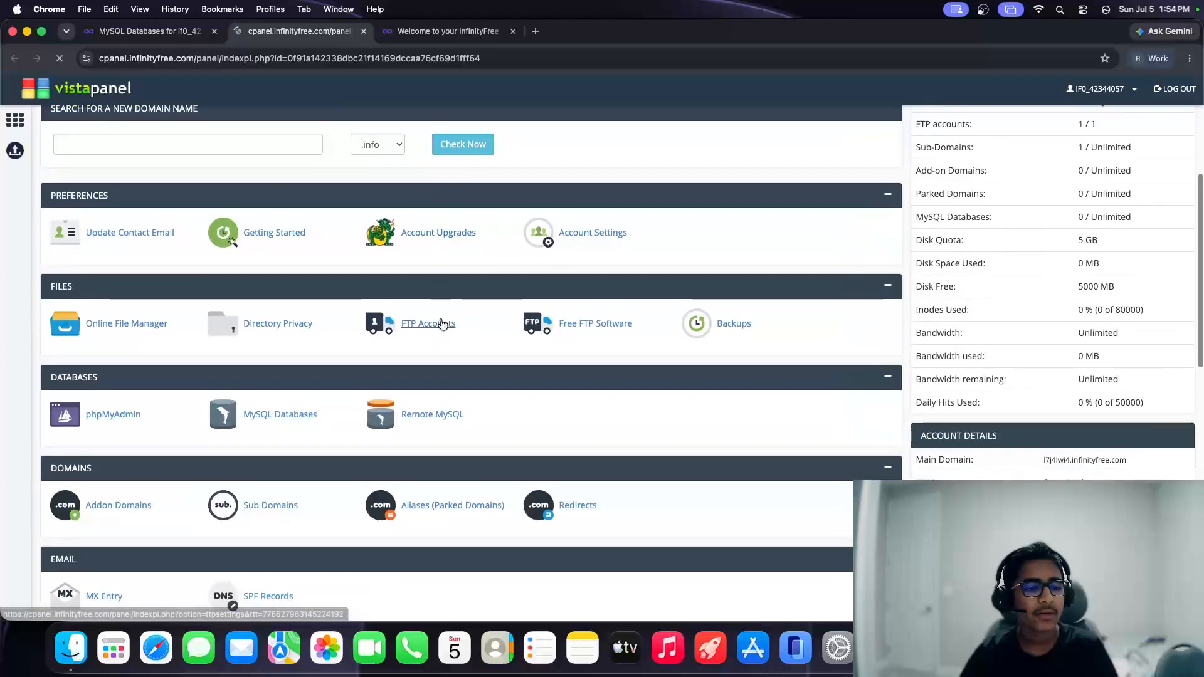
scroll(440, 323, "down", 8)
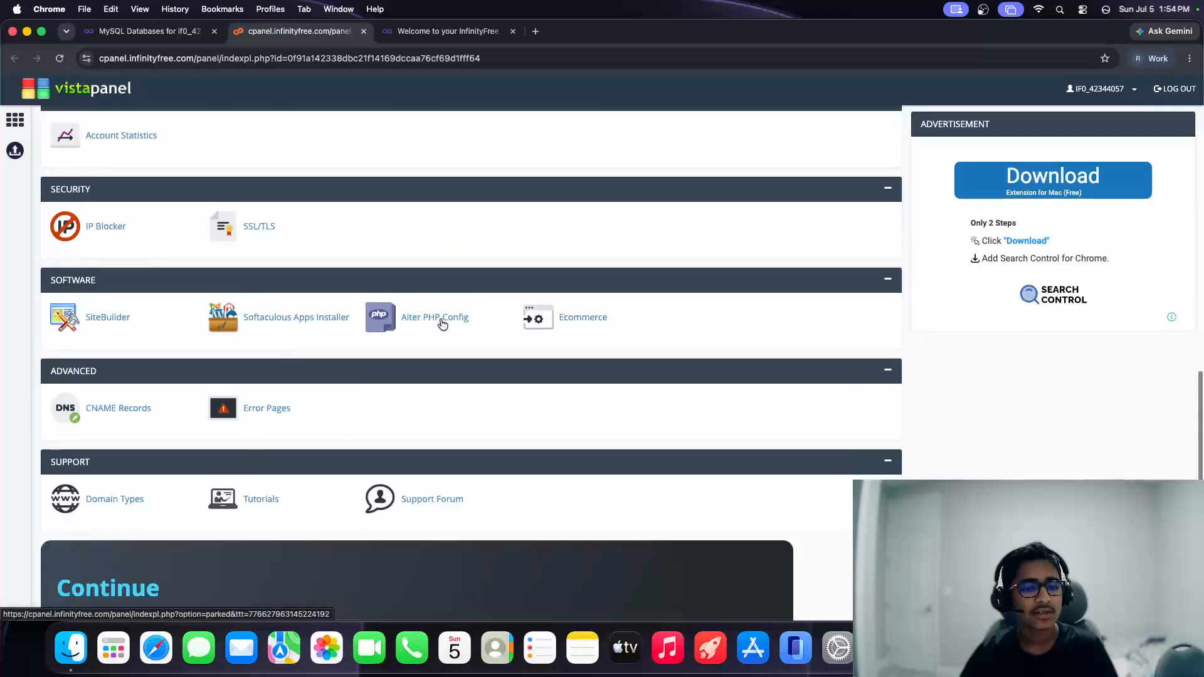
scroll(299, 324, "up", 11)
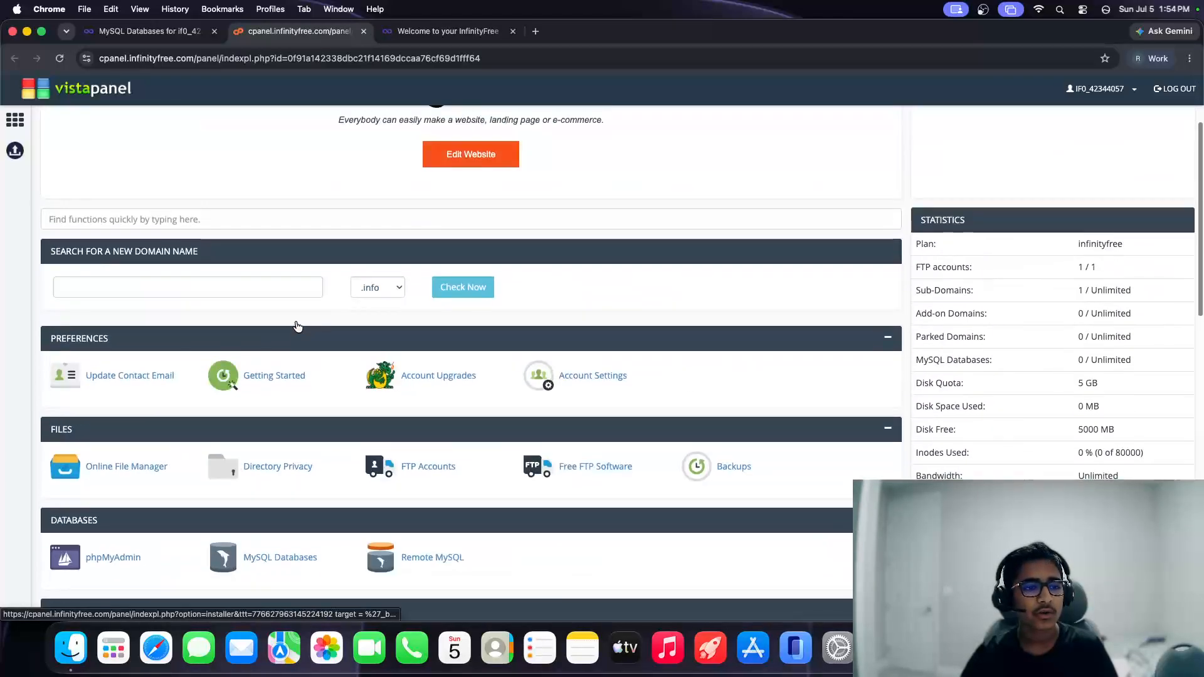
scroll(298, 327, "down", 4)
scroll(298, 327, "down", 5)
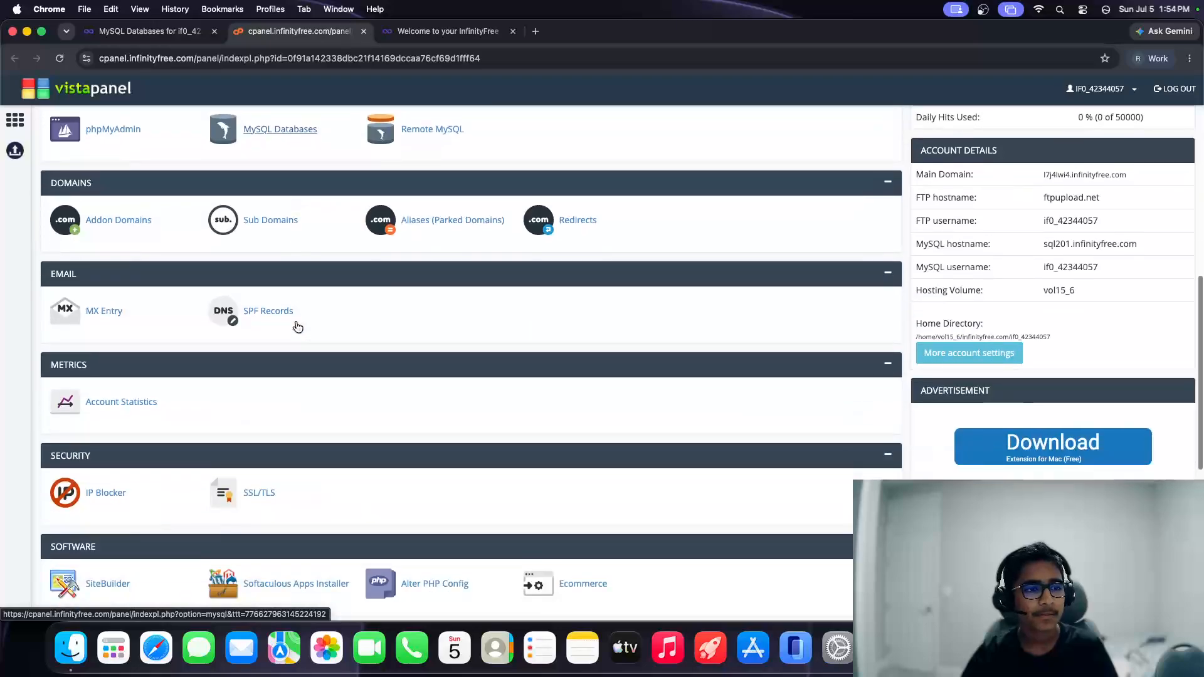
scroll(298, 327, "up", 4)
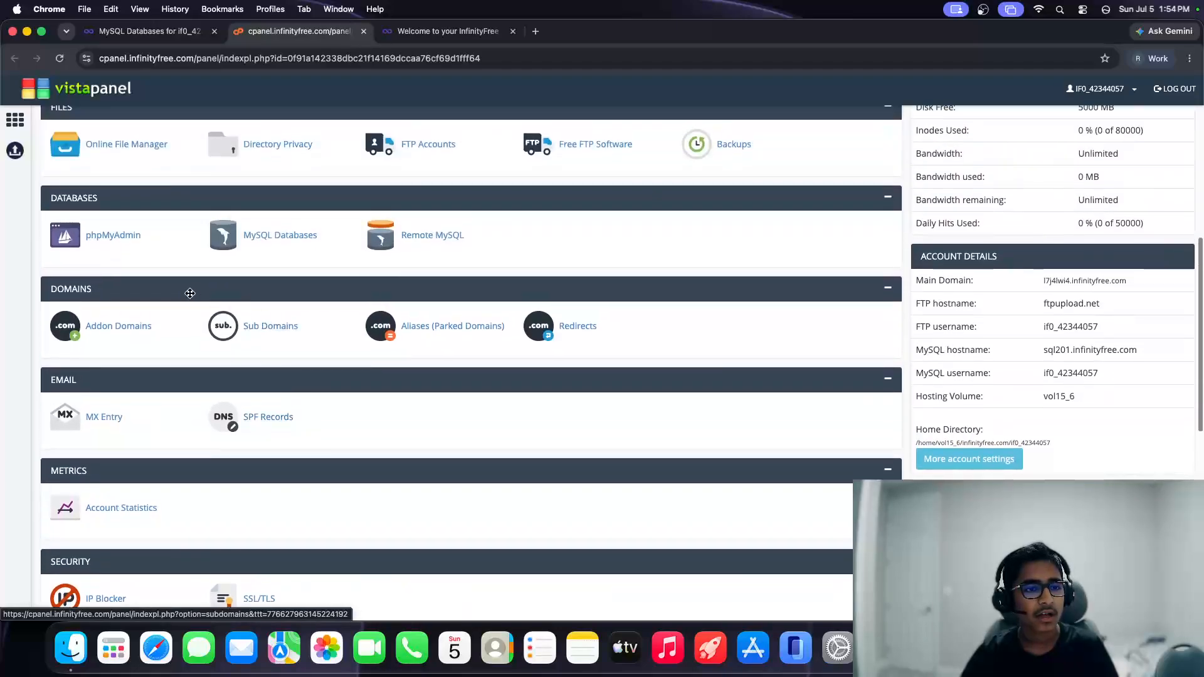
left_click(119, 242, "super")
Step: Close the phpMyAdmin no-database tab and open VistaPanel's Softaculous Apps Installer
left_click(471, 28)
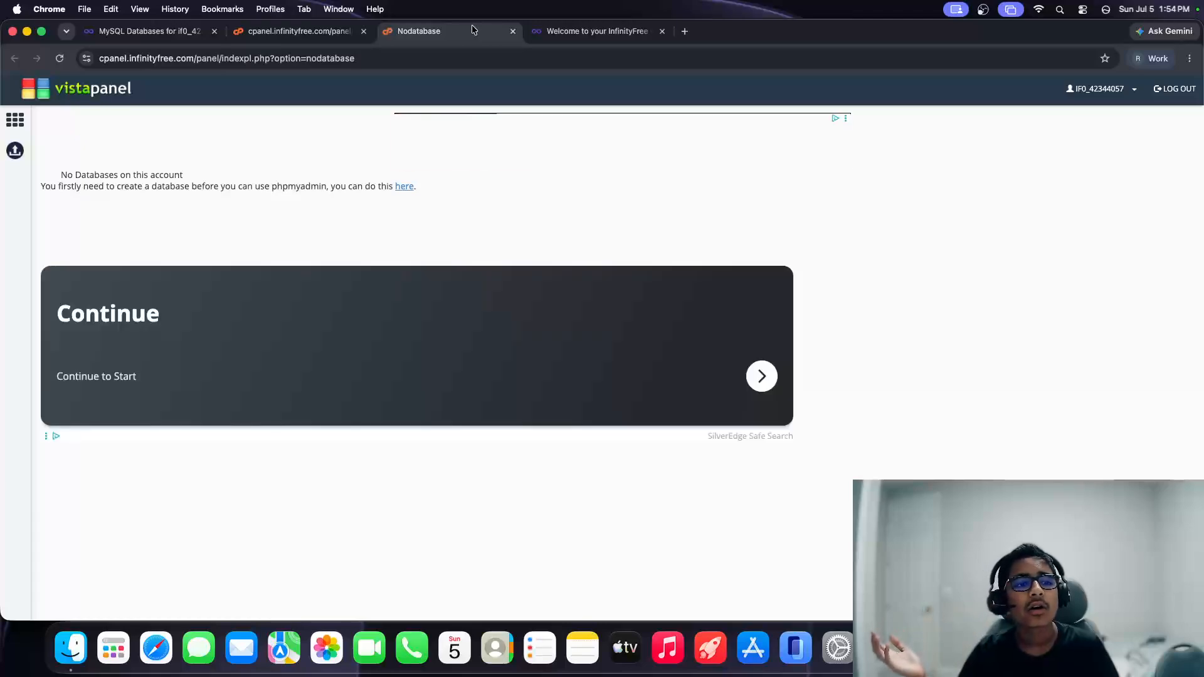
left_click(154, 32)
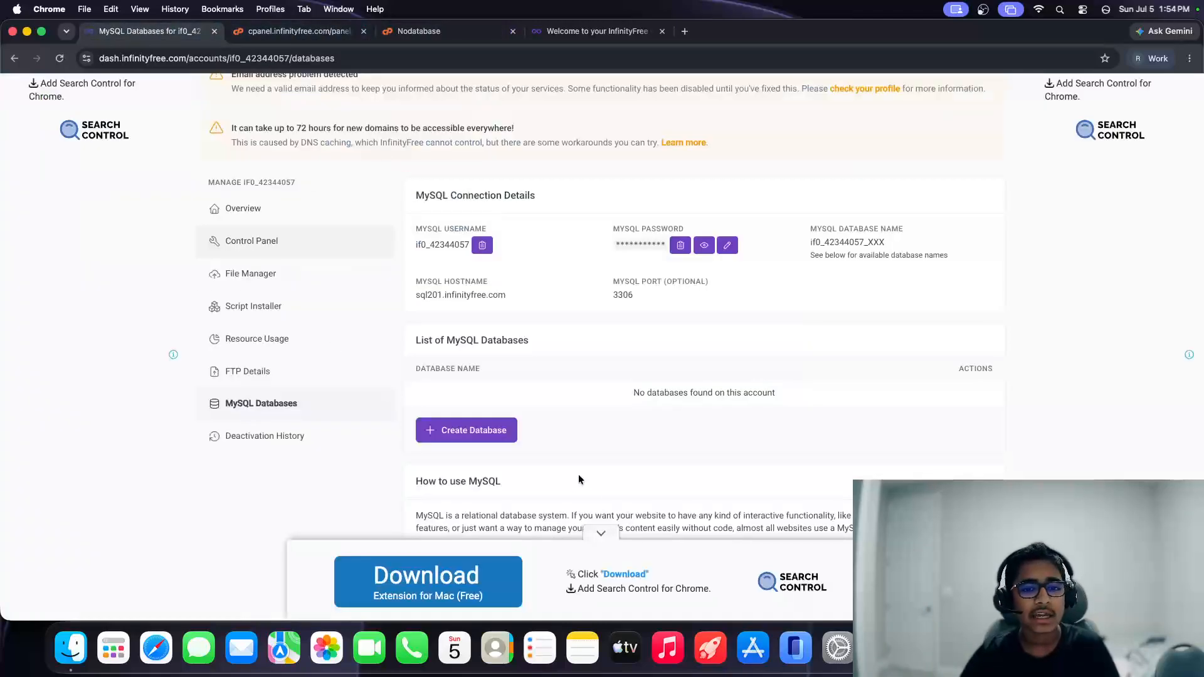
left_click(439, 31)
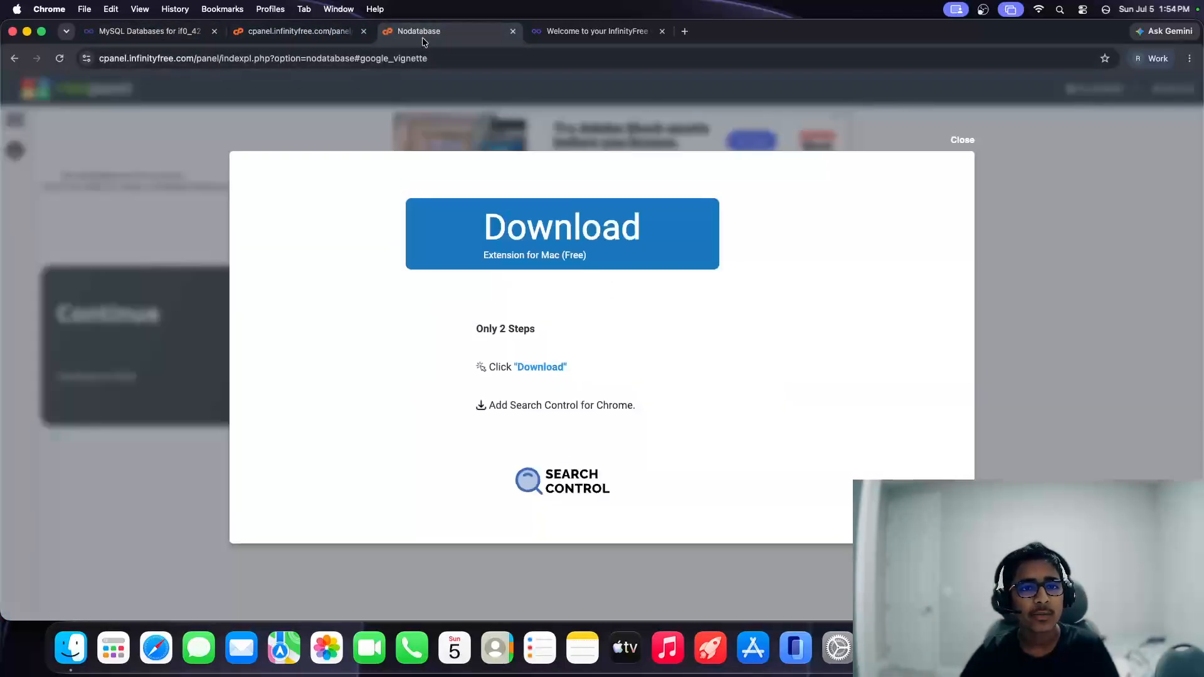
left_click(966, 144)
left_click(513, 31)
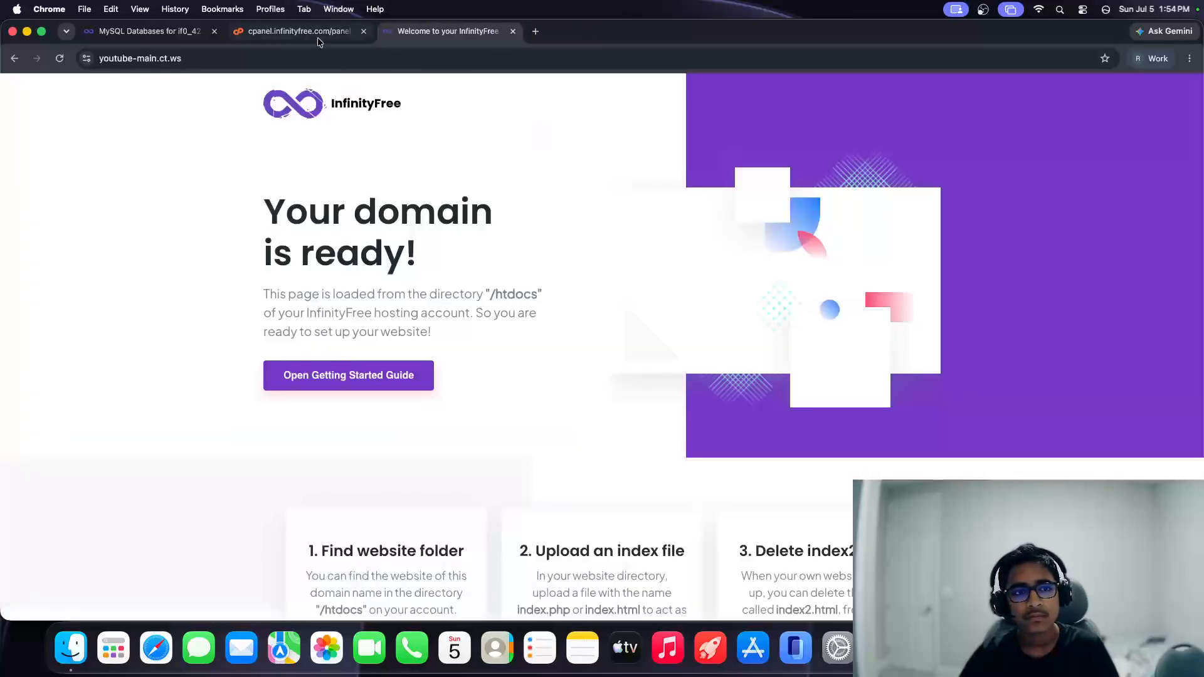
left_click(307, 32)
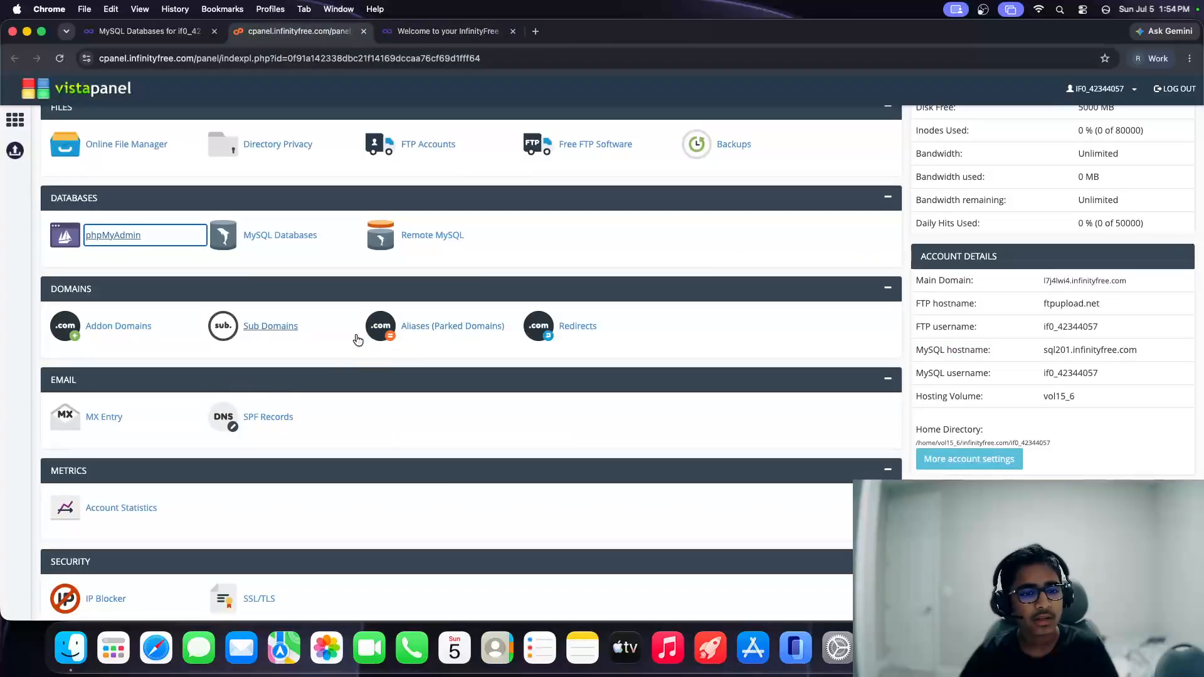
scroll(356, 339, "down", 5)
left_click(314, 278)
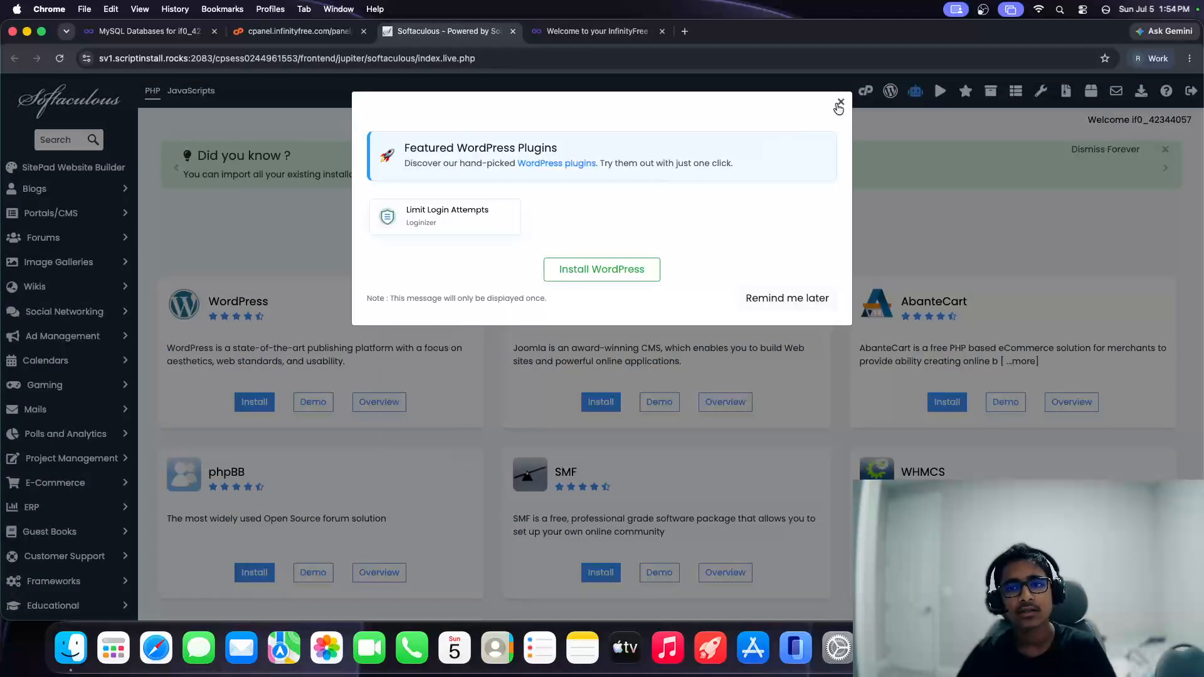
Step: Dismiss the featured plugins notice and bring up the WordPress installation form
left_click(837, 108)
left_click(840, 101)
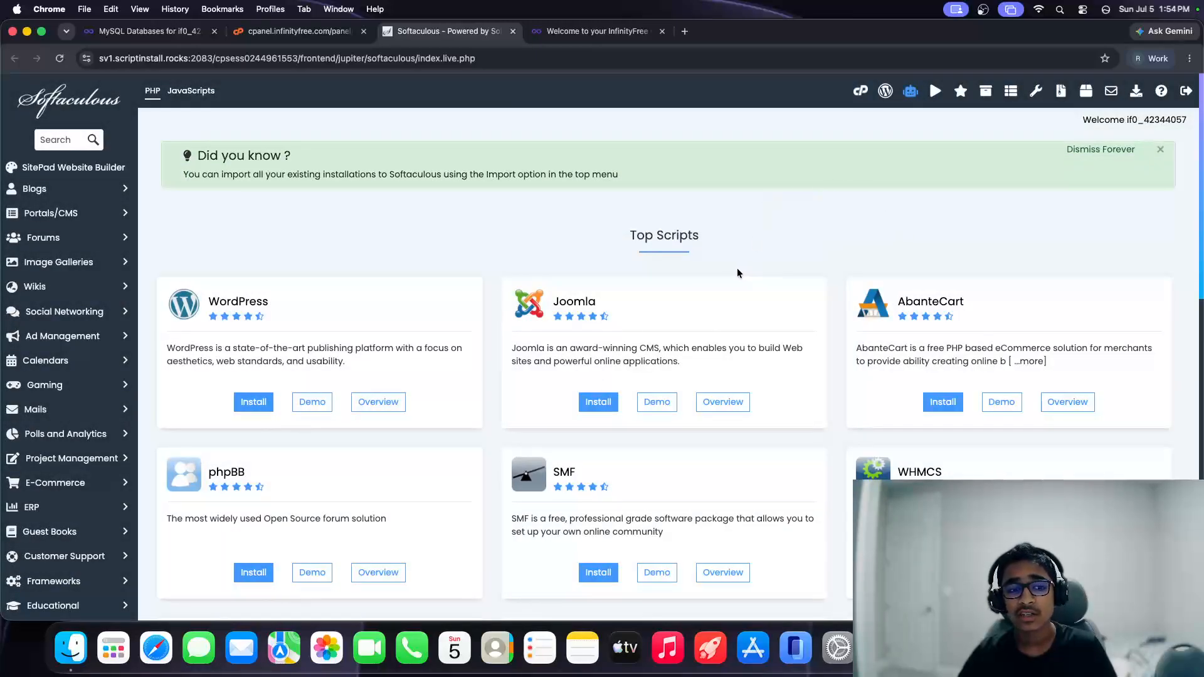
left_click(273, 349)
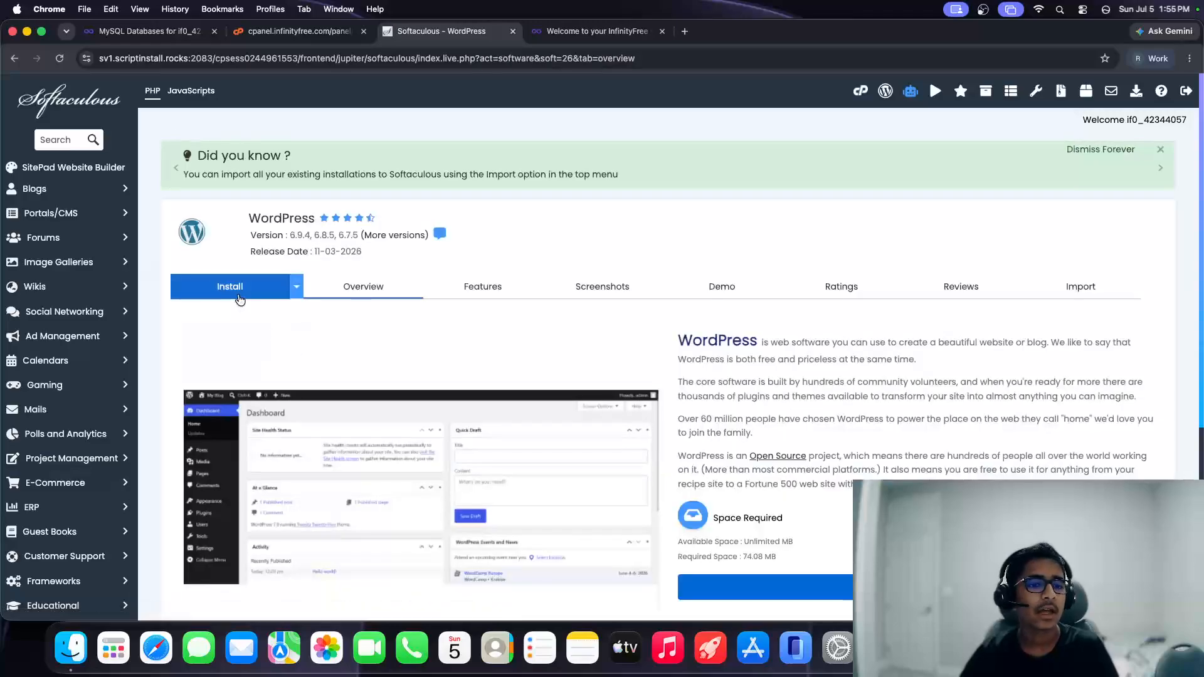
left_click(239, 300)
left_click(247, 423)
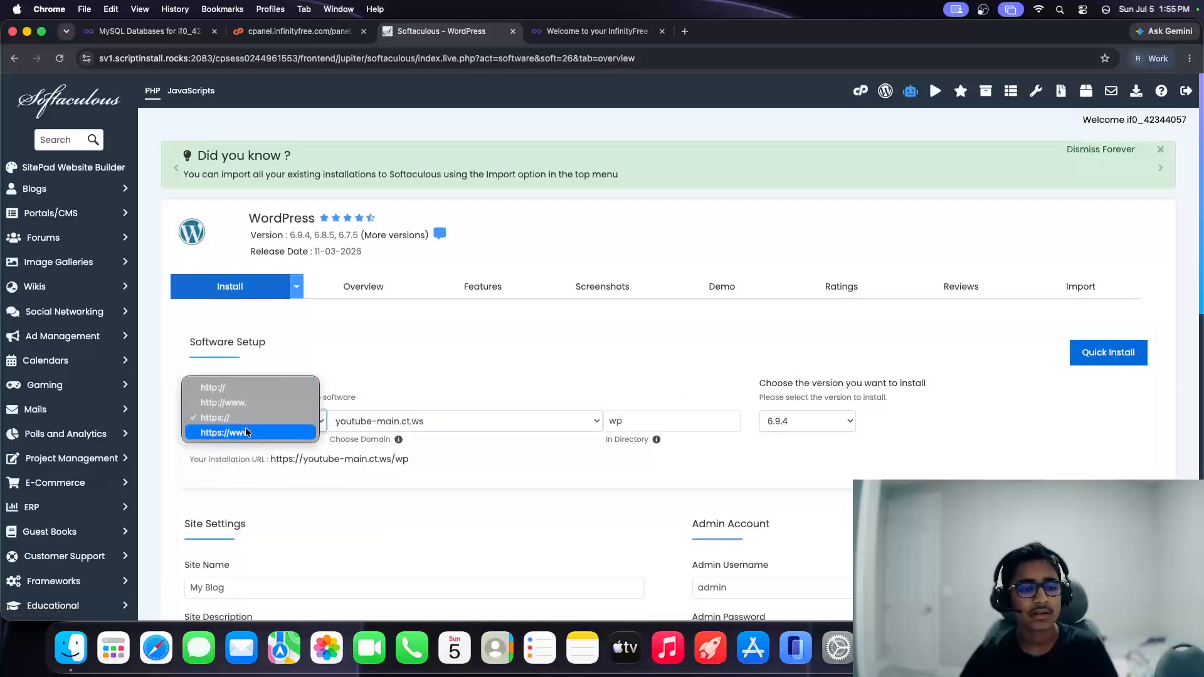
left_click(245, 426)
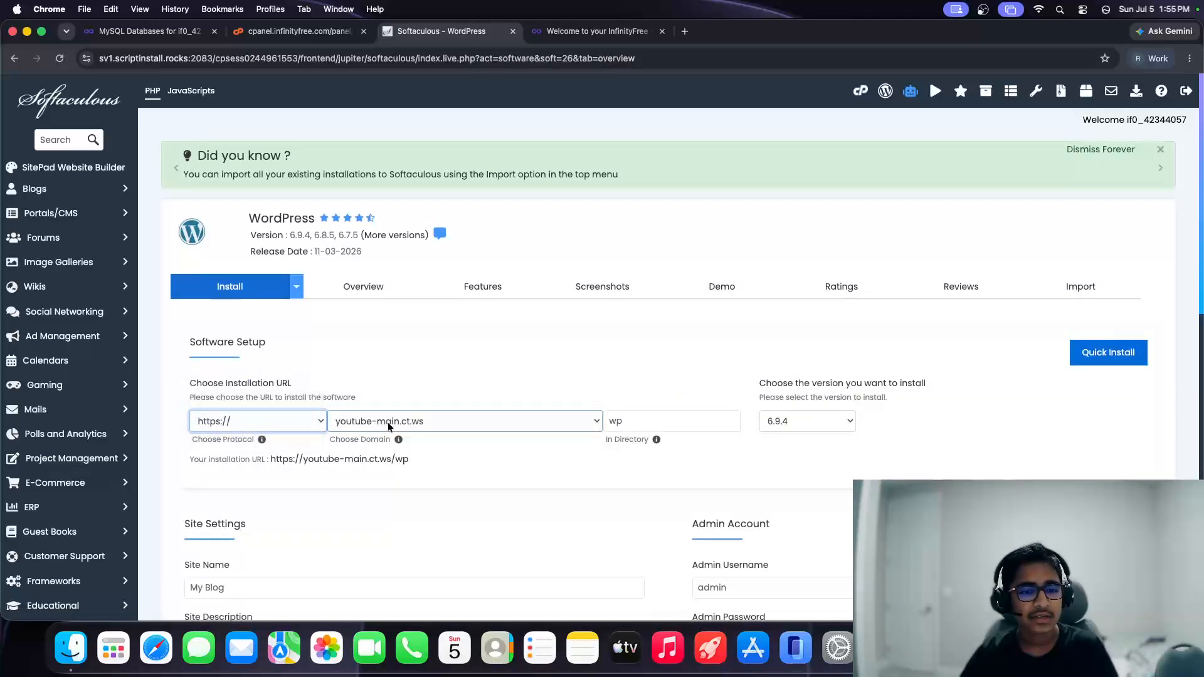
left_click(585, 425)
left_click(686, 444)
left_click_drag(668, 417, 533, 419)
left_click(879, 448)
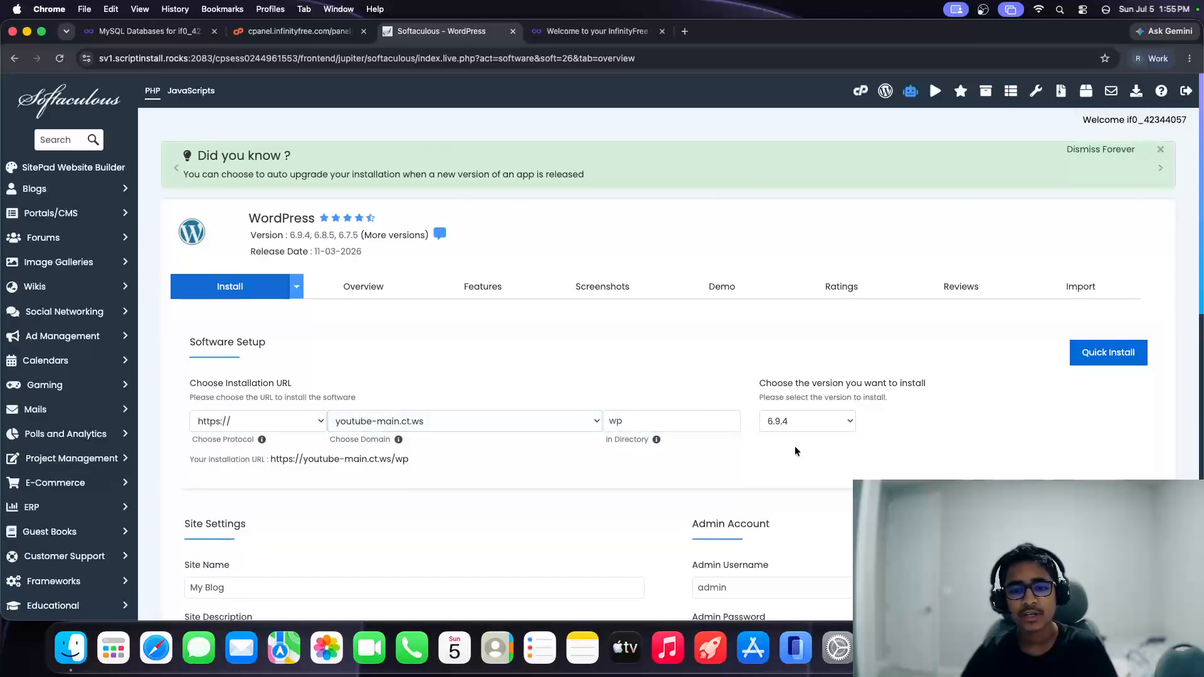
scroll(795, 446, "down", 5)
Step: Name the site 'Youtube Infinity Course' and fill the site description with the name plus 'Description'
left_click(376, 392)
triple_click(376, 392)
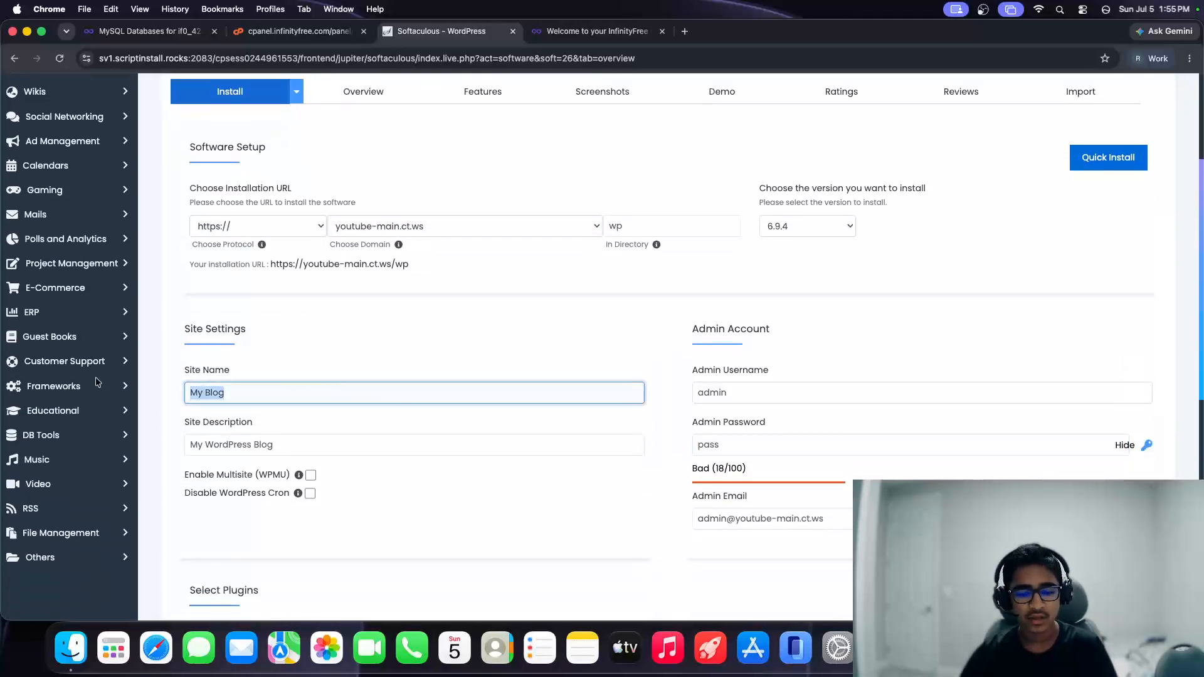
type("Youtube ")
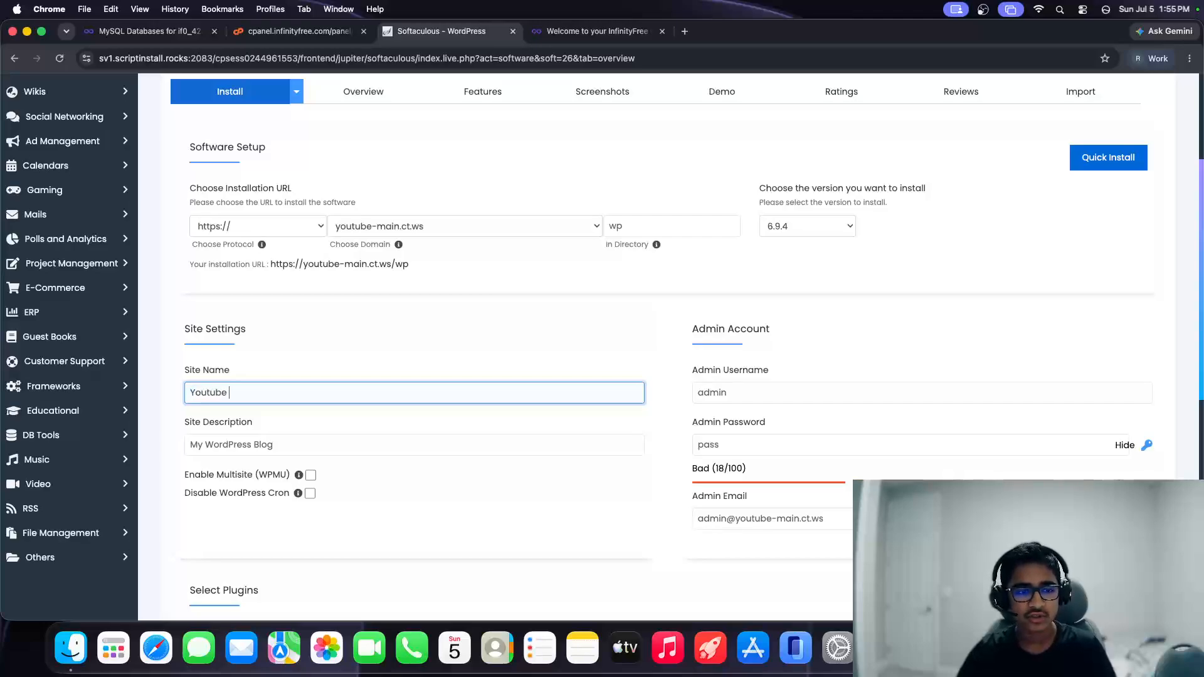
type("Infinity Course")
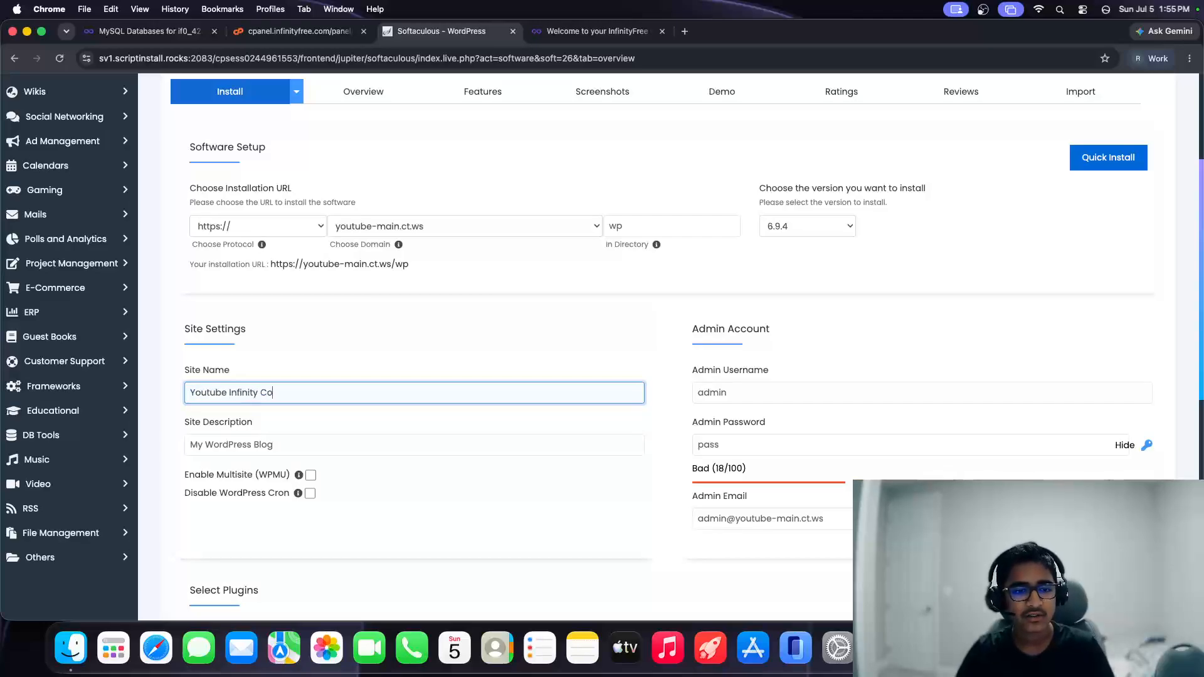
triple_click(280, 446)
triple_click(271, 396)
key("super+c")
triple_click(309, 442)
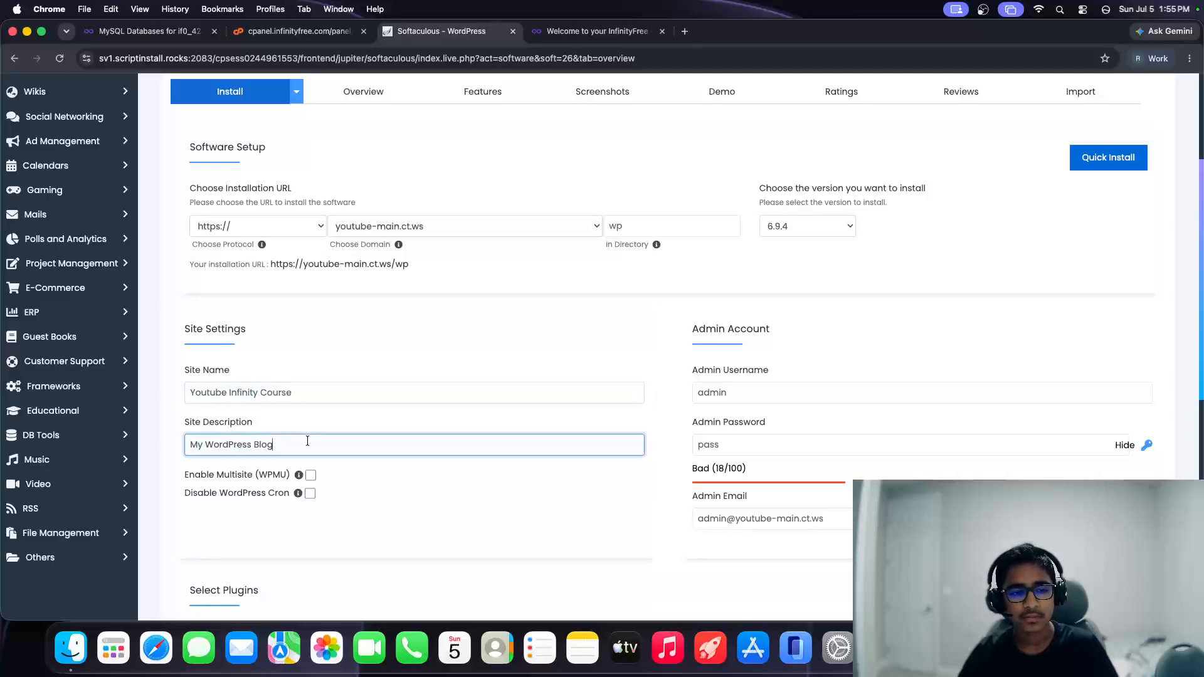
key("super+v")
scroll(464, 467, "up", 1)
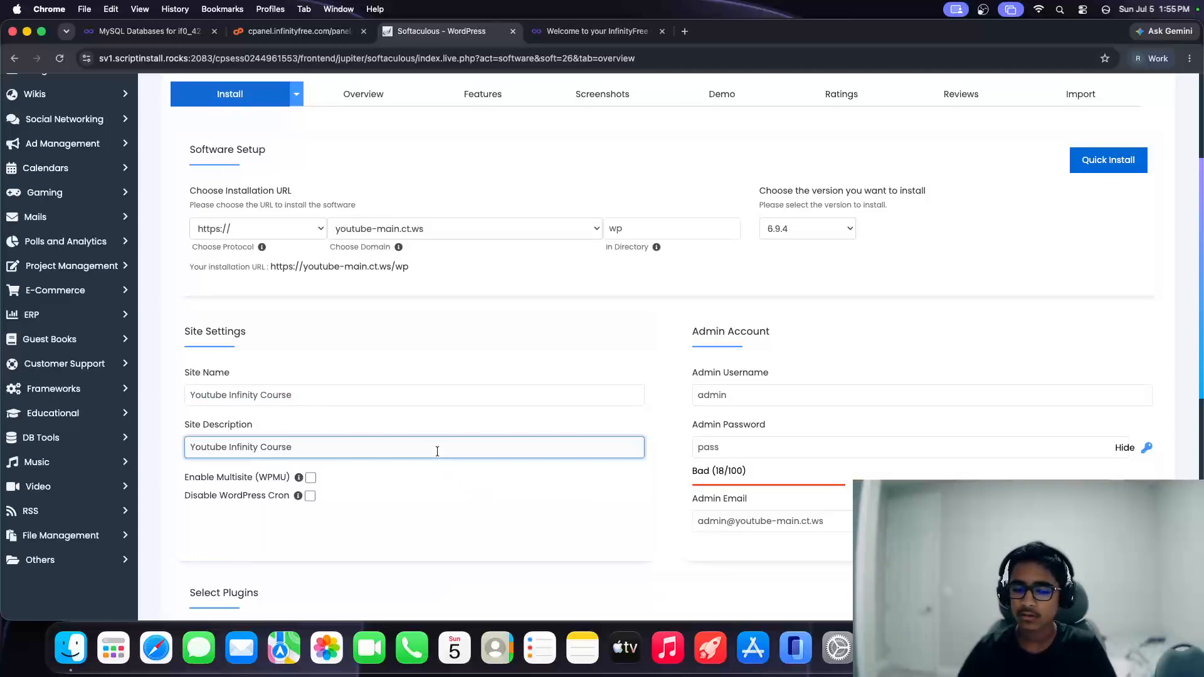
type("Descripti")
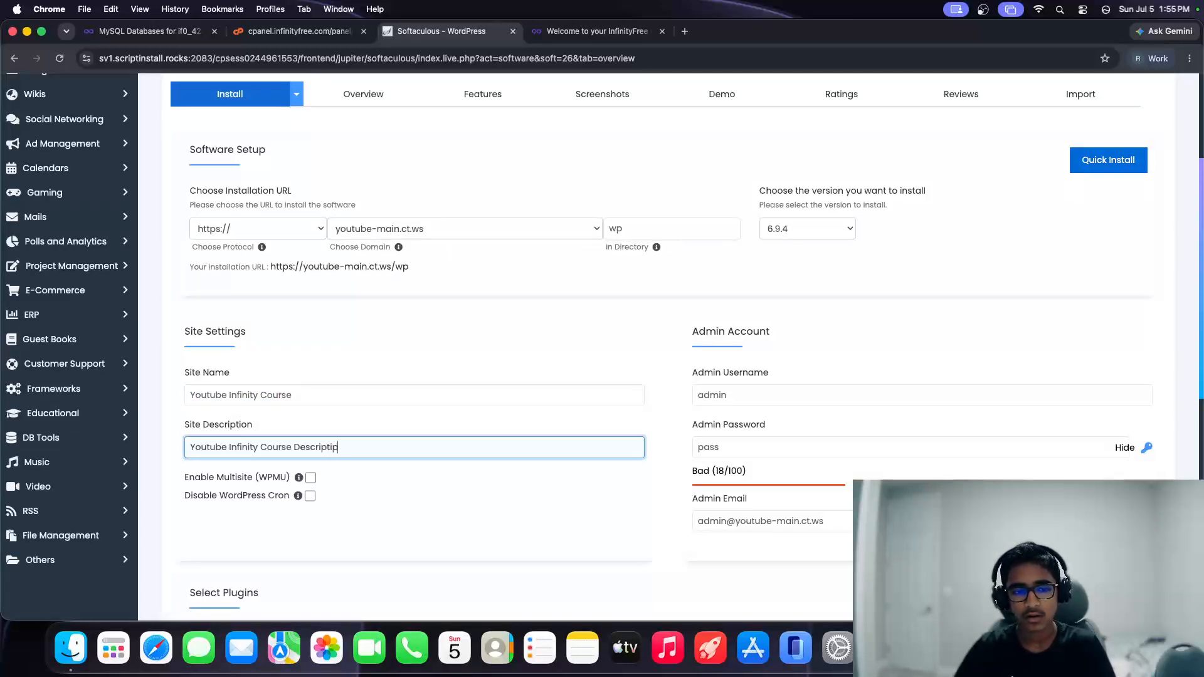
type("on")
scroll(784, 345, "up", 1)
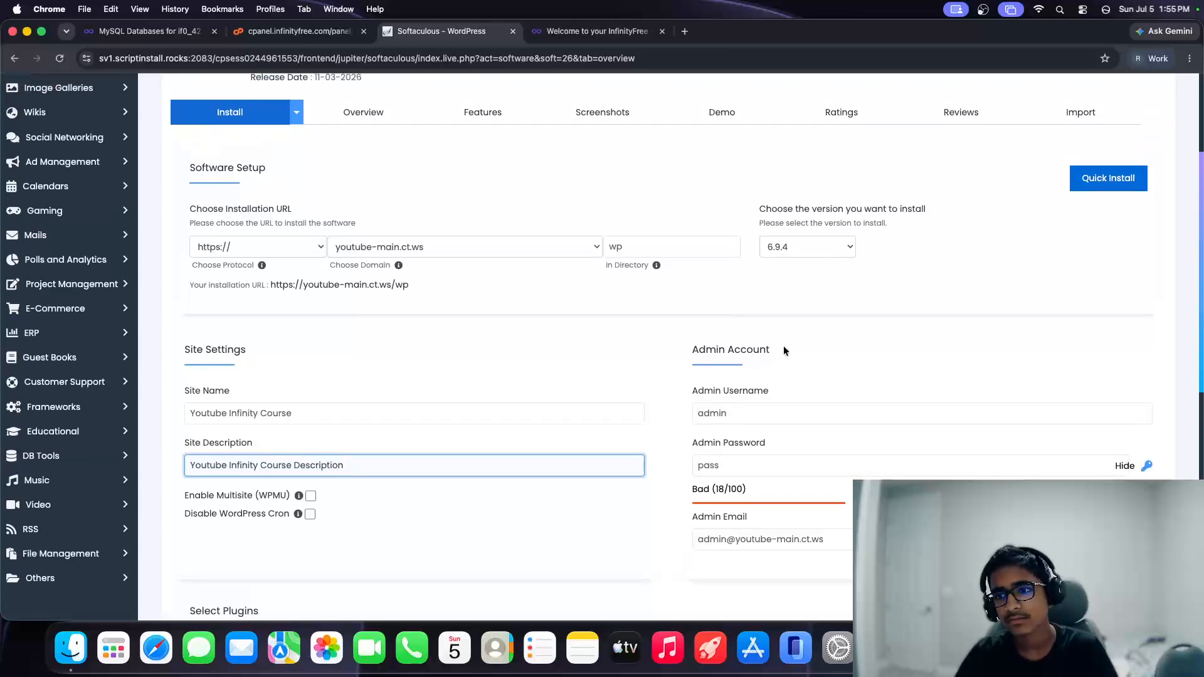
scroll(844, 329, "down", 2)
Step: Switch to Quick Install, enter a new admin password and select the admin email value
left_click(1102, 141)
scroll(508, 416, "down", 1)
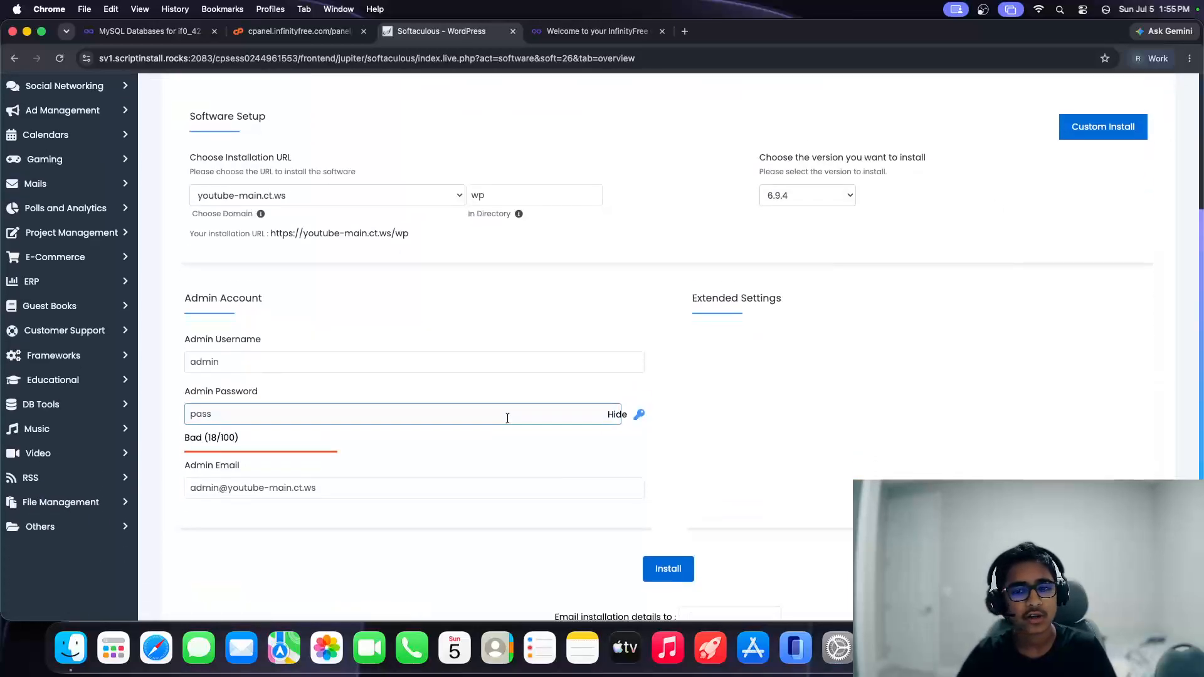
left_click_drag(258, 346, 186, 342)
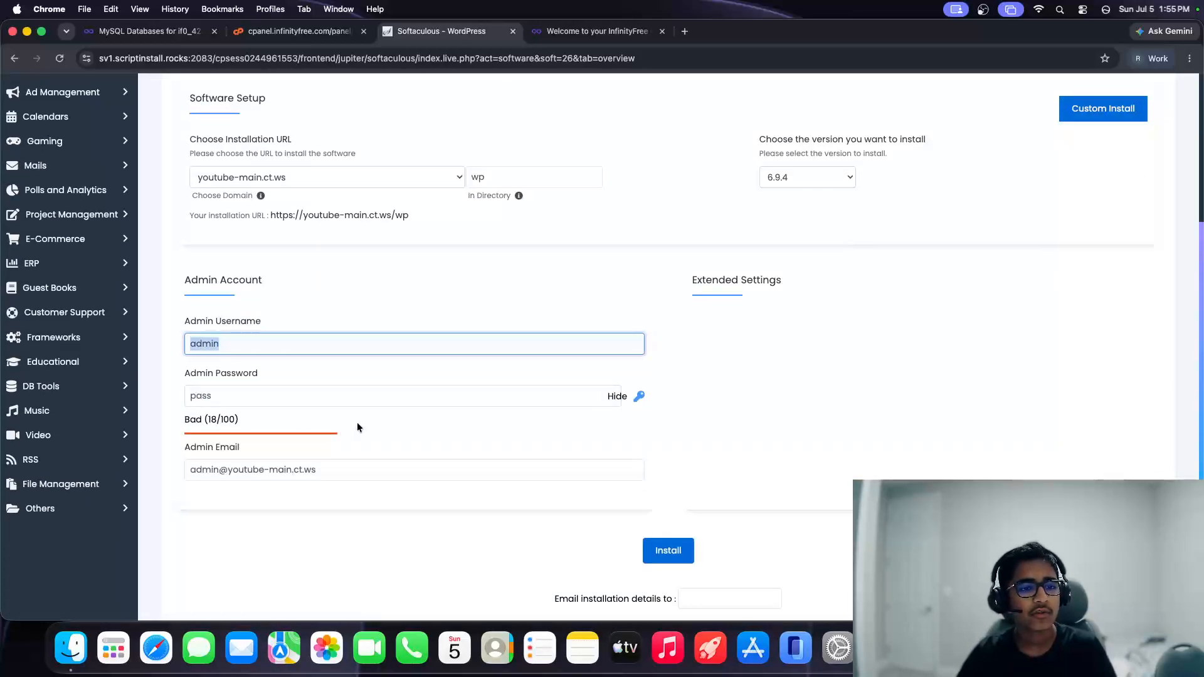
triple_click(347, 395)
type("admiin")
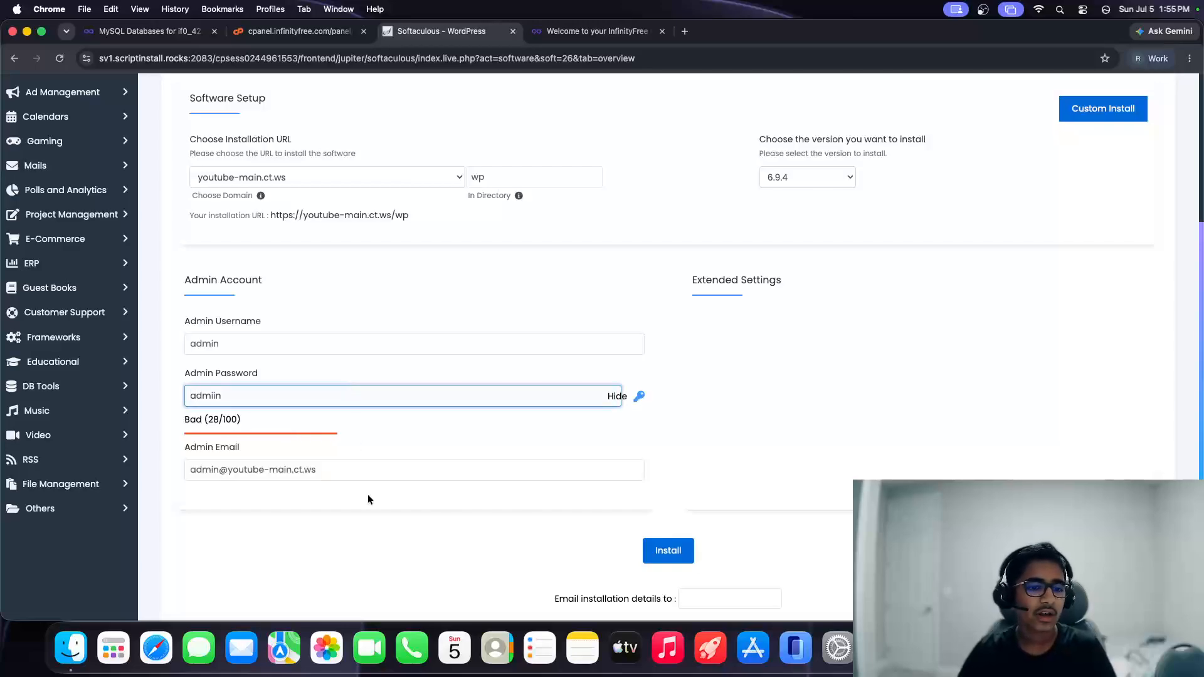
left_click(358, 471)
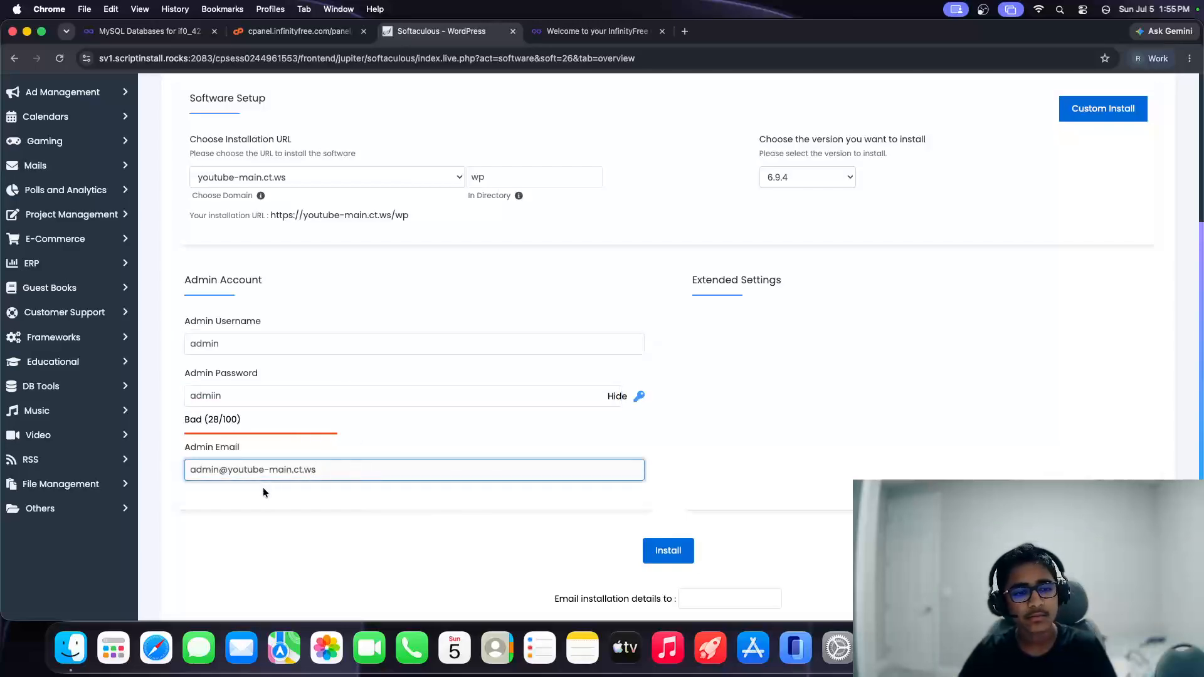
left_click_drag(168, 446, 288, 446)
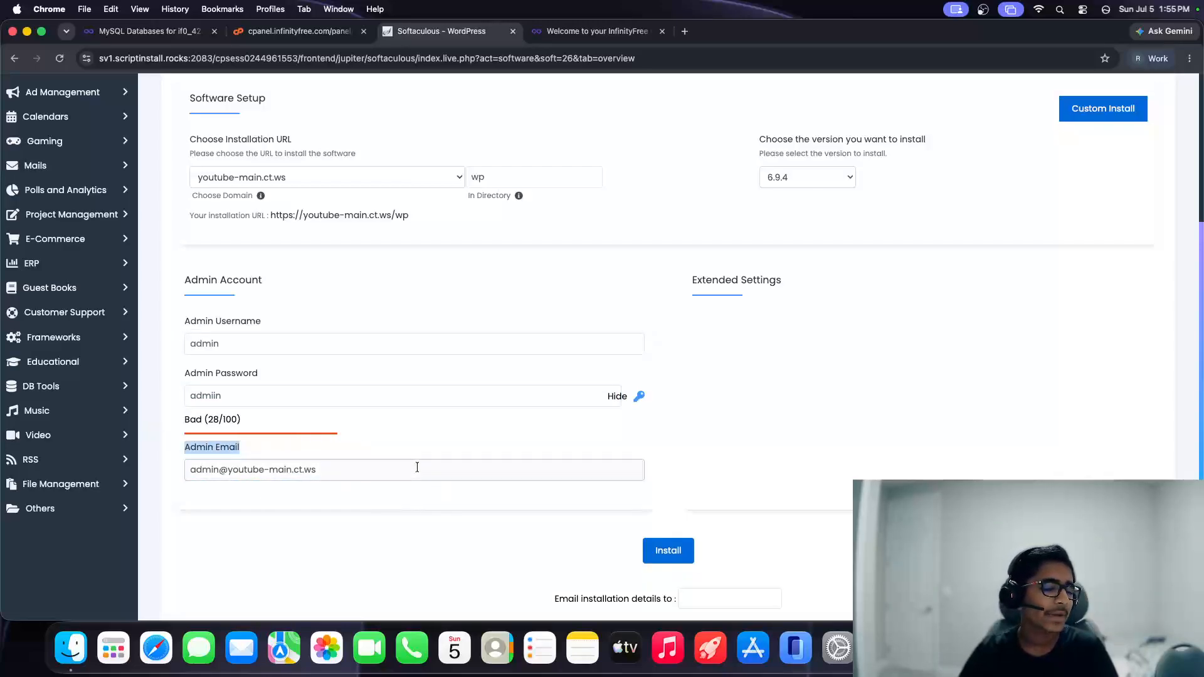
triple_click(417, 467)
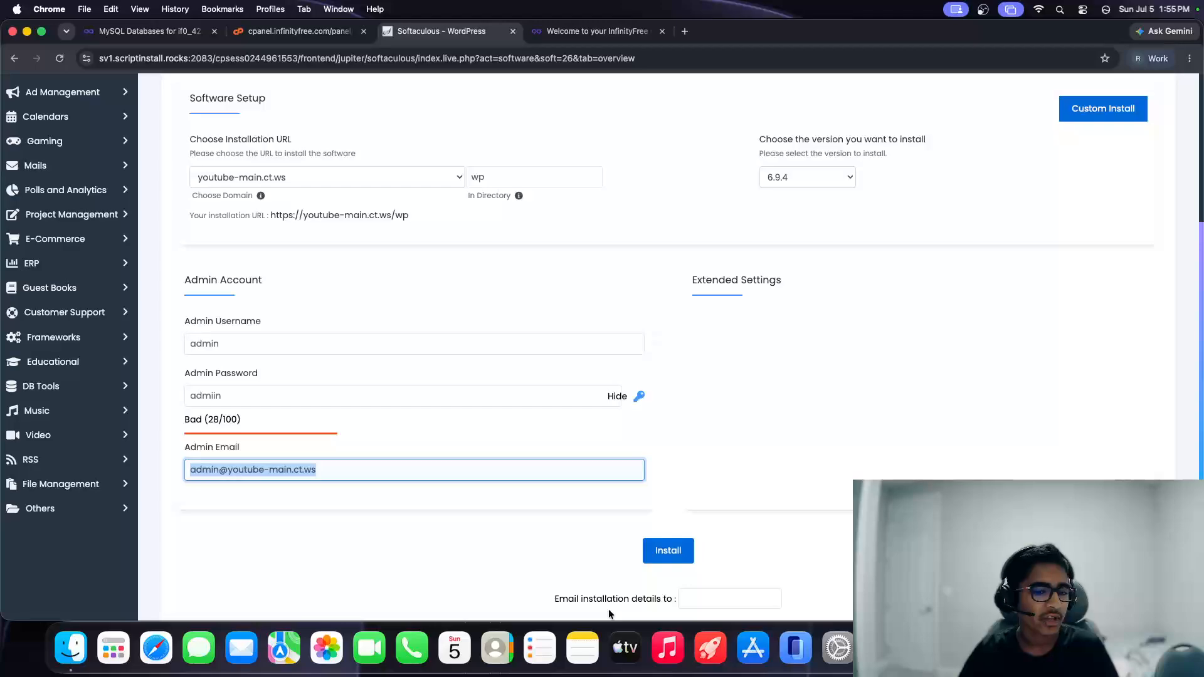
scroll(538, 515, "down", 3)
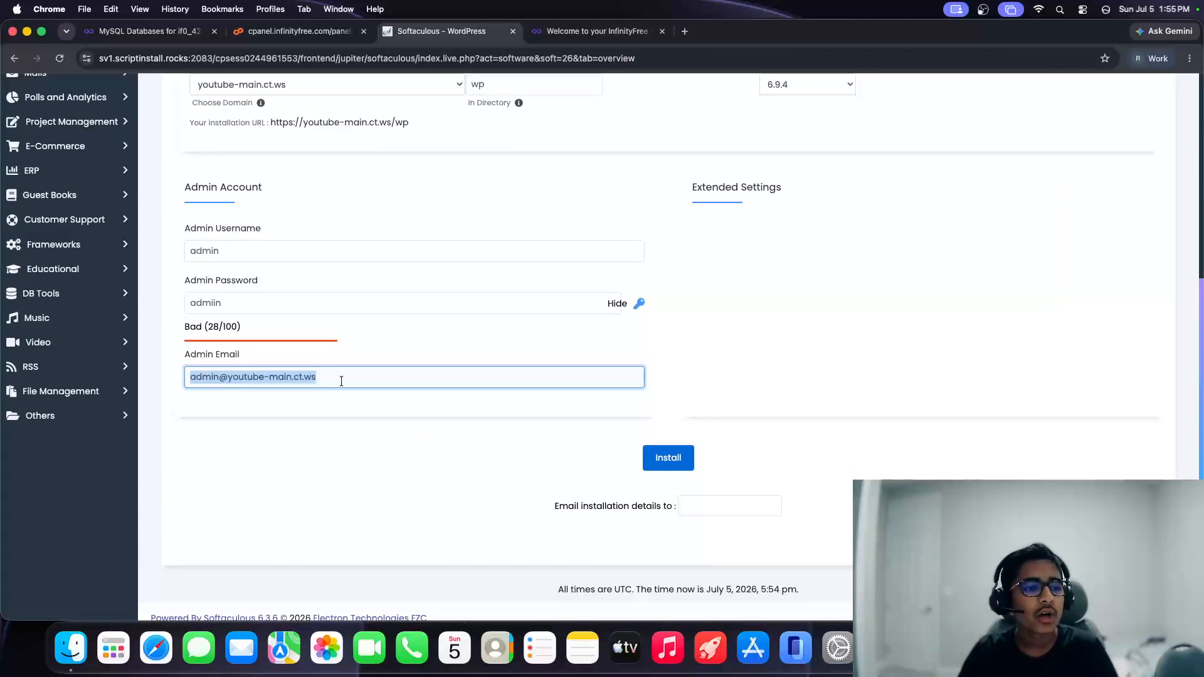
Step: Run the WordPress installation and open the installed site at youtube-main.ct.ws/wp in a new tab
left_click(651, 457)
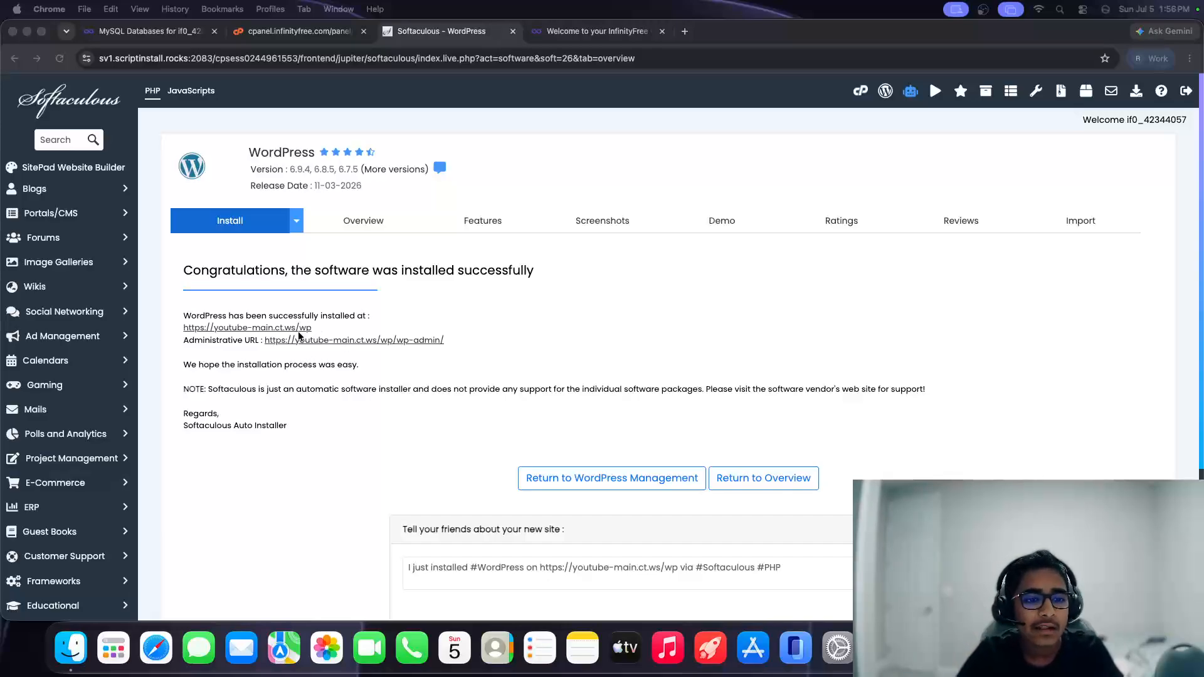
left_click(443, 354)
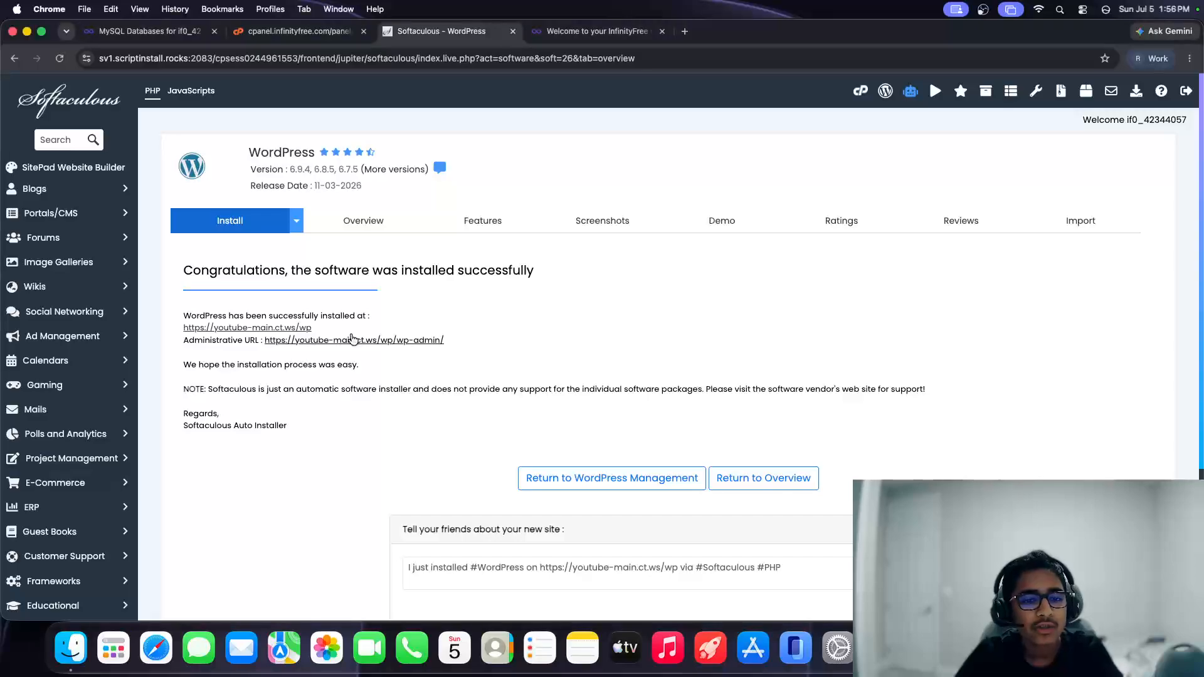
left_click(266, 327)
Step: View the new Youtube Infinity Course blog and follow its footer Shop link
left_click(595, 29)
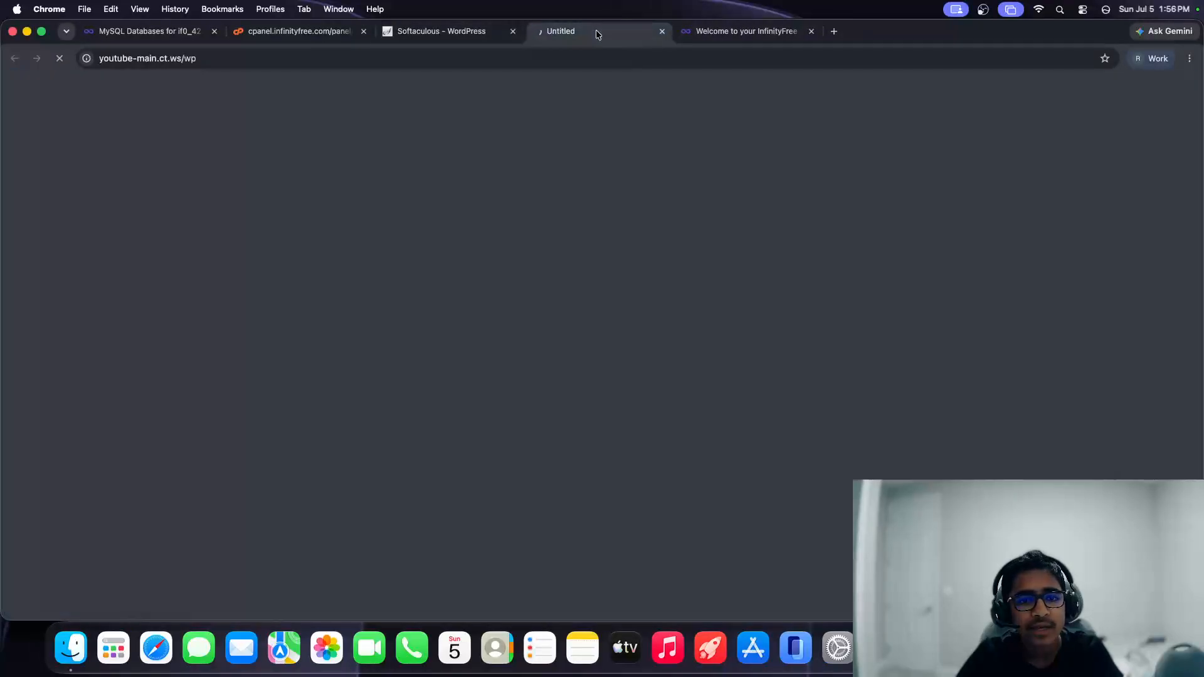
scroll(746, 281, "down", 3)
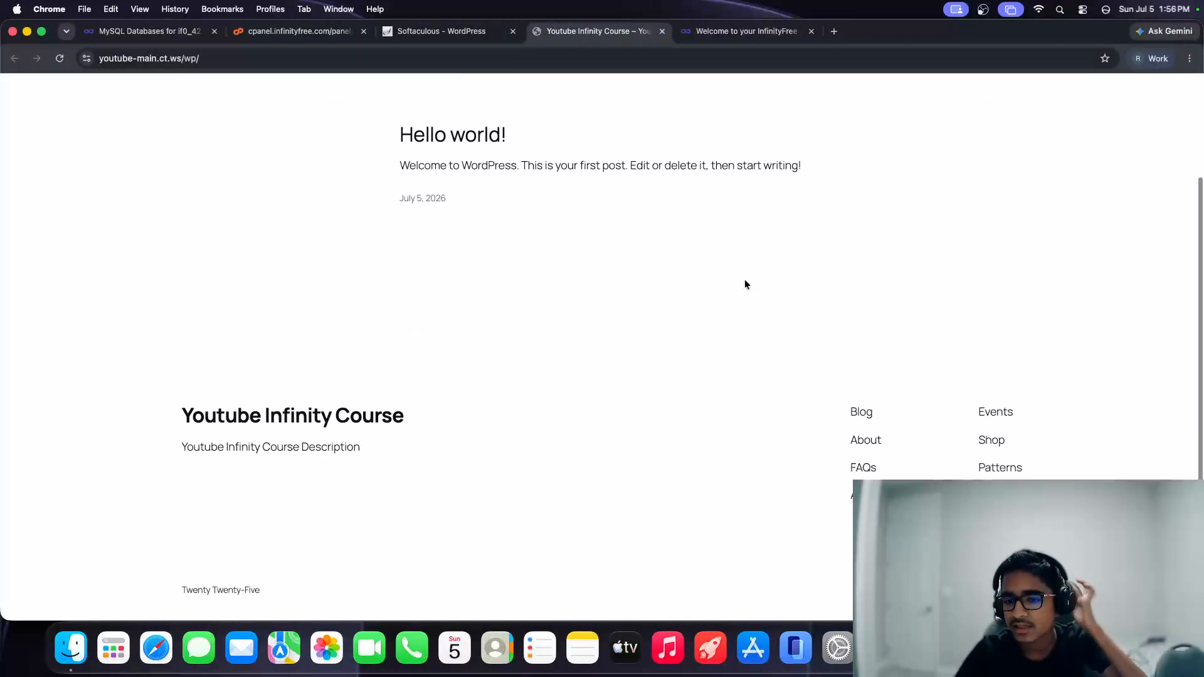
scroll(746, 301, "up", 2)
scroll(746, 301, "down", 2)
left_click(991, 433)
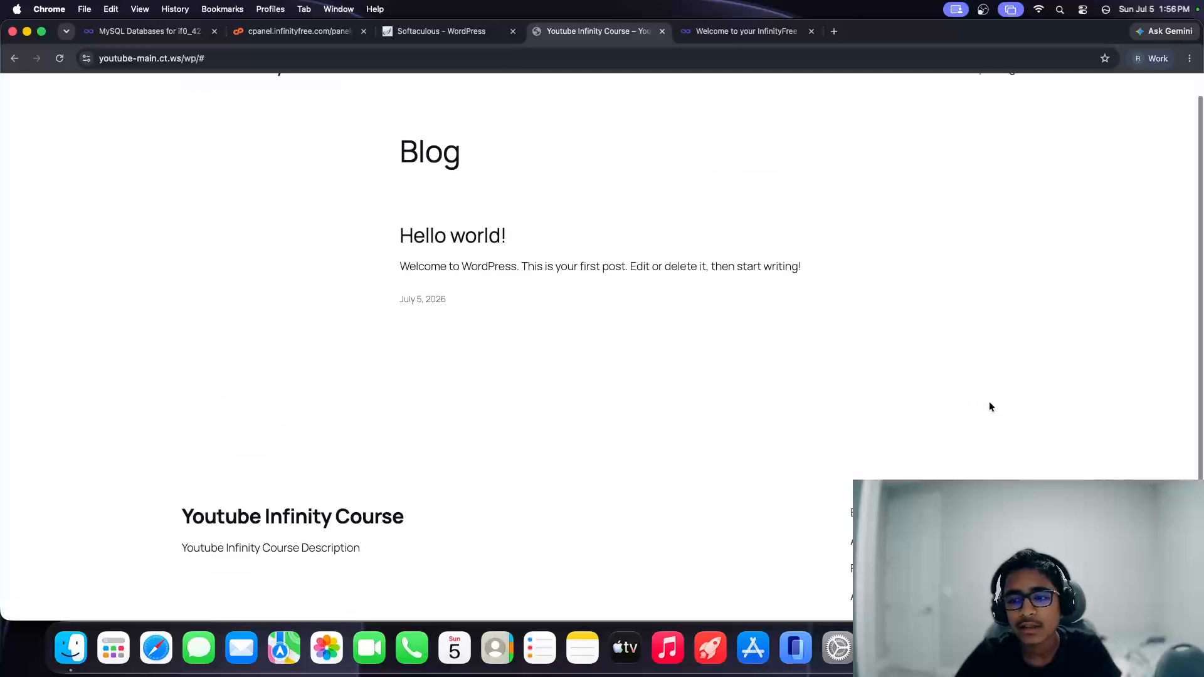
scroll(852, 479, "down", 3)
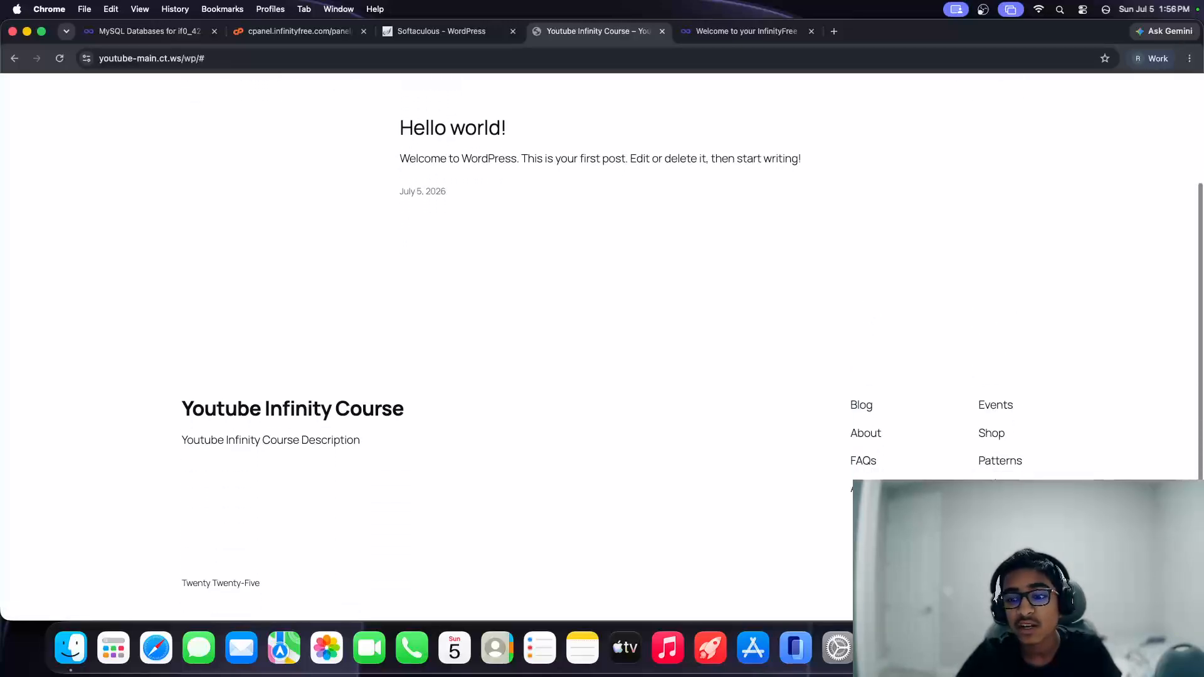
scroll(564, 301, "up", 3)
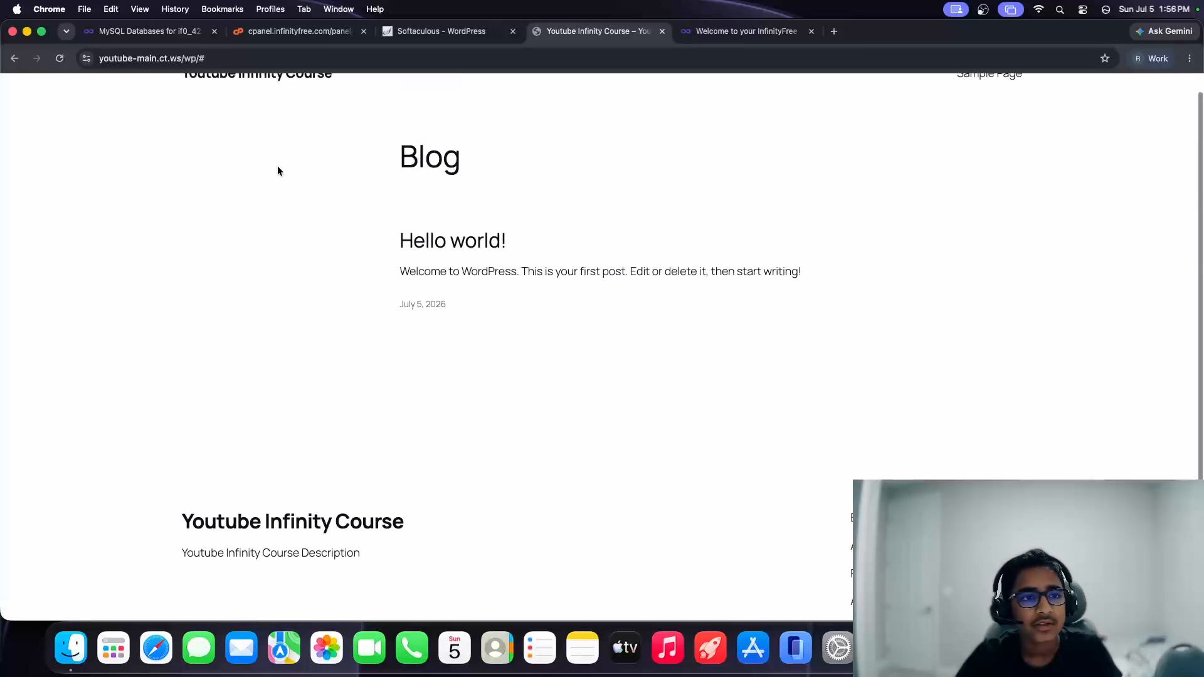
Step: Load the bare domain youtube-main.ct.ws, then /wp, then the /wp/admin address
left_click(238, 58)
left_click_drag(243, 57, 223, 53)
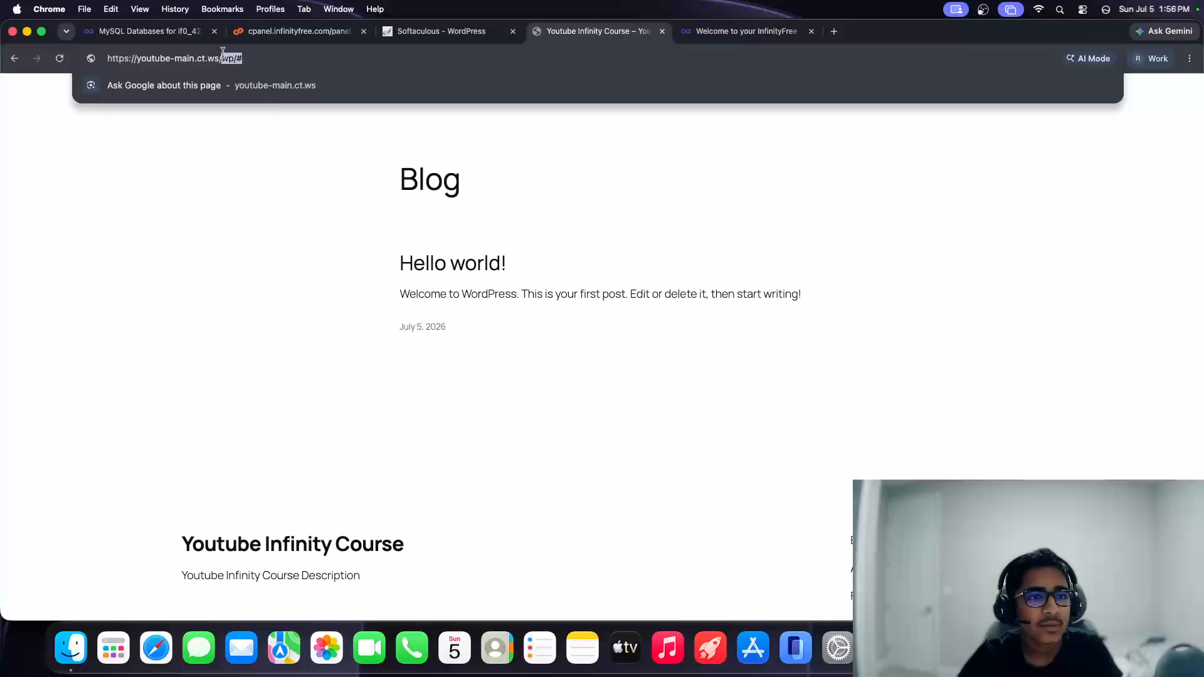
key("BackSpace")
key("Return")
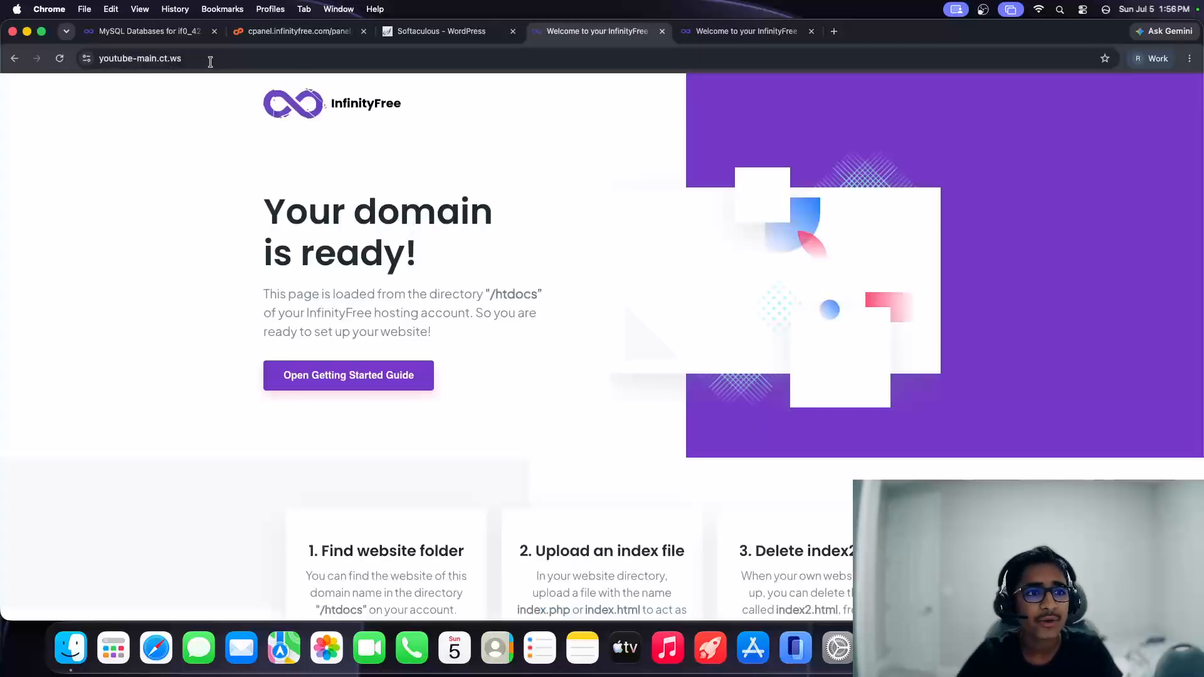
double_click(210, 59)
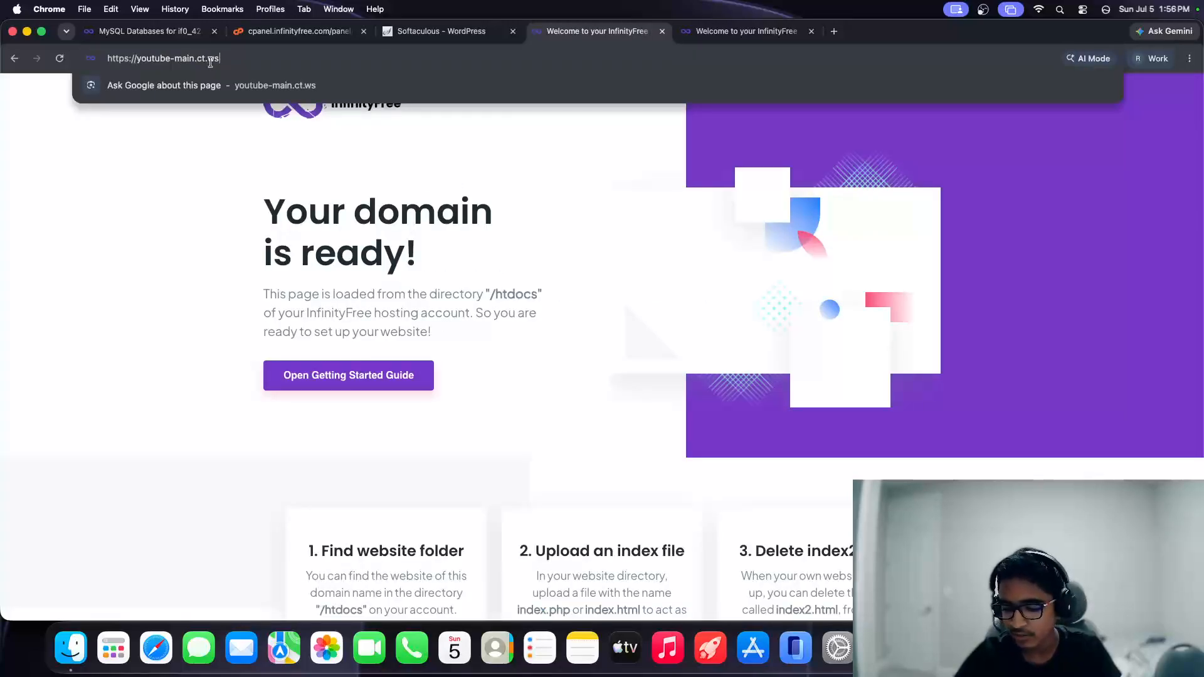
type("/wp")
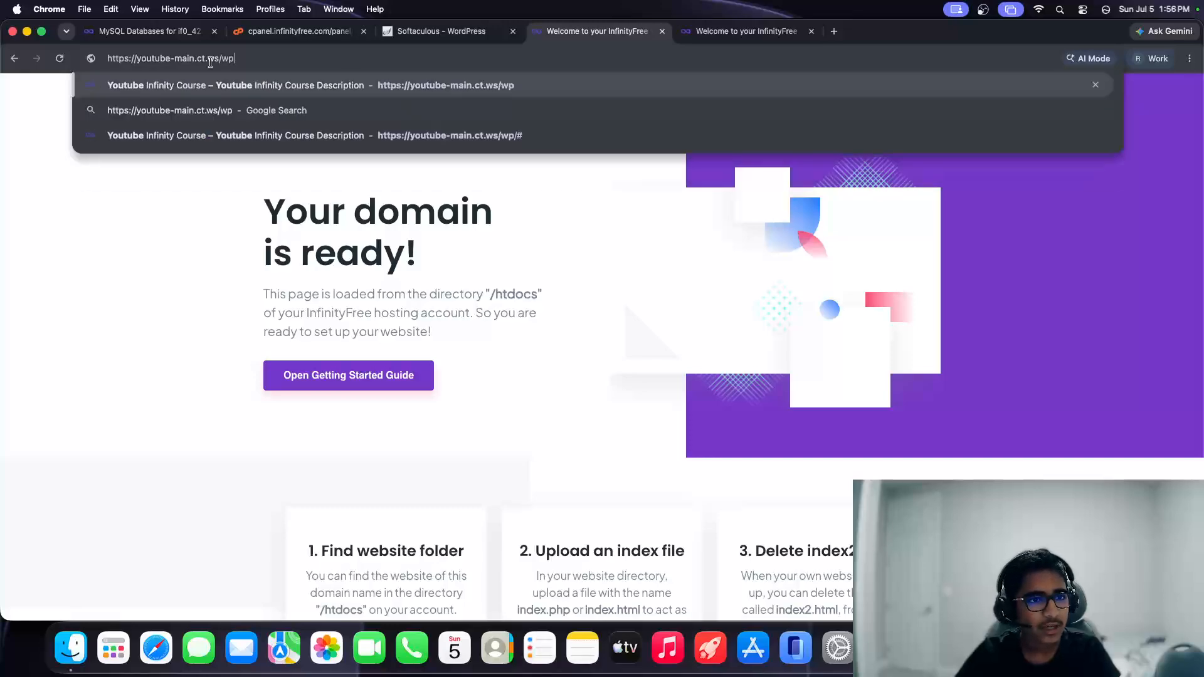
key("Return")
left_click(238, 60)
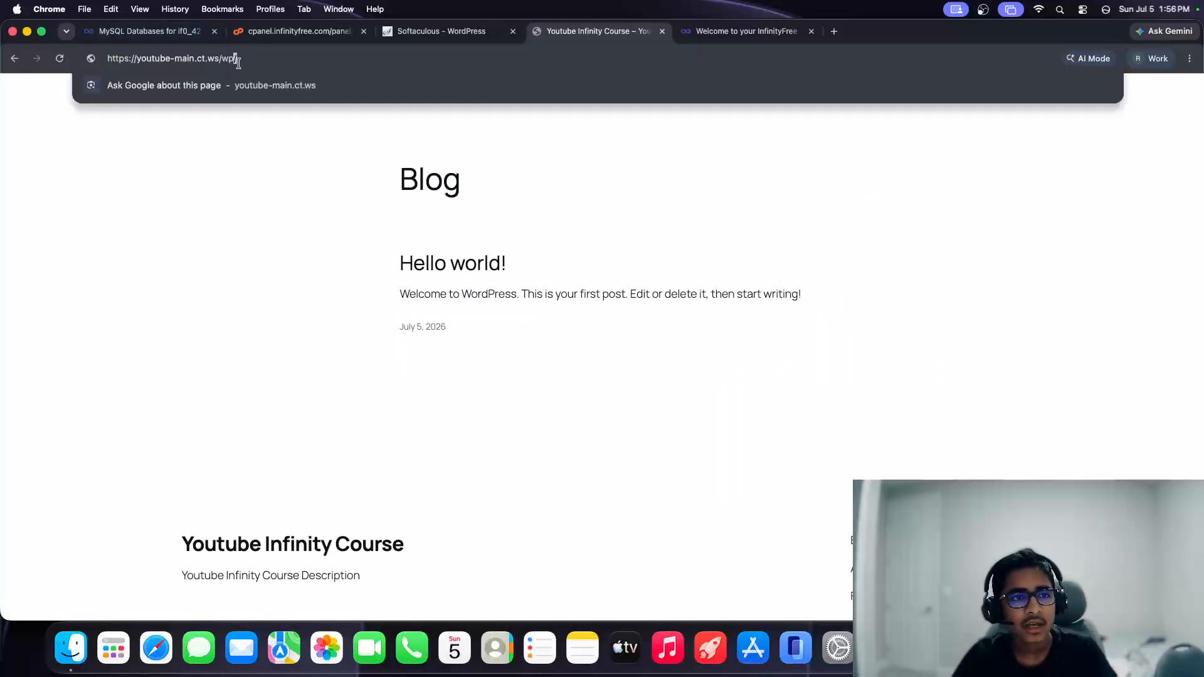
type("admin")
key("Return")
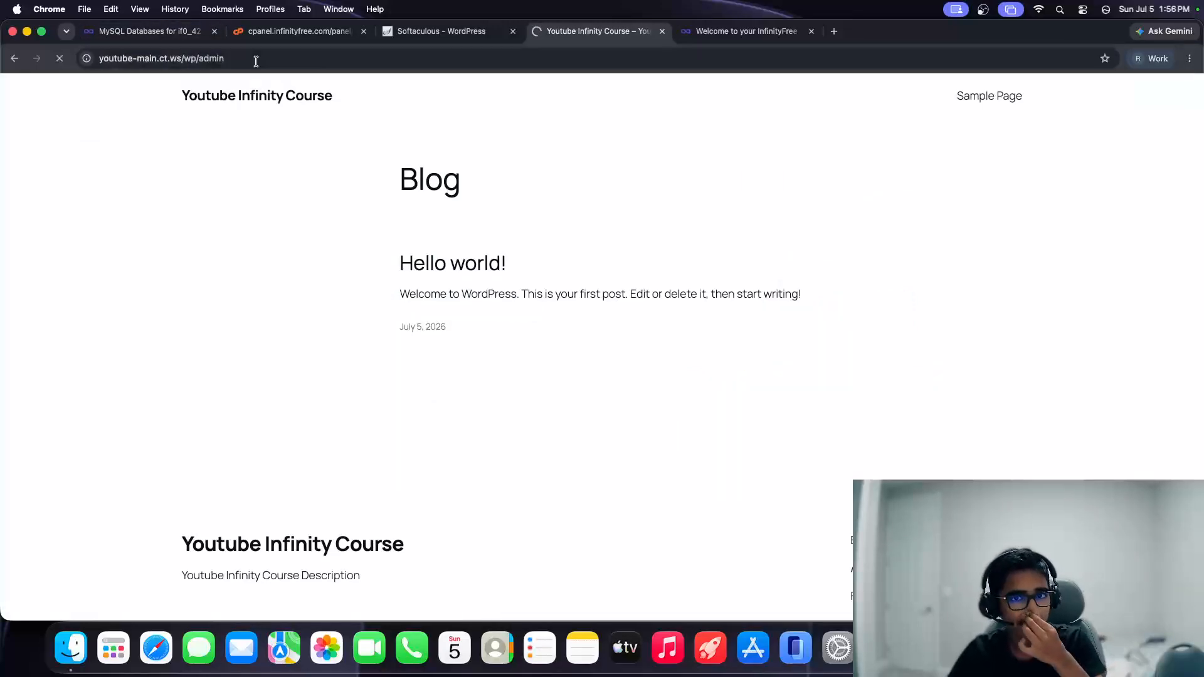
Step: Attempt to log in on wp-login.php with username admin and the admin password
left_click(256, 61)
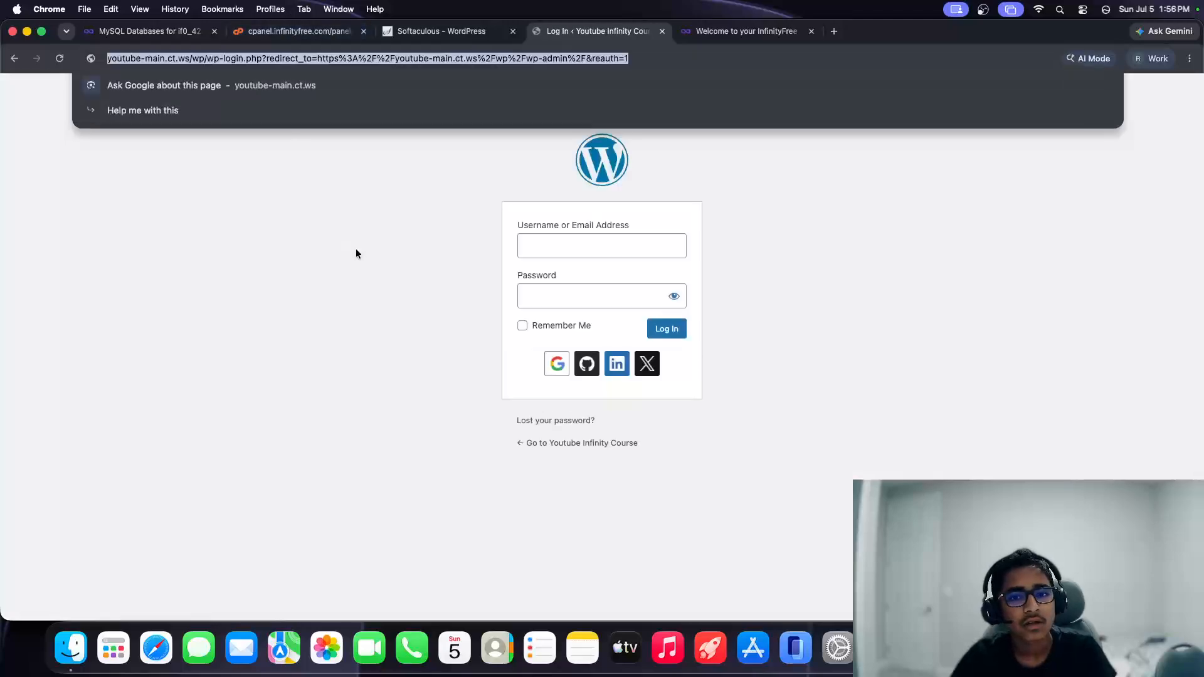
left_click(356, 250)
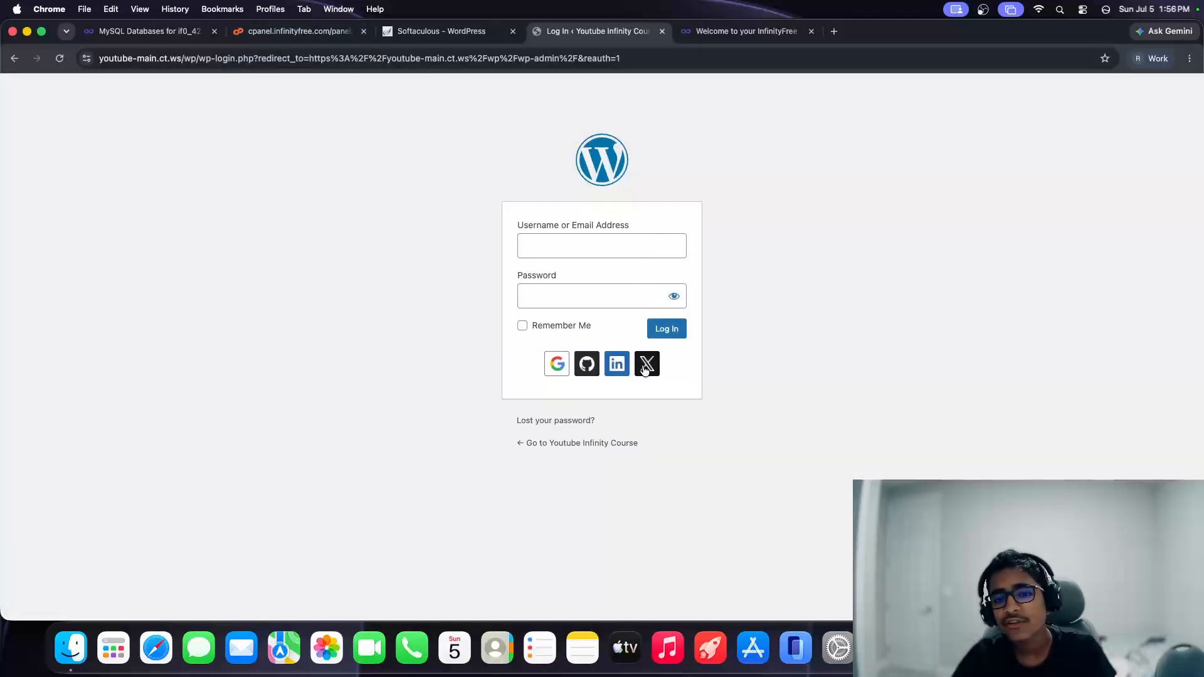
left_click(571, 249)
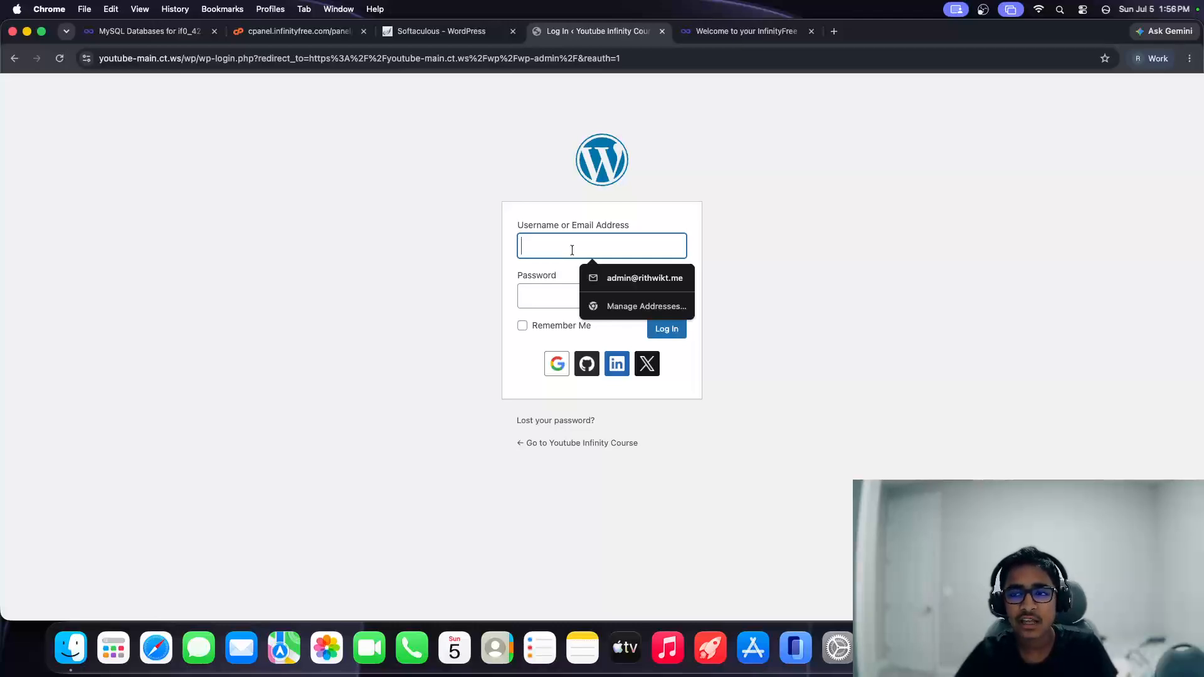
left_click(572, 251)
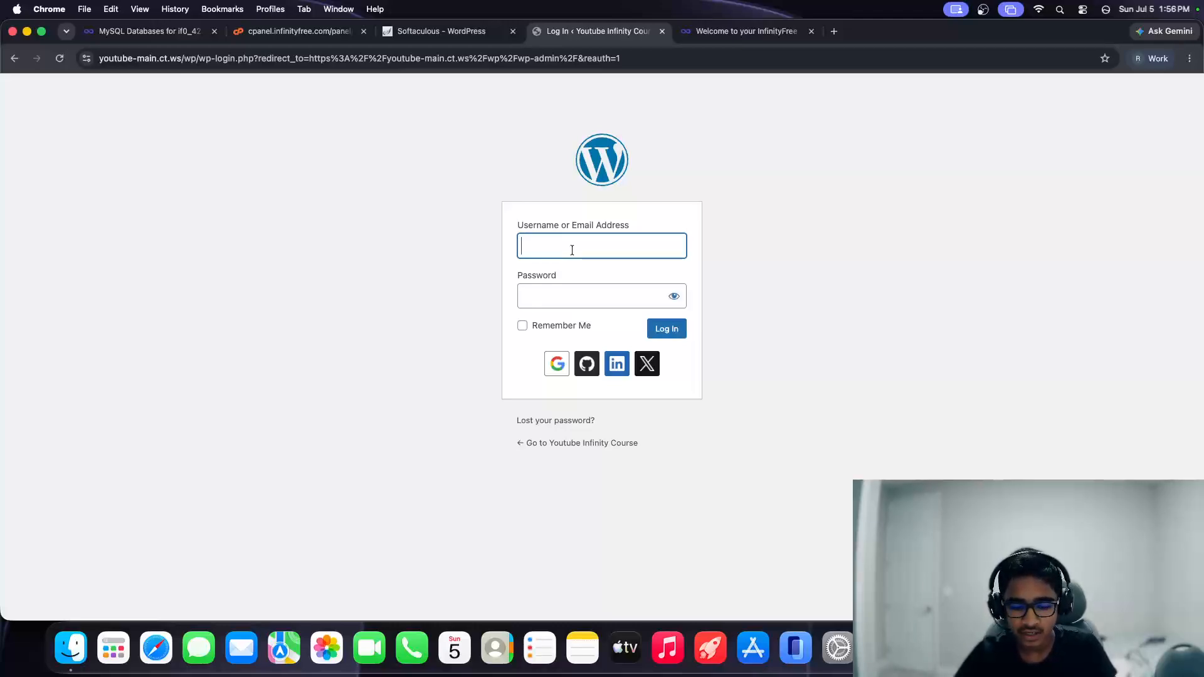
type("admin")
key("Tab")
type("admin")
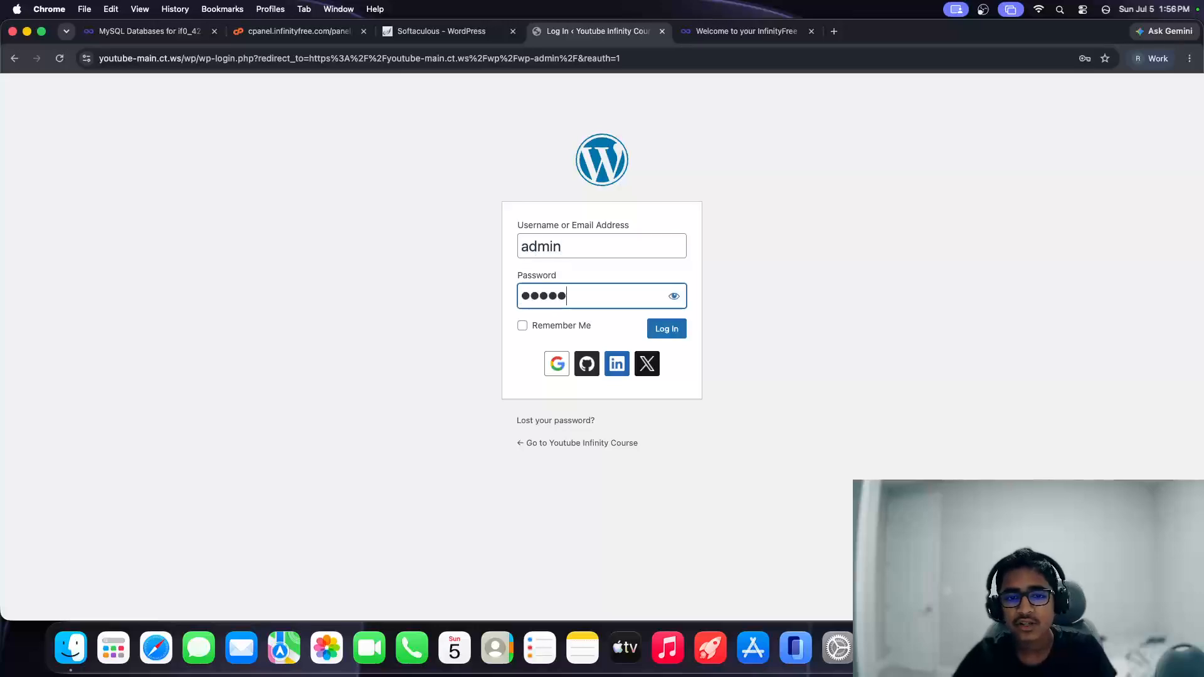
left_click(673, 296)
left_click(557, 324)
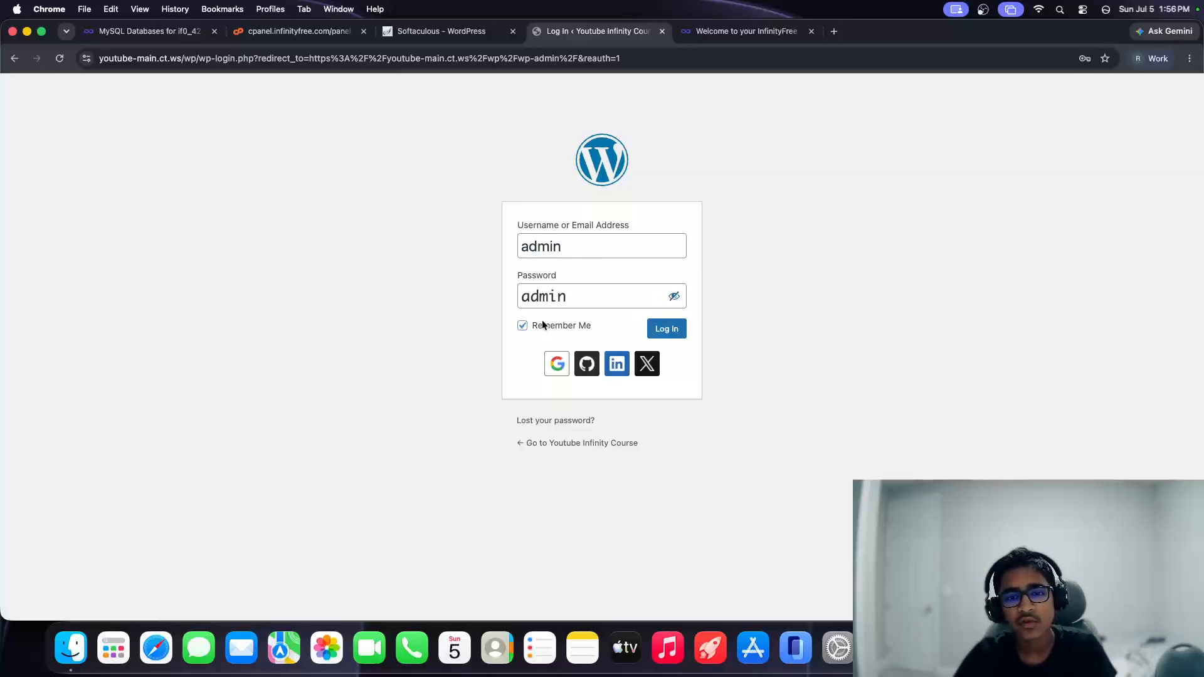
left_click(543, 323)
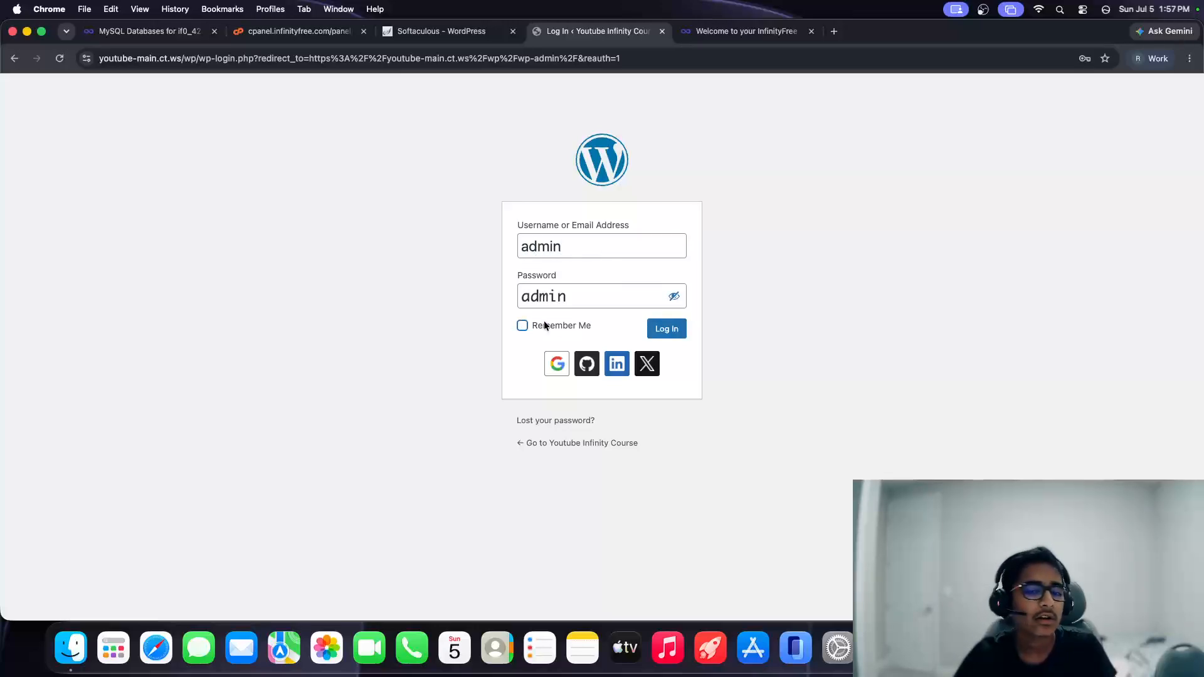
left_click(669, 331)
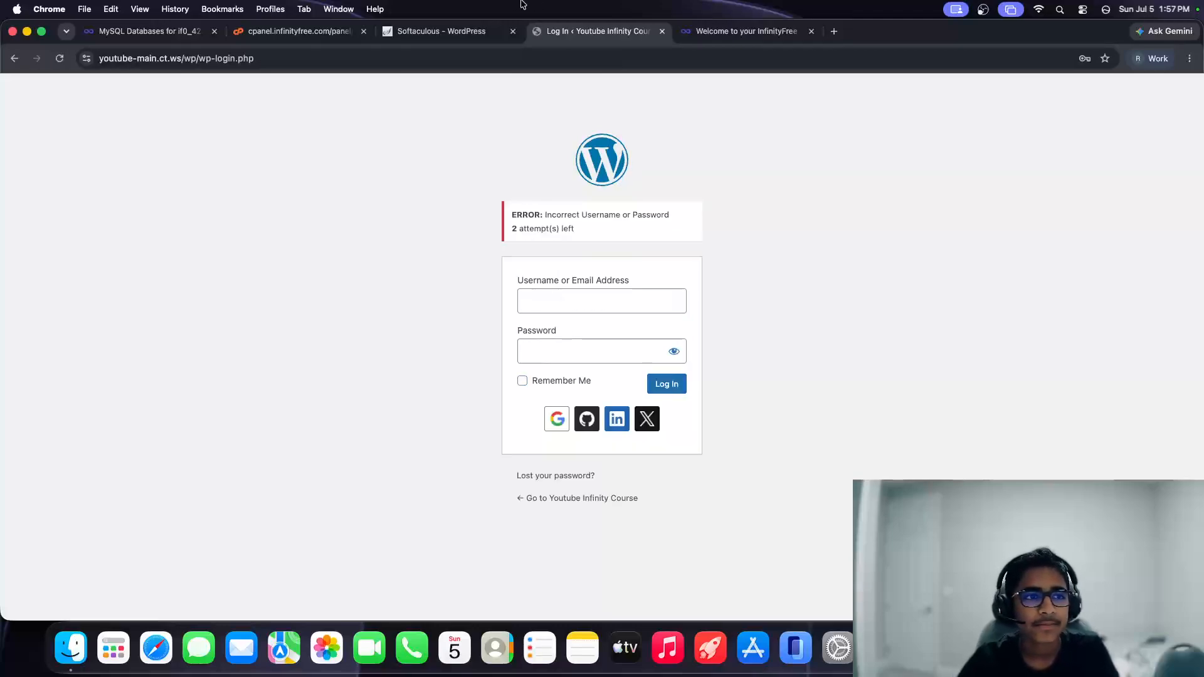
Step: Retry the login with username admin and the password after the error
left_click(573, 311)
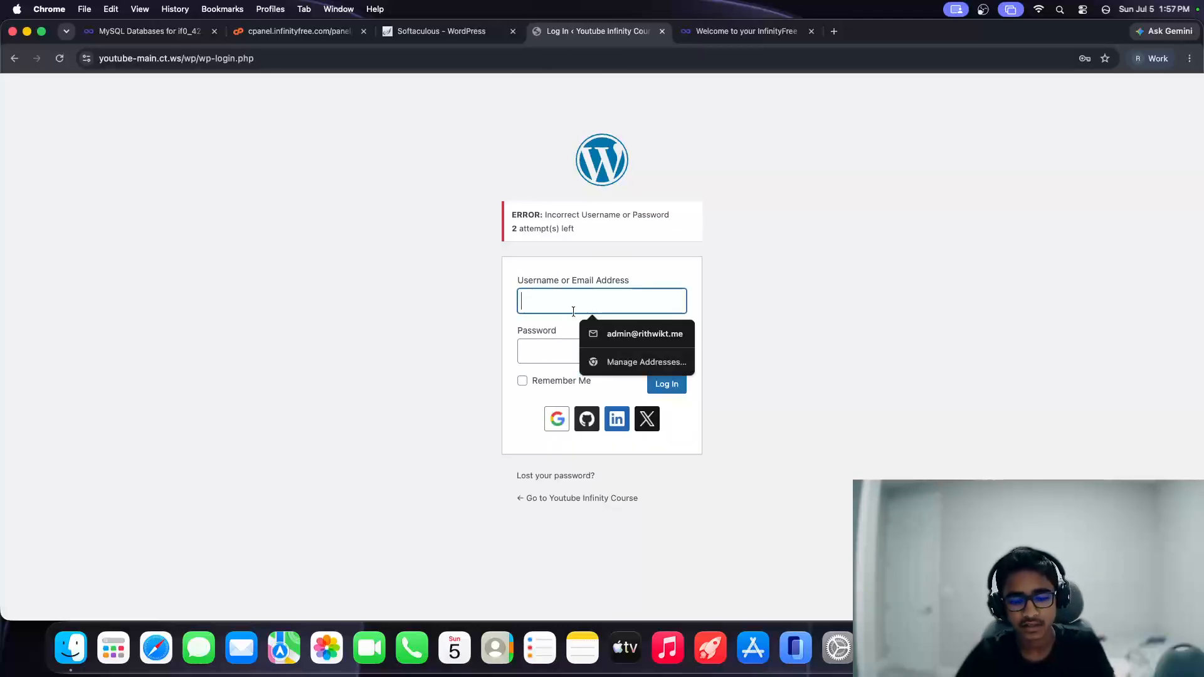
type("admin")
key("Tab")
type("••")
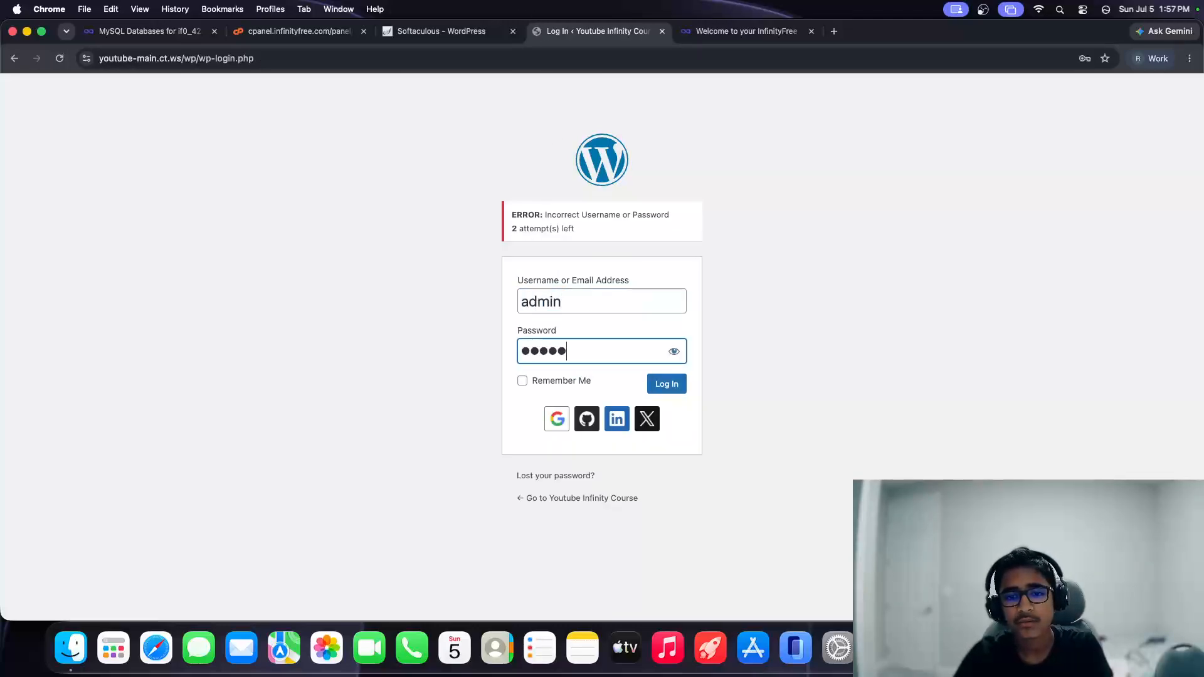
left_click(668, 385)
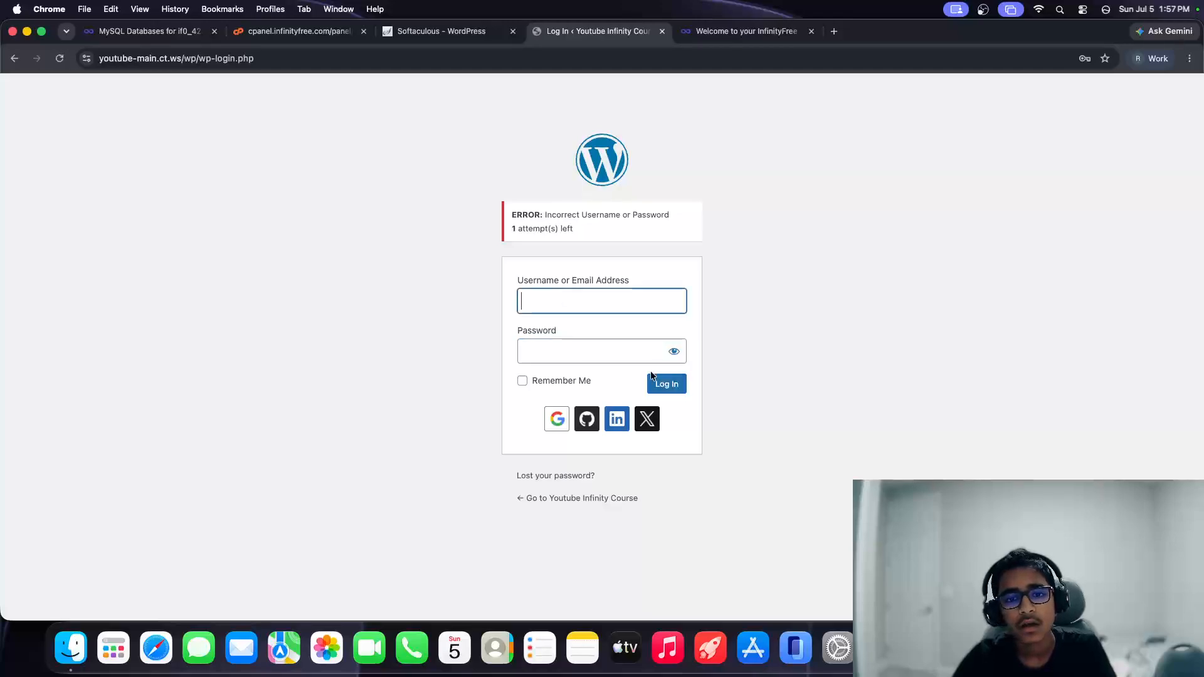
Step: Check the Softaculous install-success page, then return to the WordPress login page
left_click(439, 32)
scroll(343, 239, "down", 3)
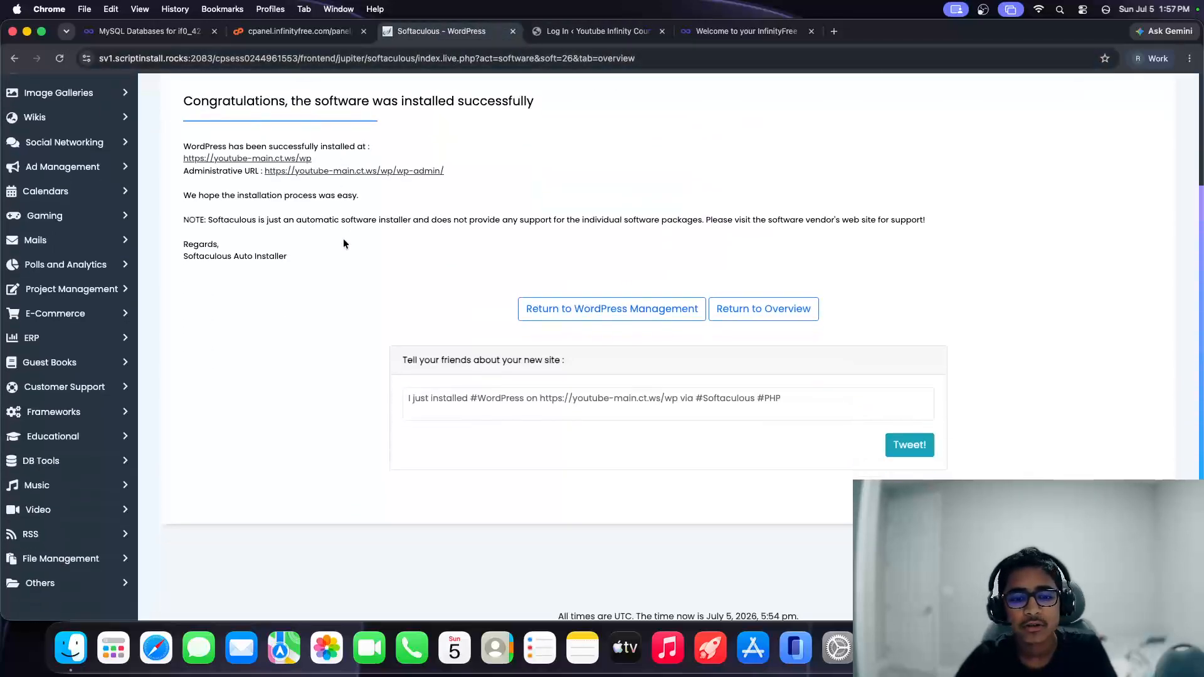
scroll(343, 241, "up", 3)
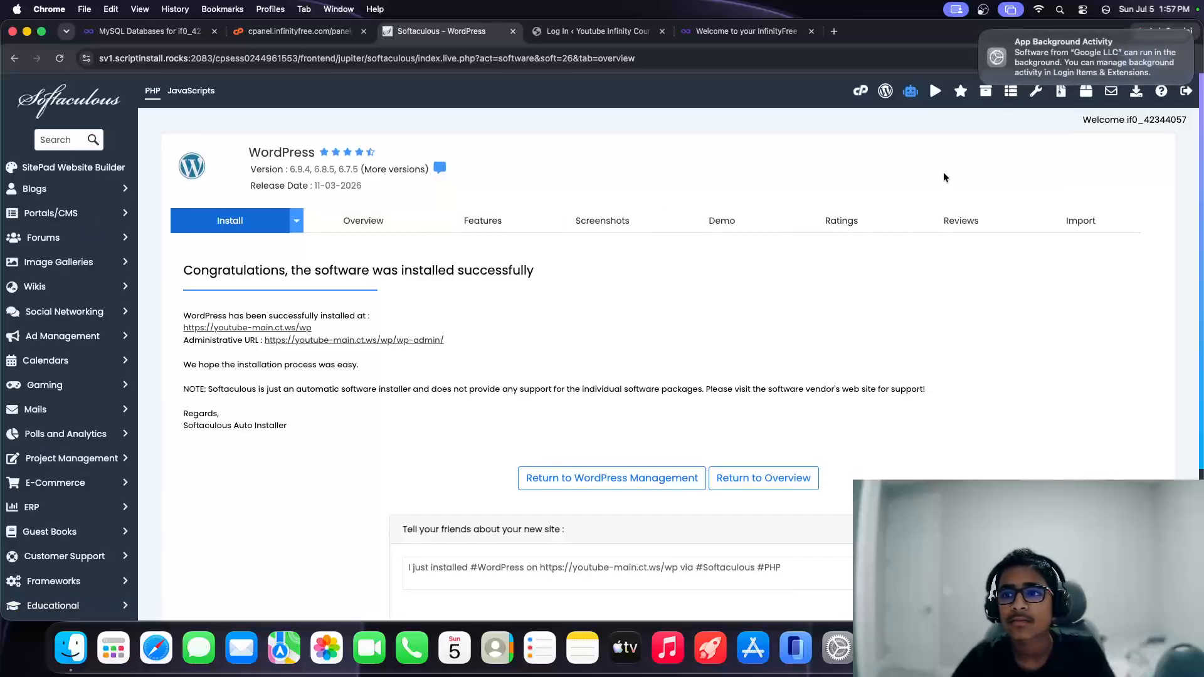
left_click(981, 34)
left_click(597, 33)
Step: Correct the mistyped username to admin, re-enter the password, retry, then go back to Softaculous
type("adminn")
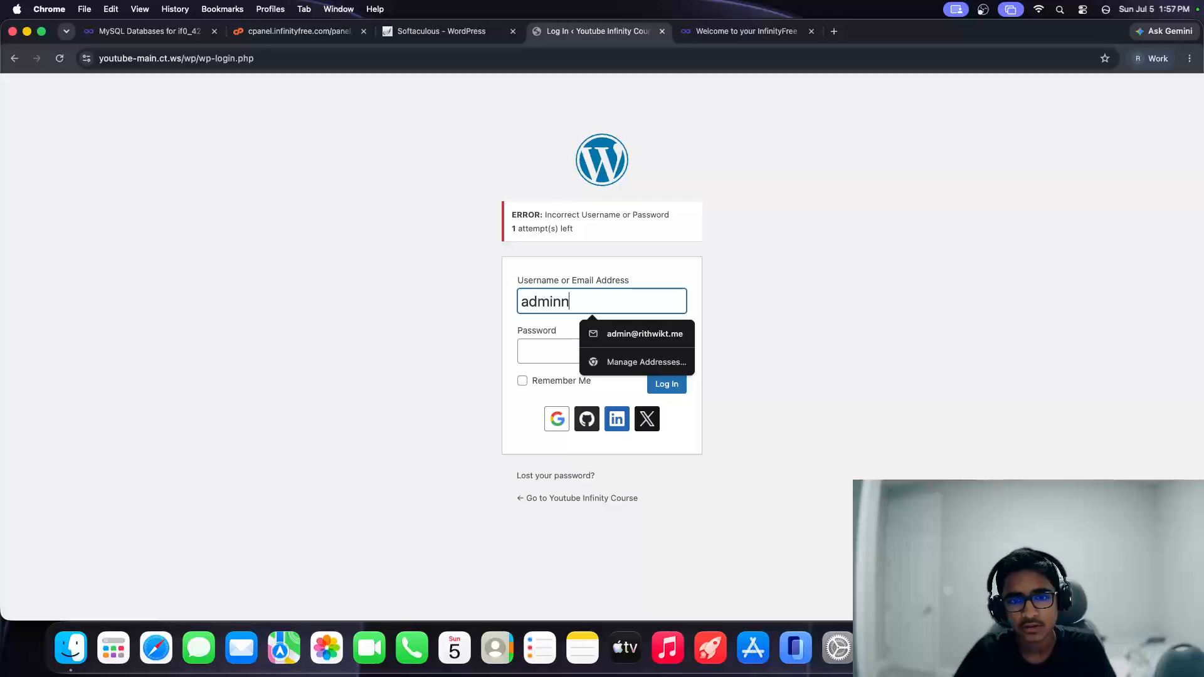
key("Tab")
type("••")
key("BackSpace")
key("BackSpace")
key("shift+Tab")
key("BackSpace")
type("admin")
key("Tab")
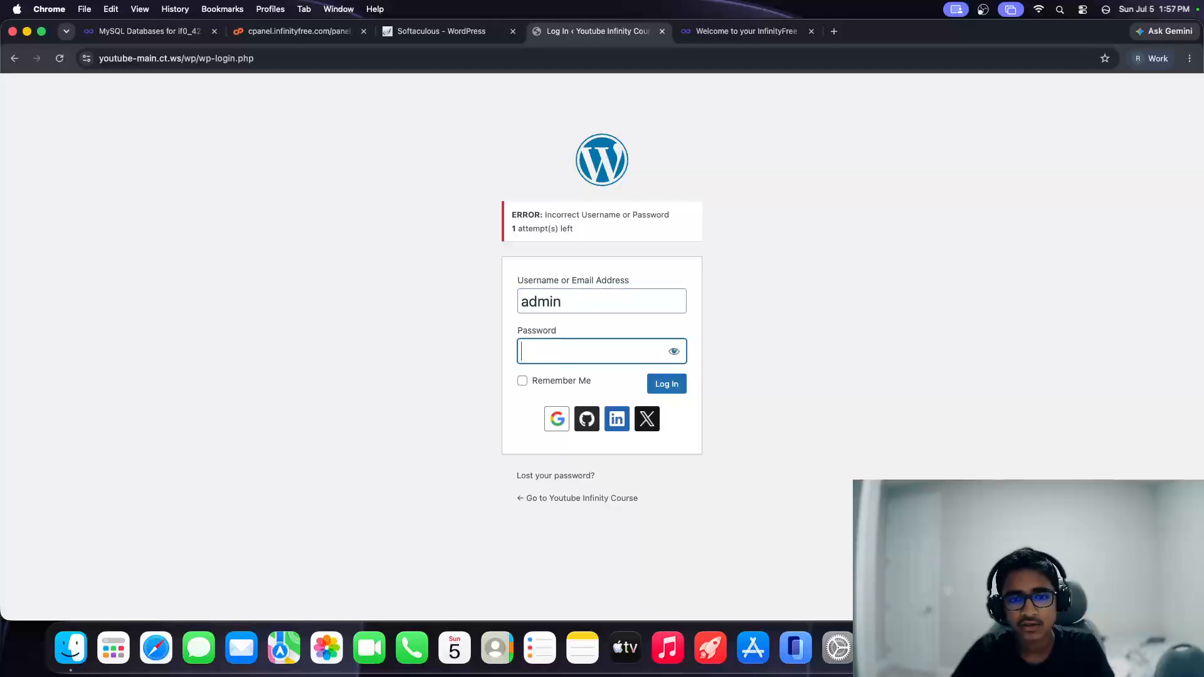
type("••••")
left_click(667, 384)
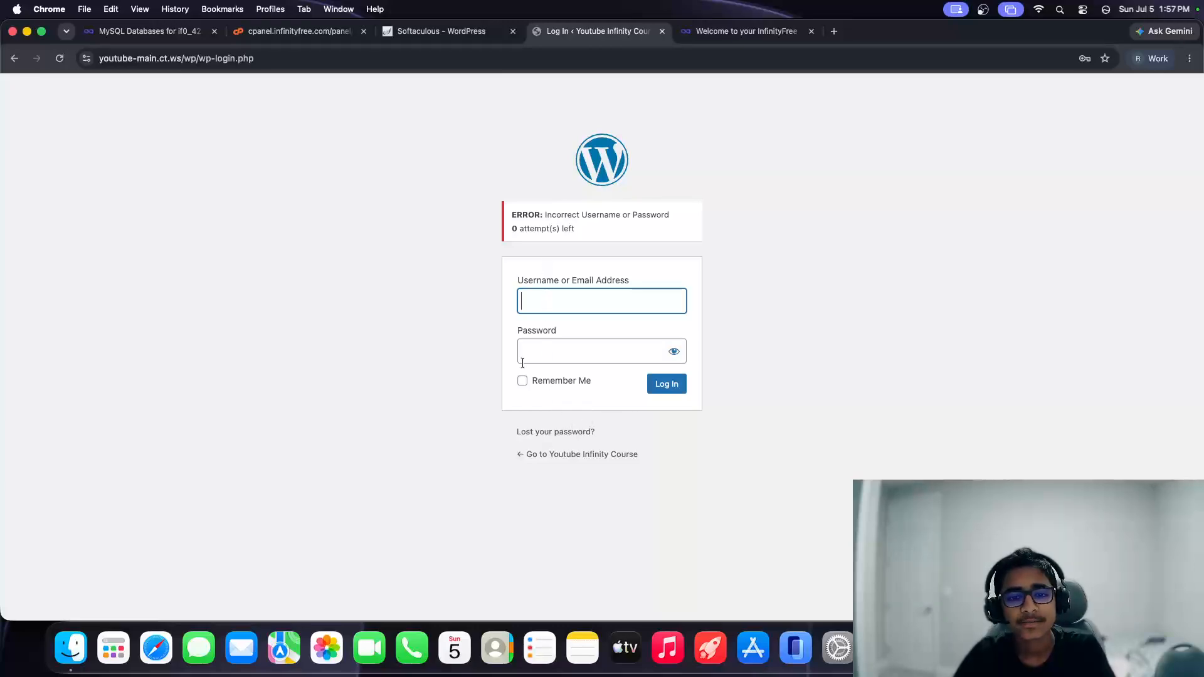
left_click(380, 37)
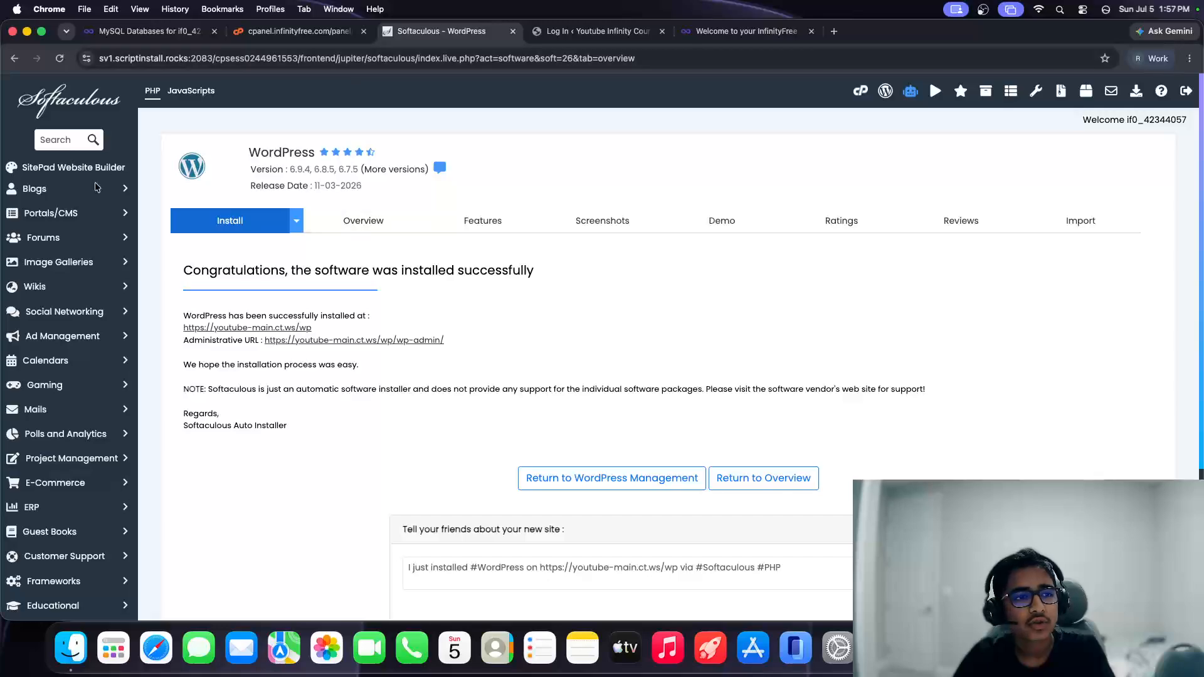
Step: Remove the WordPress installation at youtube-main.ct.ws/wp from Installations, confirming the removal
left_click(66, 108)
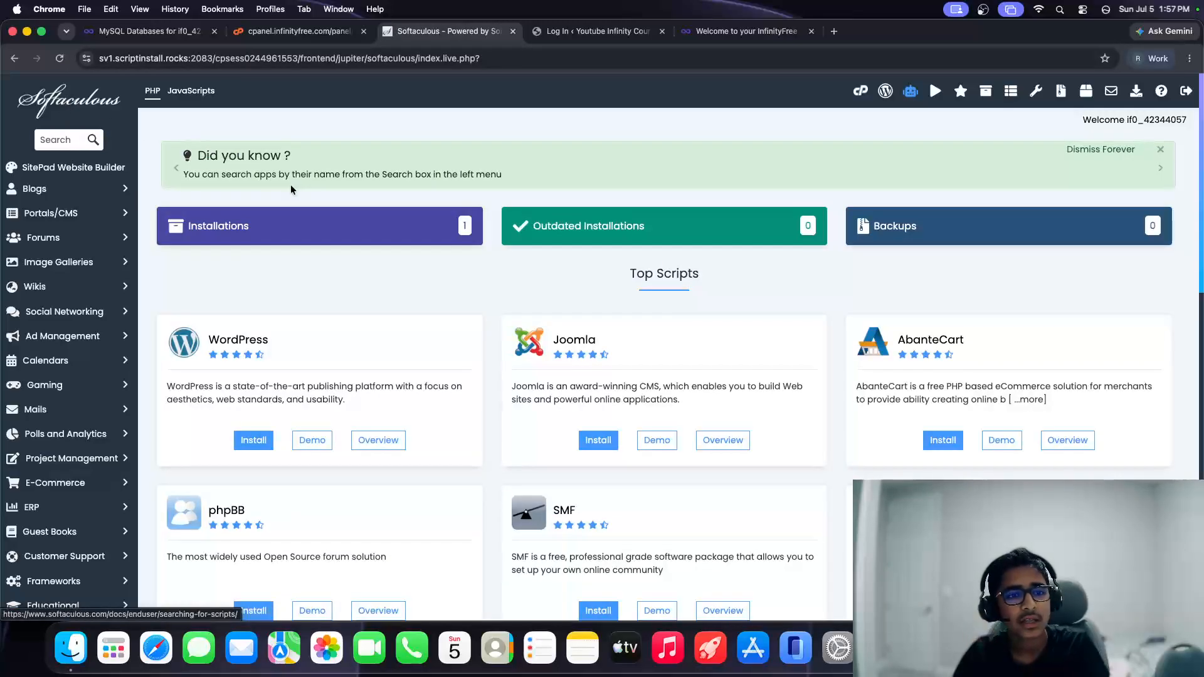
left_click(326, 239)
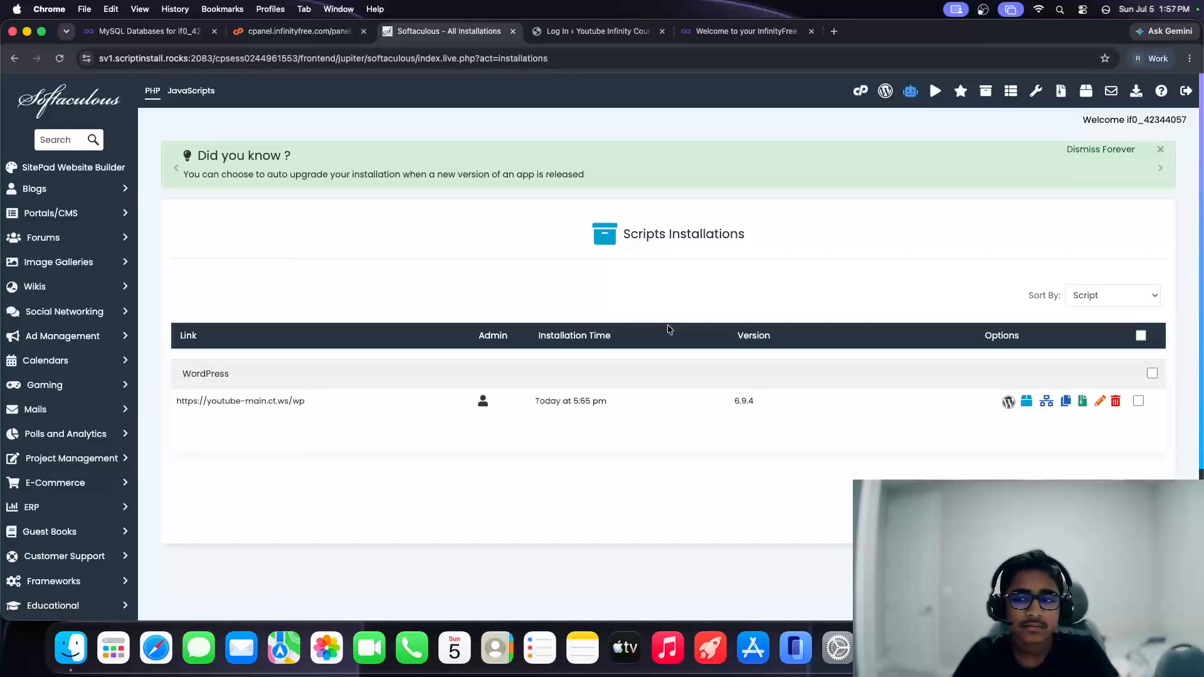
left_click(1115, 400)
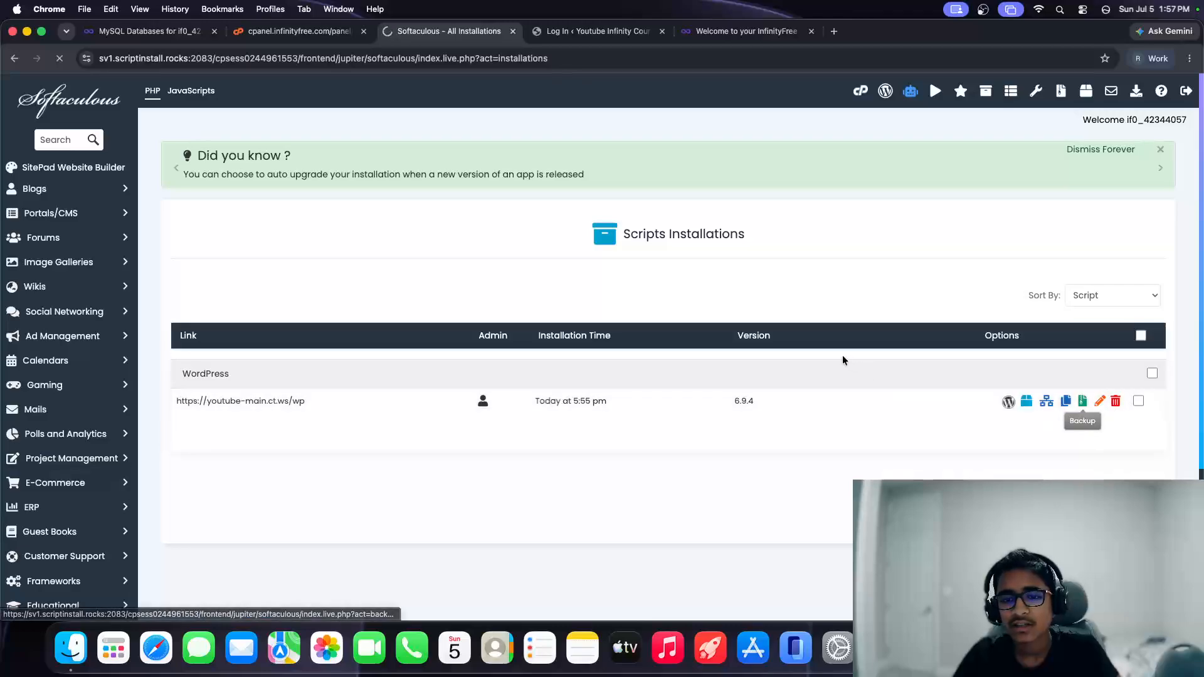
scroll(595, 301, "down", 4)
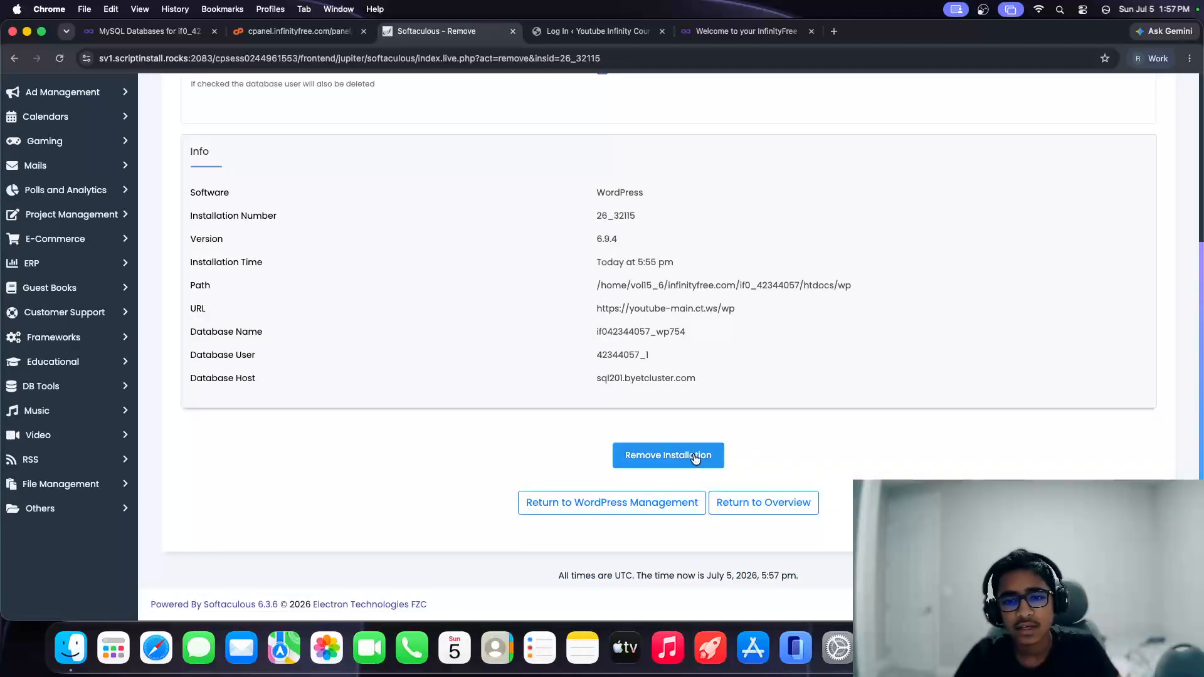
left_click(693, 455)
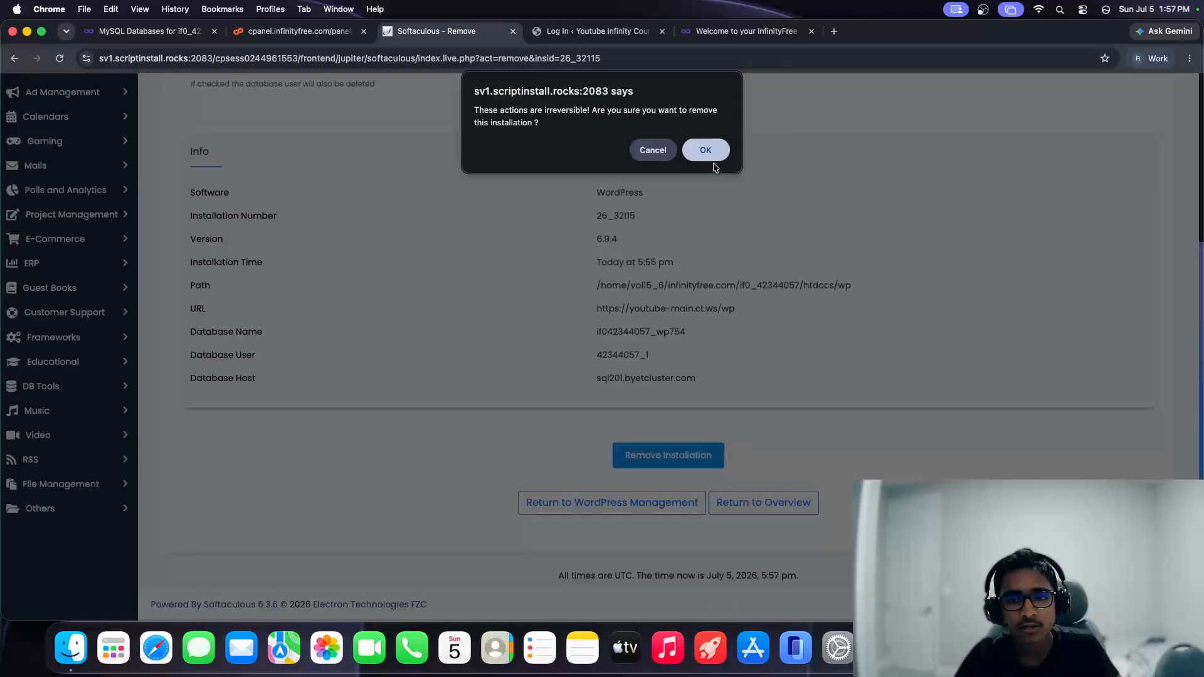
left_click(698, 149)
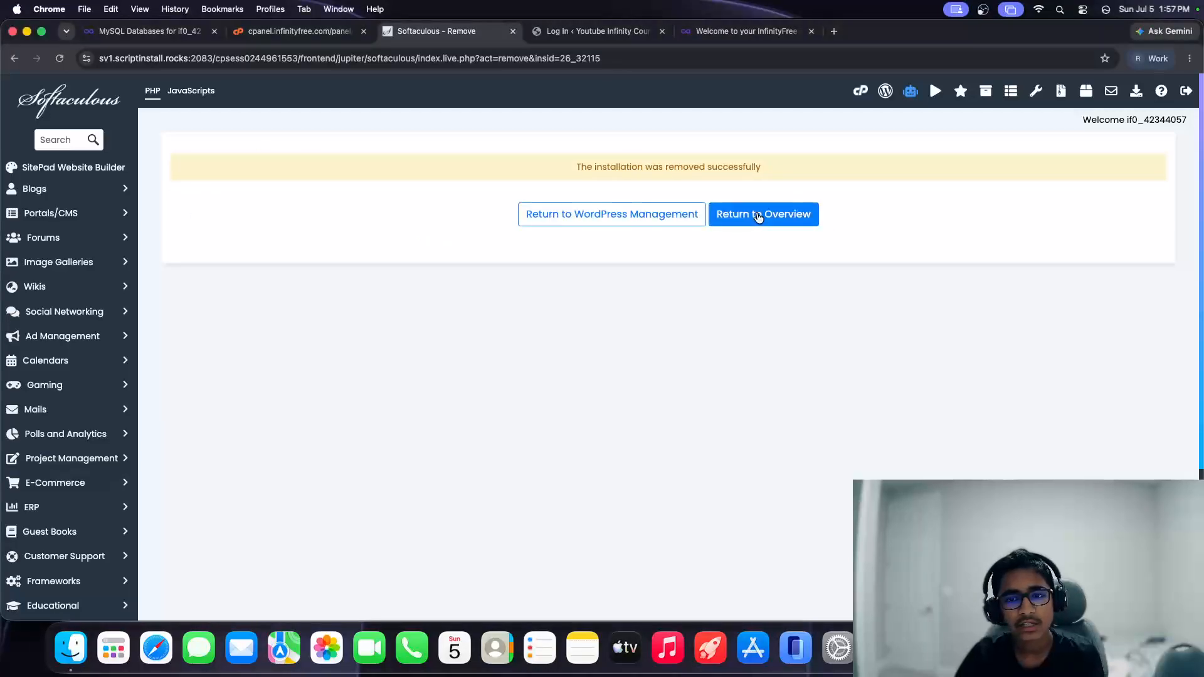
left_click(760, 212)
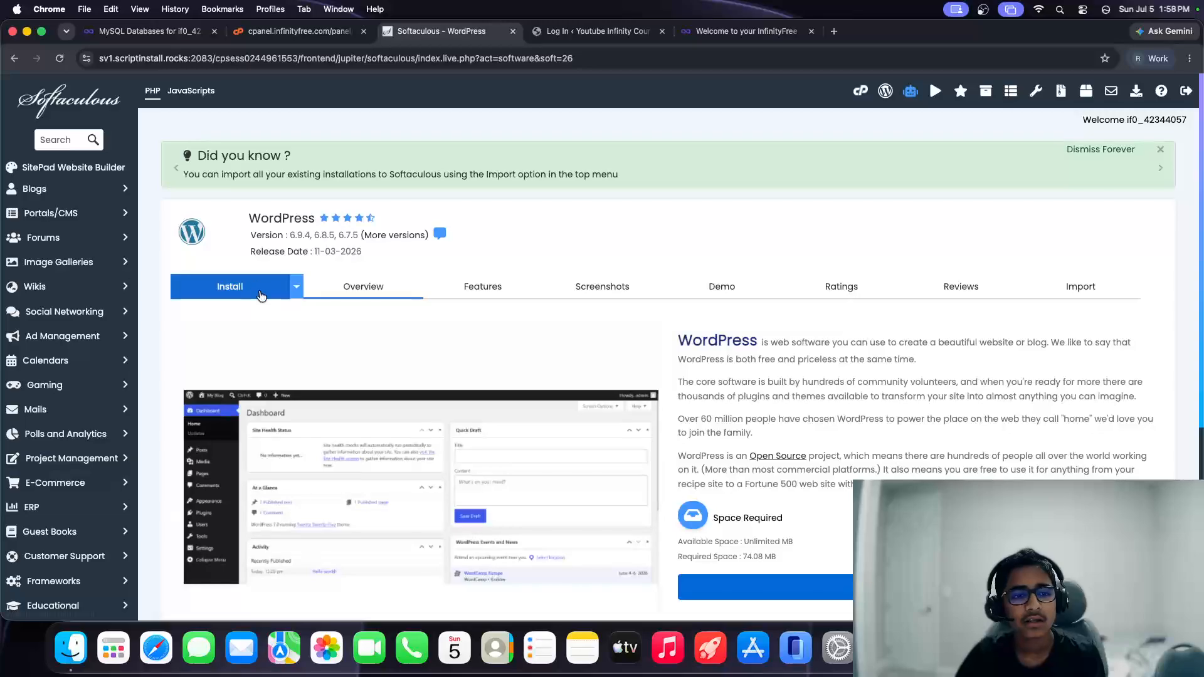
Step: Reinstall WordPress on youtube-main.ct.ws in directory wp with a new admin password
left_click(260, 289)
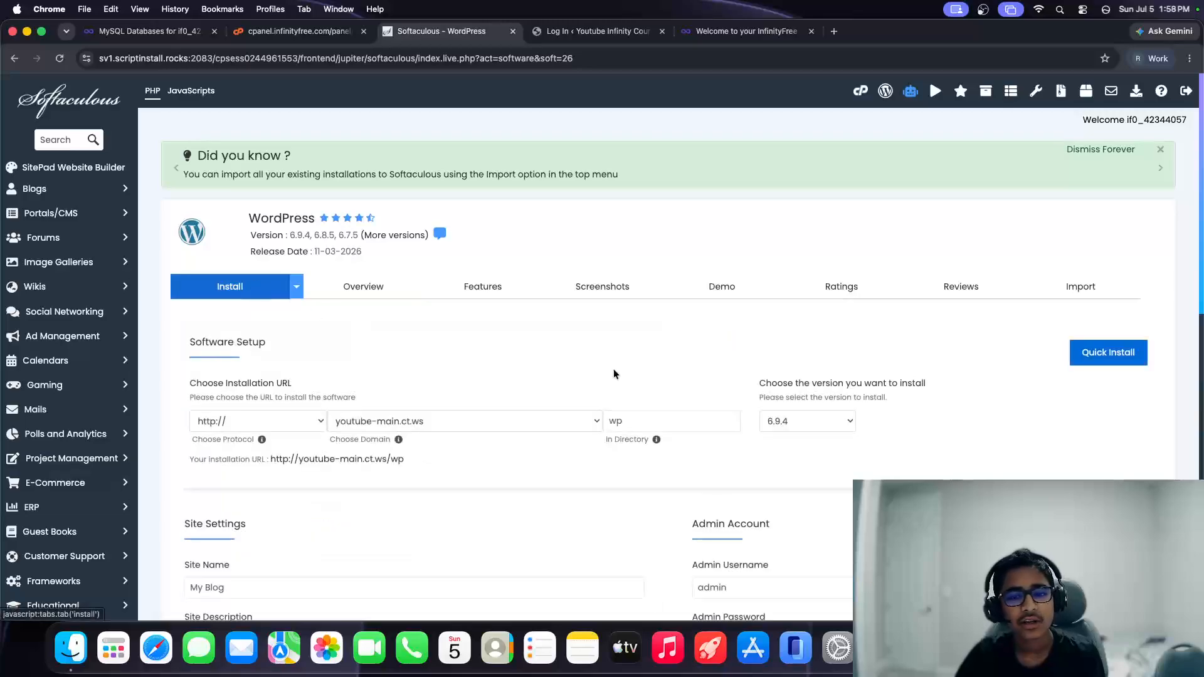
left_click_drag(491, 421, 341, 400)
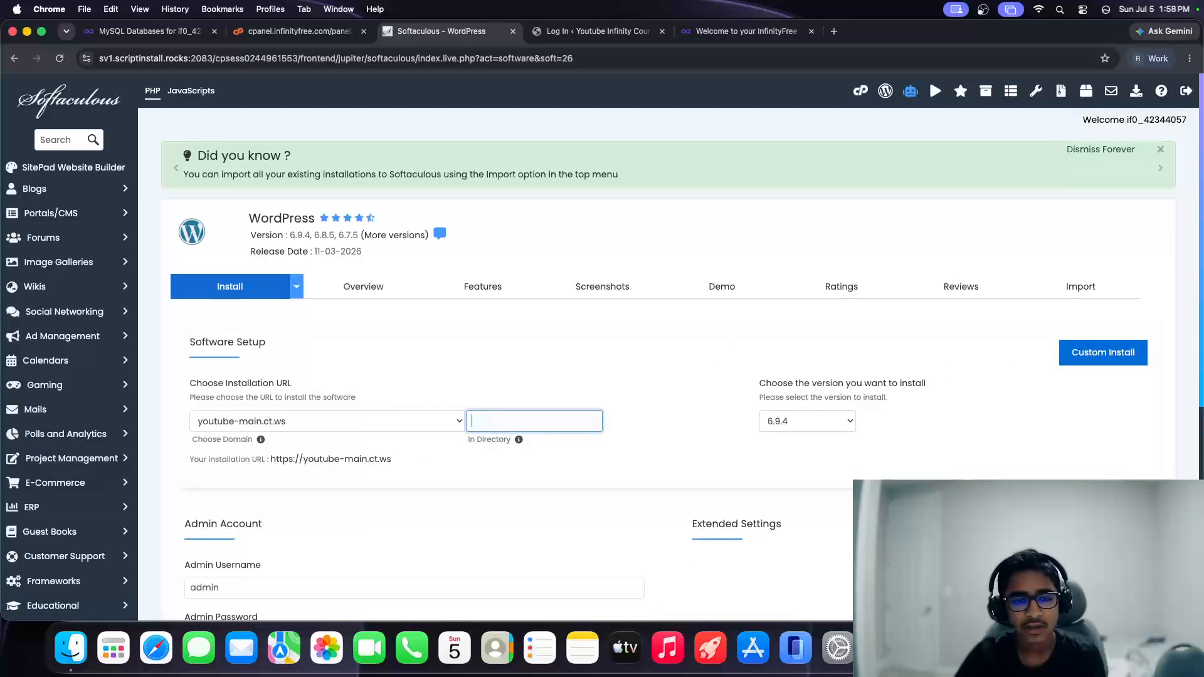
type("wp")
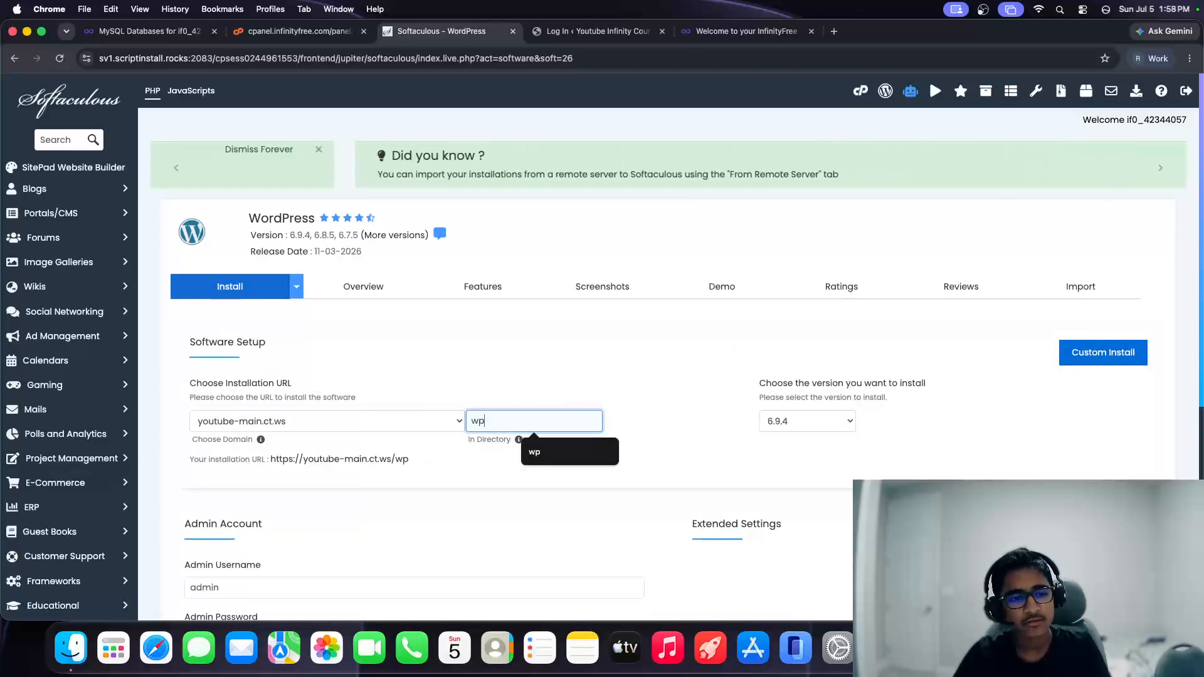
left_click(370, 427)
left_click(370, 424)
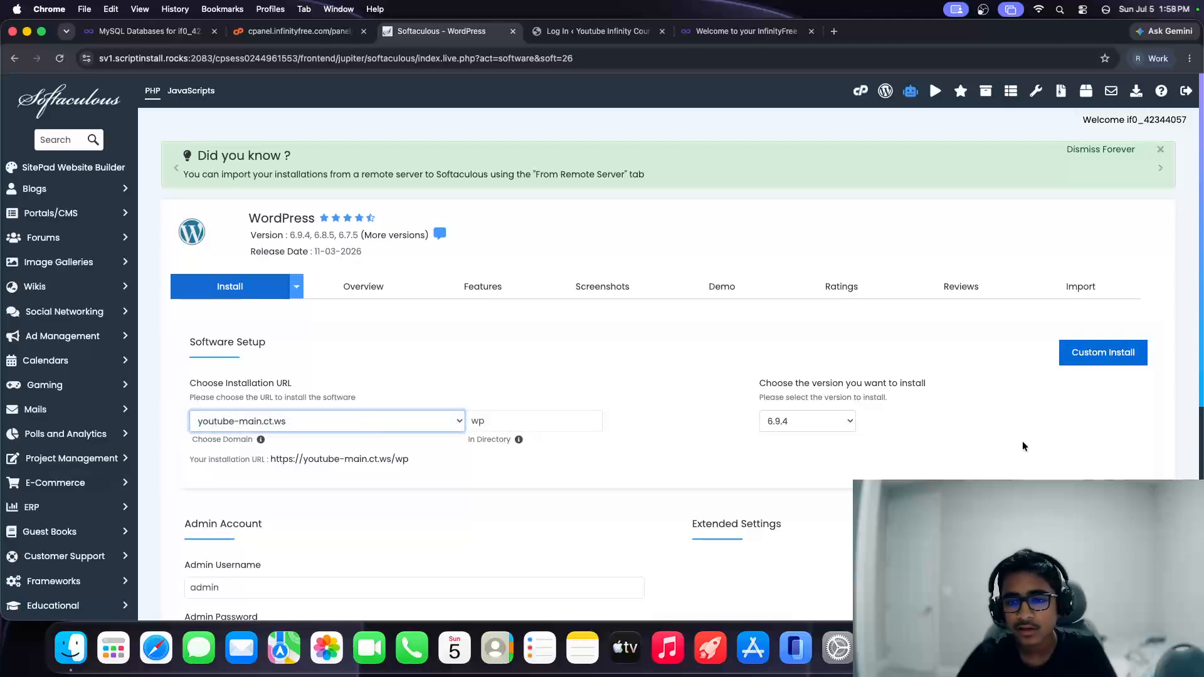
scroll(801, 390, "down", 6)
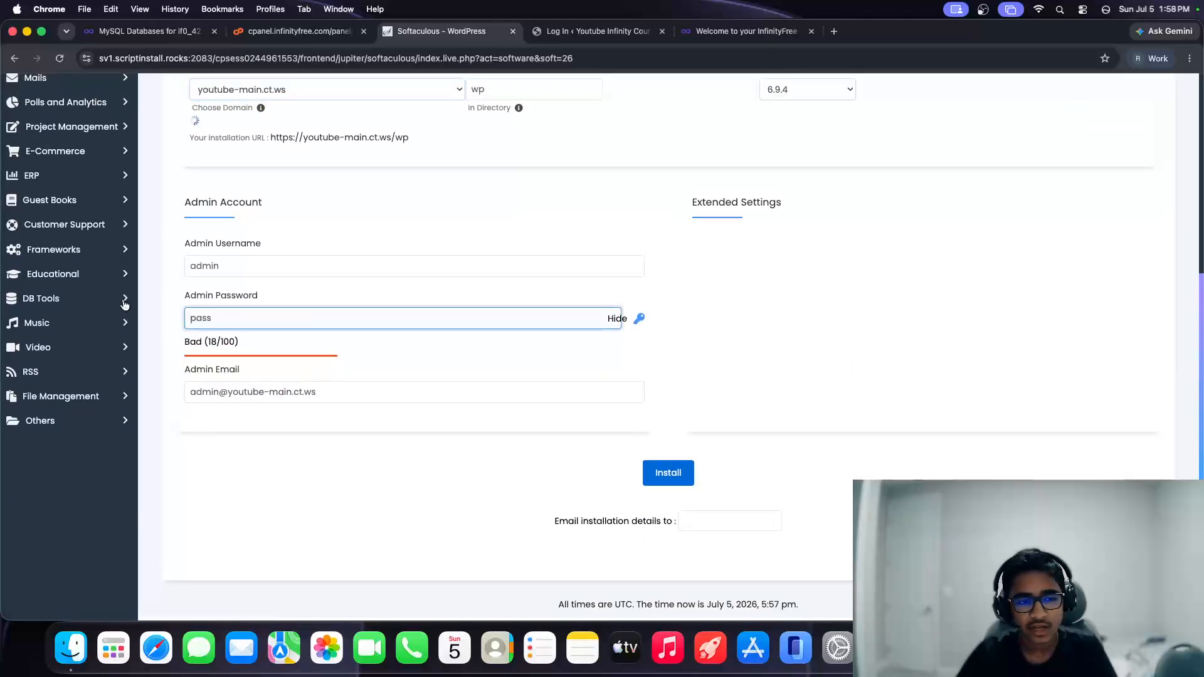
type("admin")
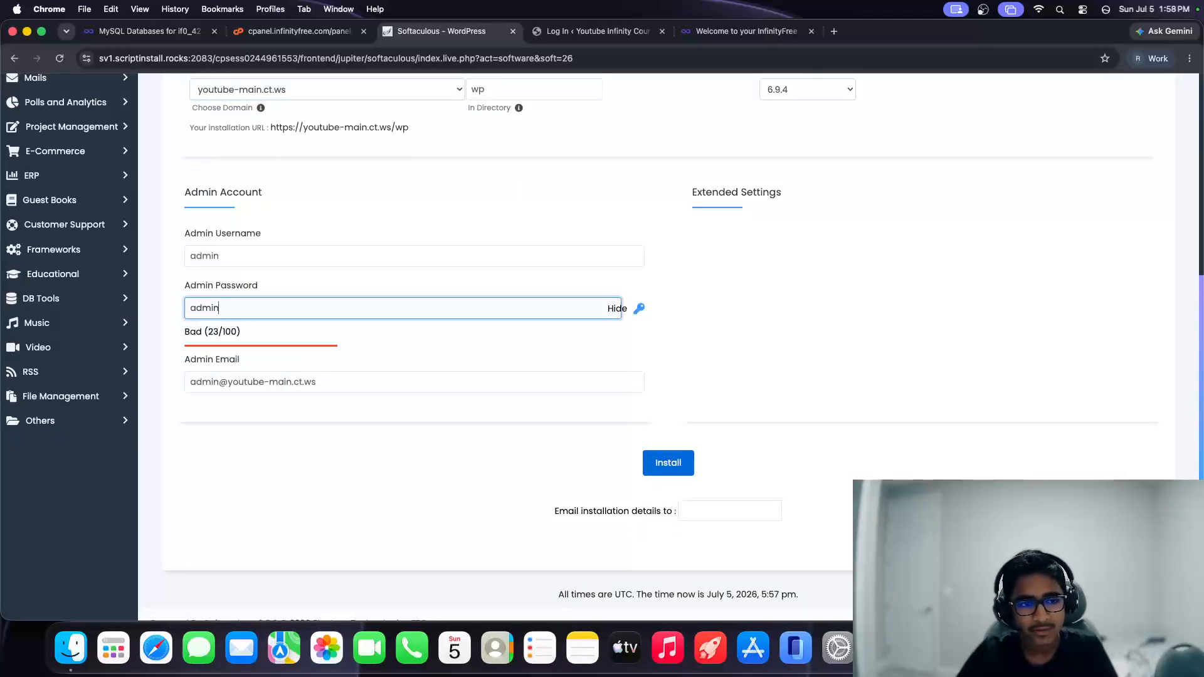
left_click(656, 454)
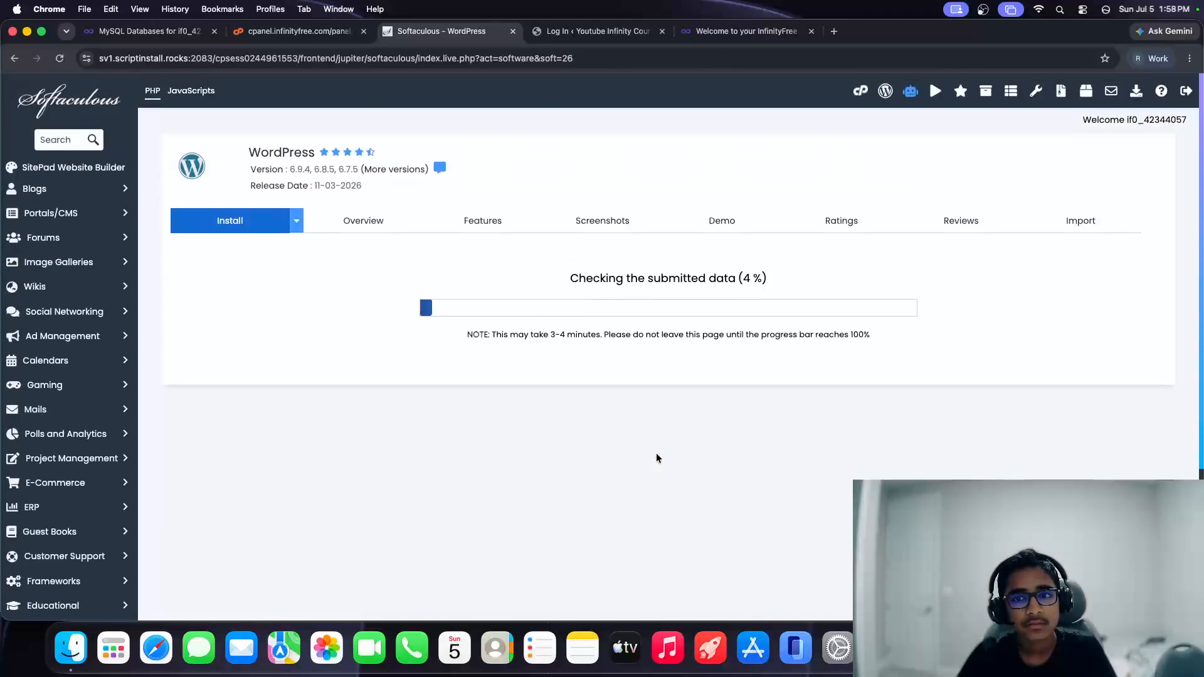
Step: Close the InfinityFree welcome tab and the old WordPress login tab
left_click(753, 32)
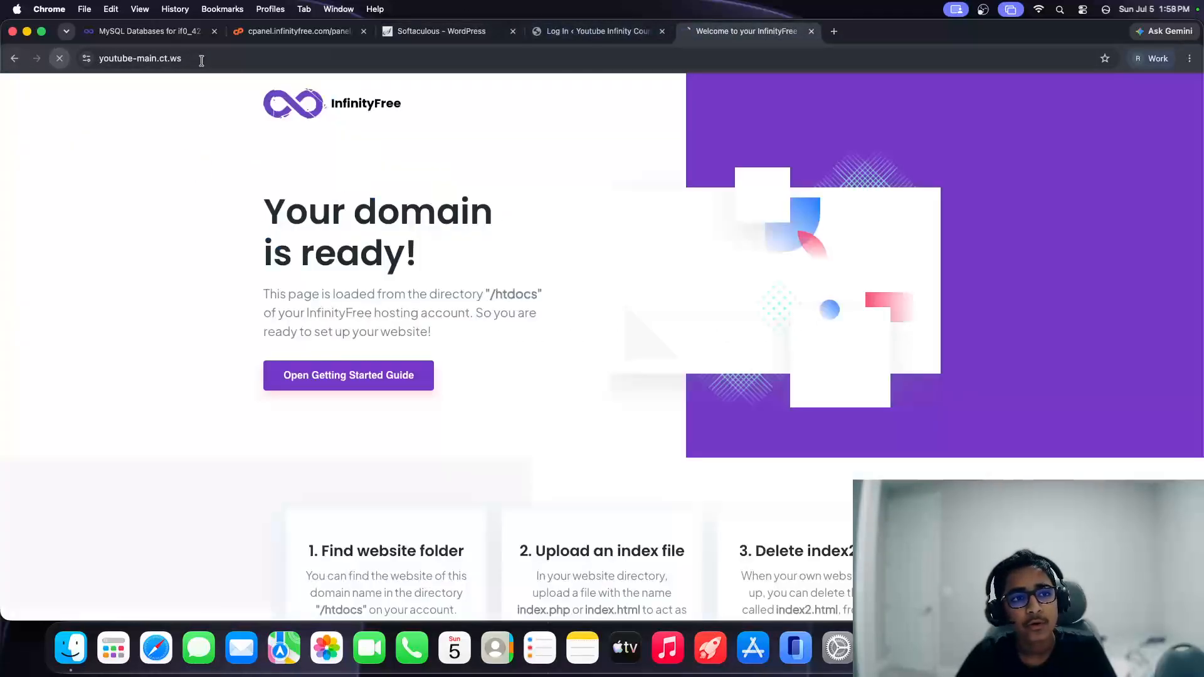
key("super+w")
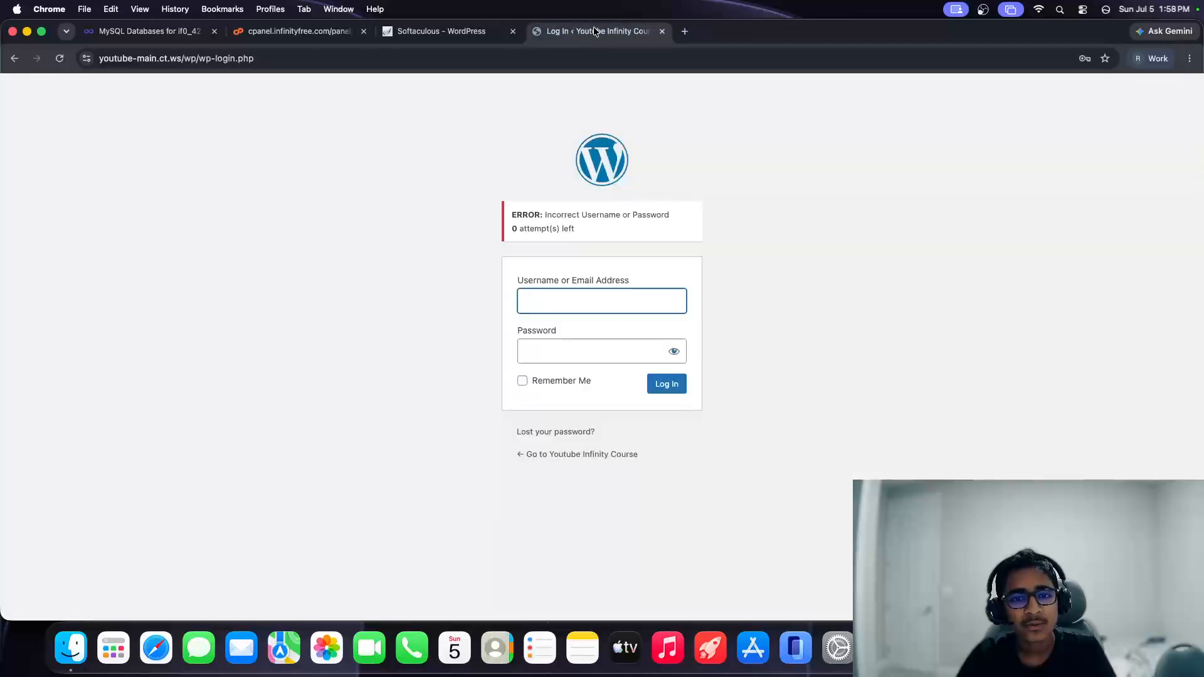
key("super+w")
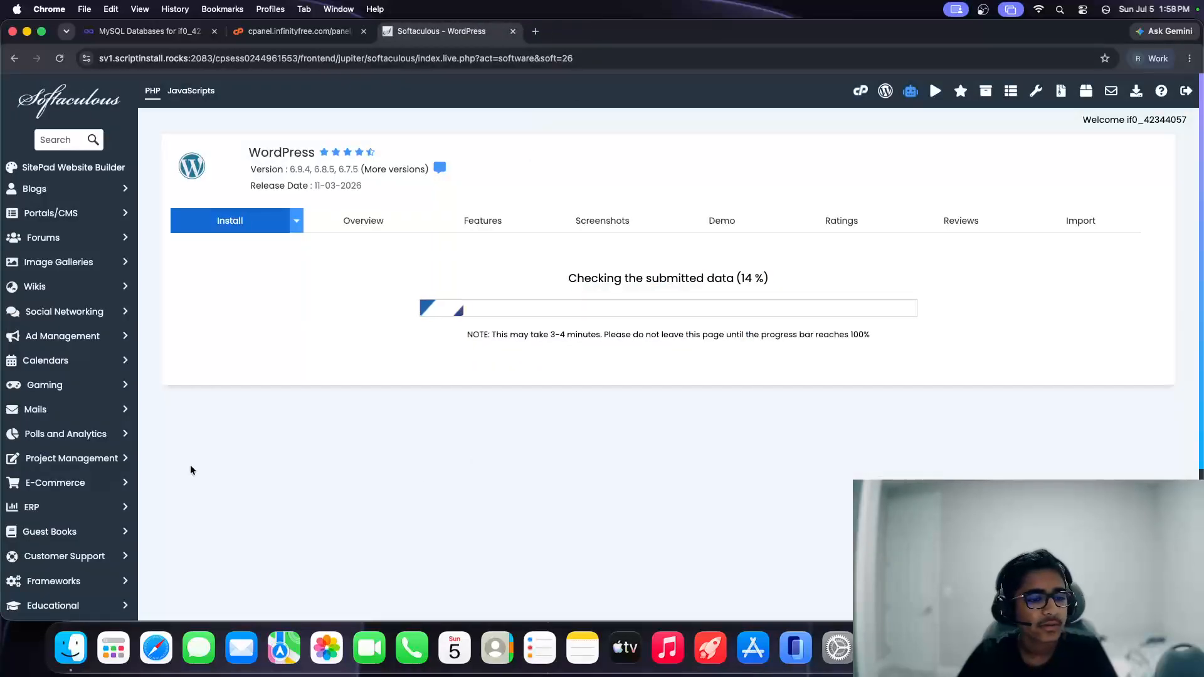
Step: Once the reinstall completes, open the Administrative URL youtube-main.ct.ws/wp/wp-admin in a new tab
scroll(118, 484, "down", 5)
scroll(117, 480, "up", 5)
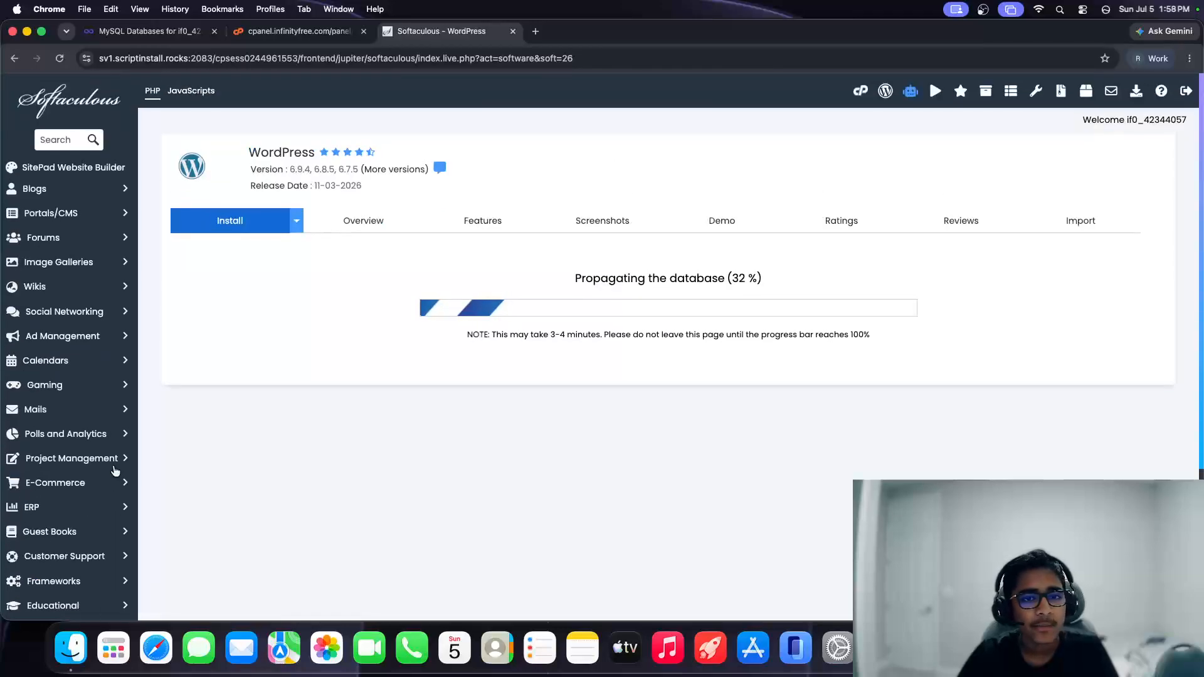
scroll(115, 470, "down", 5)
scroll(114, 468, "up", 2)
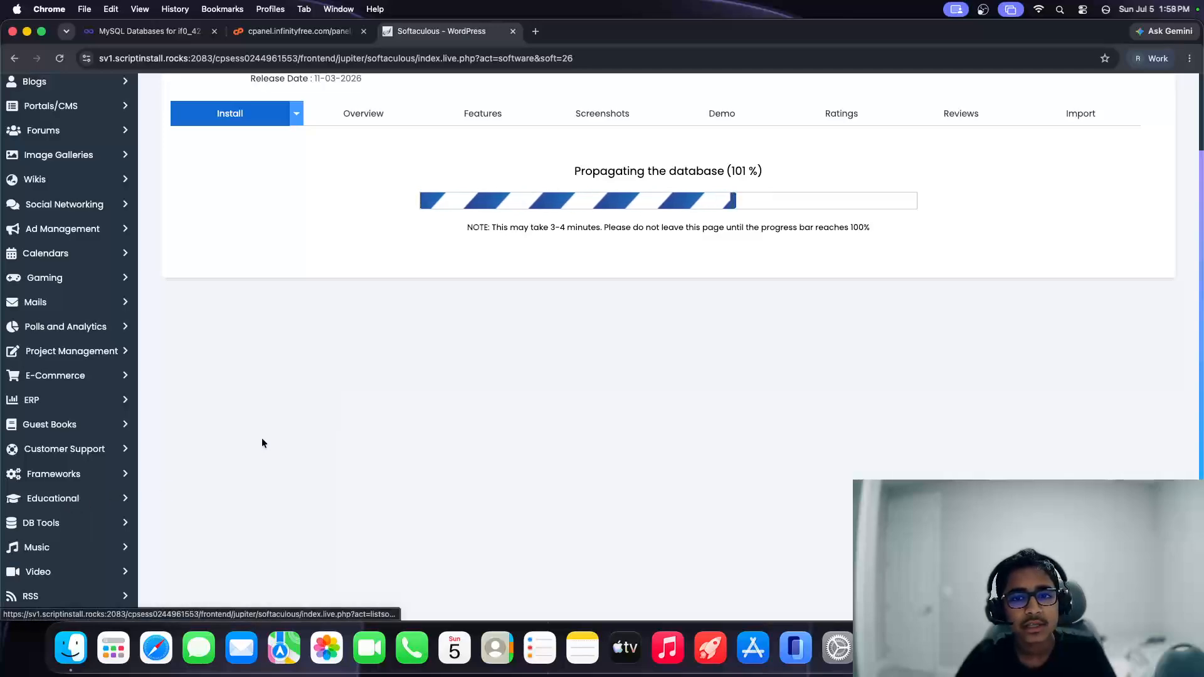
left_click_drag(532, 171, 770, 168)
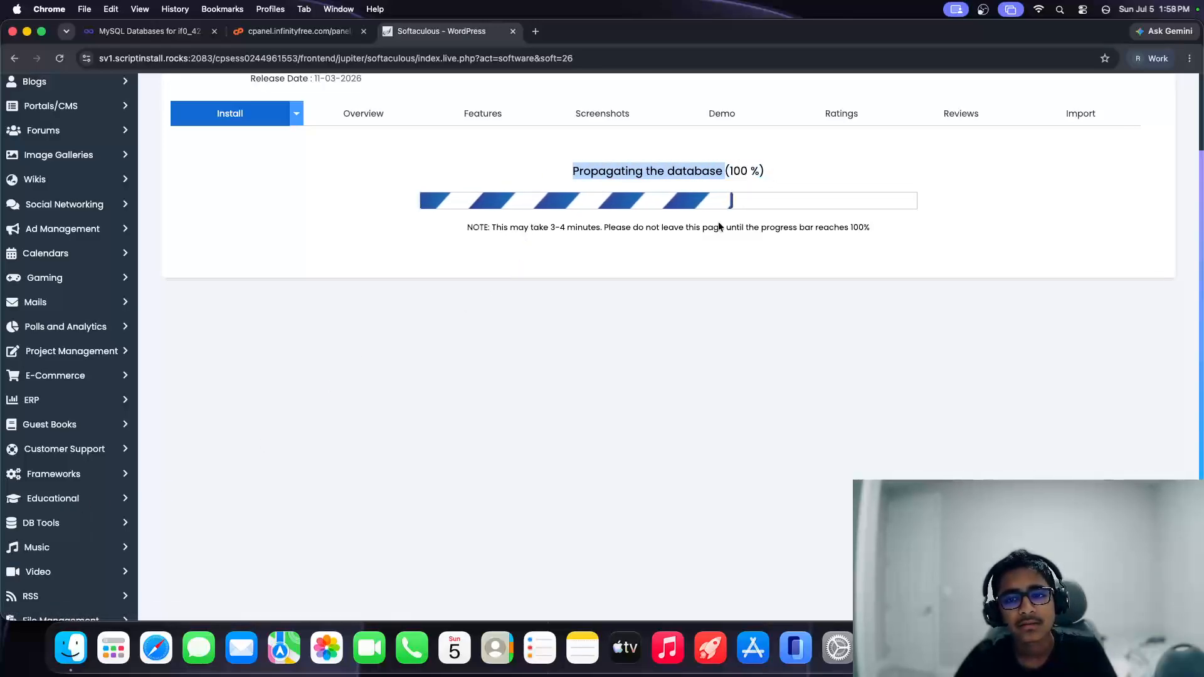
left_click(779, 250)
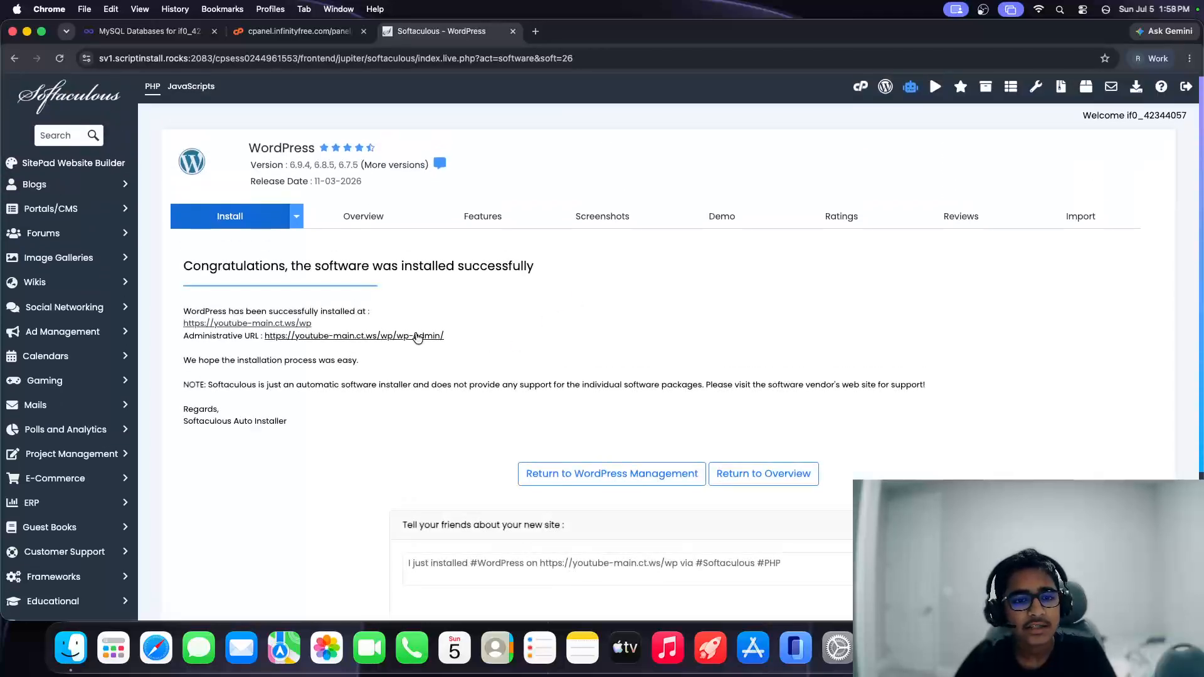
left_click(418, 337)
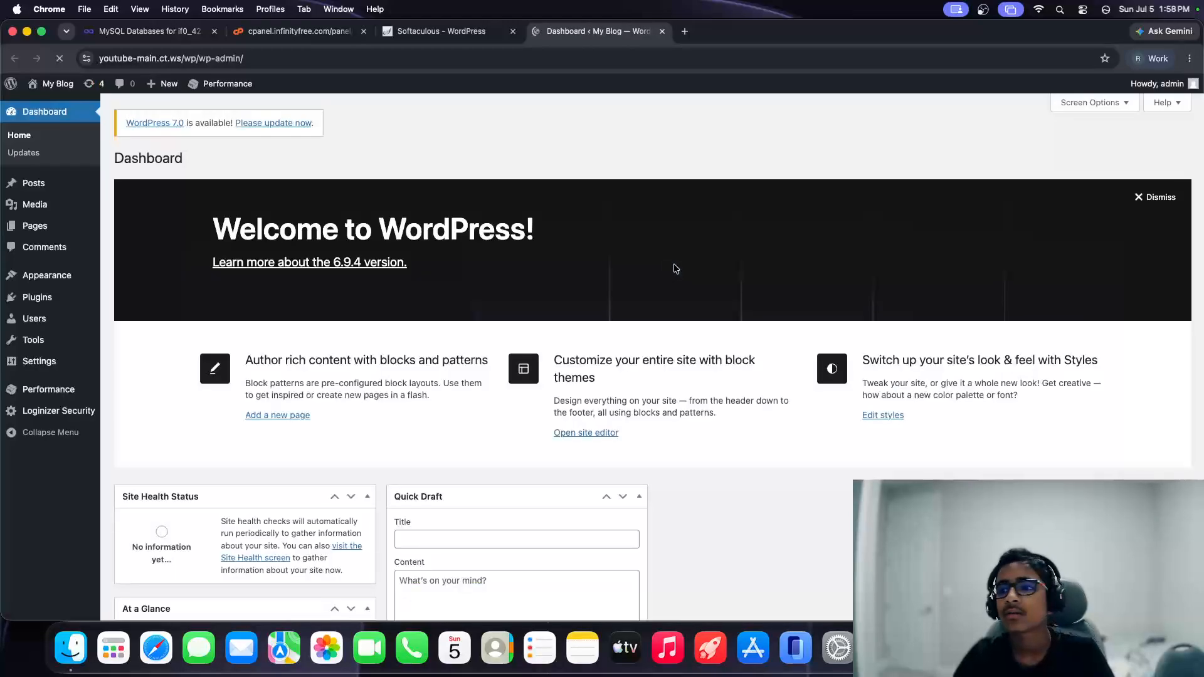
Step: Close the Welcome to WordPress panel and go to the Installed Plugins list
left_click(1155, 197)
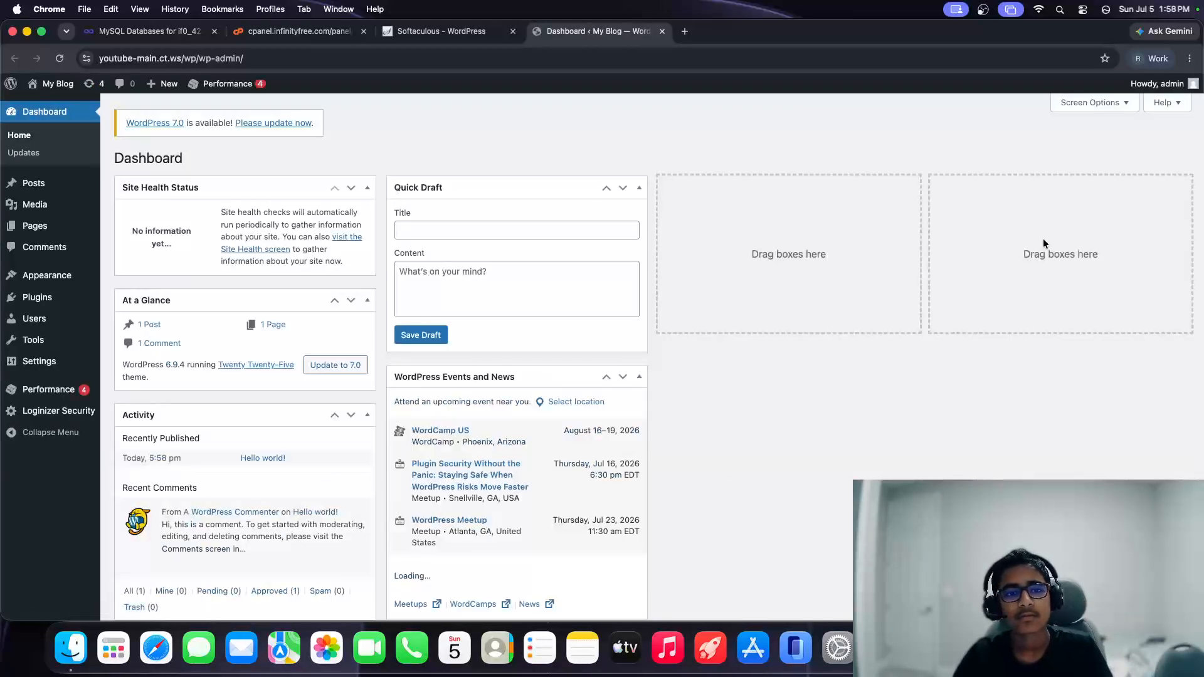
mouse_move(80, 229)
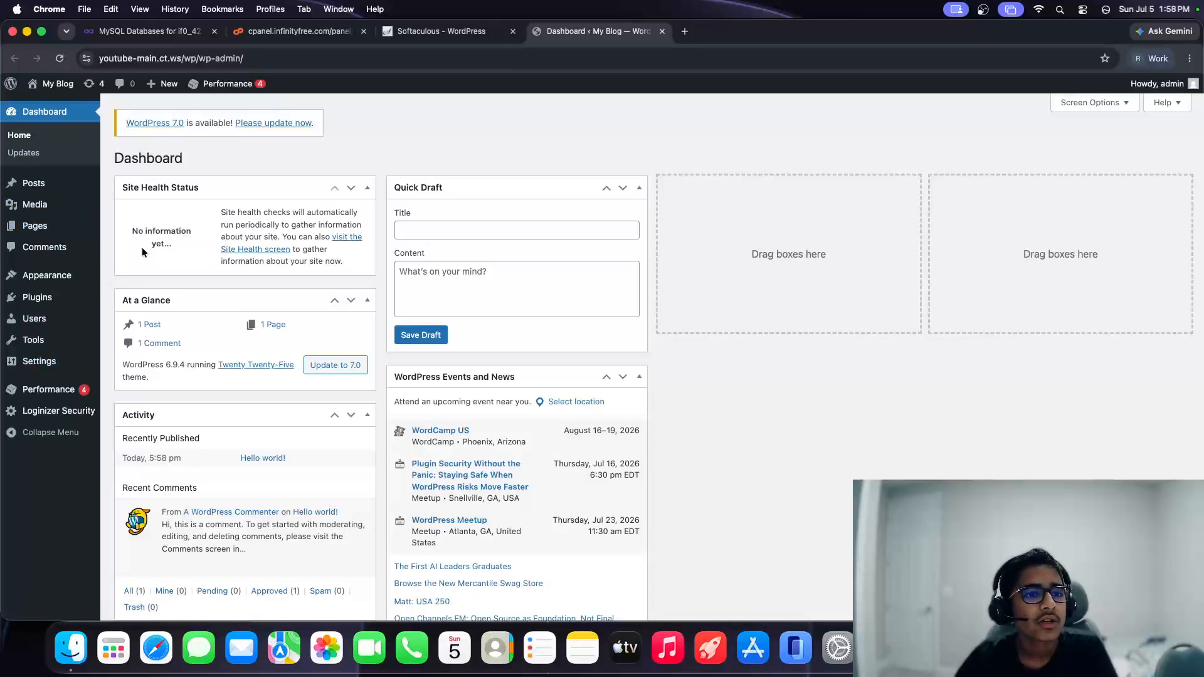
mouse_move(231, 84)
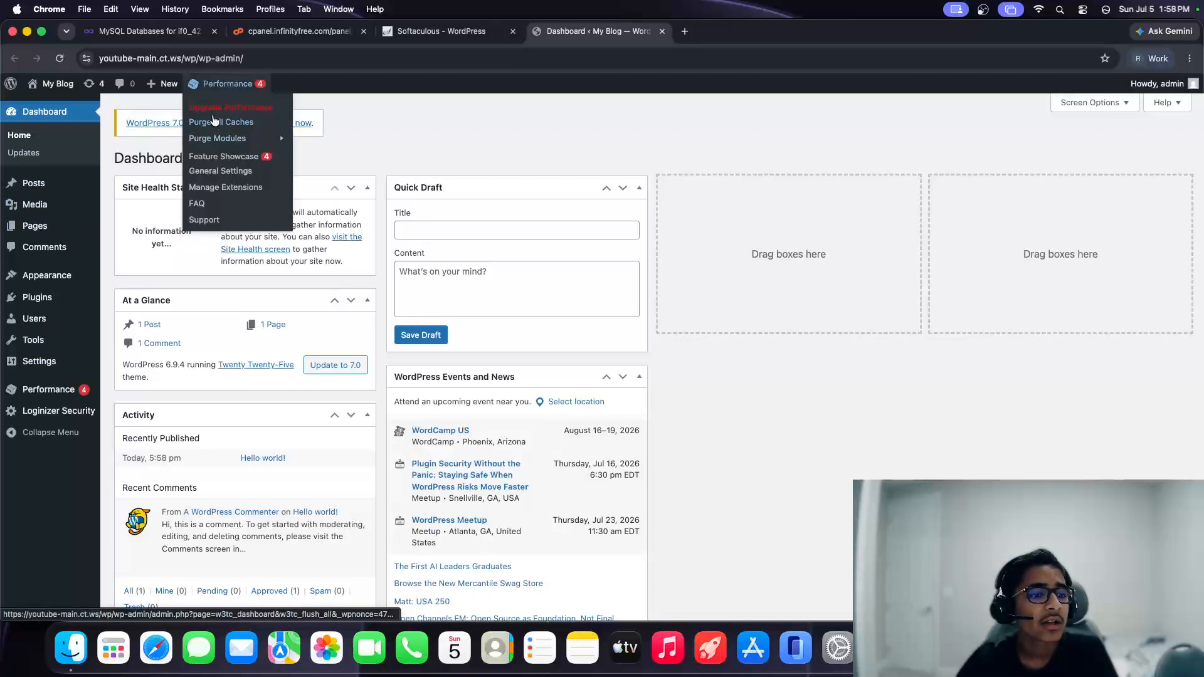
mouse_move(64, 350)
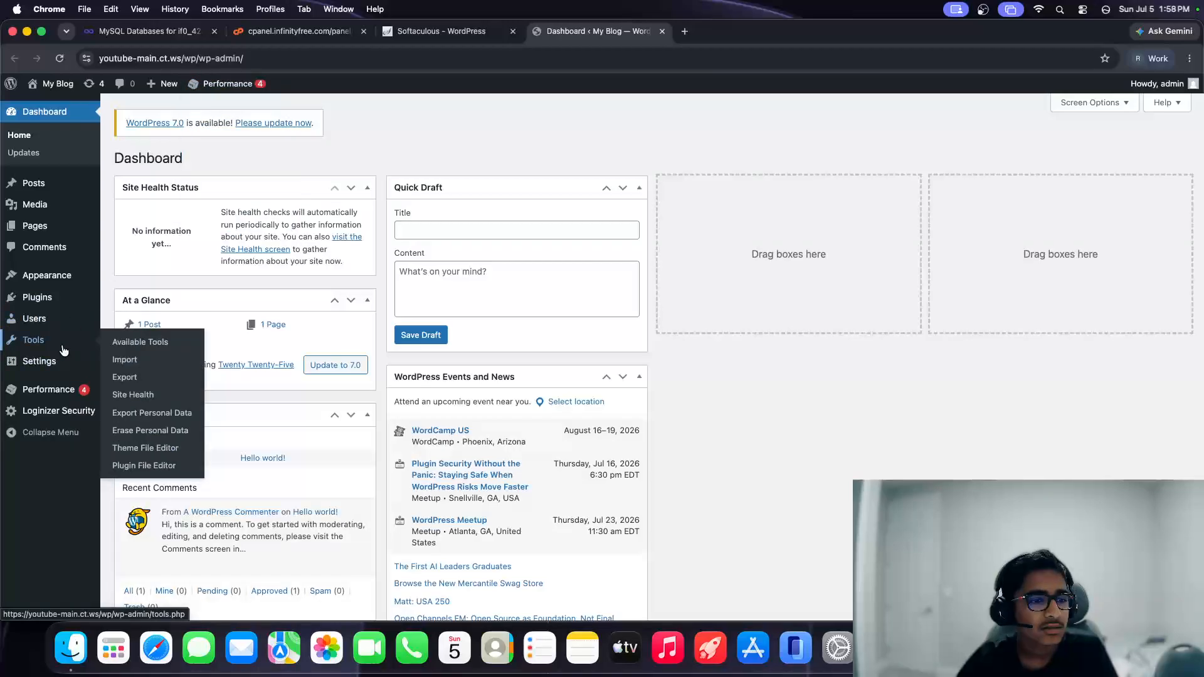
mouse_move(63, 297)
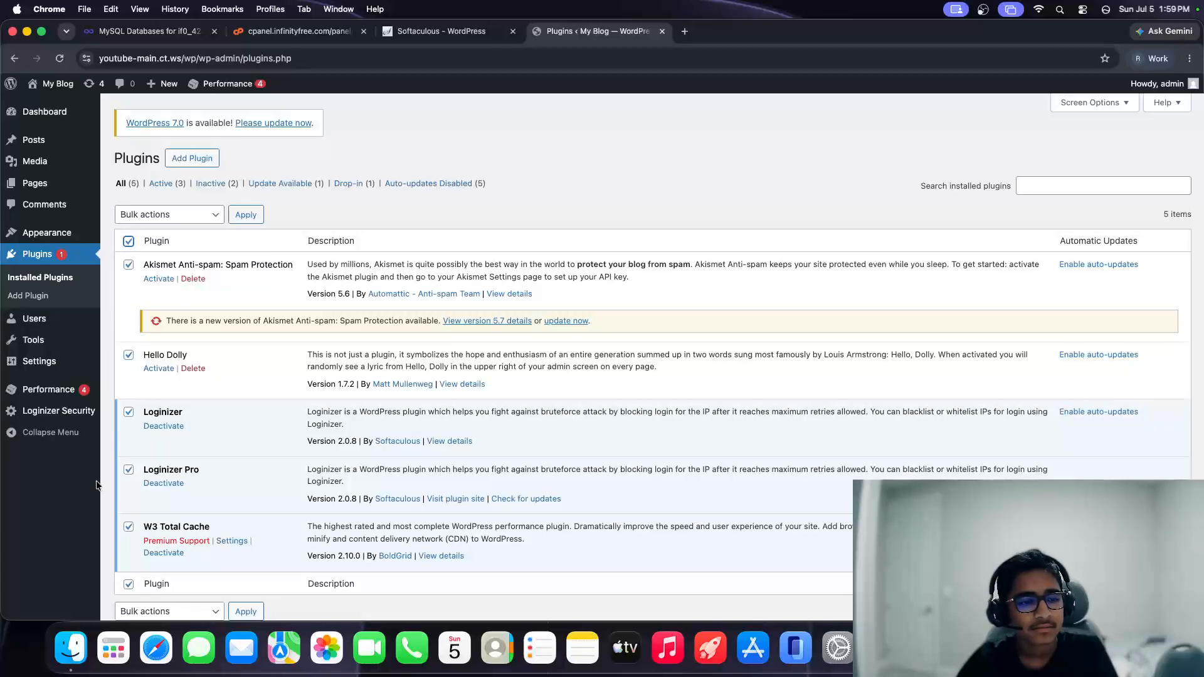
Step: Delete the checked plugins with the Delete bulk action
scroll(100, 476, "down", 2)
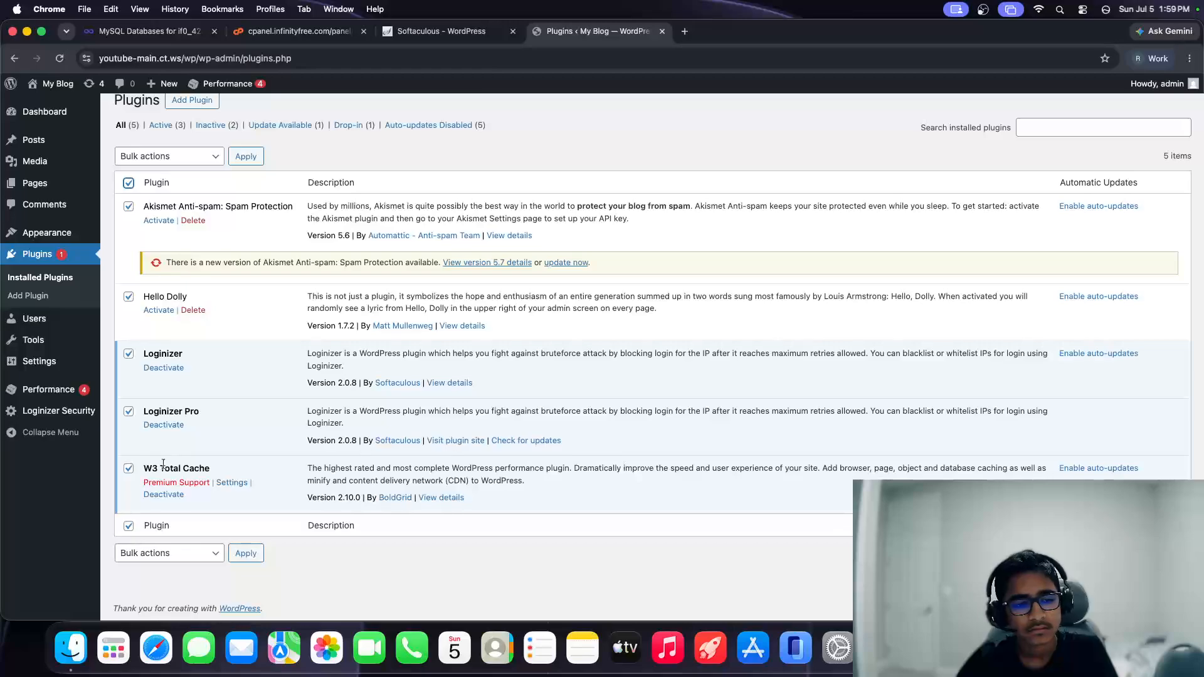
left_click(222, 162)
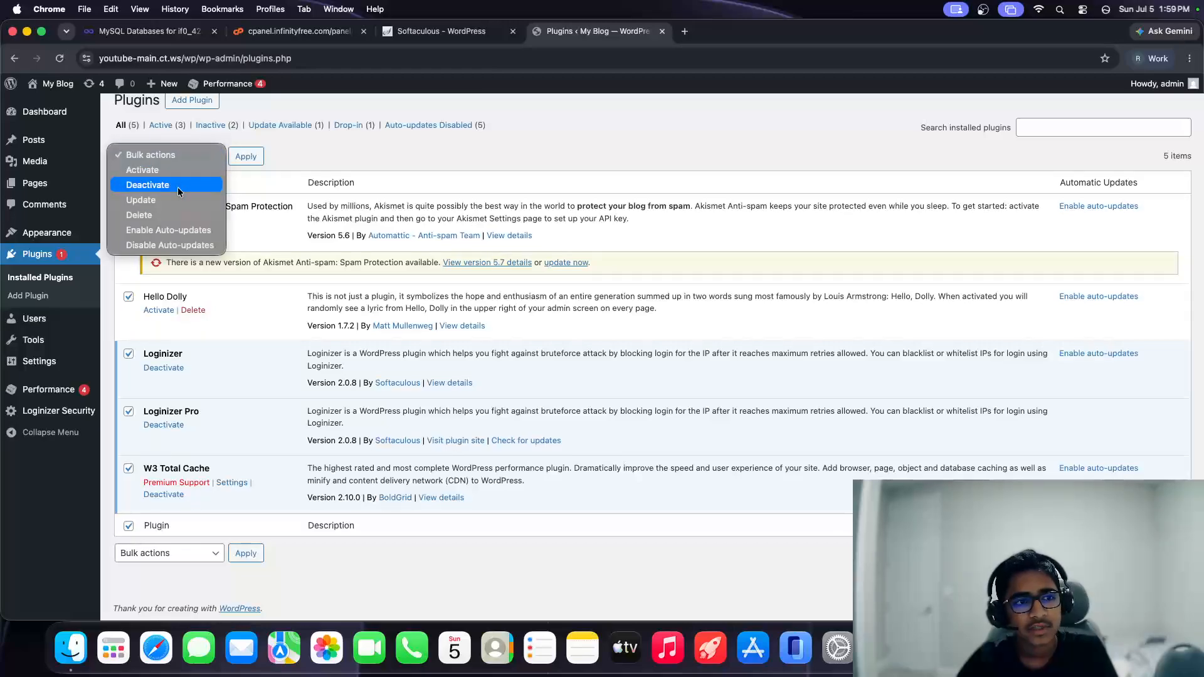
left_click(170, 209)
left_click(246, 157)
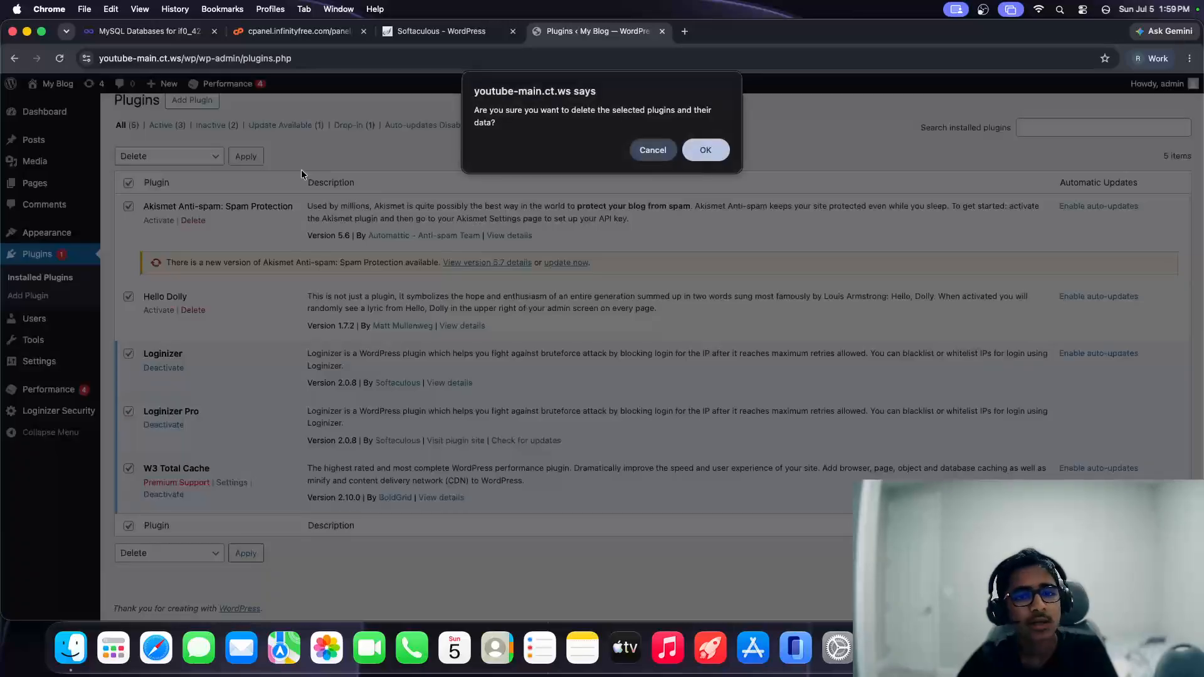
left_click(713, 152)
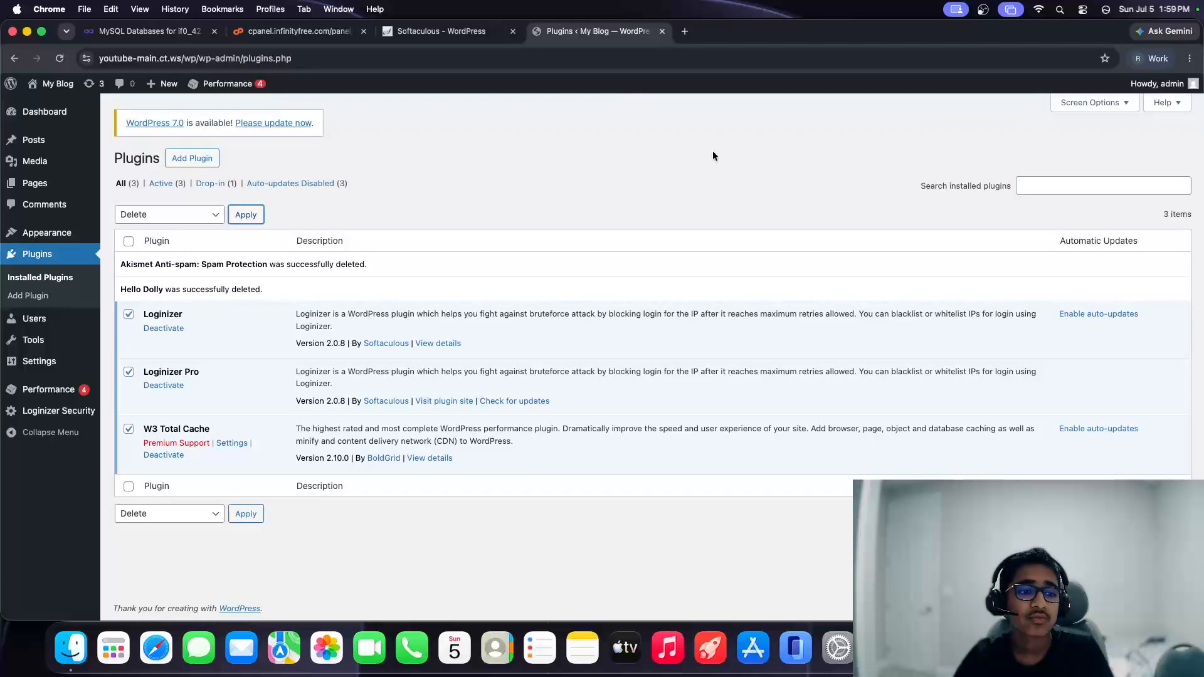
left_click(217, 214)
left_click(217, 213)
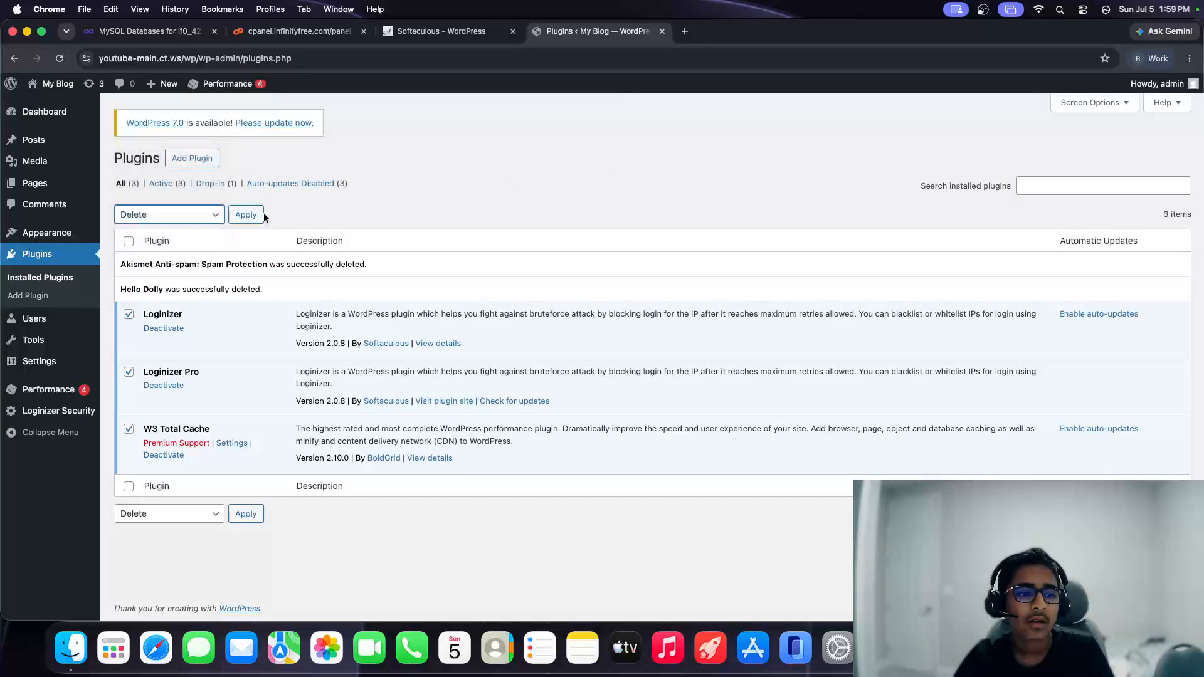
left_click(247, 213)
left_click(716, 150)
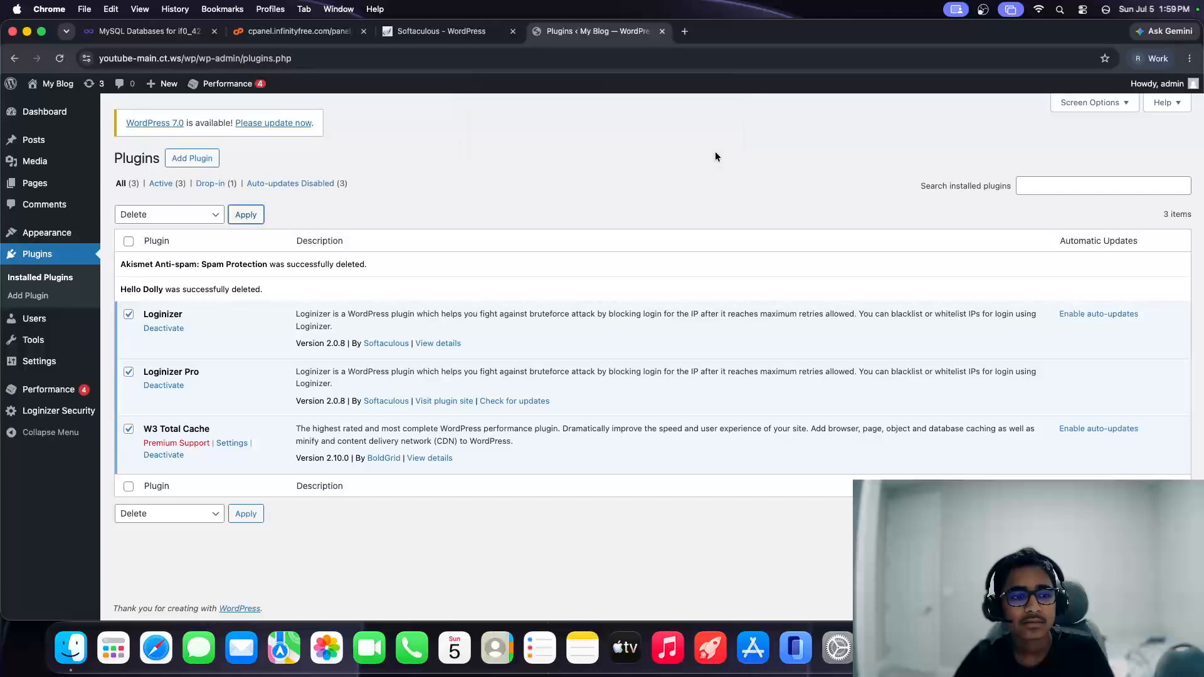
Step: Deactivate W3 Total Cache and the other still-active plugins
left_click(128, 372)
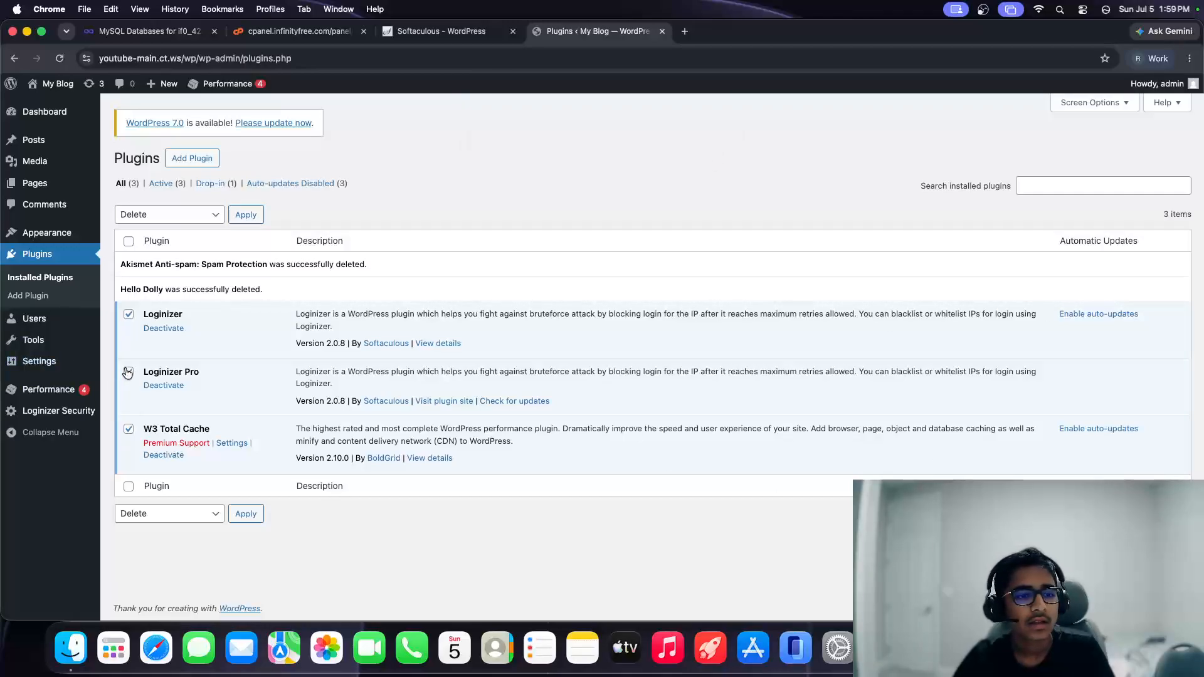
left_click(129, 429)
left_click(164, 455)
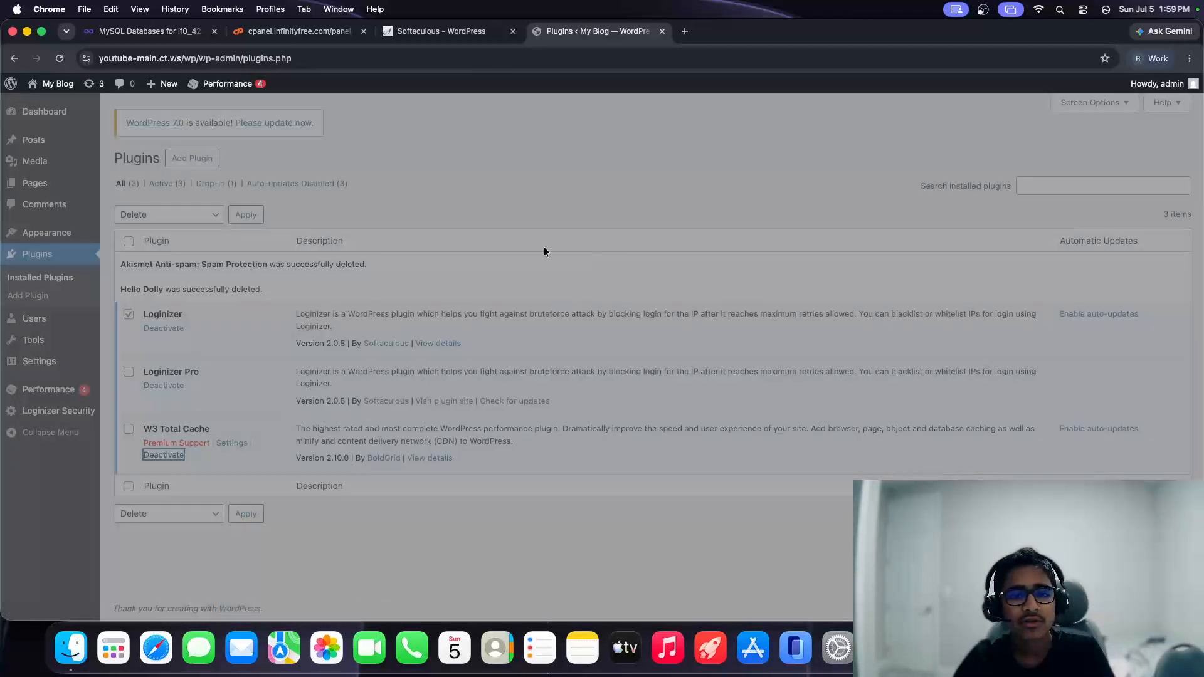
left_click(789, 165)
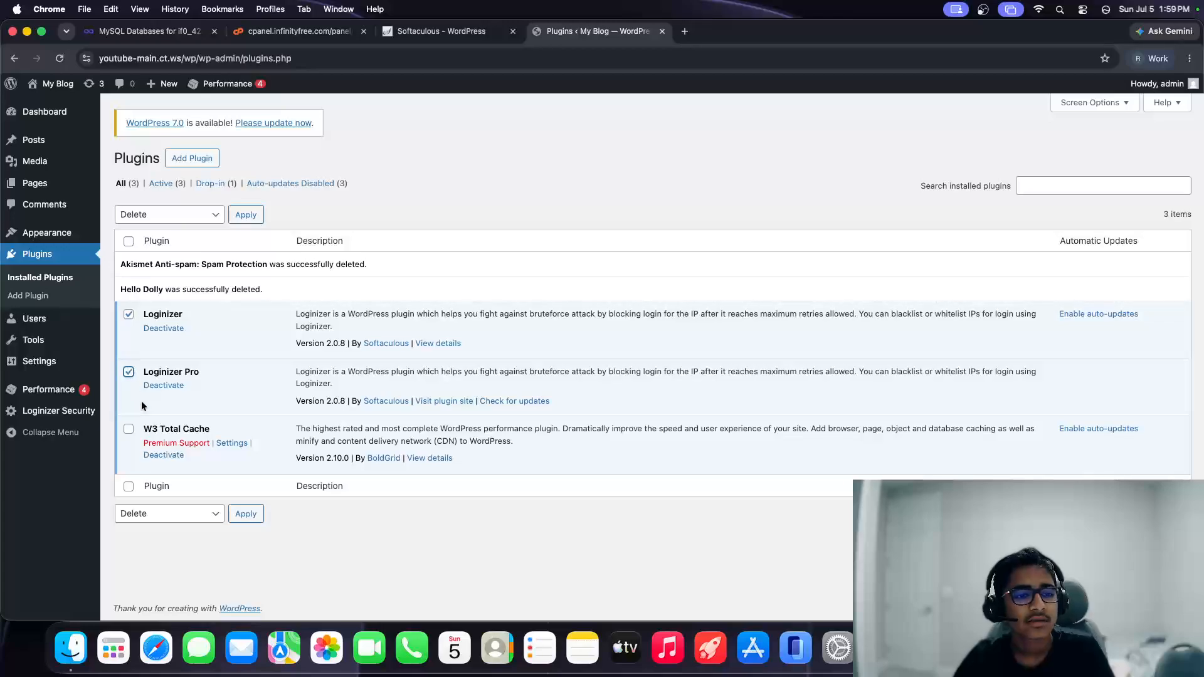
left_click(164, 216)
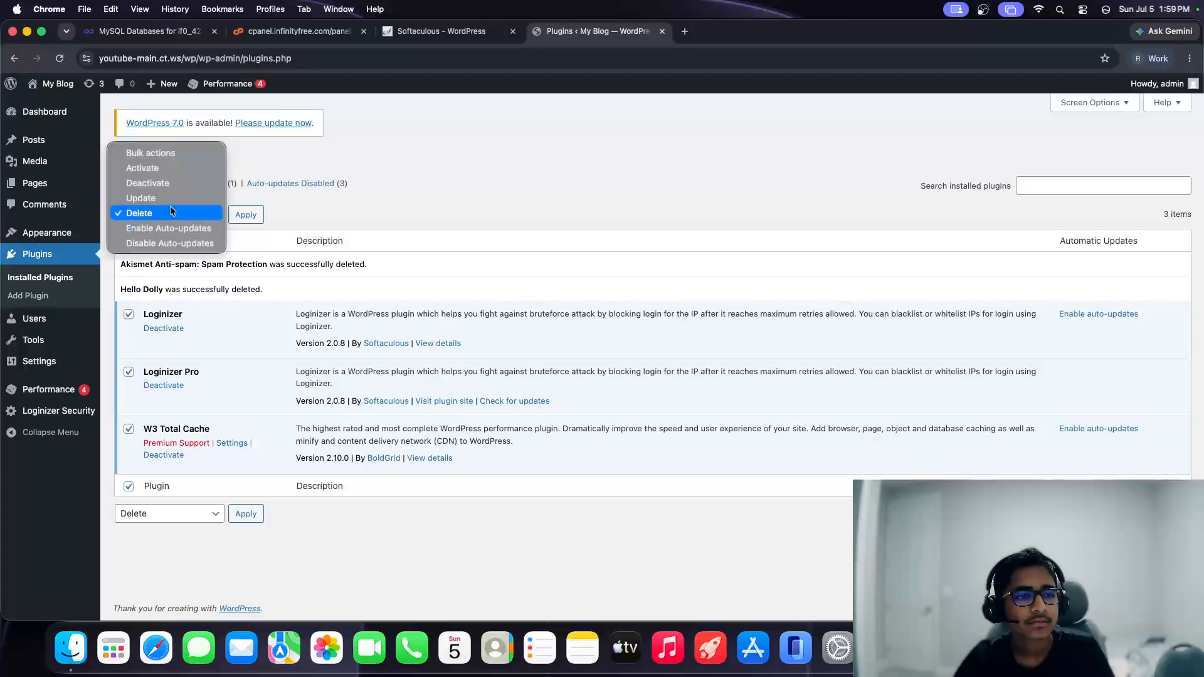
left_click(183, 187)
left_click(251, 219)
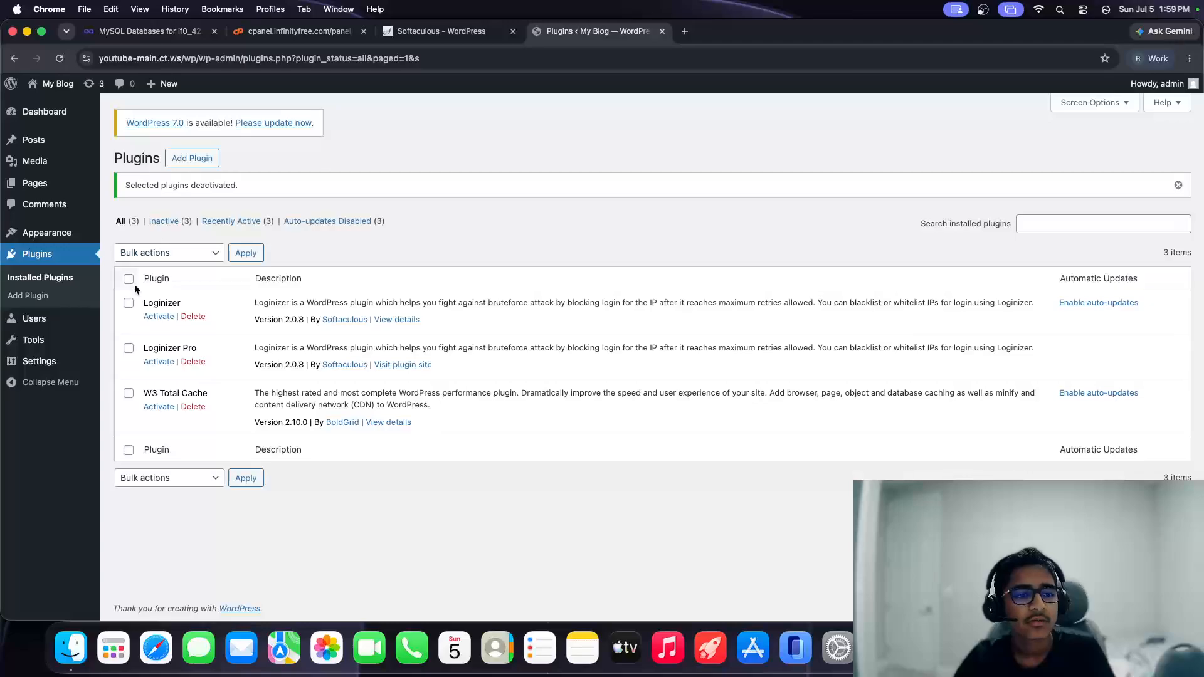
Step: Select Loginizer, Loginizer Pro and W3 Total Cache and bulk-delete them
left_click(129, 279)
left_click(188, 251)
left_click(159, 308)
left_click(248, 254)
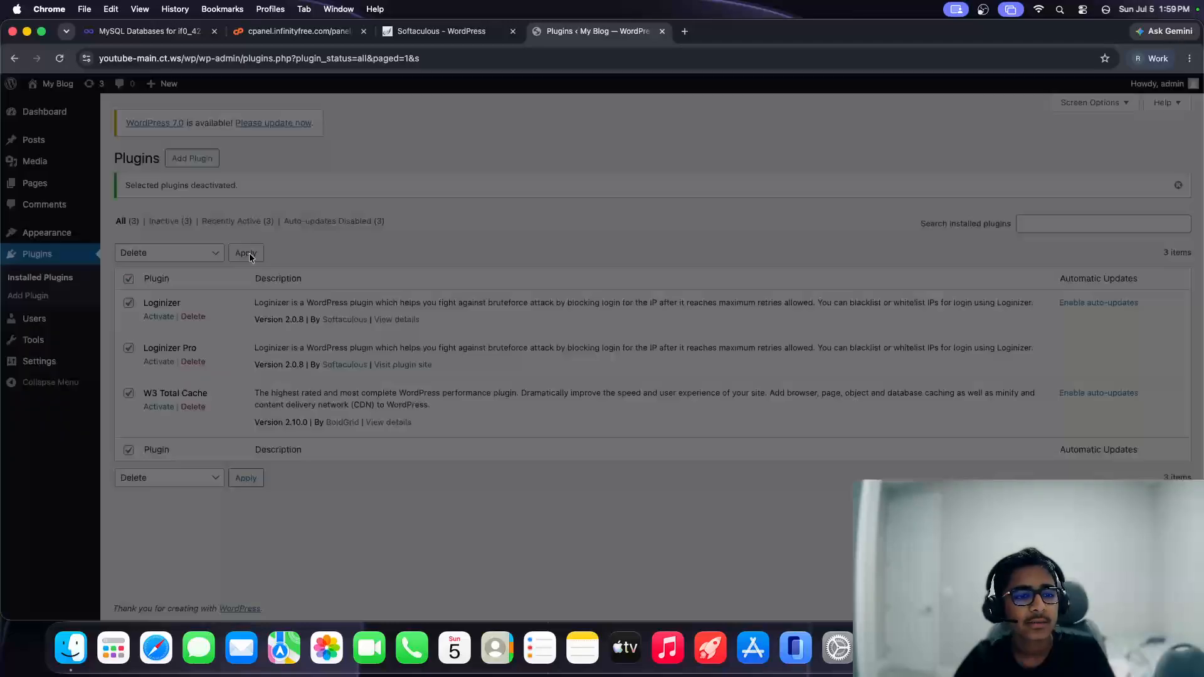
left_click(706, 151)
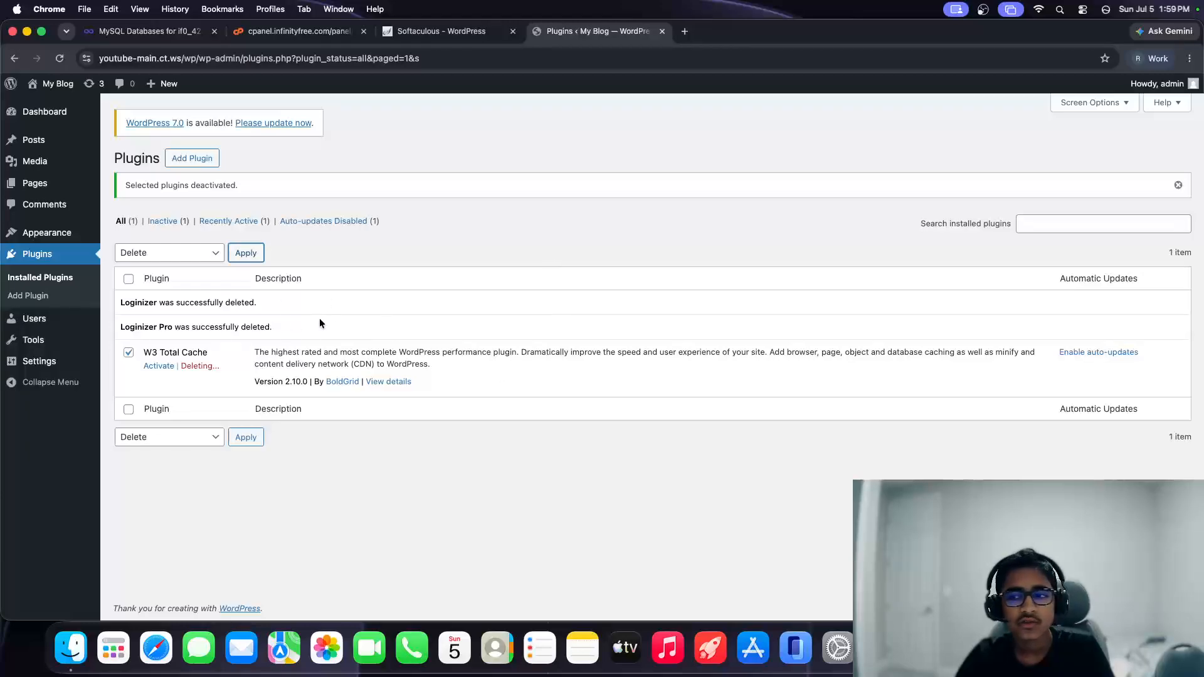
left_click(48, 234)
left_click(563, 258)
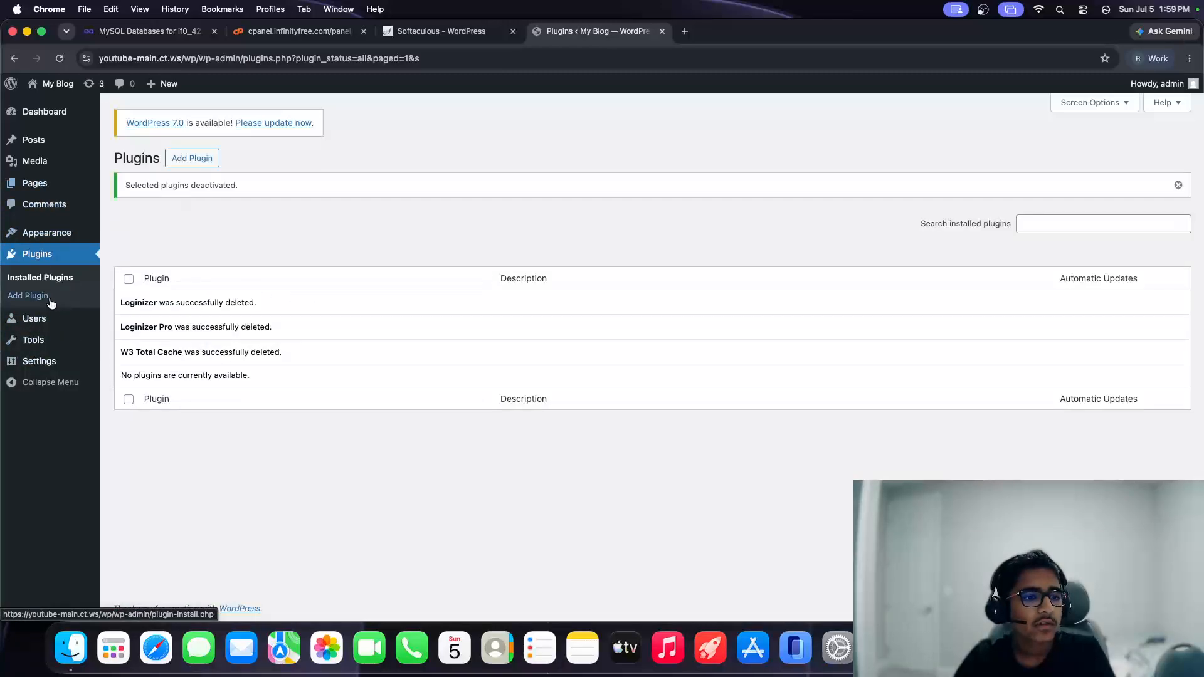
Step: Install WooCommerce from the Popular plugins list on Add Plugins
left_click(187, 159)
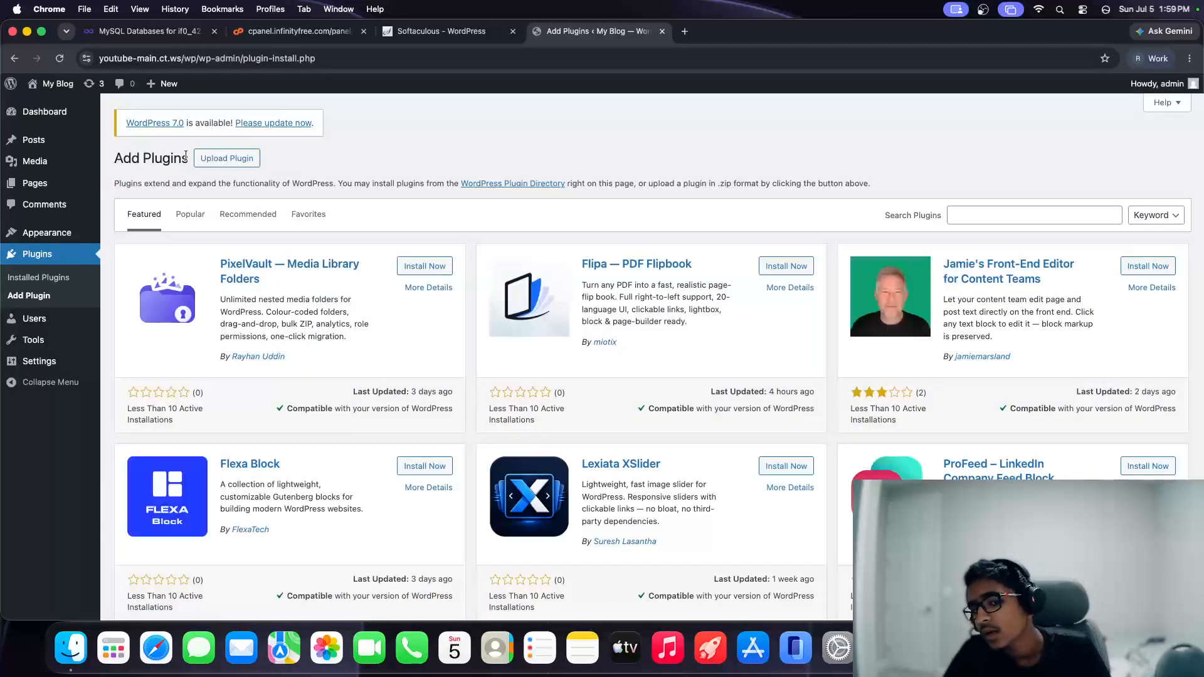
left_click(1043, 221)
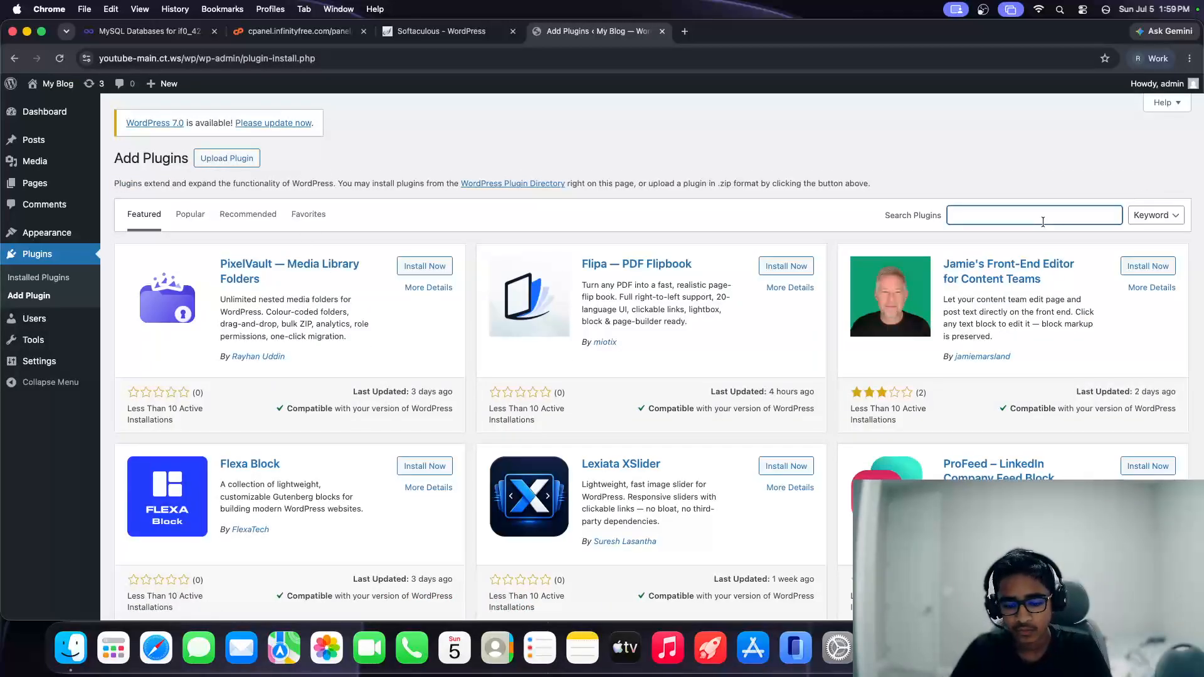
type("woo")
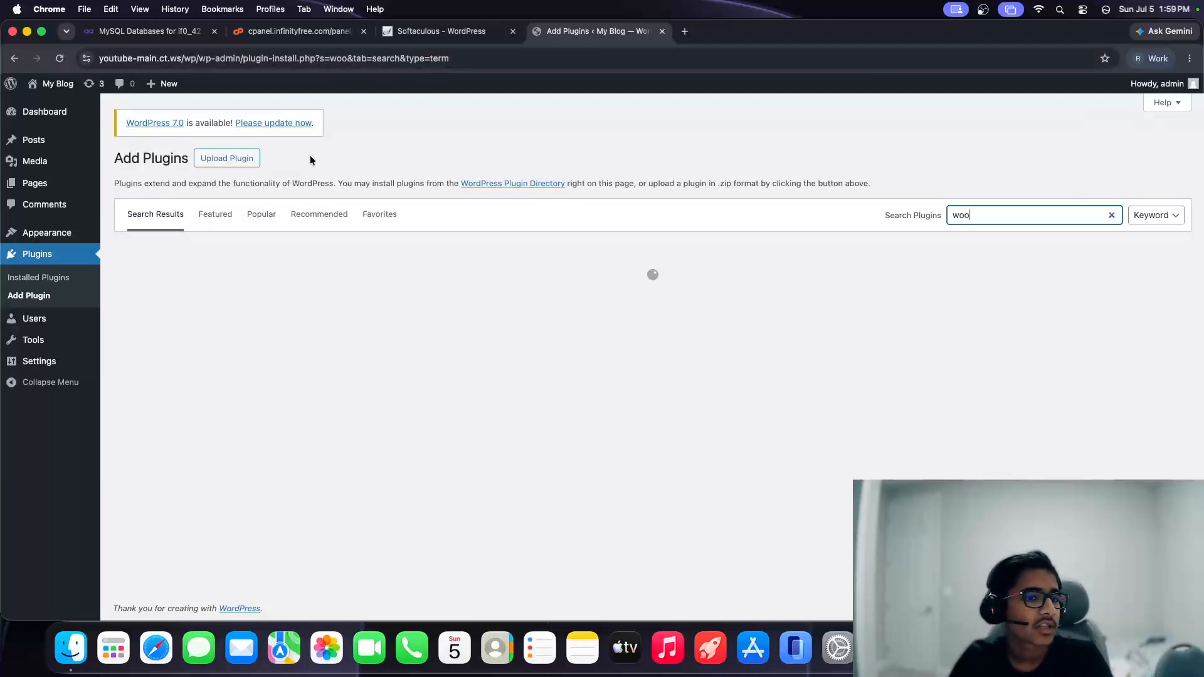
left_click(255, 218)
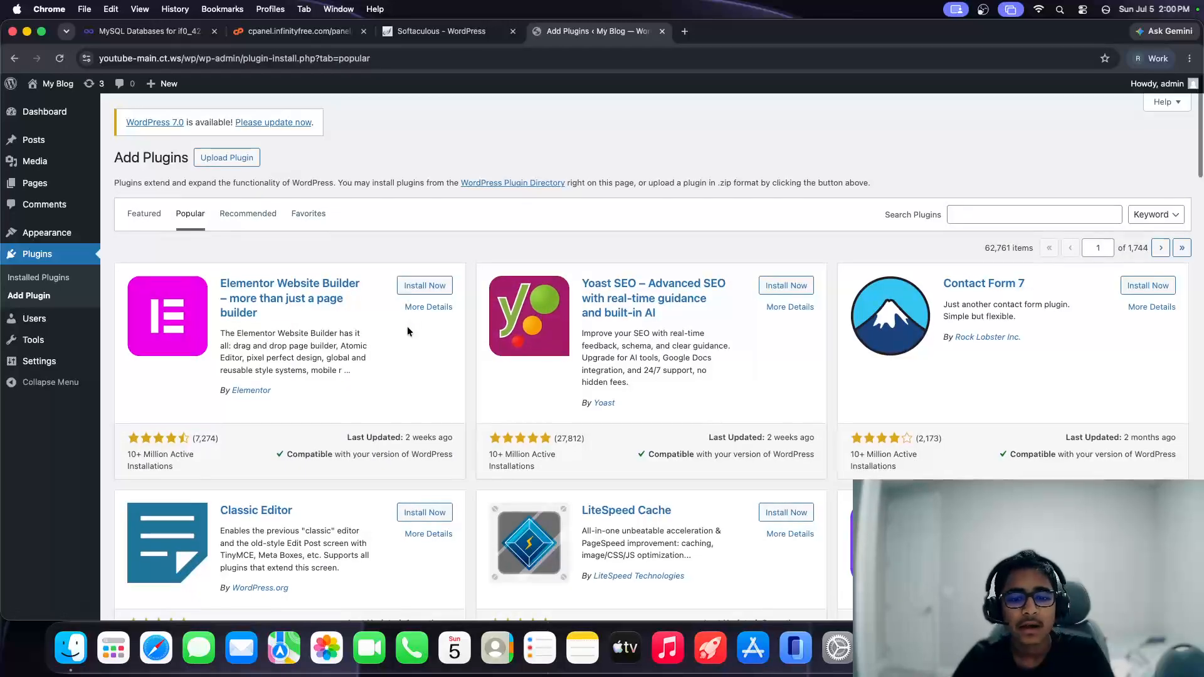
scroll(408, 326, "down", 5)
left_click(1157, 213)
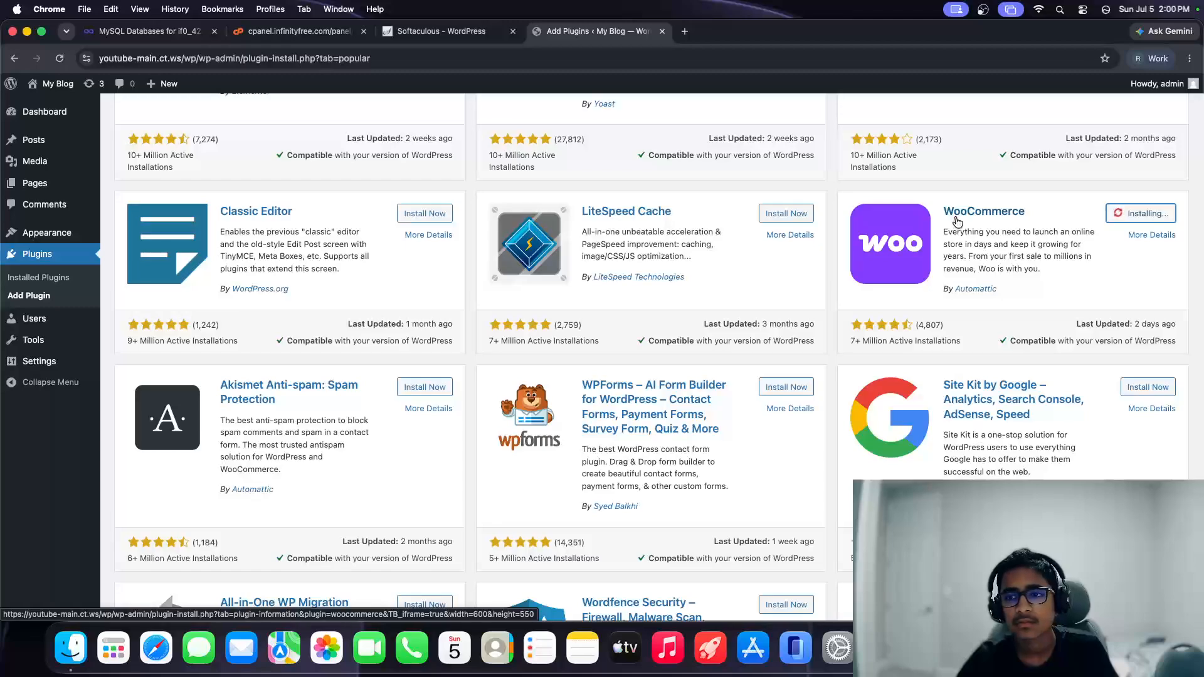
Step: Activate the newly installed WooCommerce plugin
scroll(957, 221, "down", 3)
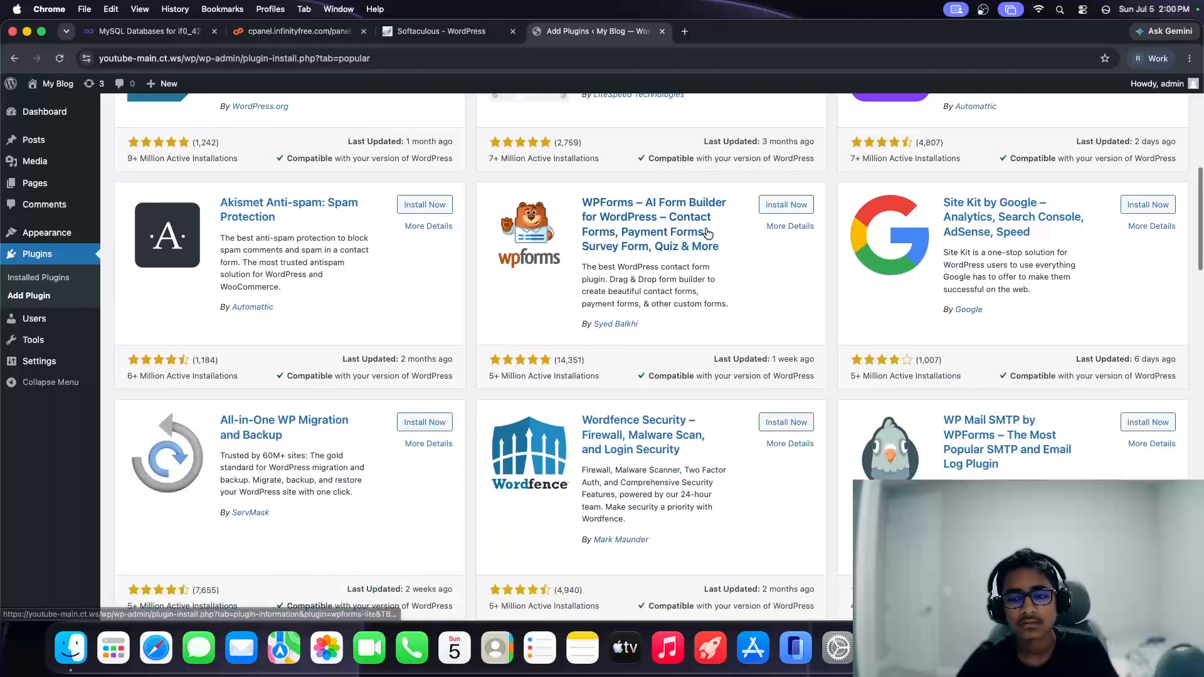
scroll(816, 225, "up", 8)
scroll(705, 229, "down", 2)
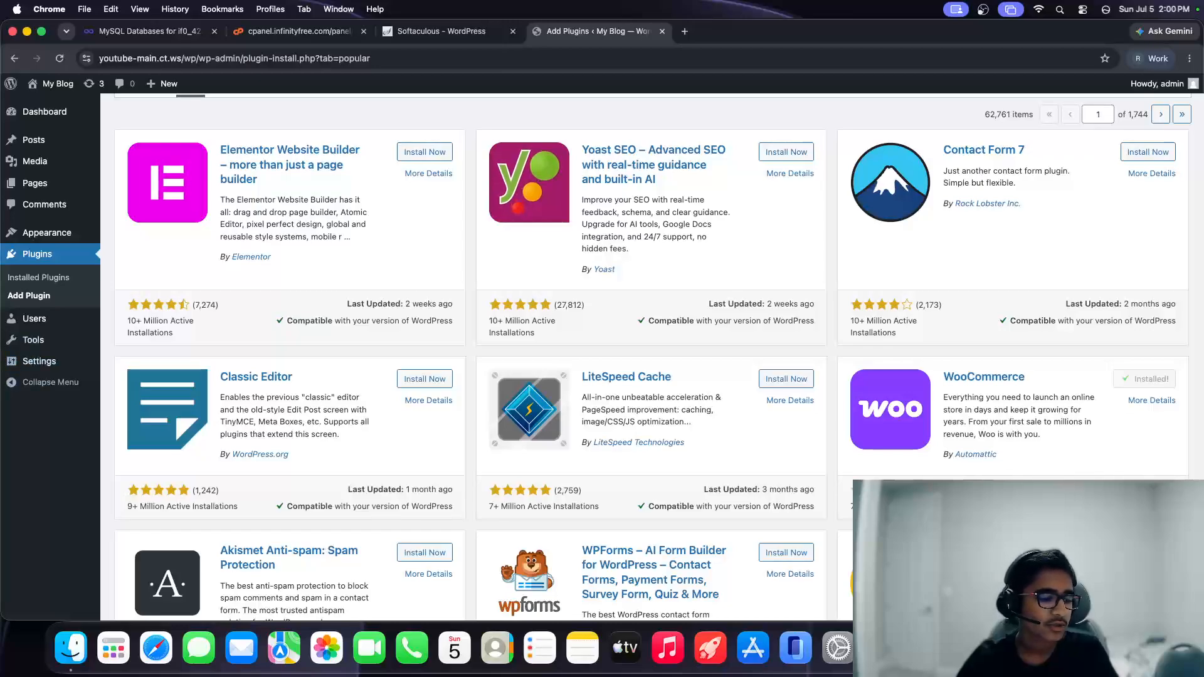
left_click(1153, 379)
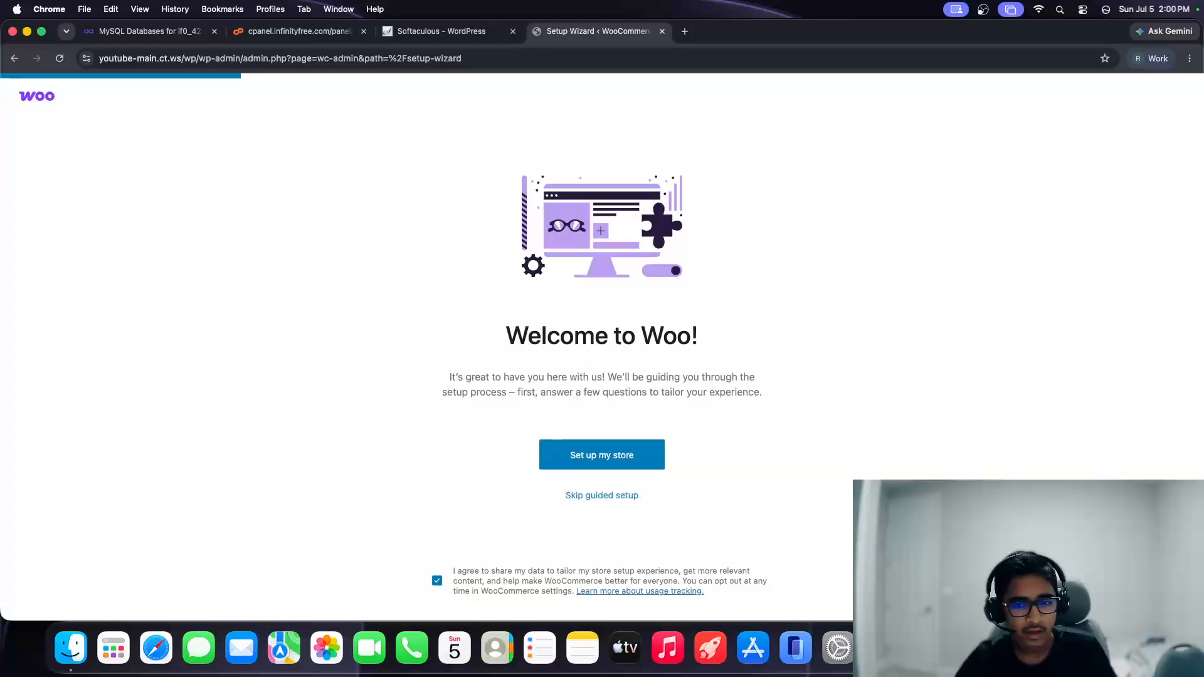
Step: Begin the guided store setup, answering that the business is just starting
left_click(634, 451)
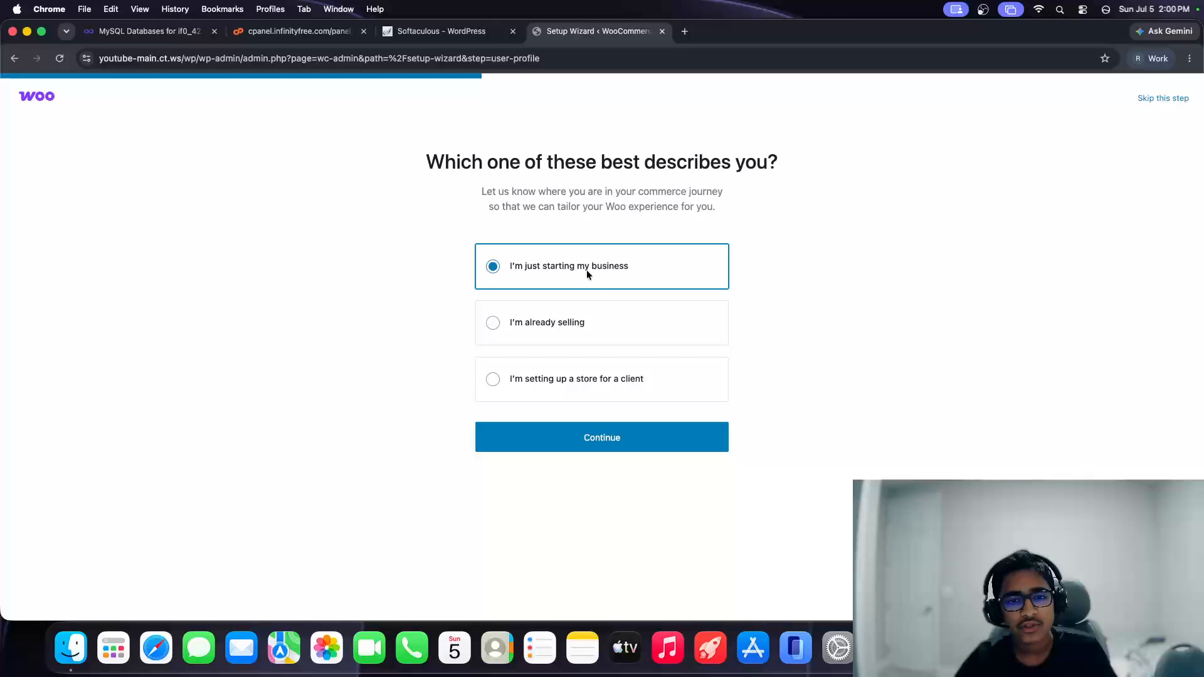
left_click(586, 437)
left_click(606, 277)
Step: Enter store name Youtube, industry Other, location United States (US) — Georgia, and continue
key("super+a")
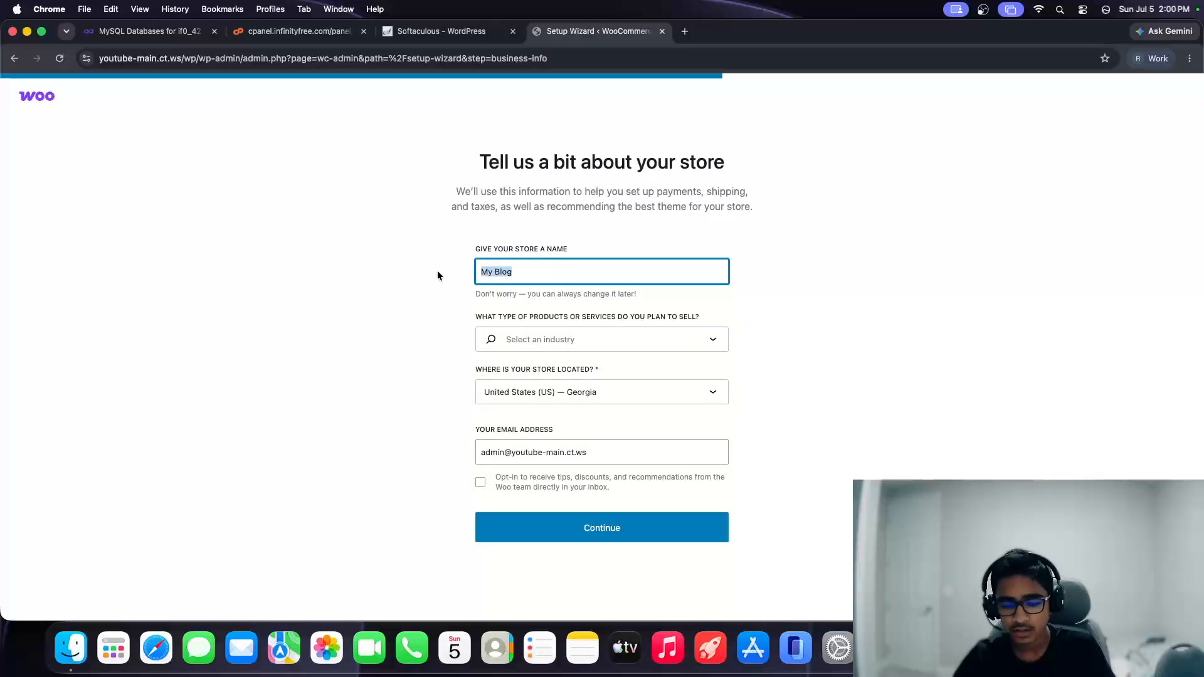
type("Youtube")
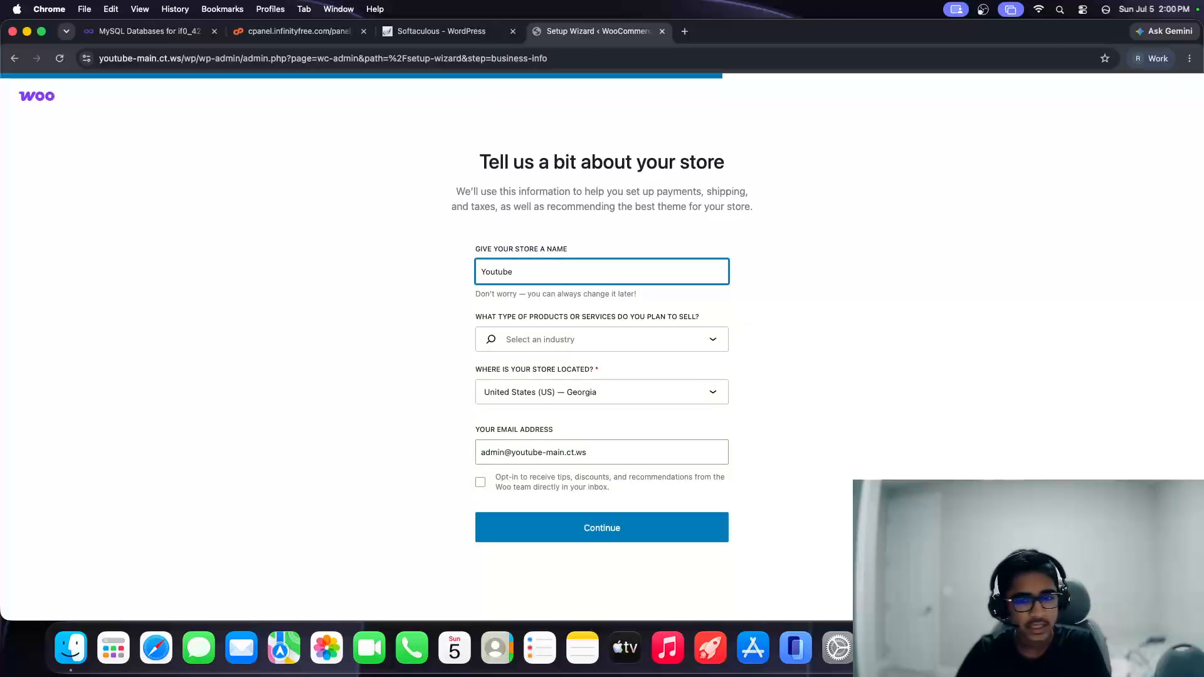
left_click(505, 344)
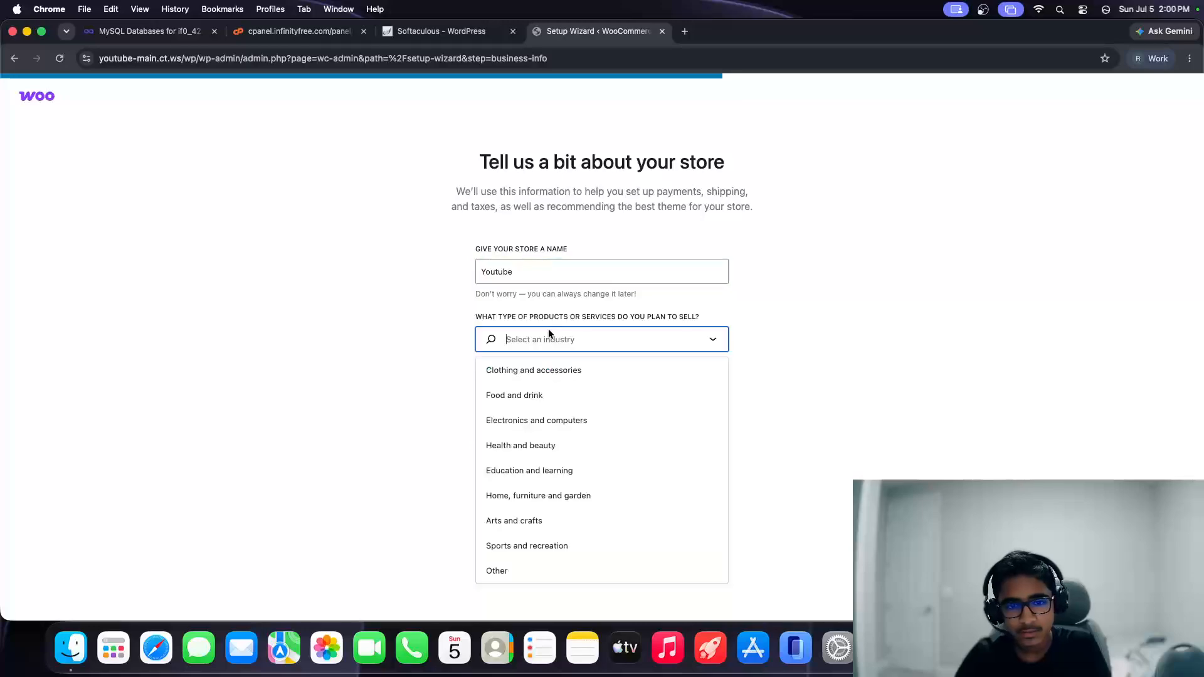
left_click(530, 569)
left_click(531, 392)
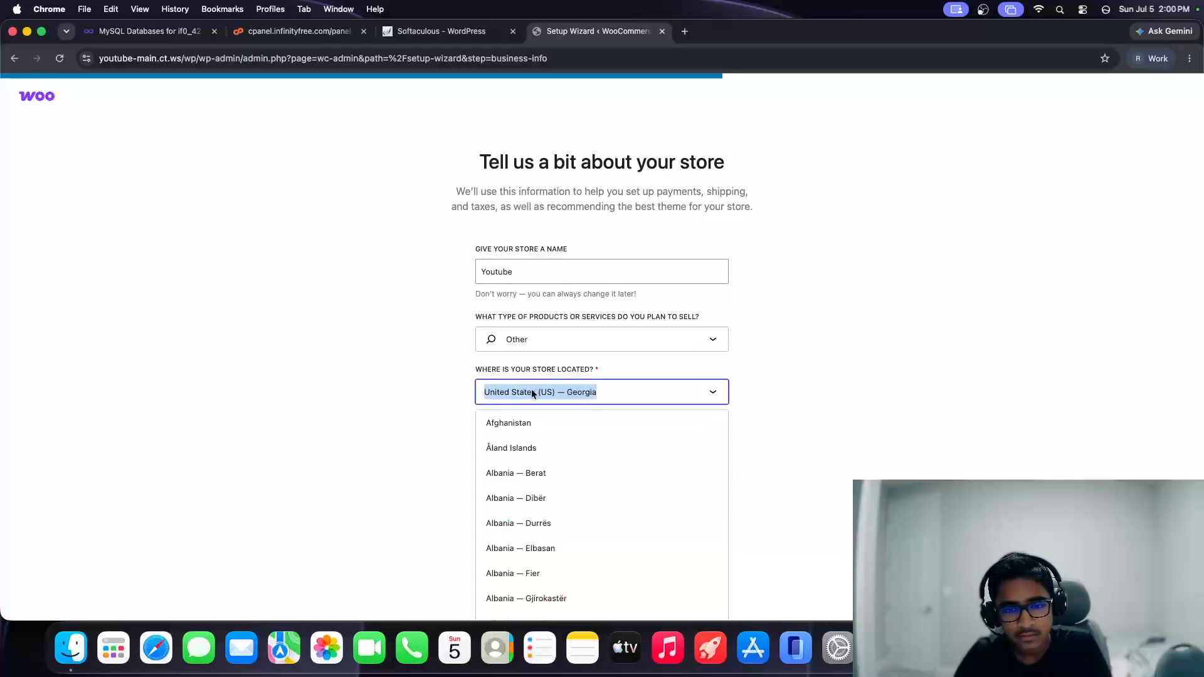
left_click(473, 393)
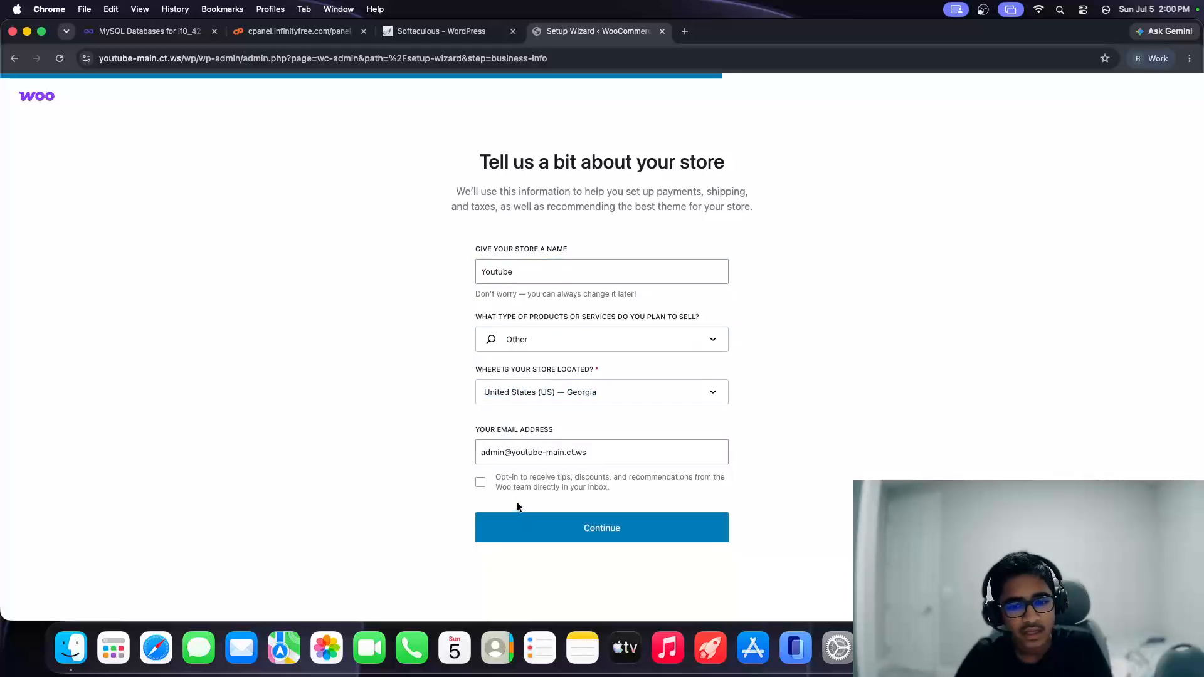
left_click(543, 535)
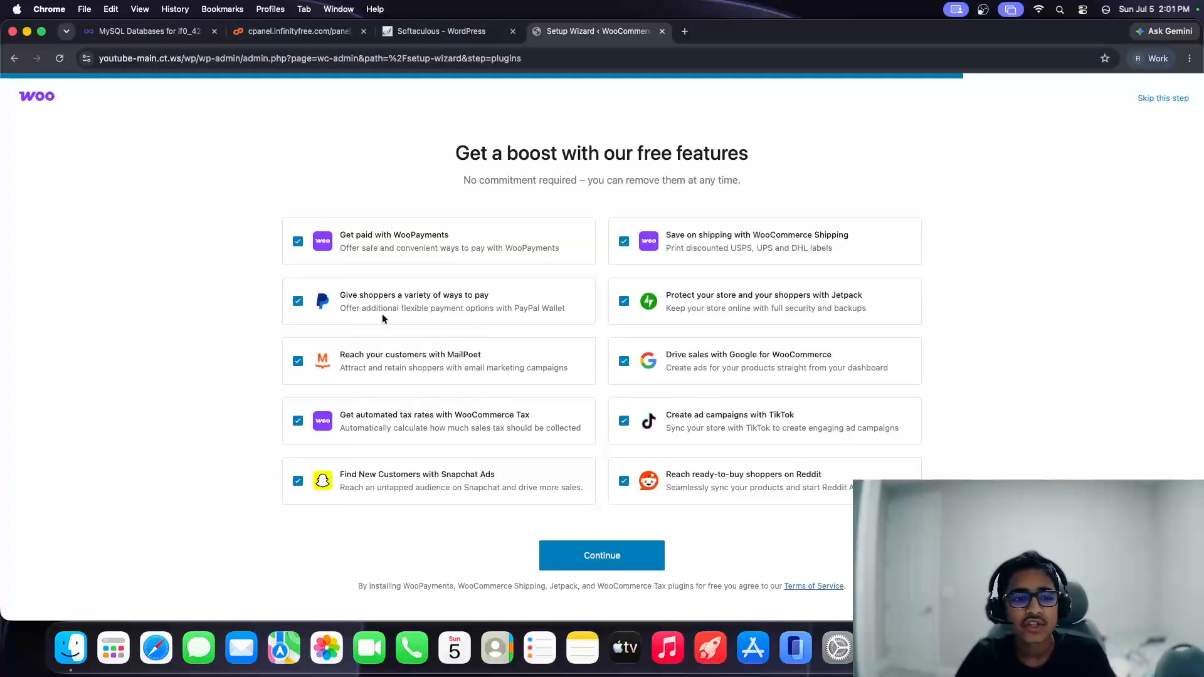
Step: Untick MailPoet, Jetpack, Google, TikTok, Reddit and Snapchat Ads, then continue
left_click(385, 362)
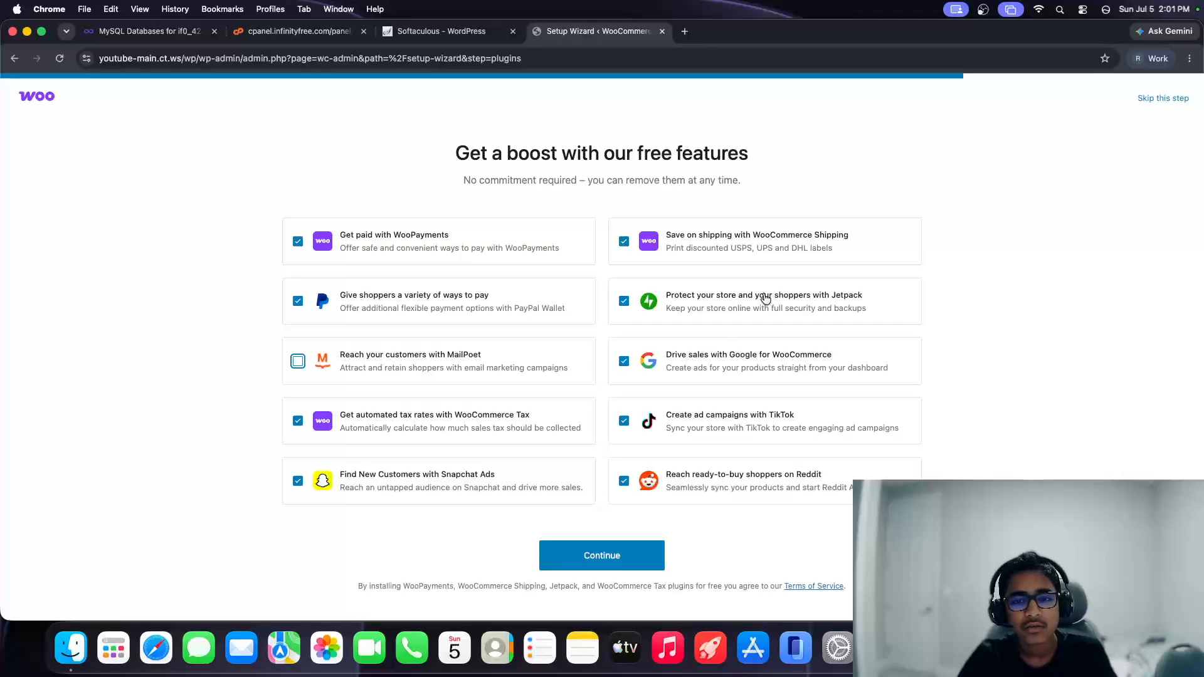
left_click(766, 299)
left_click(716, 368)
left_click(698, 434)
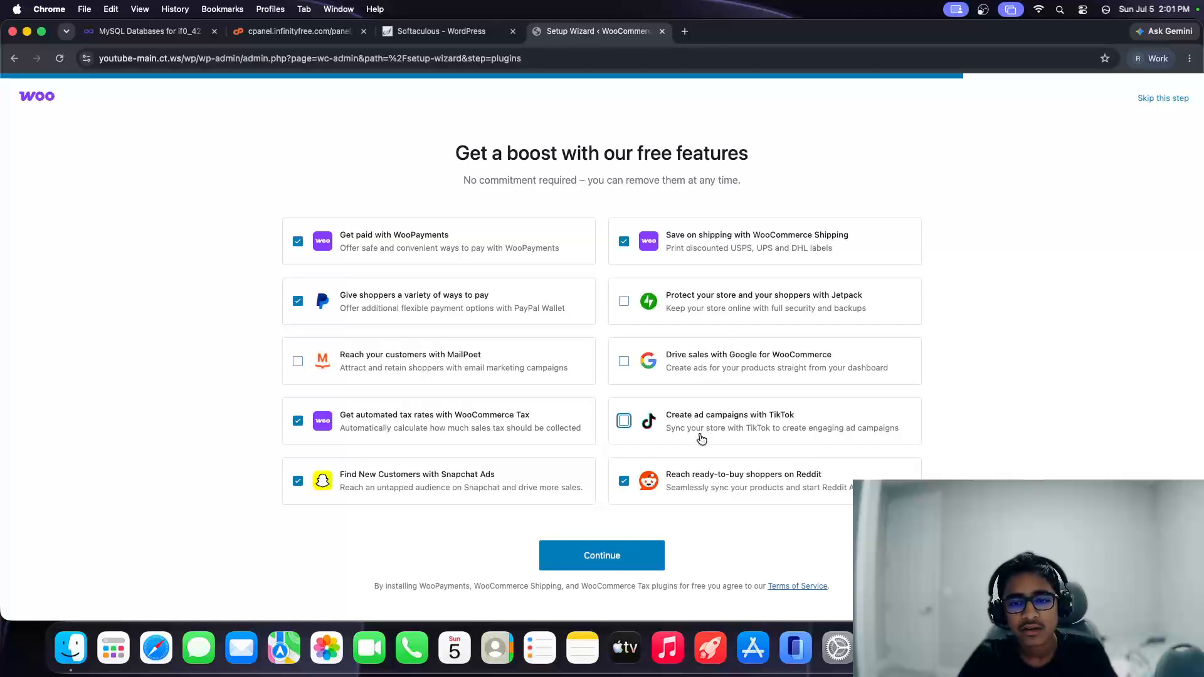
left_click(649, 479)
left_click(469, 492)
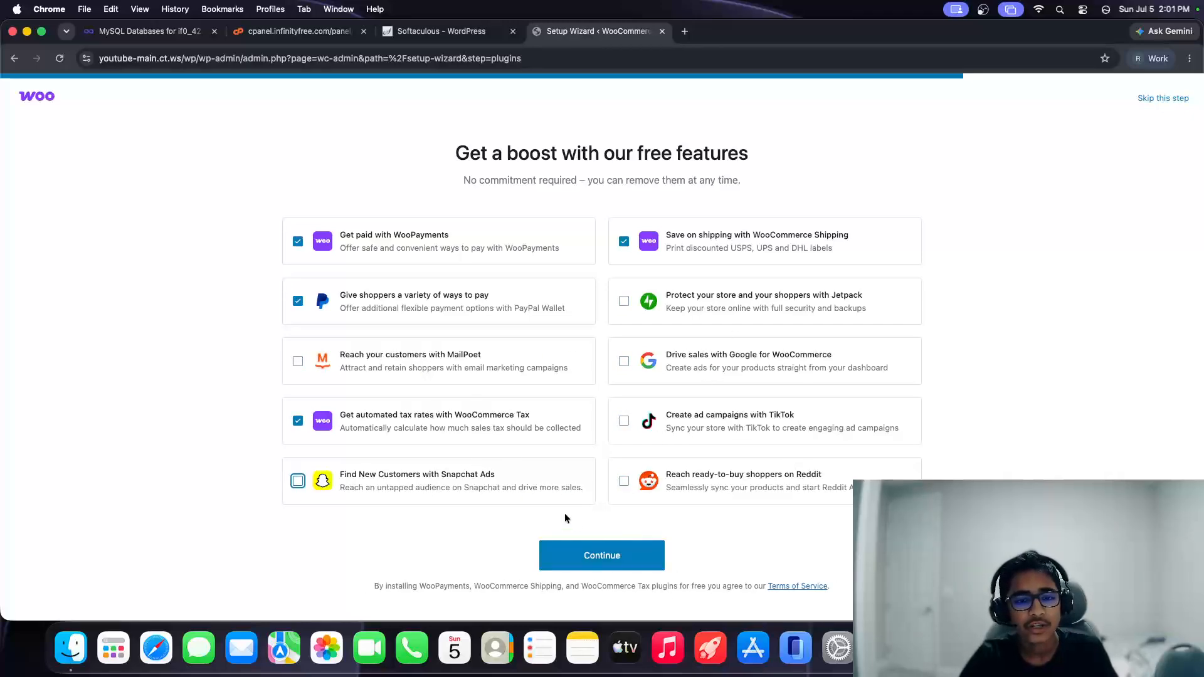
left_click(610, 552)
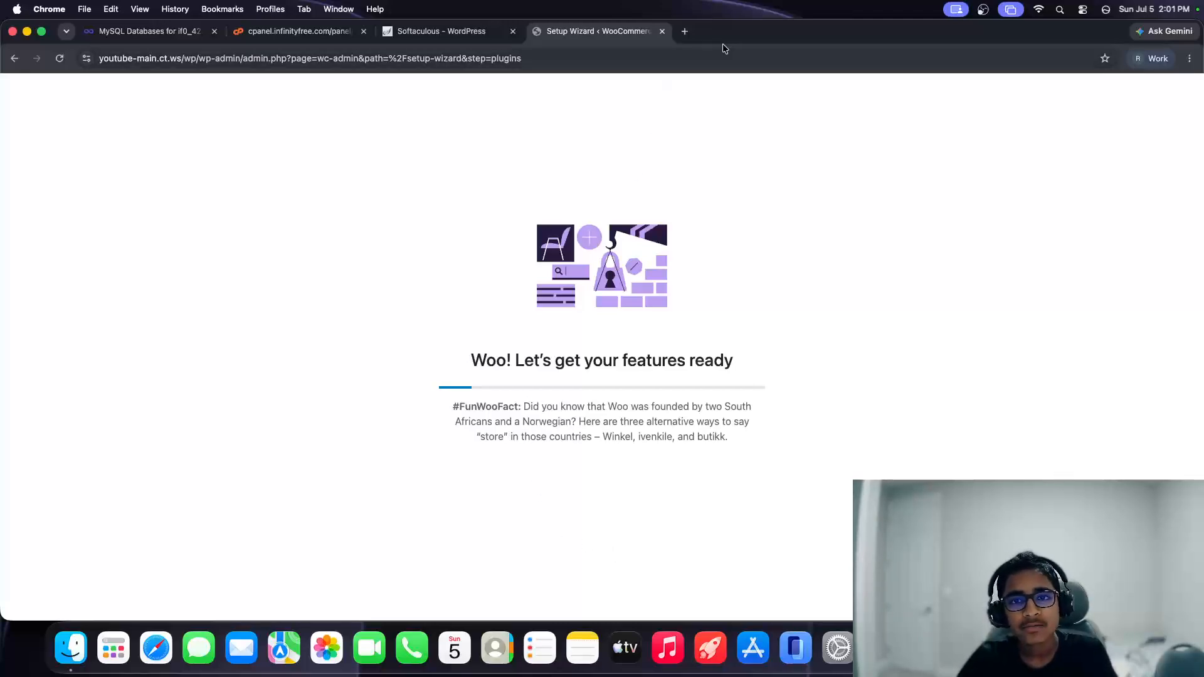
Step: Load youtube-main.ct.ws/wp in a new browser tab
left_click(685, 31)
type("youtube-main.ct.ws")
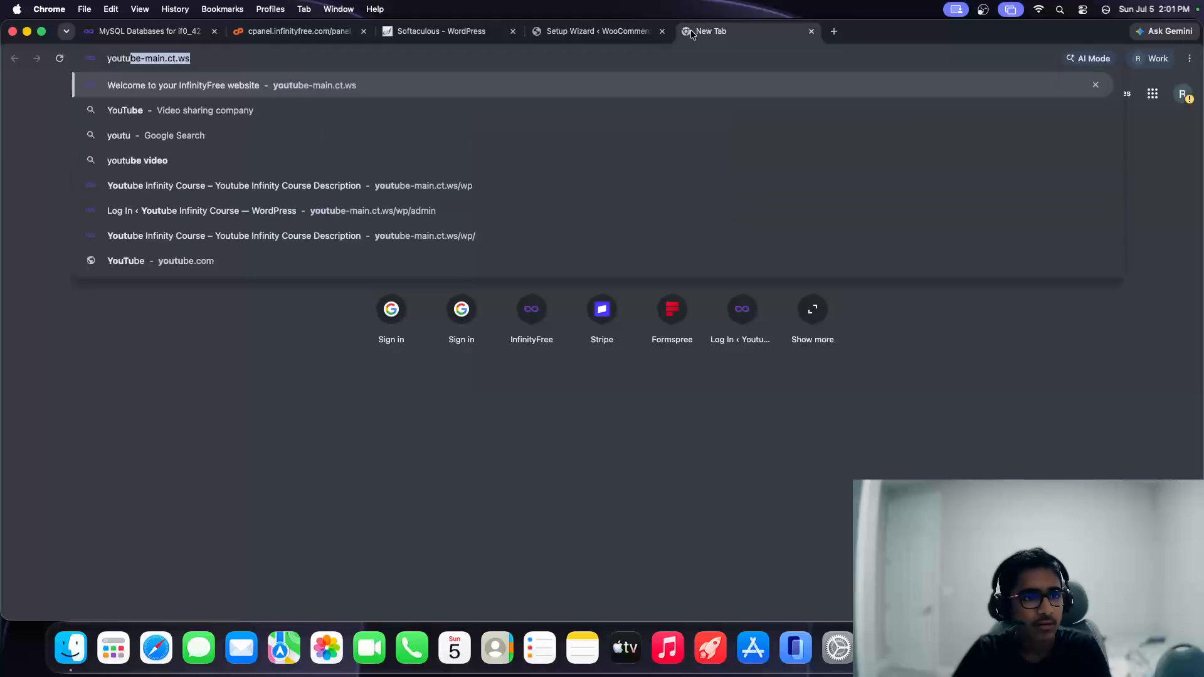
key("Right")
type("/wp")
key("Return")
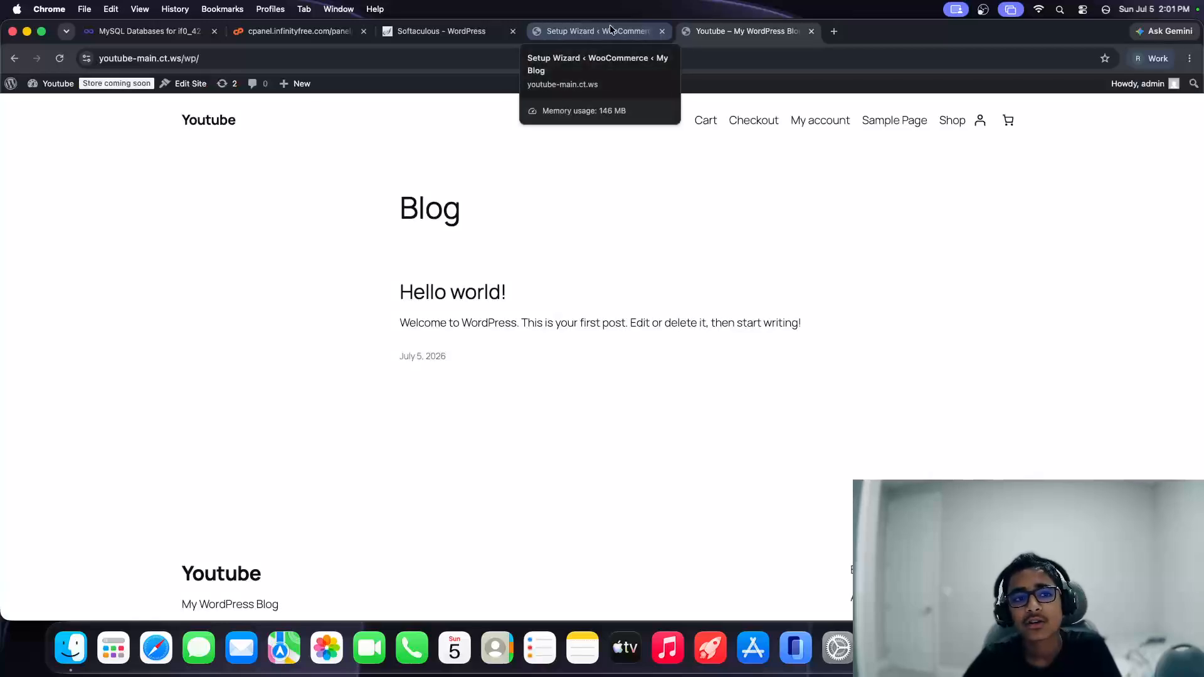
Step: Browse the store's Cart, Shop and home pages, then return to the setup wizard tab
left_click(747, 115)
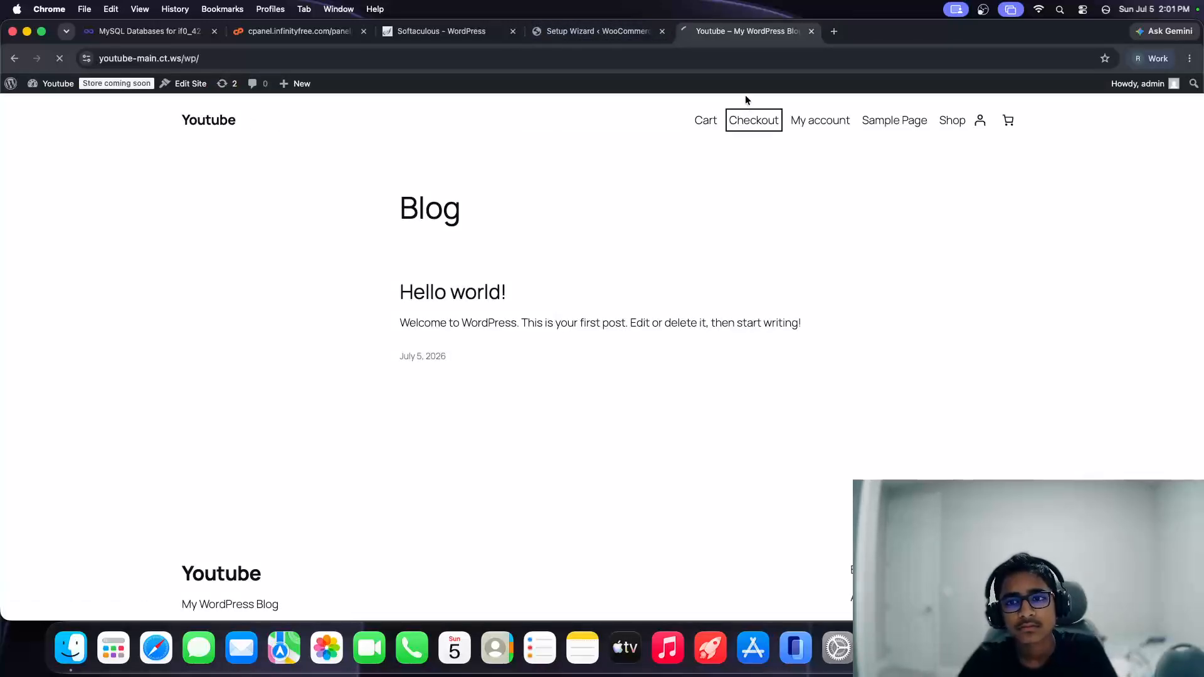
left_click(941, 126)
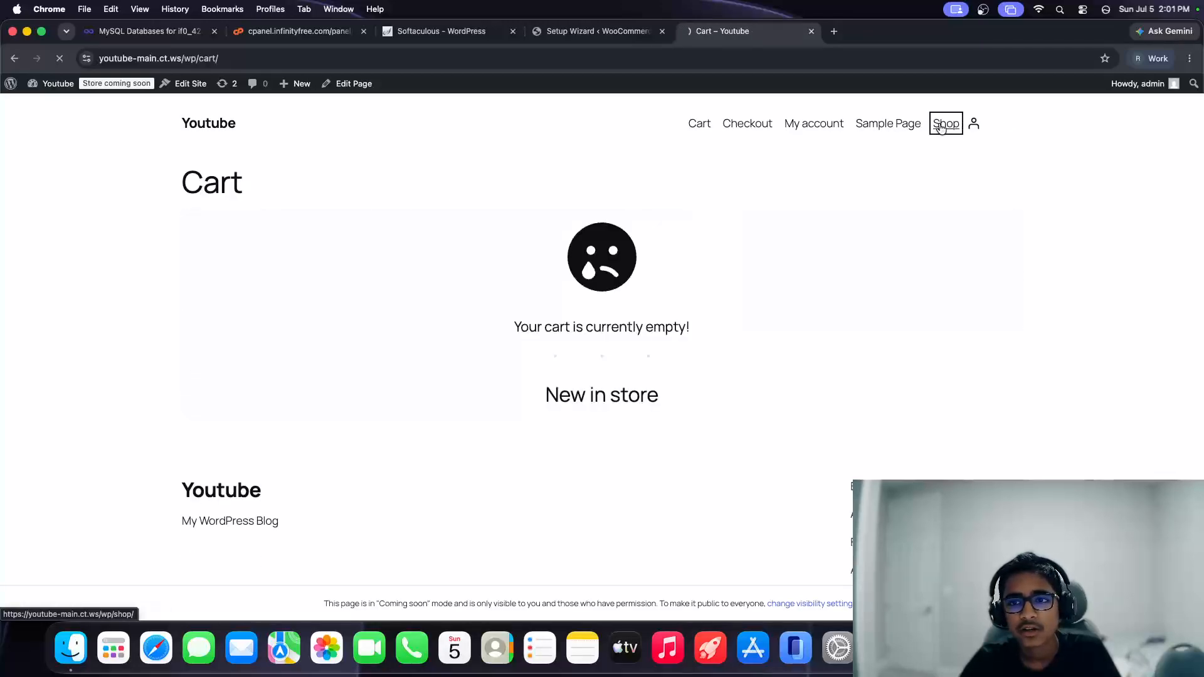
left_click(596, 31)
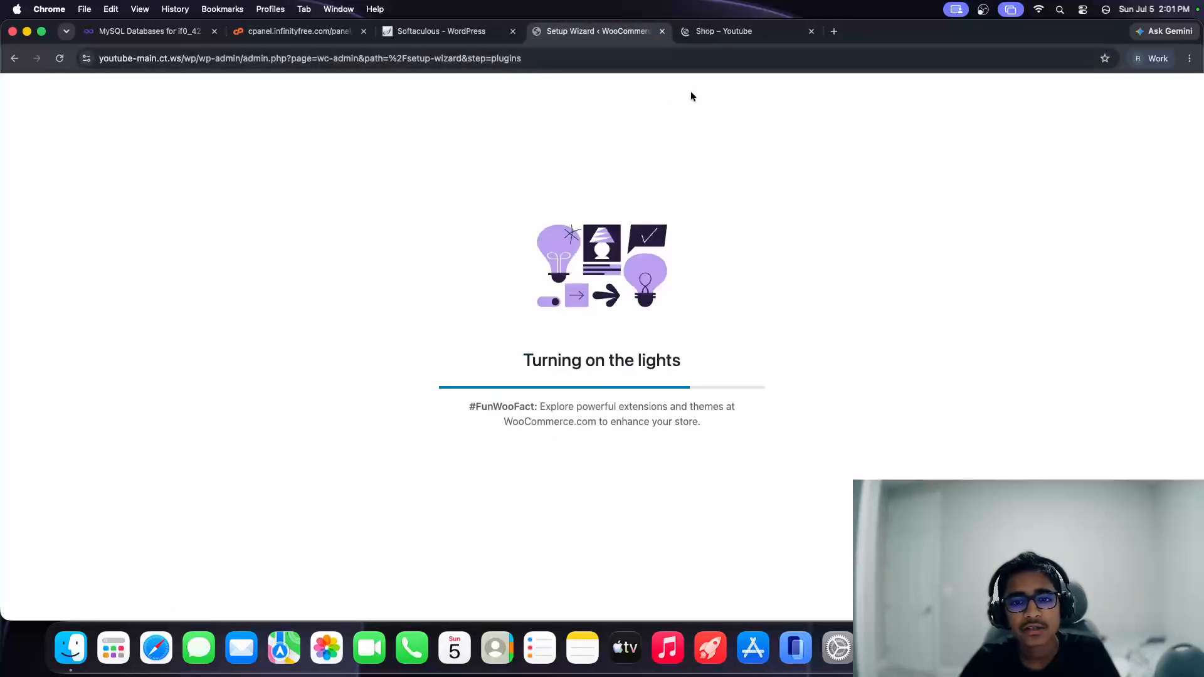
left_click(720, 35)
left_click(209, 120)
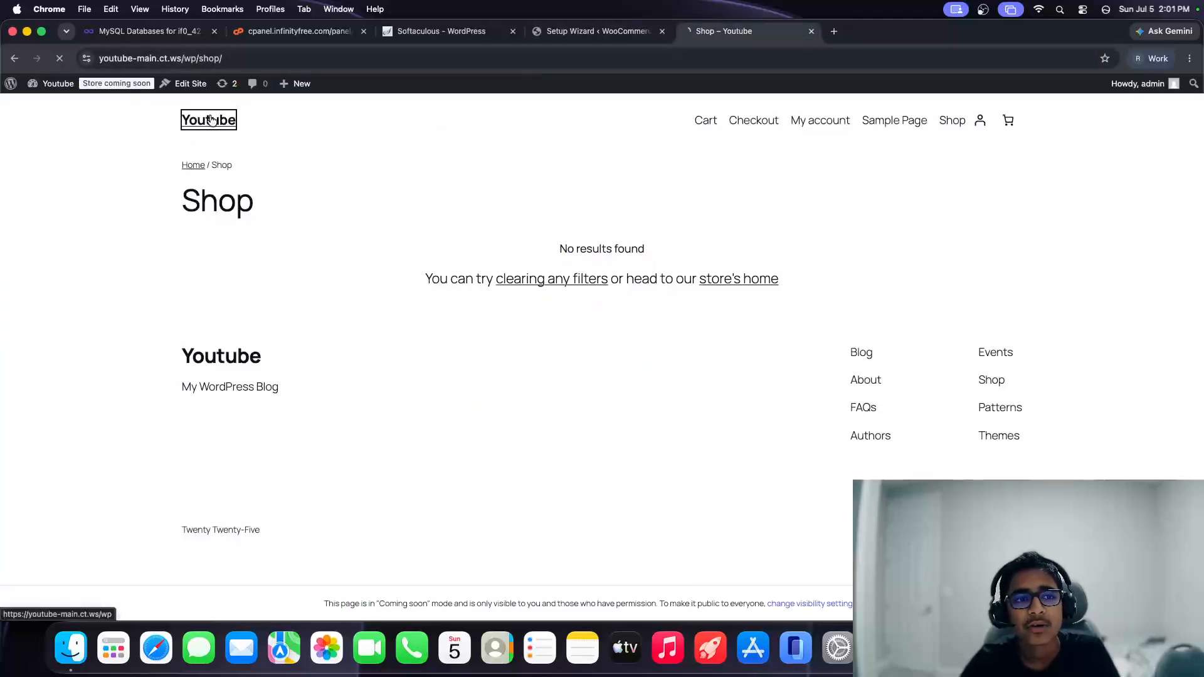
left_click(588, 25)
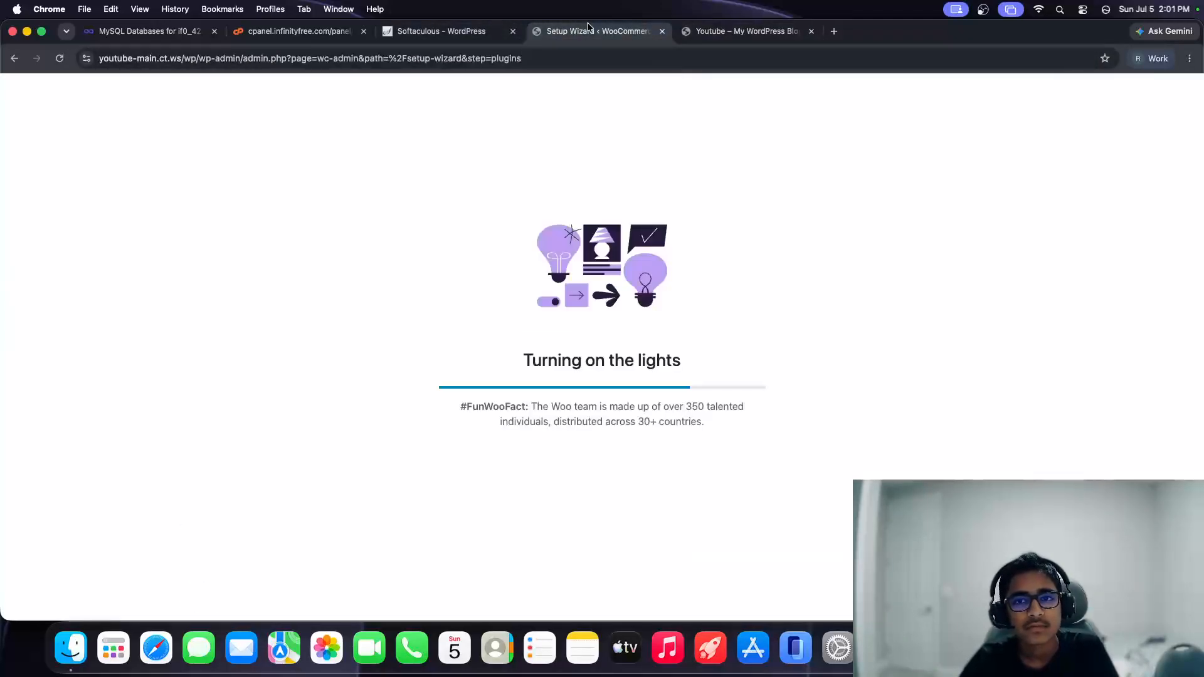
left_click(740, 31)
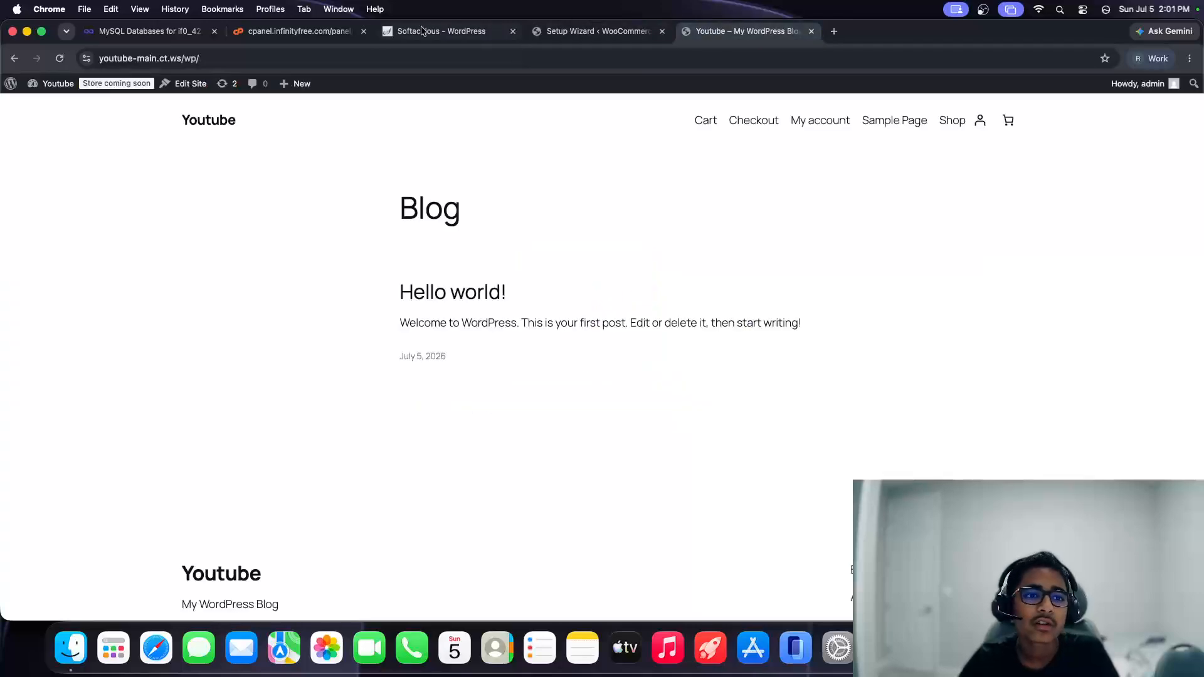
left_click_drag(395, 210, 366, 193)
left_click(564, 31)
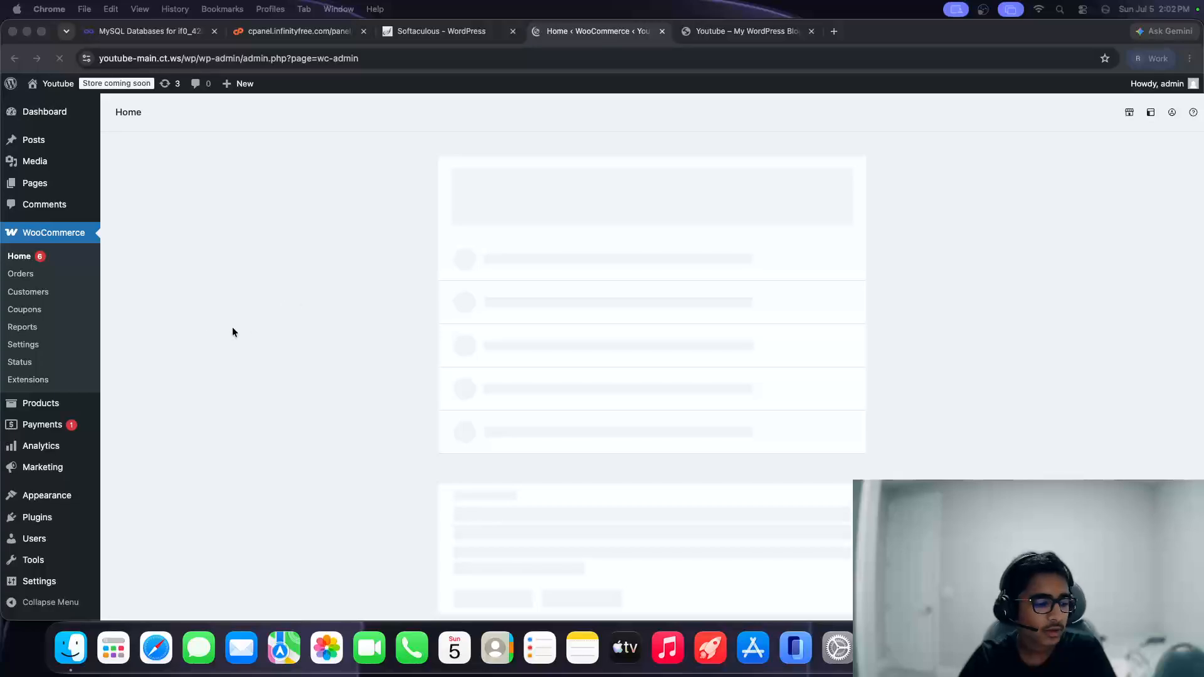
Step: Open the Products list, then start a new product via Add new product
mouse_move(60, 408)
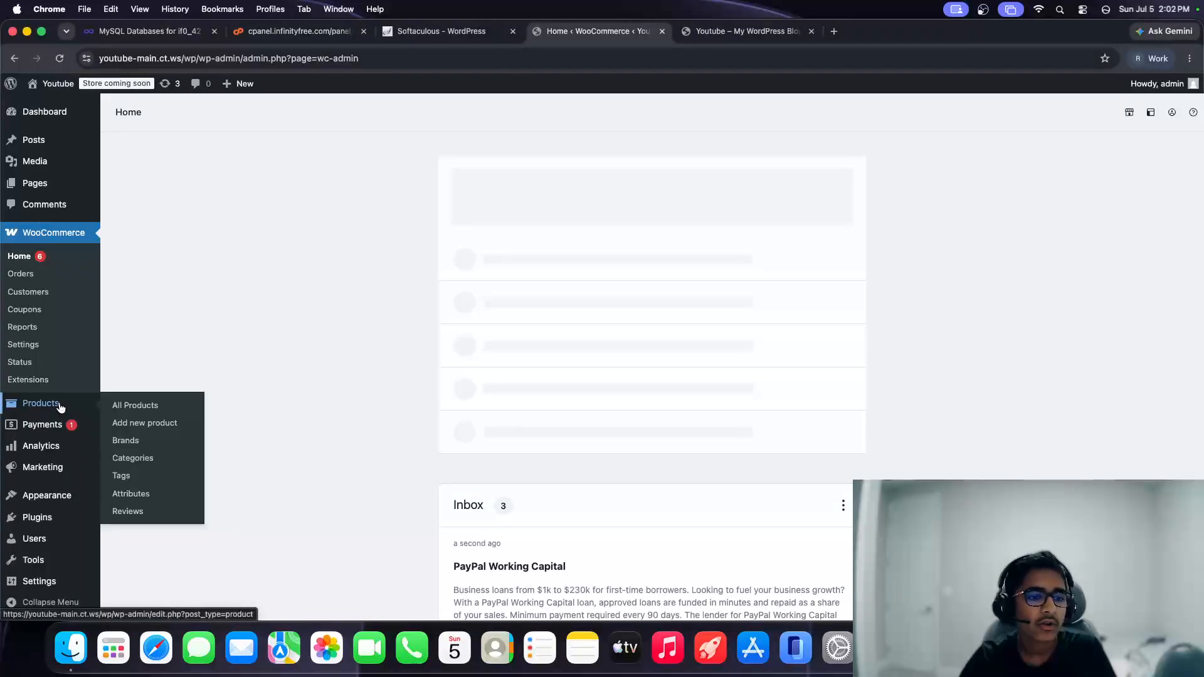
left_click(138, 410)
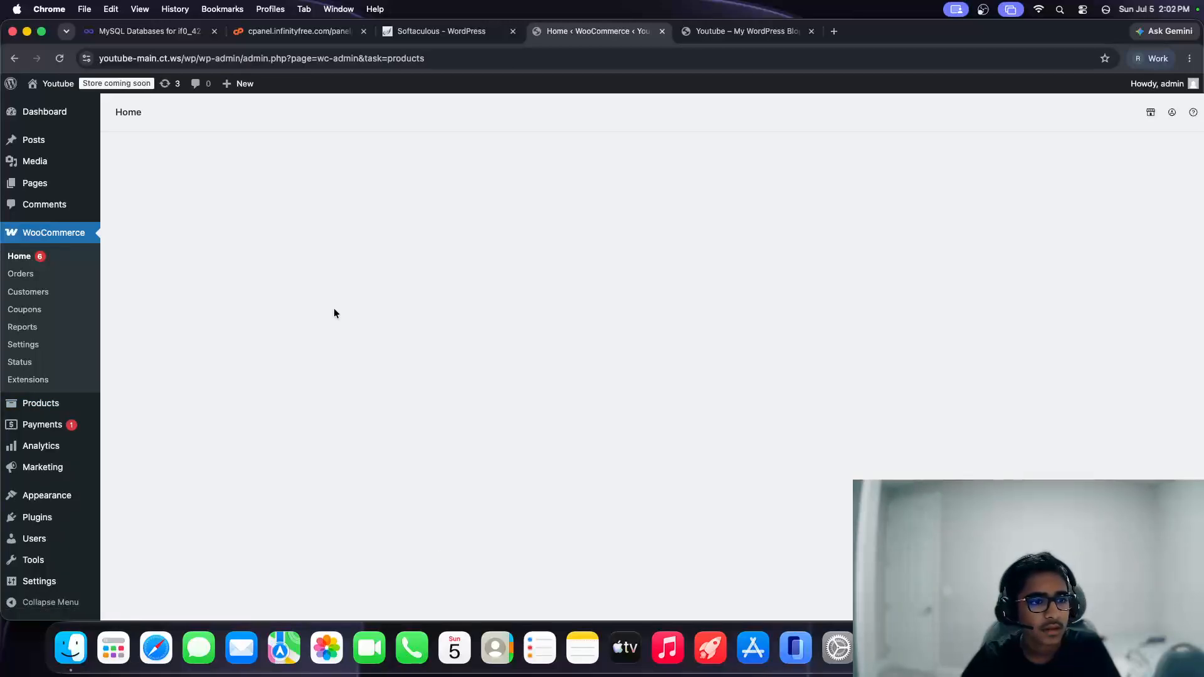
mouse_move(41, 403)
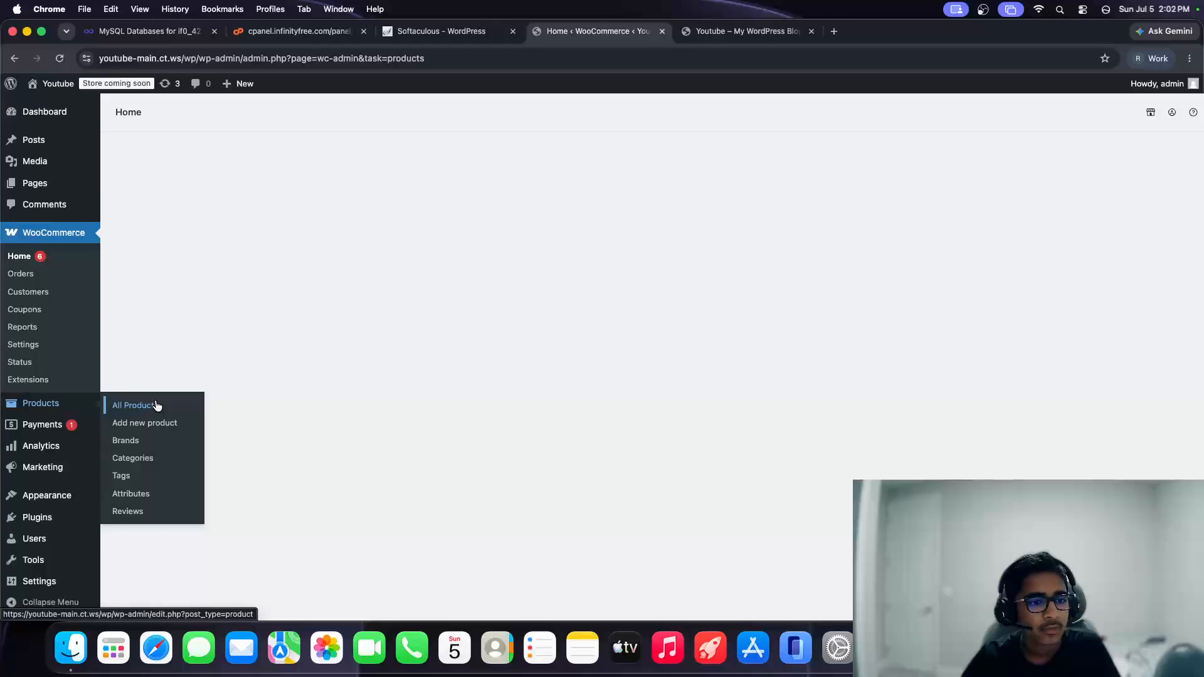
left_click(137, 422)
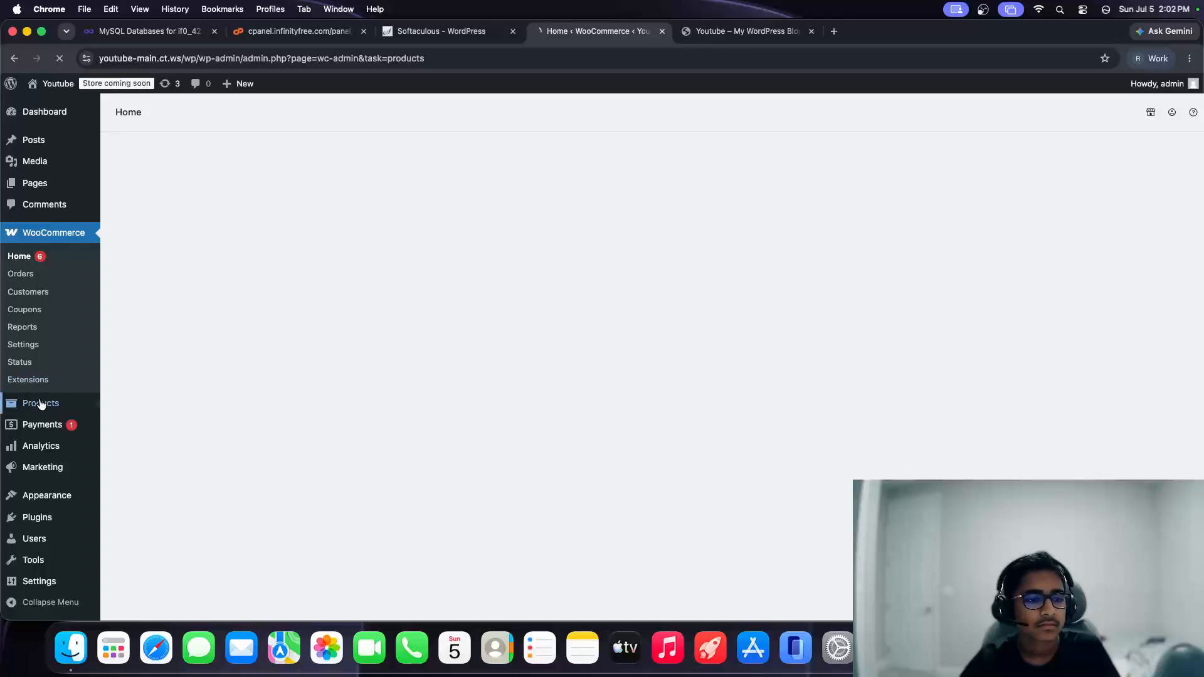
mouse_move(44, 403)
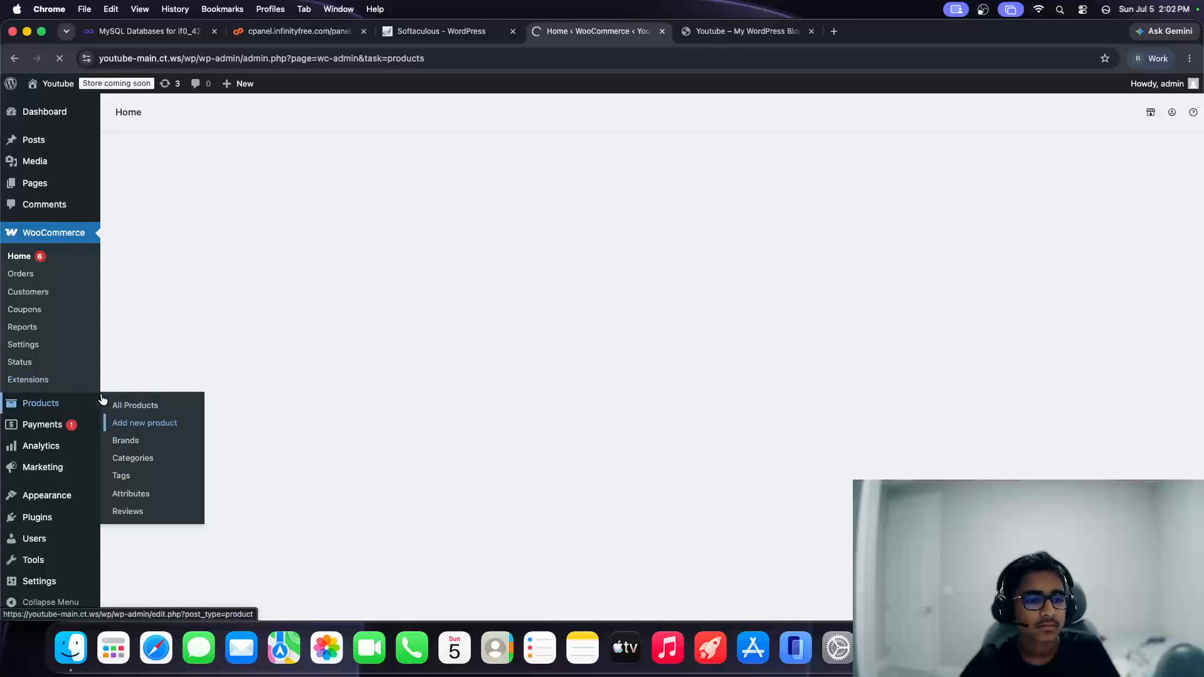
left_click(148, 430)
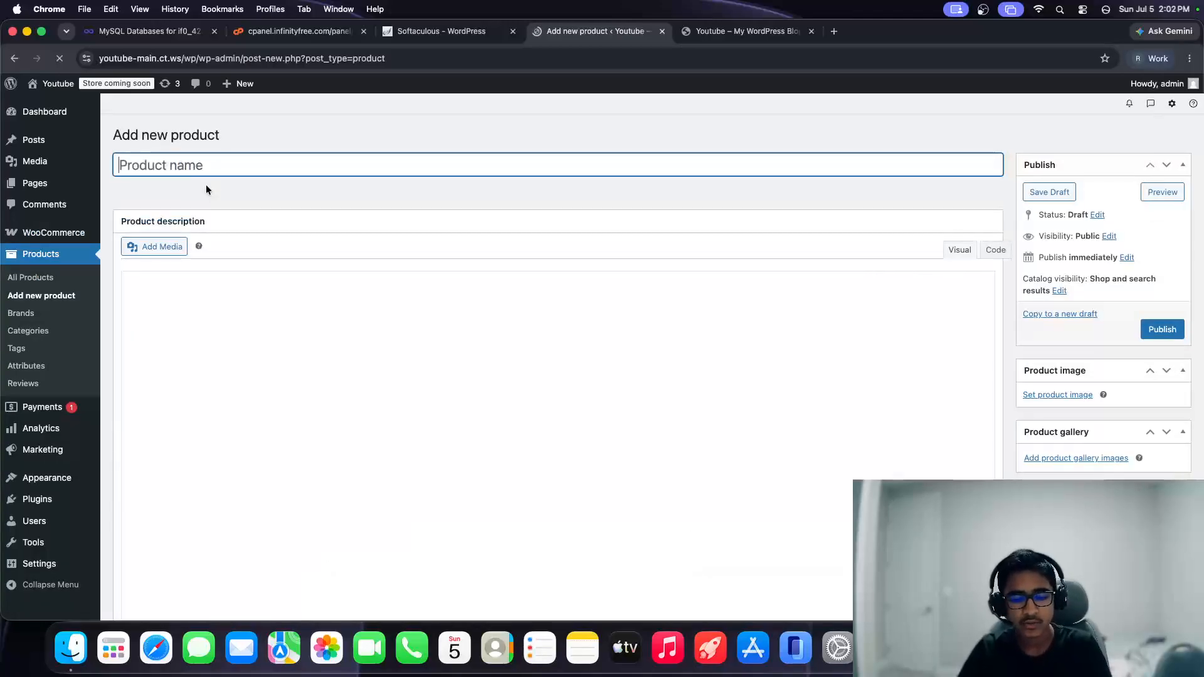
Step: Name the product 'Youtube Testing' with description 'This is a test product for youtube course video'
type("YOutube")
key("alt+BackSpace")
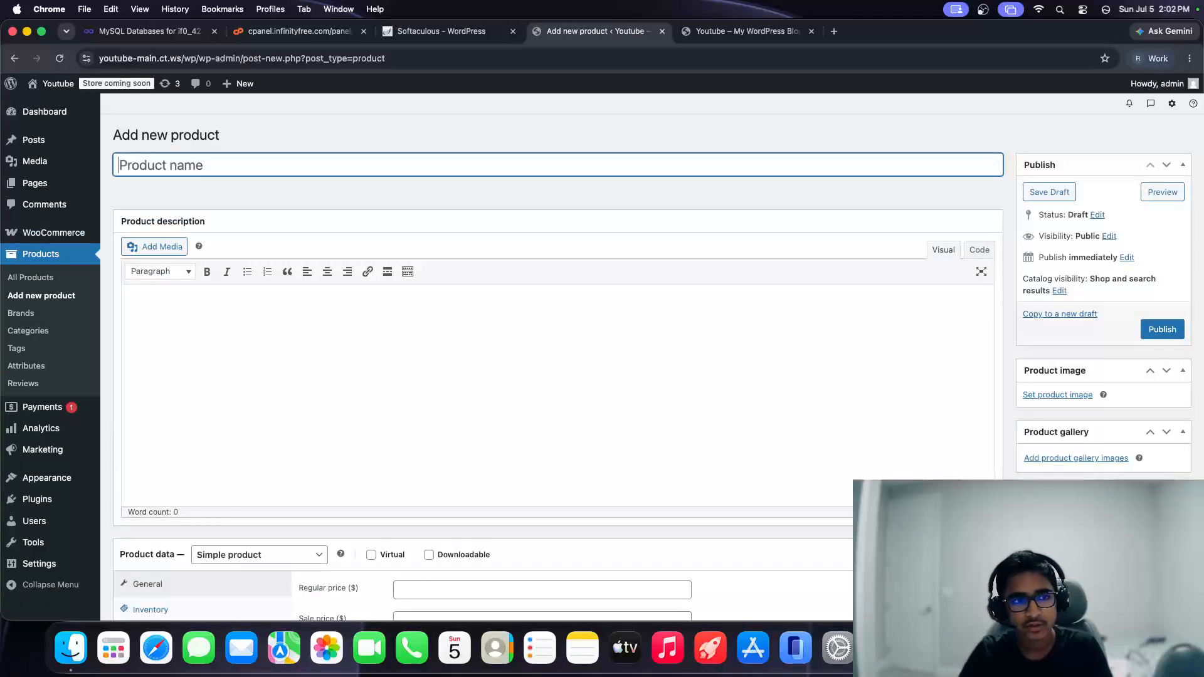
type("Youtube Testing")
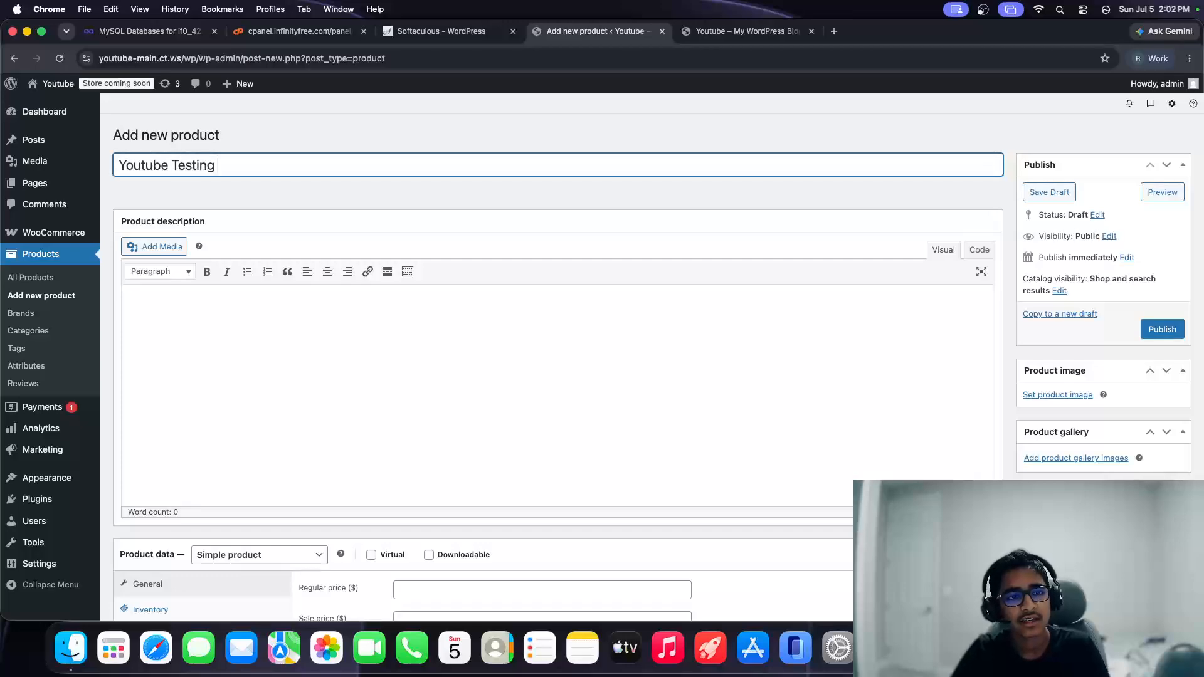
key("Tab")
key("Tab")
key("Tab")
left_click(271, 369)
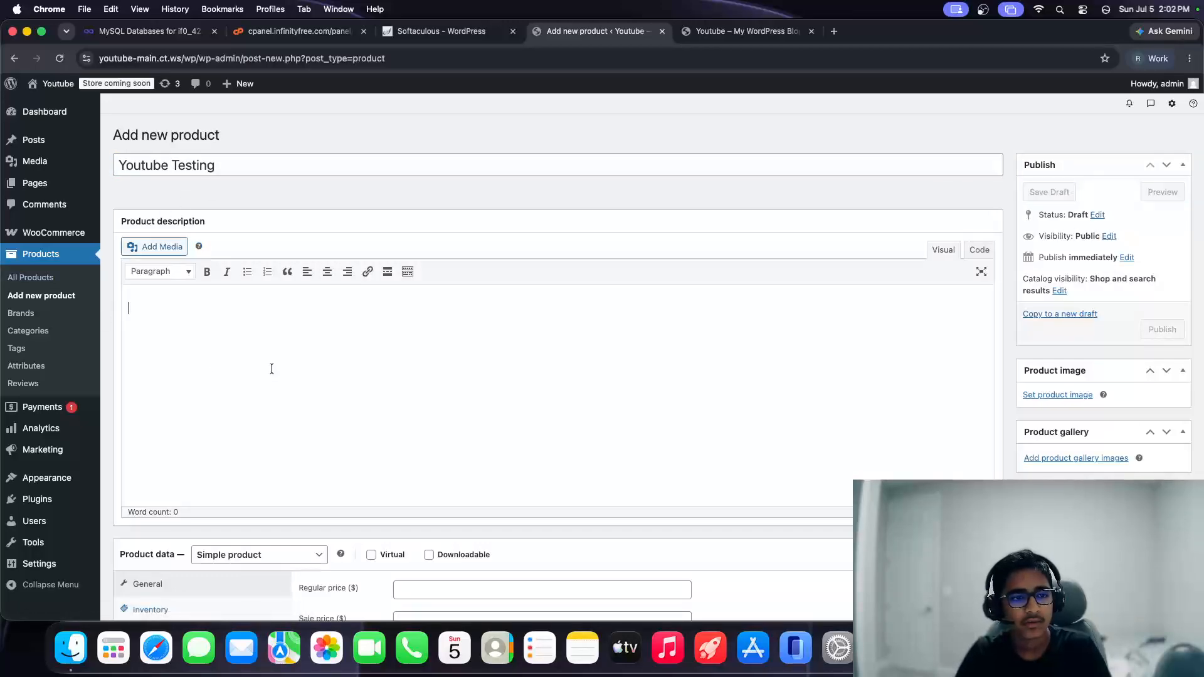
type("This is a te")
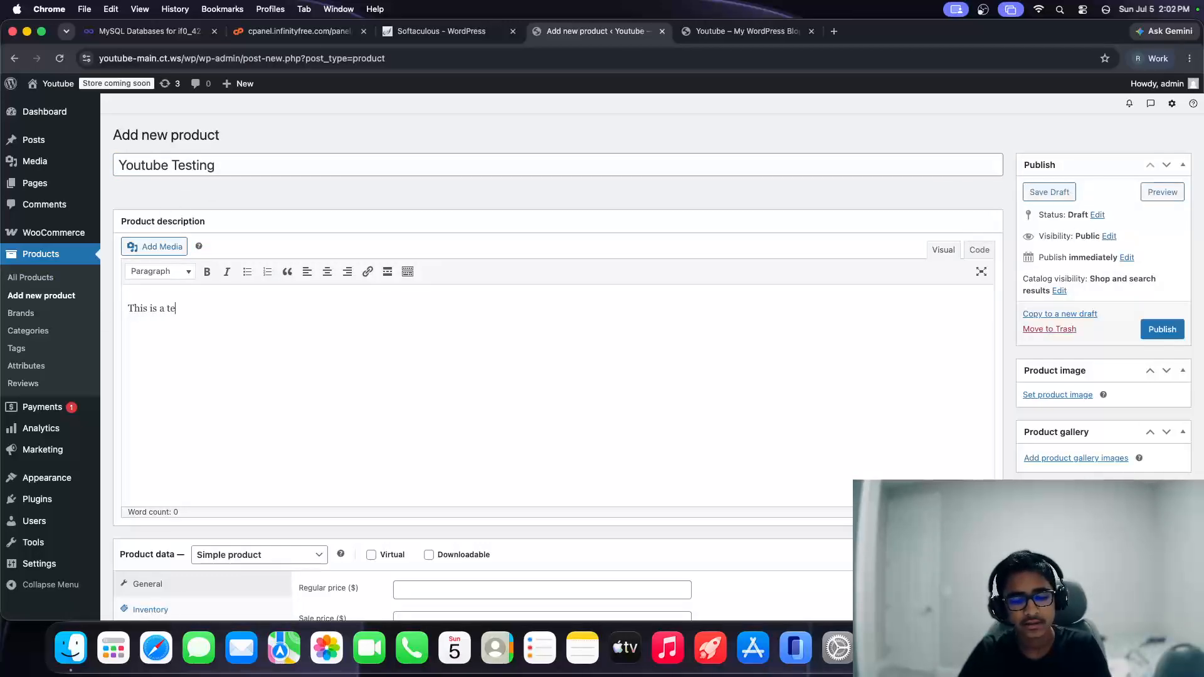
type("st product for ")
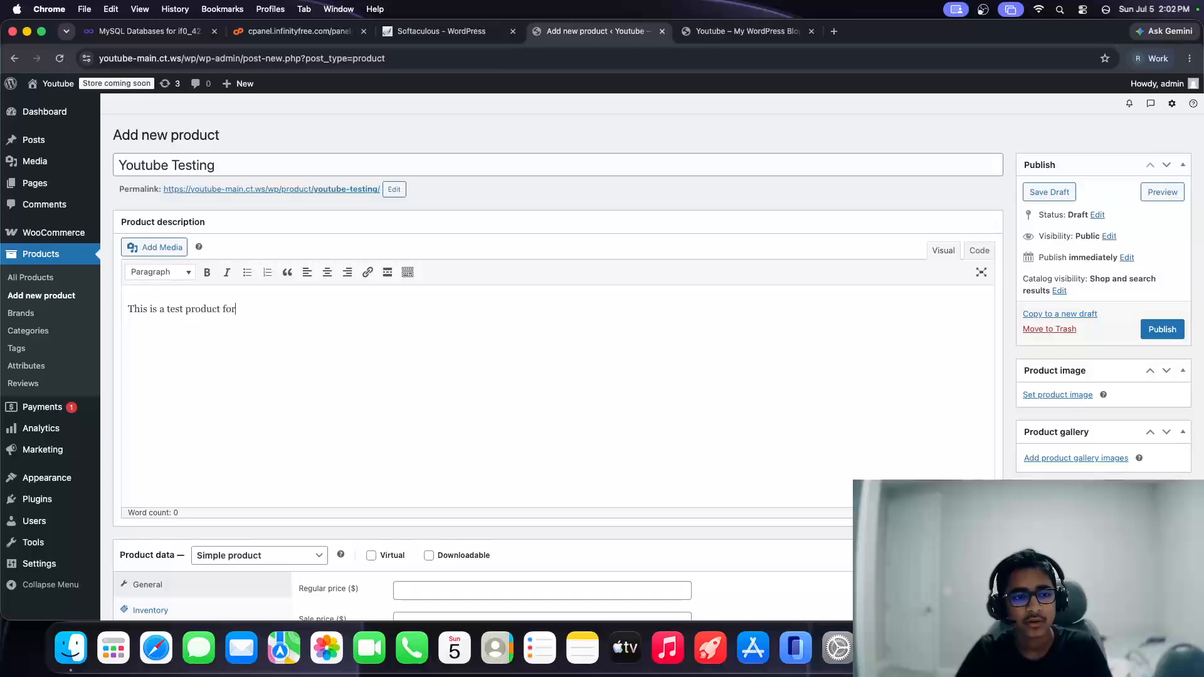
type("youtube course v")
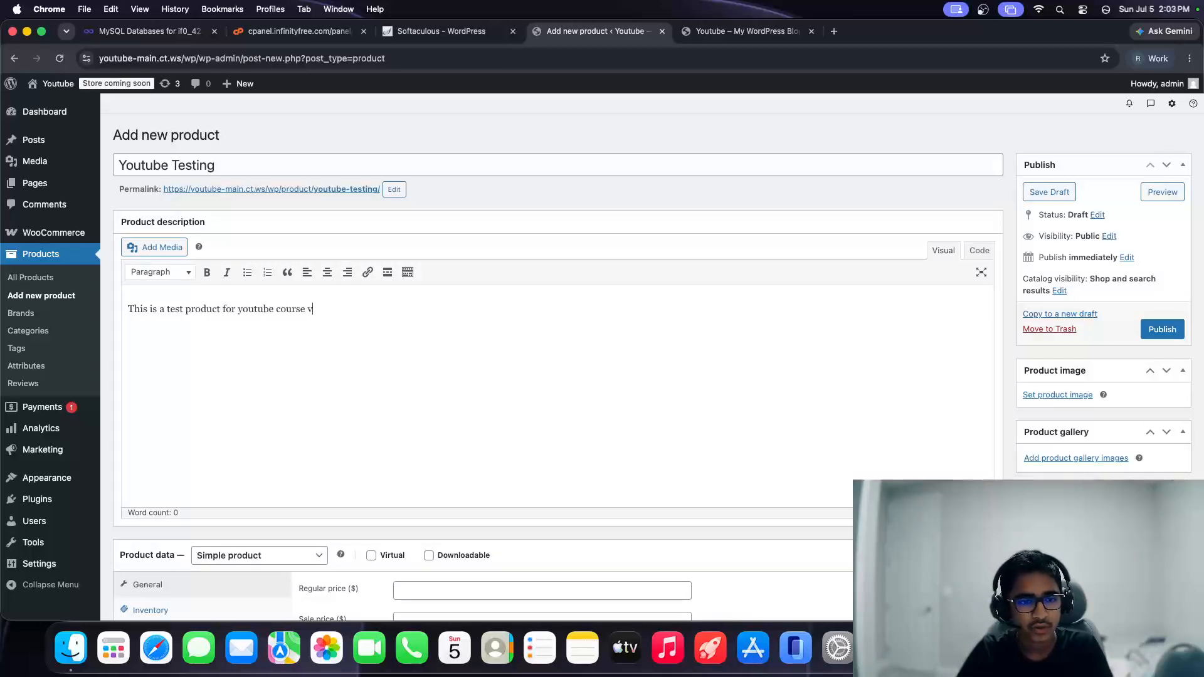
type("ideo")
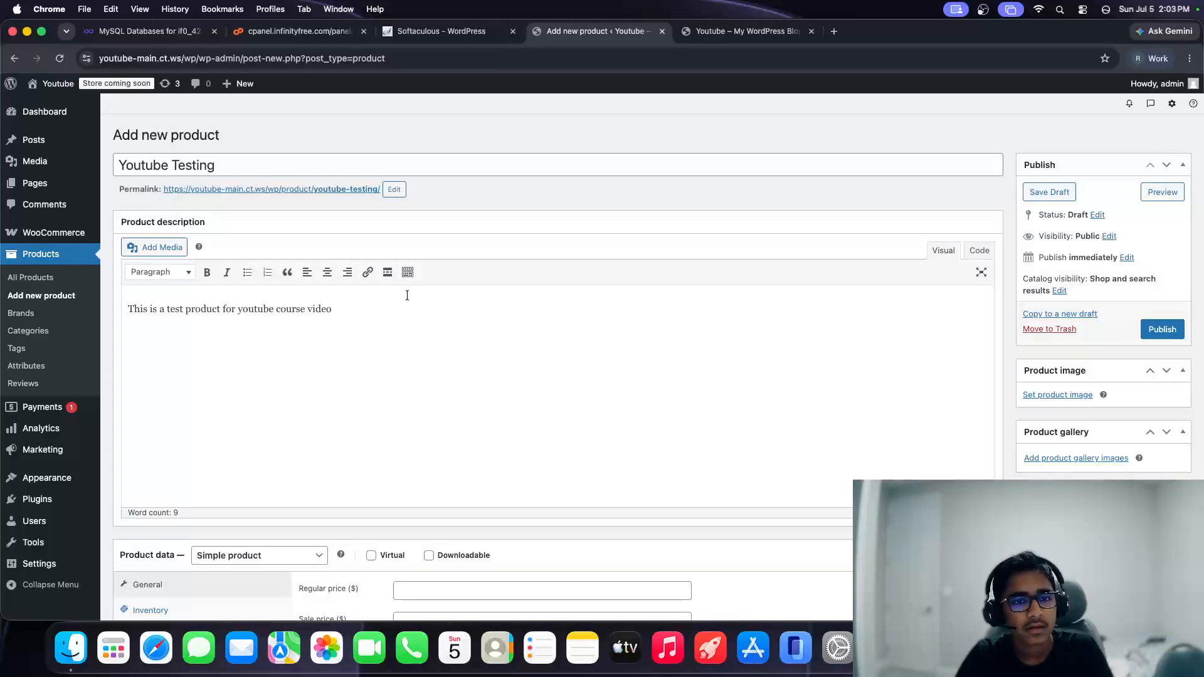
scroll(450, 268, "down", 5)
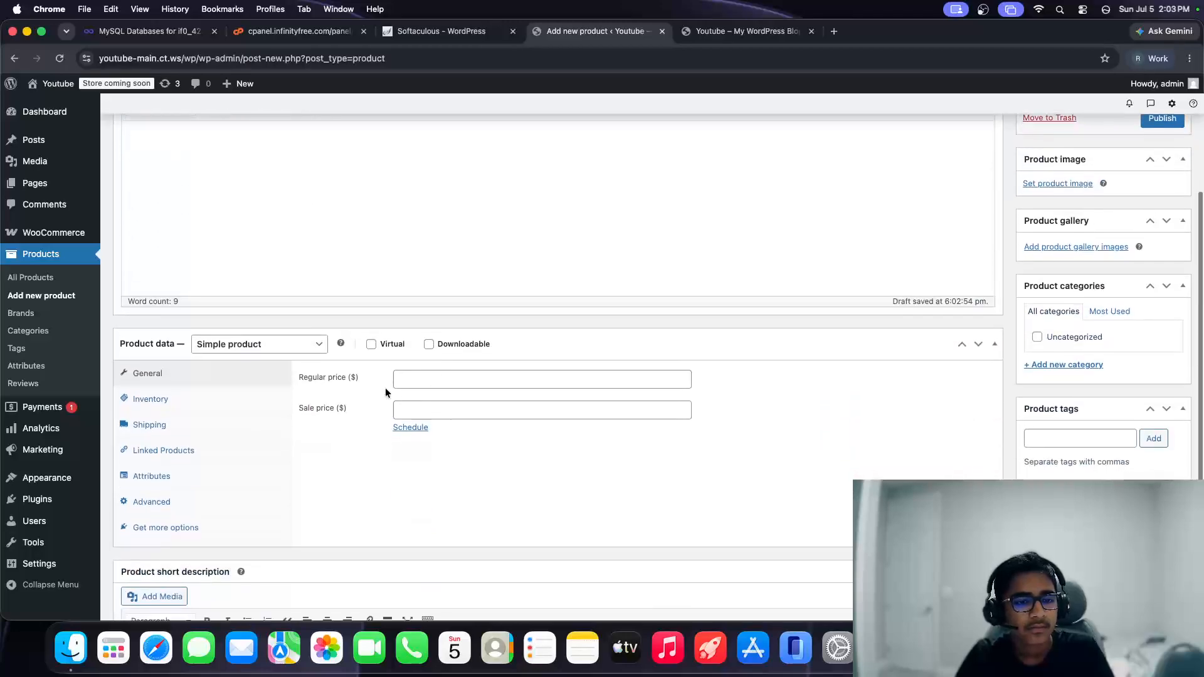
Step: Keep it a simple product with regular price 100 and sale price 80
left_click(274, 345)
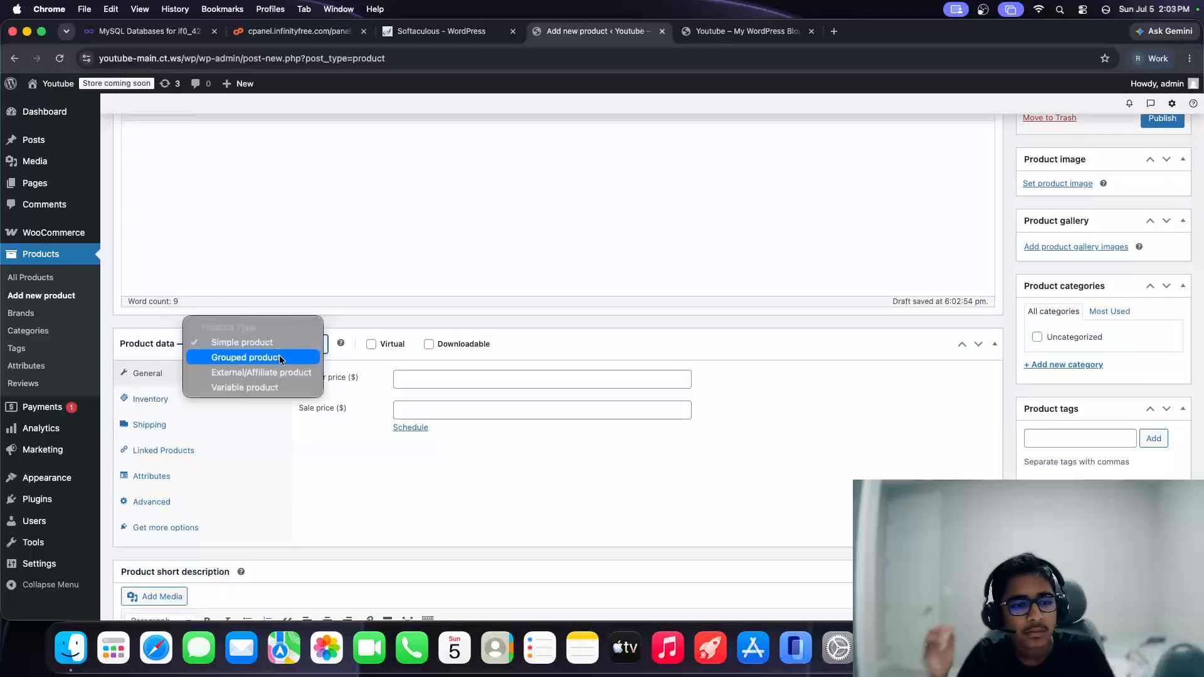
left_click(431, 380)
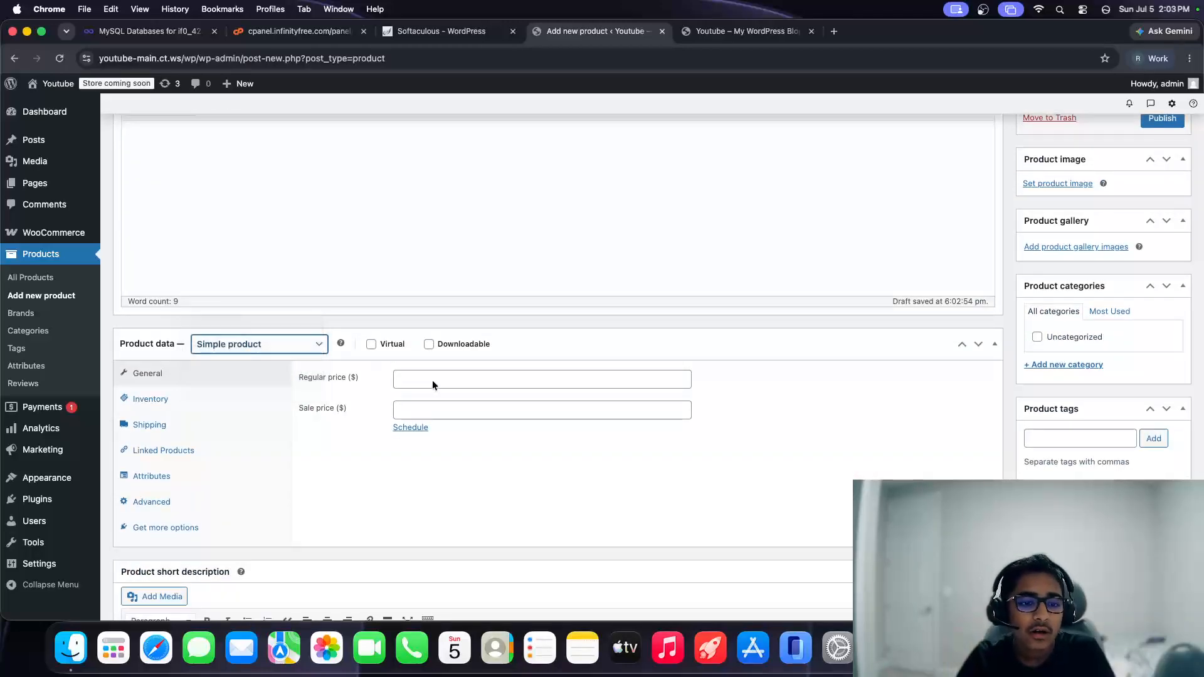
left_click(433, 380)
type("100")
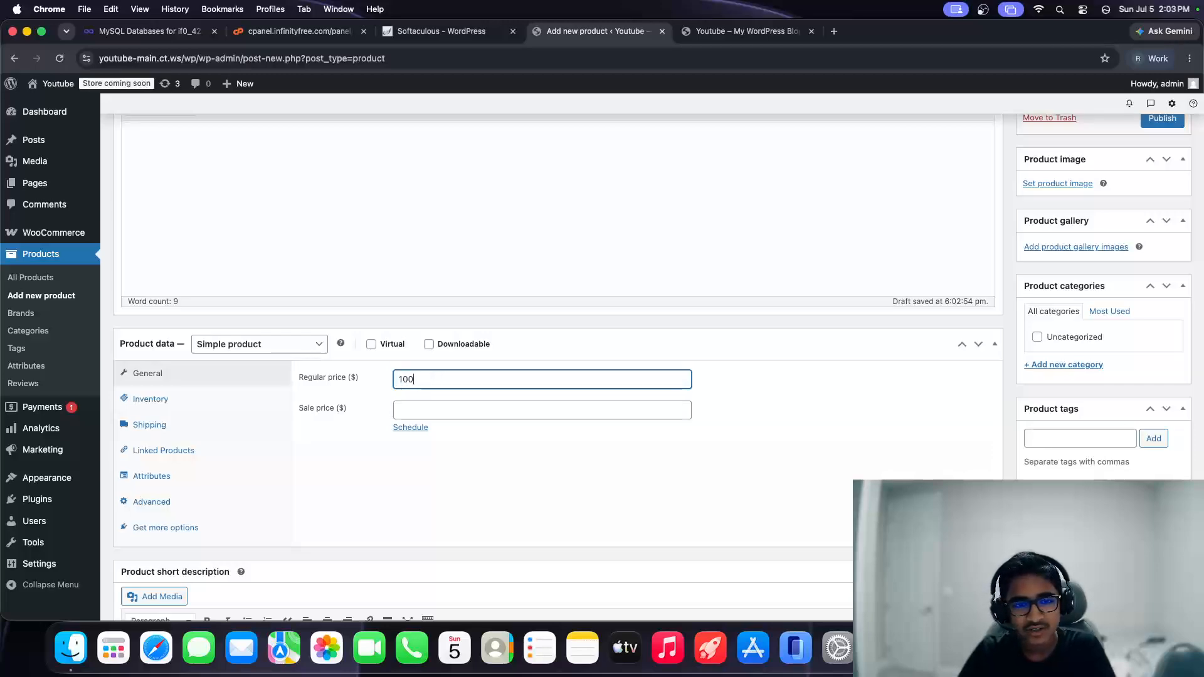
left_click(458, 417)
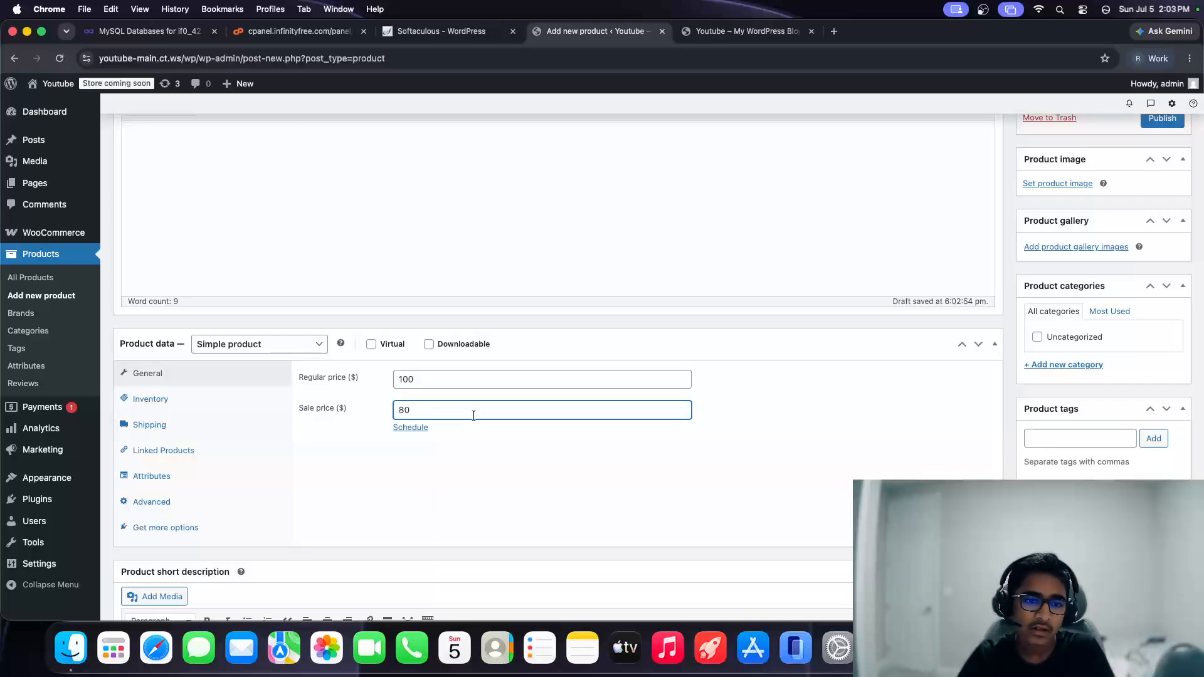
left_click(358, 454)
Step: Write a short description saying it is a test product for youtube to show how to use this
scroll(363, 453, "down", 1)
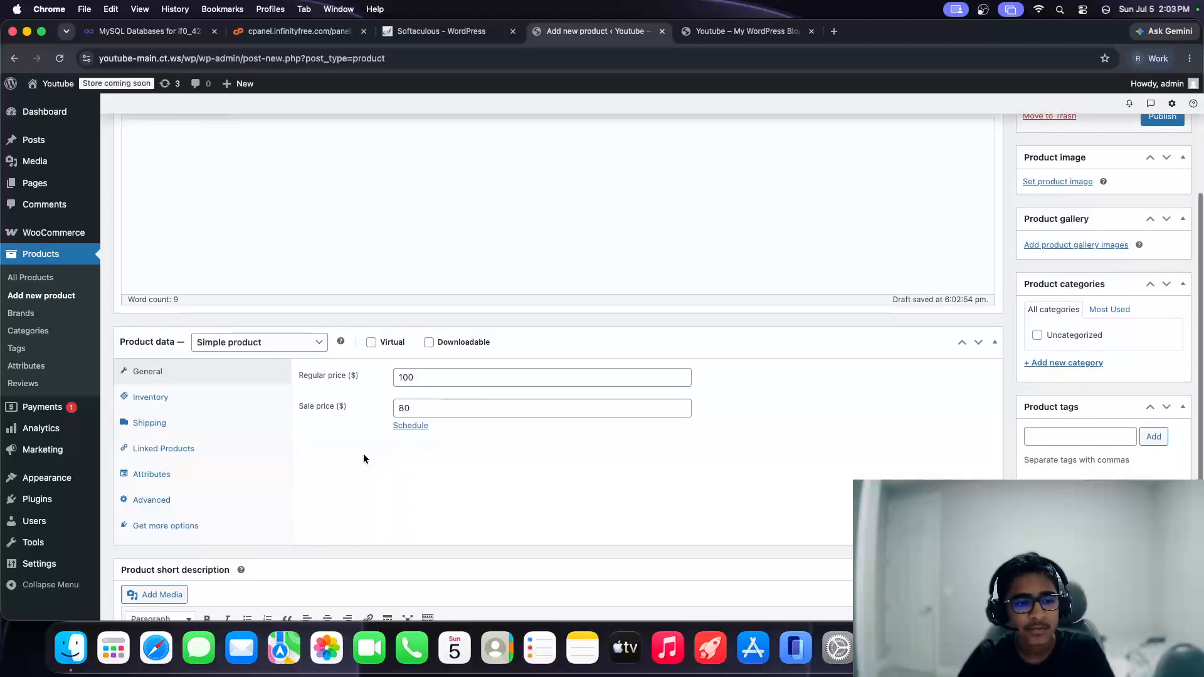
scroll(361, 447, "down", 3)
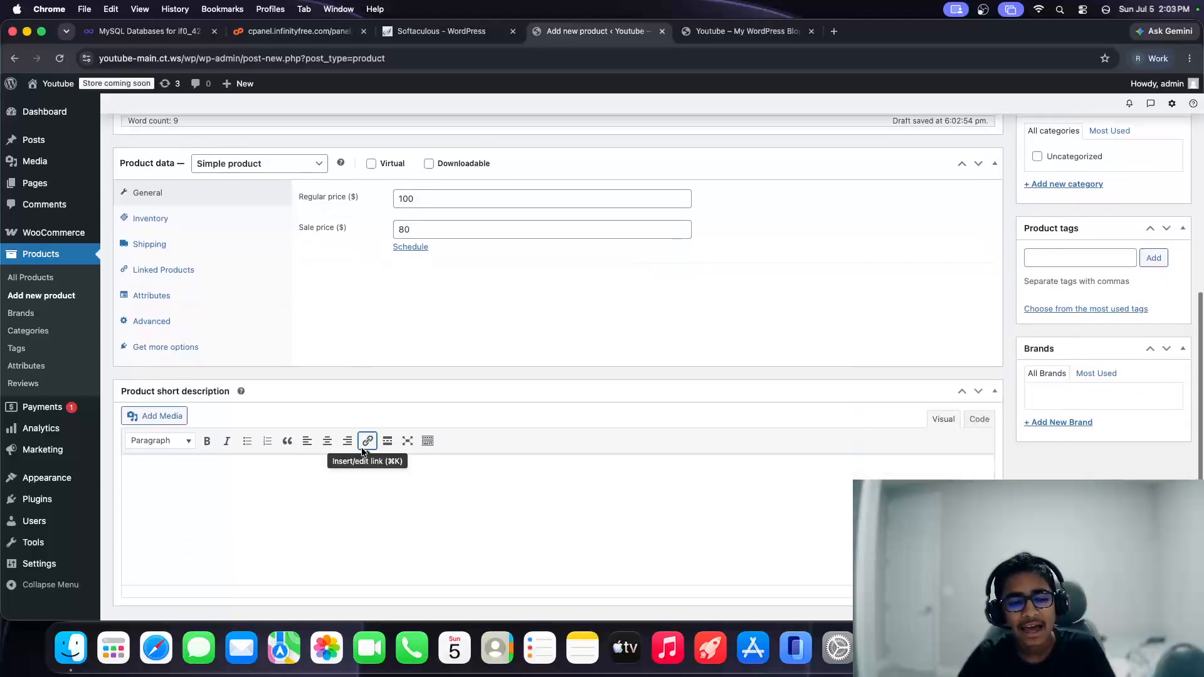
left_click(227, 530)
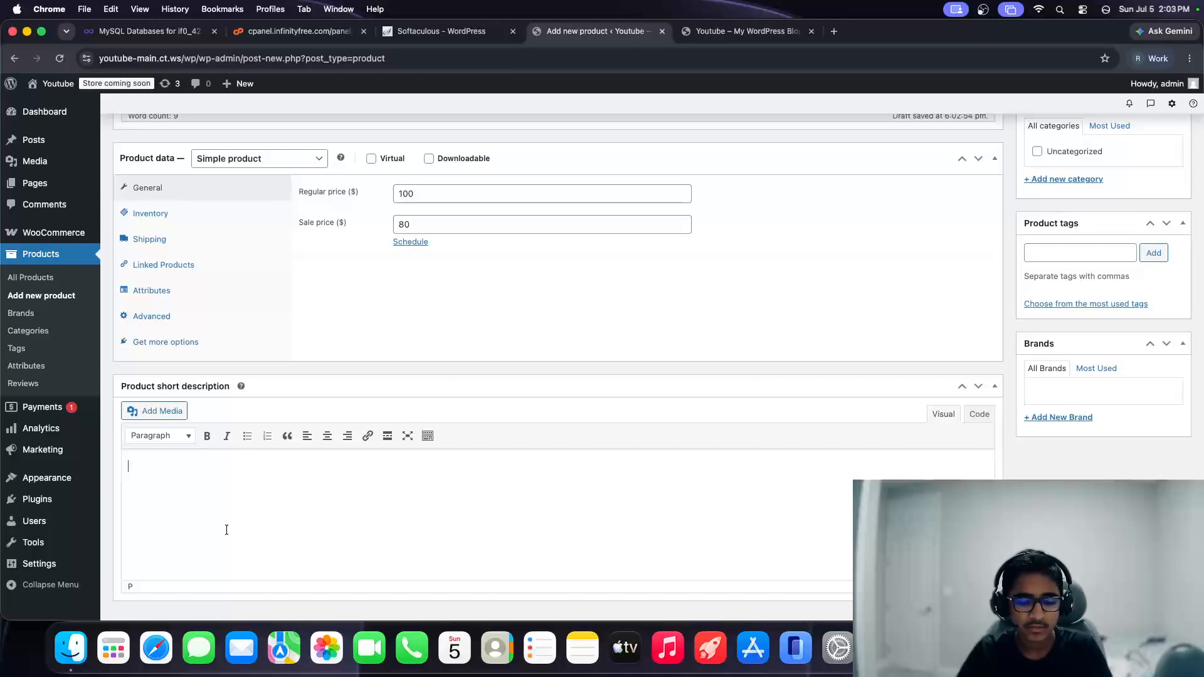
type("This is")
key("BackSpace")
key("BackSpace")
type("i")
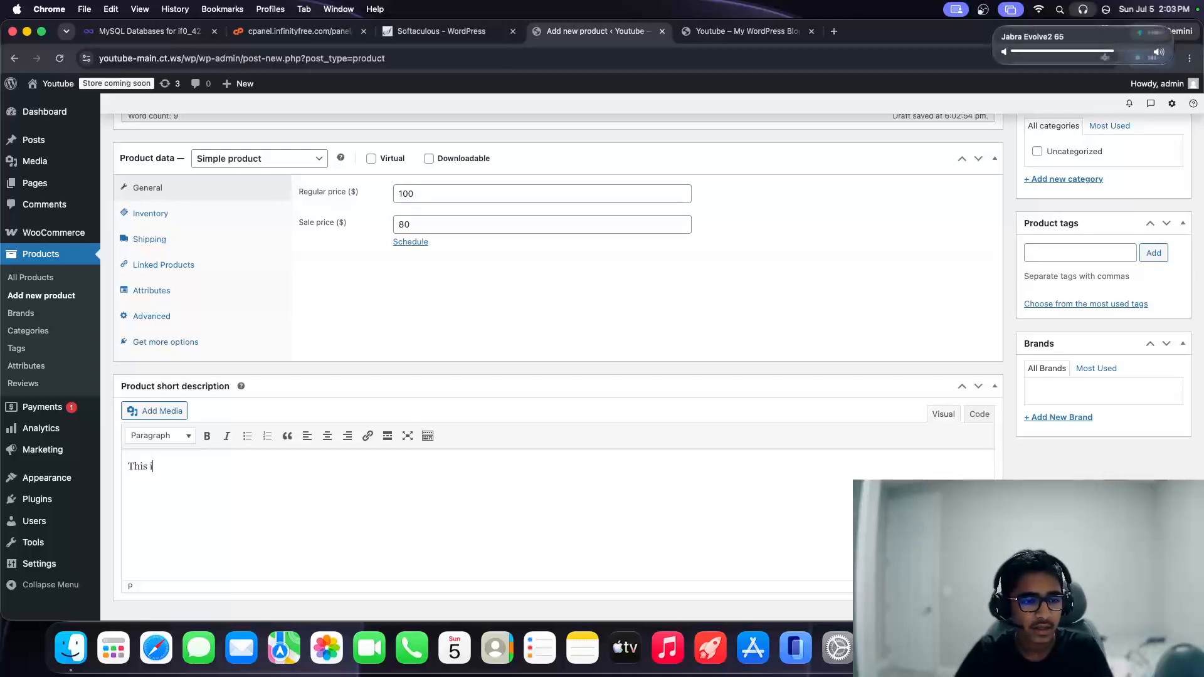
type("s a test pro")
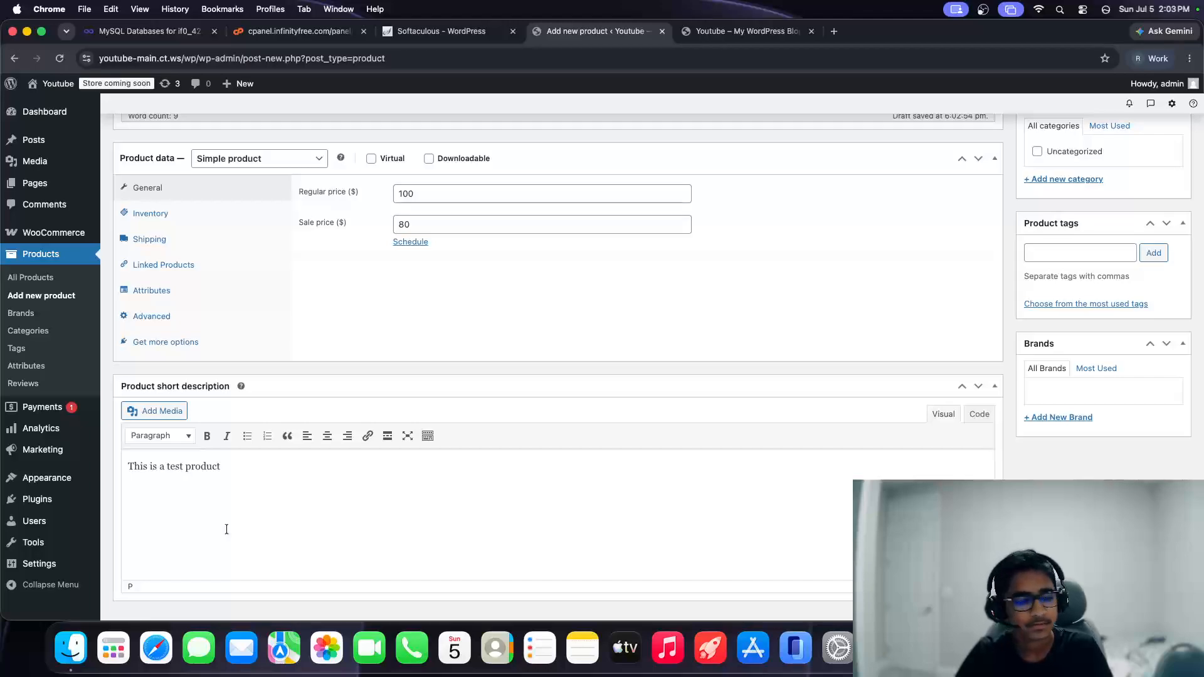
type("duct")
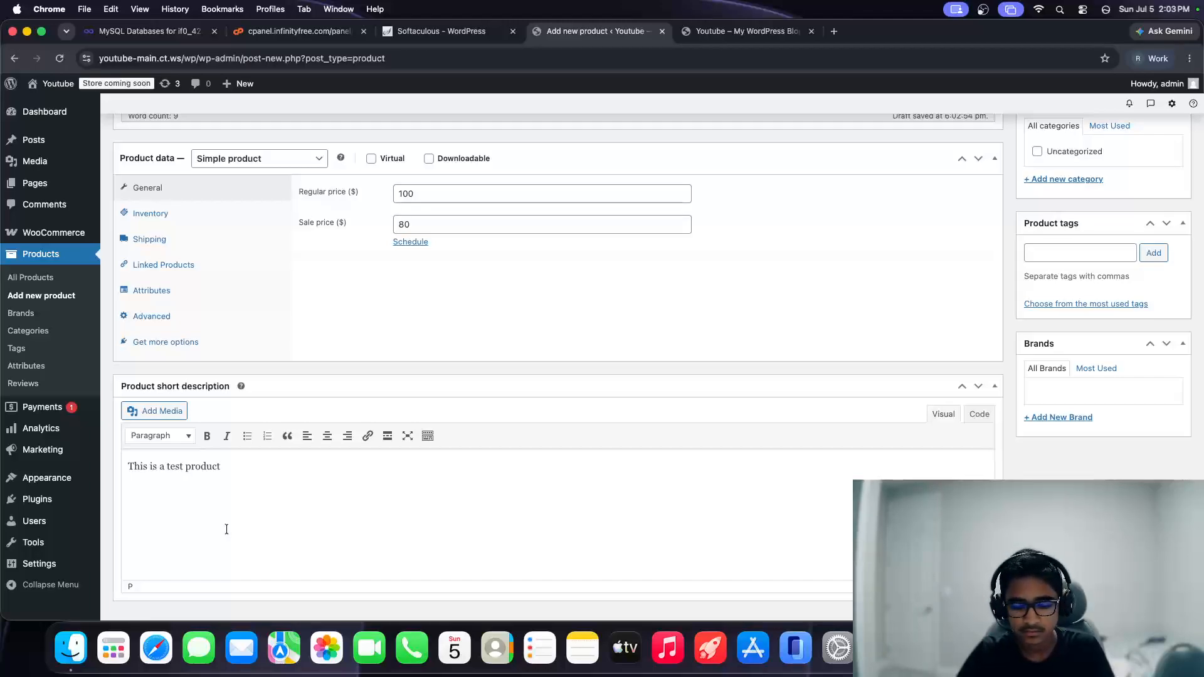
type(" for youtube to s")
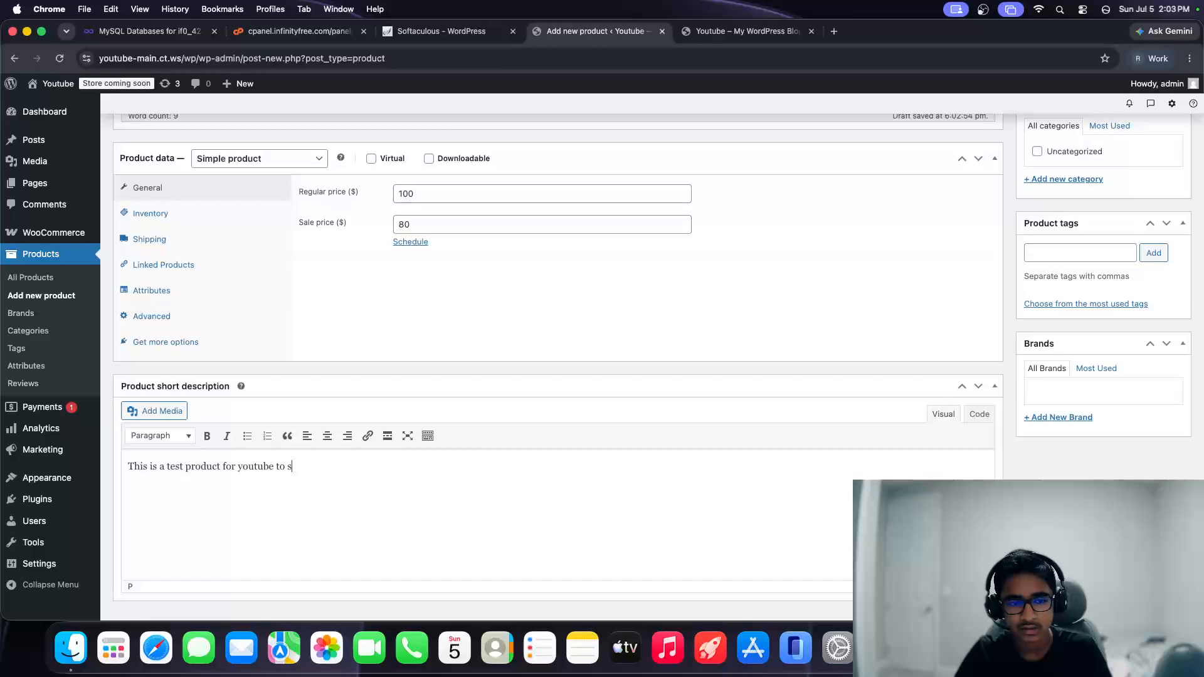
type("how them how to use thi")
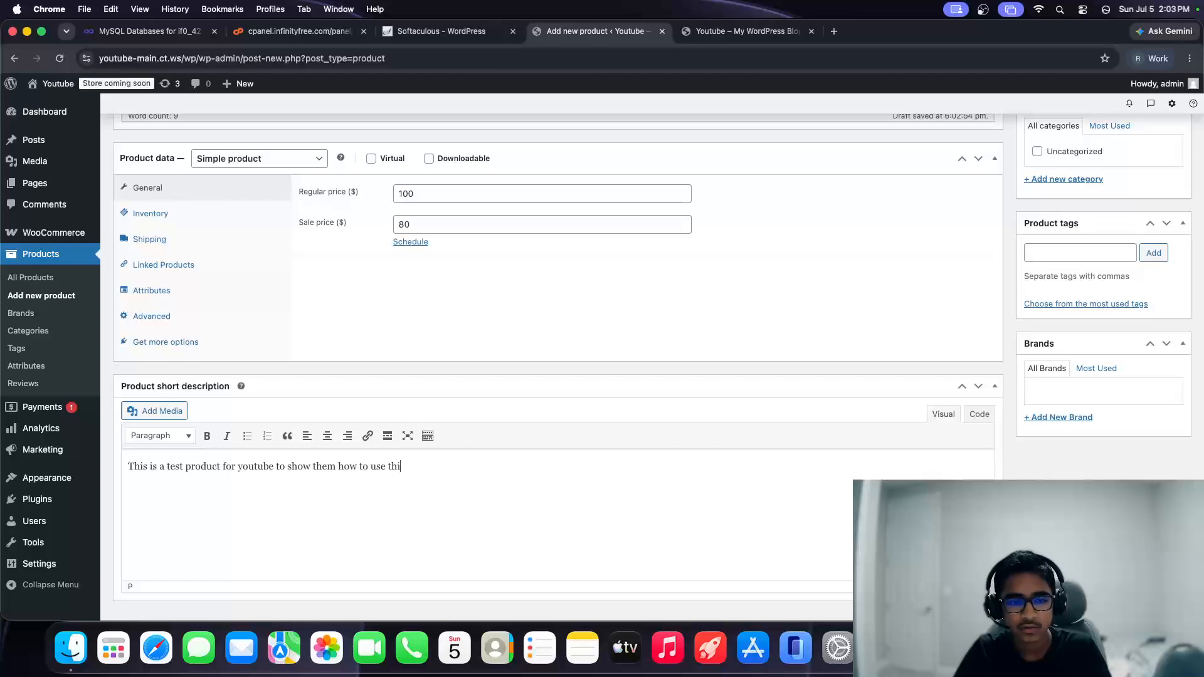
type("s")
Step: Look through the Inventory, Shipping, Linked products, Attributes and Advanced tabs, then return to General
left_click(182, 216)
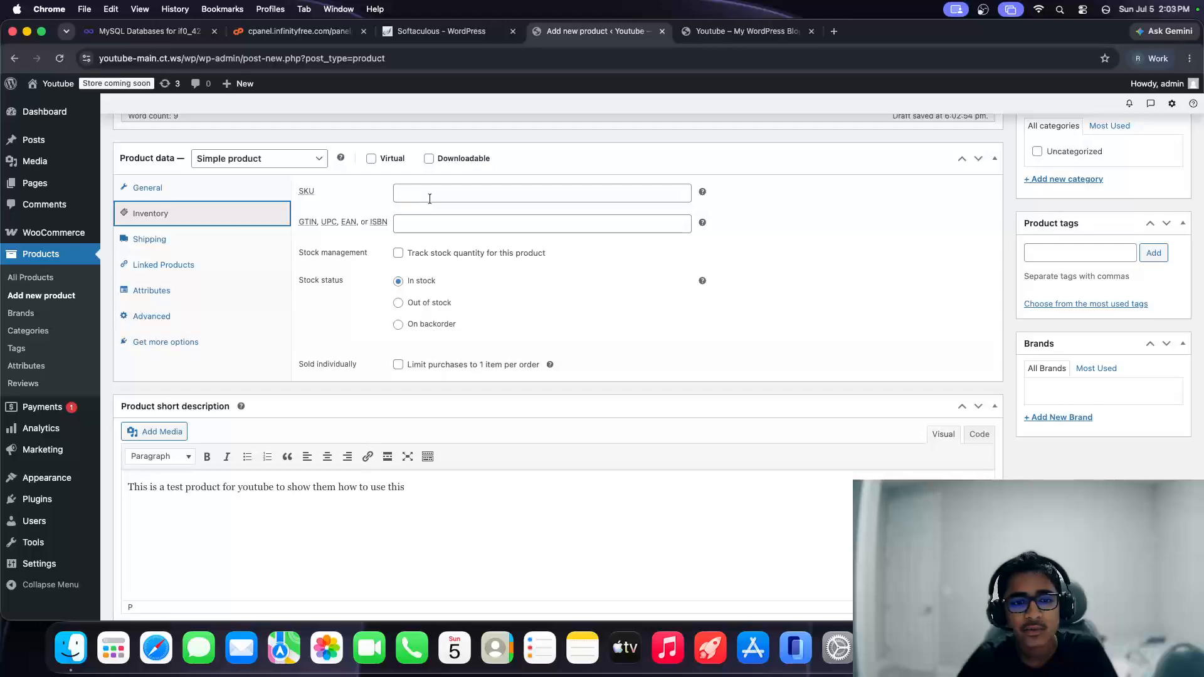
scroll(399, 353, "down", 1)
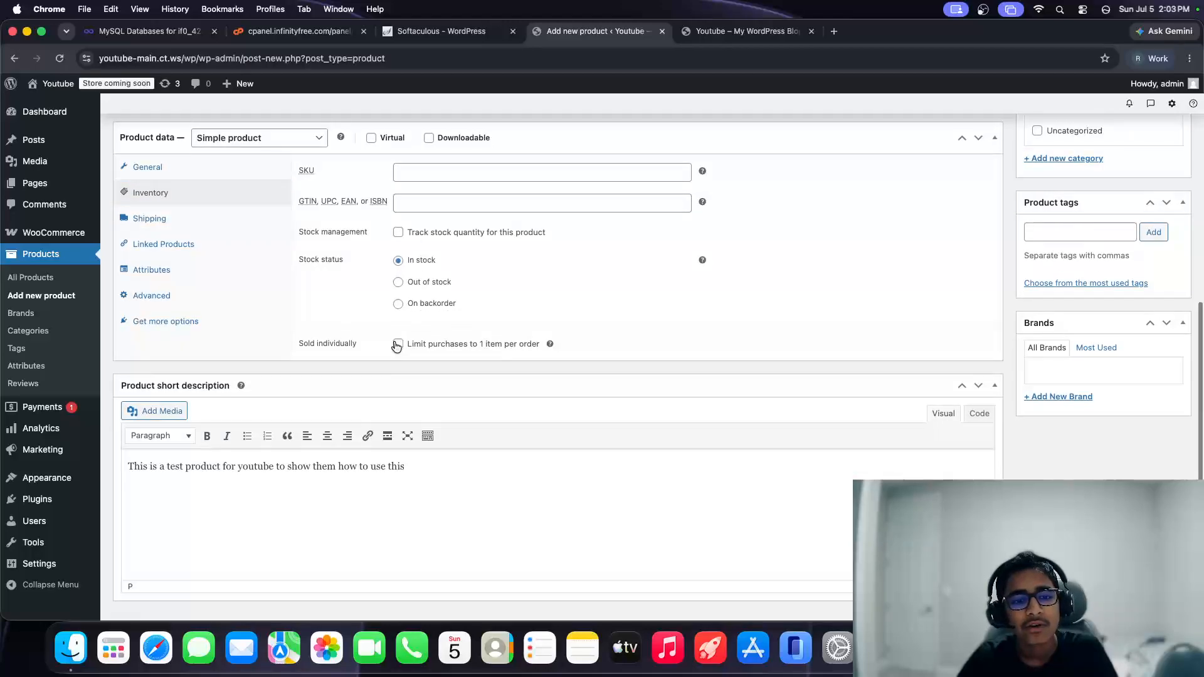
left_click(160, 219)
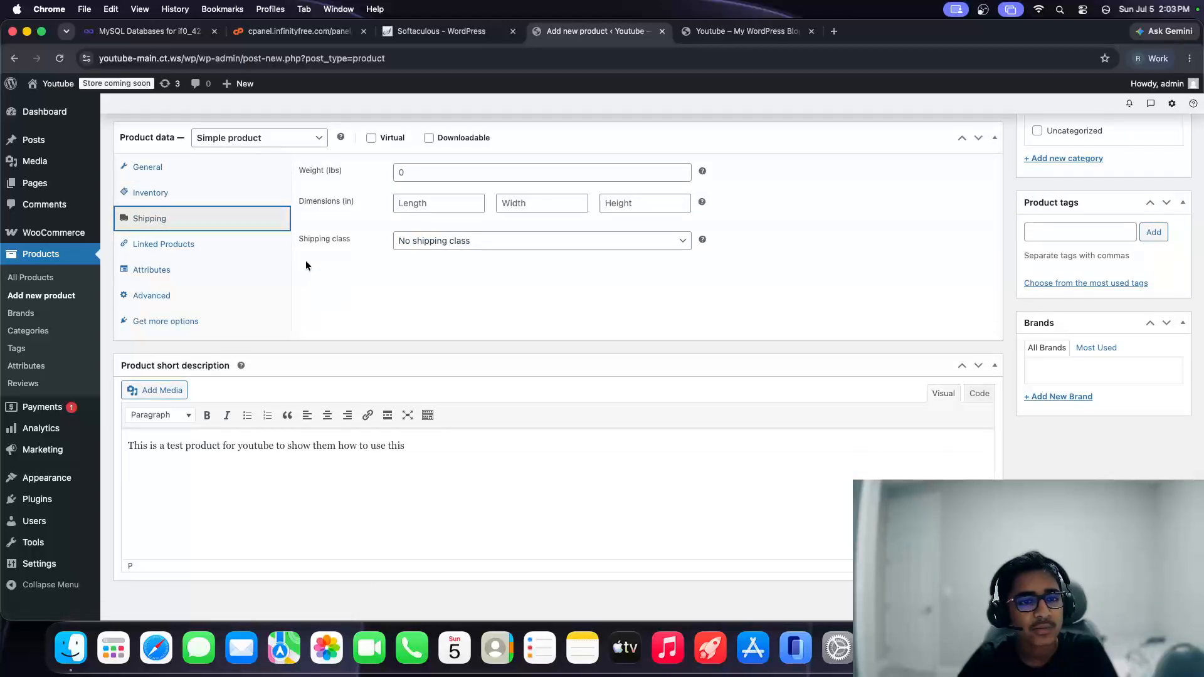
left_click(243, 245)
left_click(231, 268)
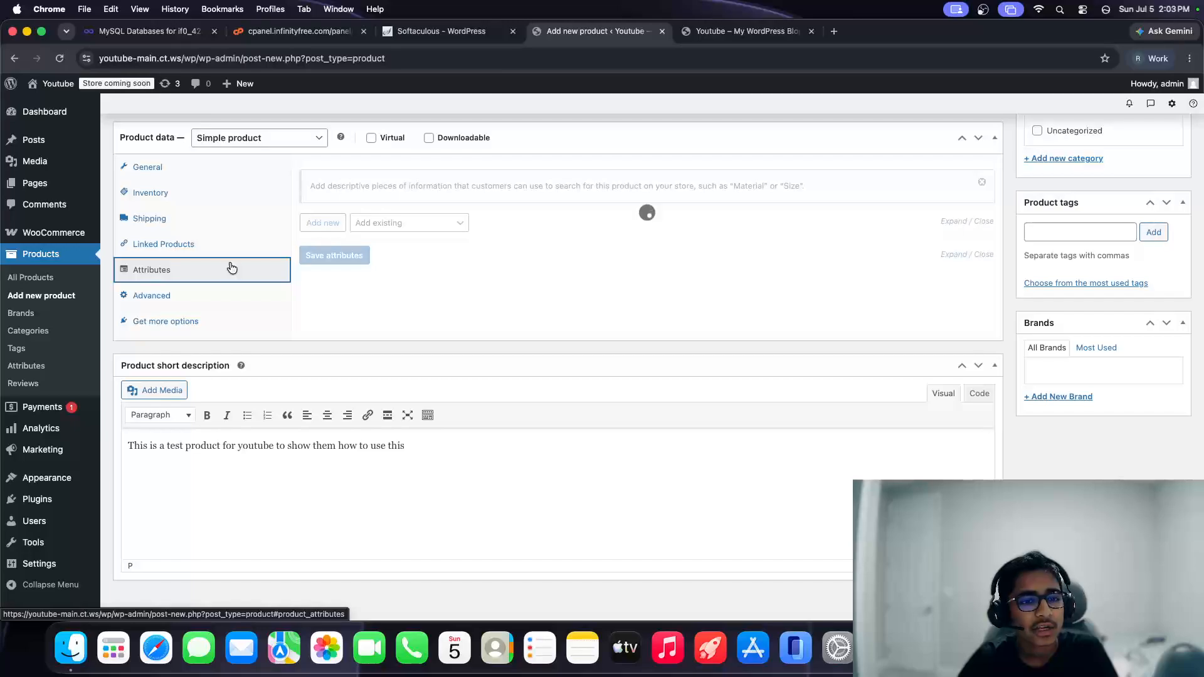
left_click(224, 319)
scroll(225, 316, "up", 2)
scroll(224, 316, "up", 2)
left_click(179, 301)
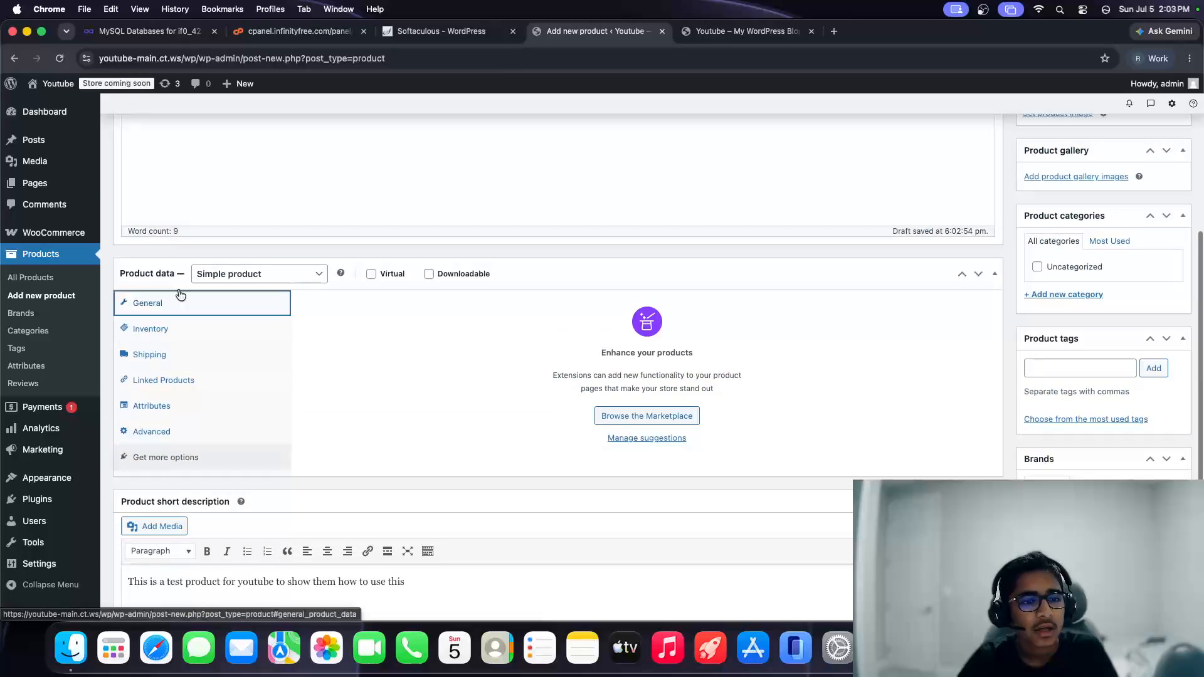
Step: Try the Virtual and Downloadable options, leaving both unchecked
left_click(428, 275)
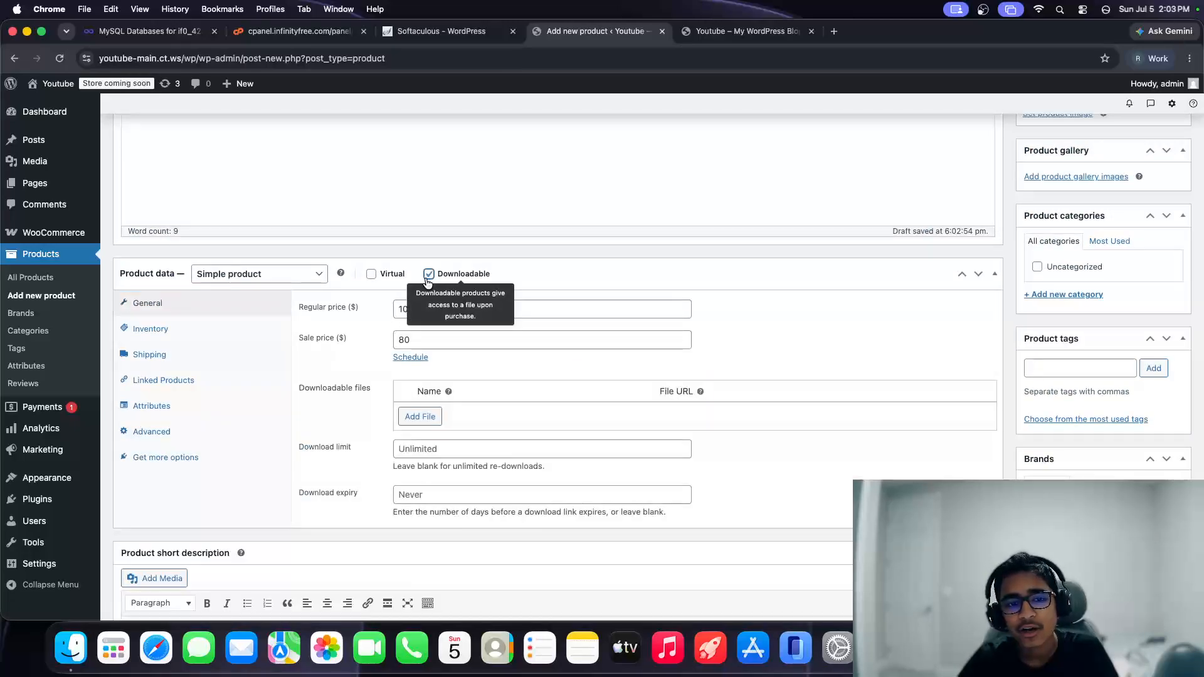
left_click(371, 275)
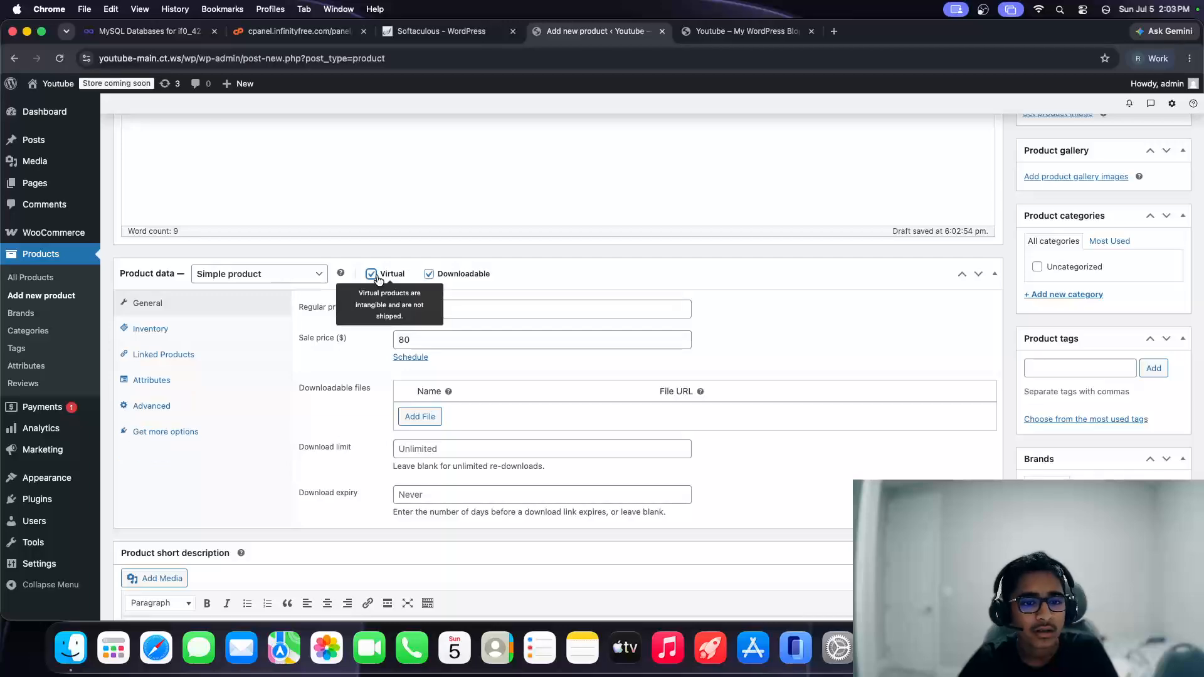
left_click(428, 276)
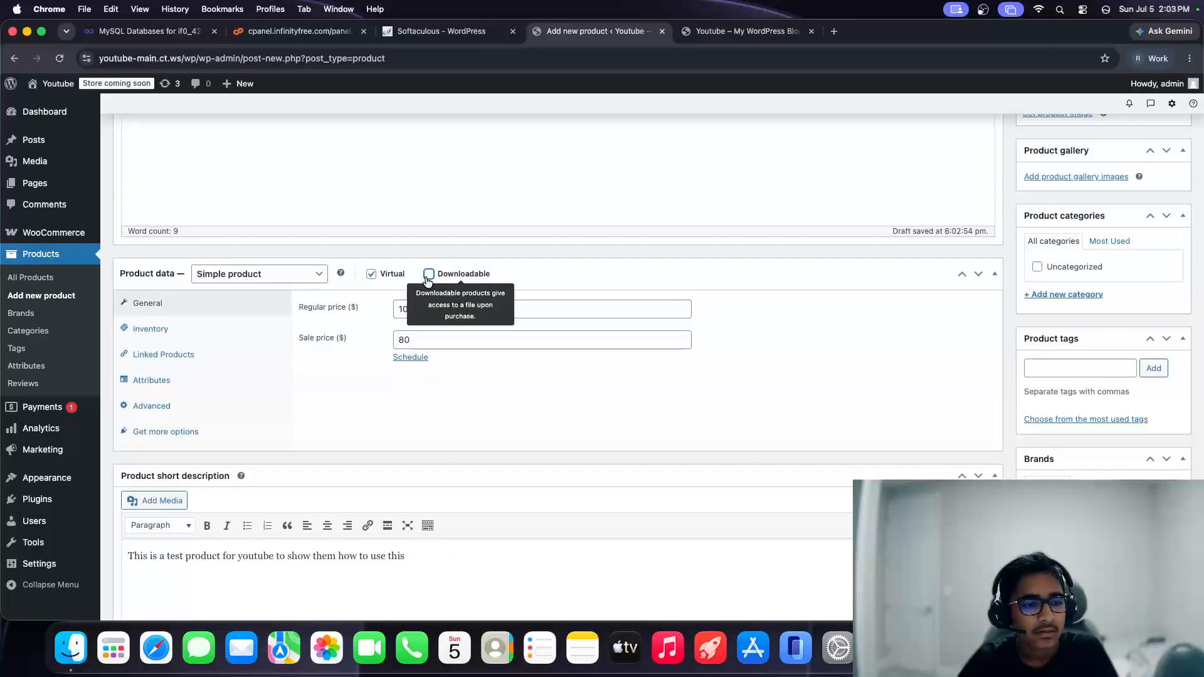
left_click(371, 275)
left_click(370, 275)
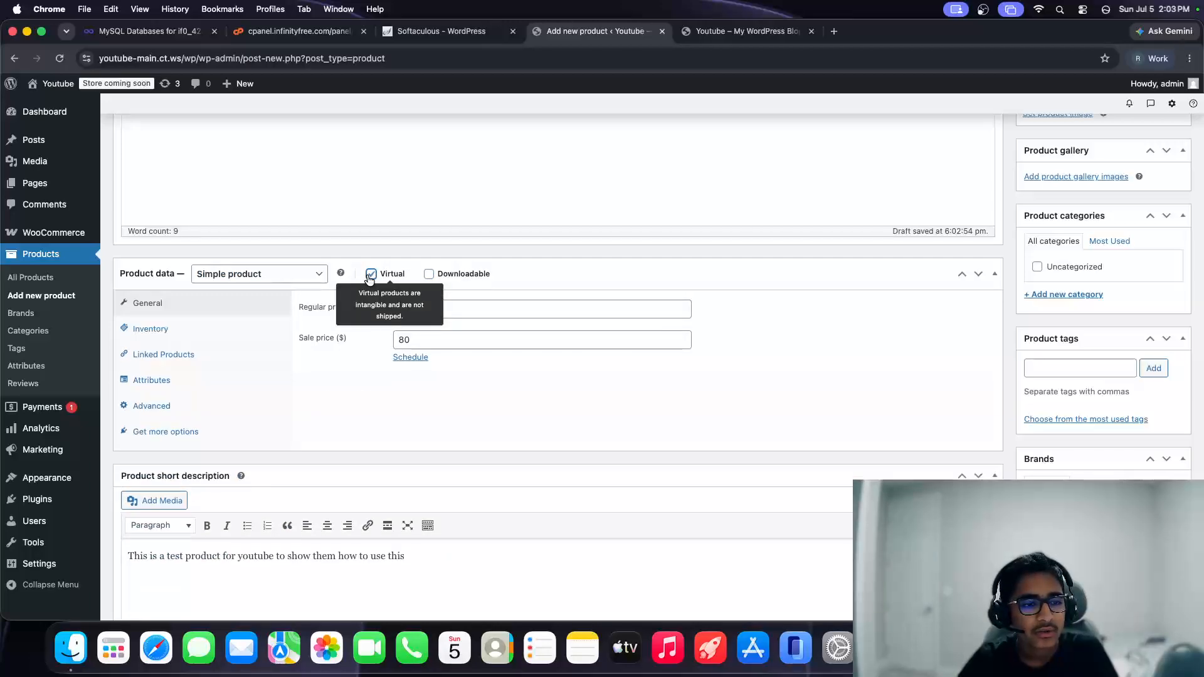
left_click(371, 275)
scroll(728, 392, "up", 3)
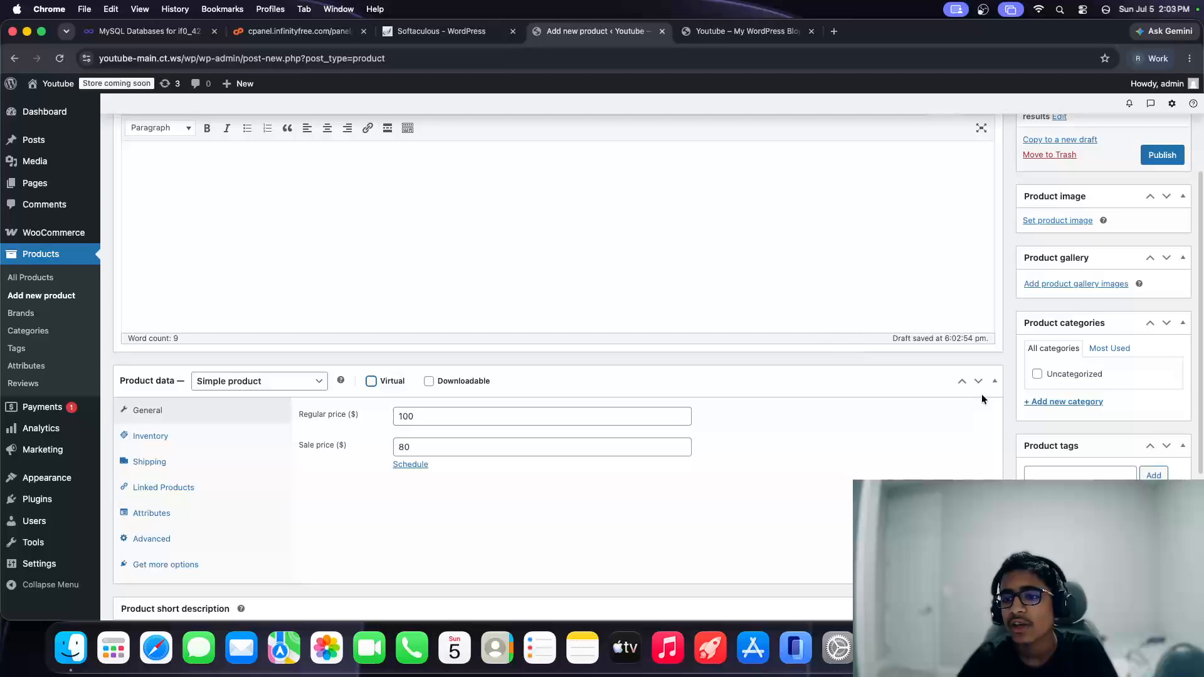
Step: Create a new product category 'Test products' for the product
left_click(1032, 402)
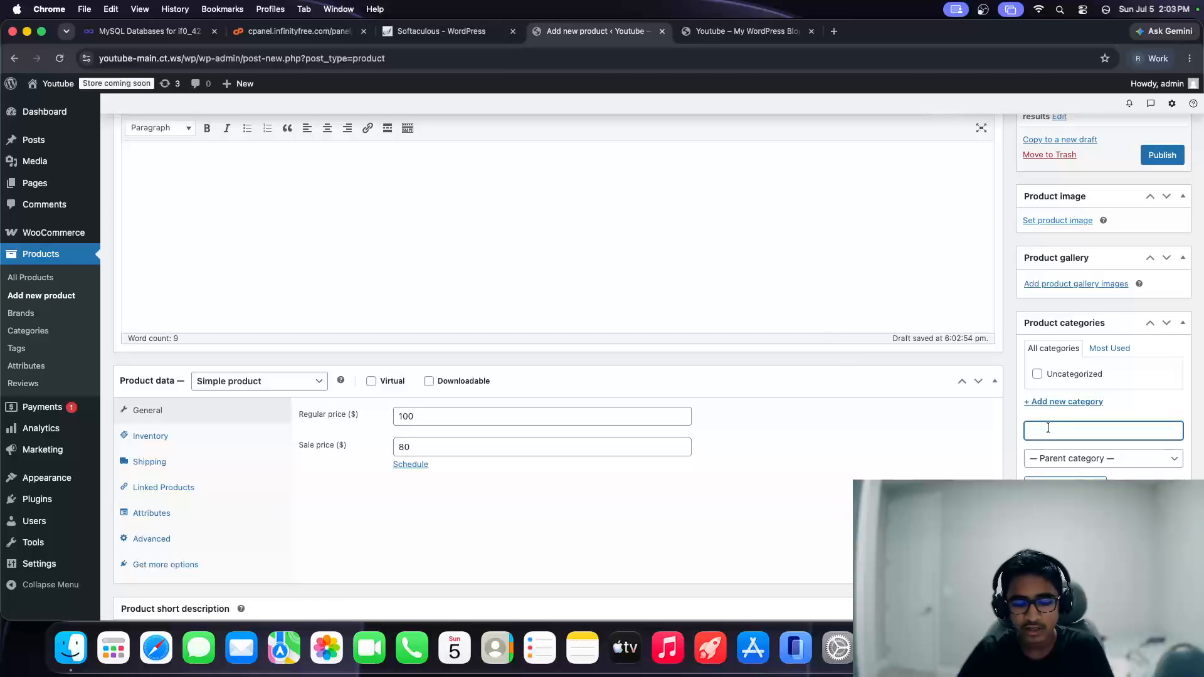
type("Test products")
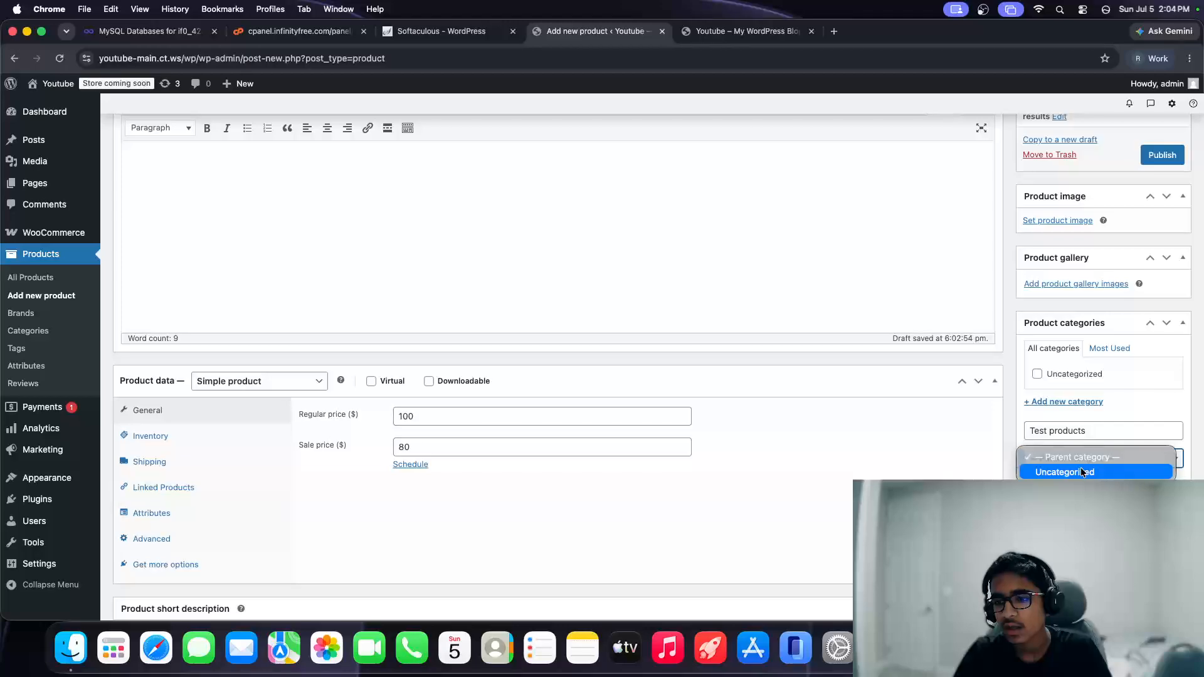
left_click(1053, 391)
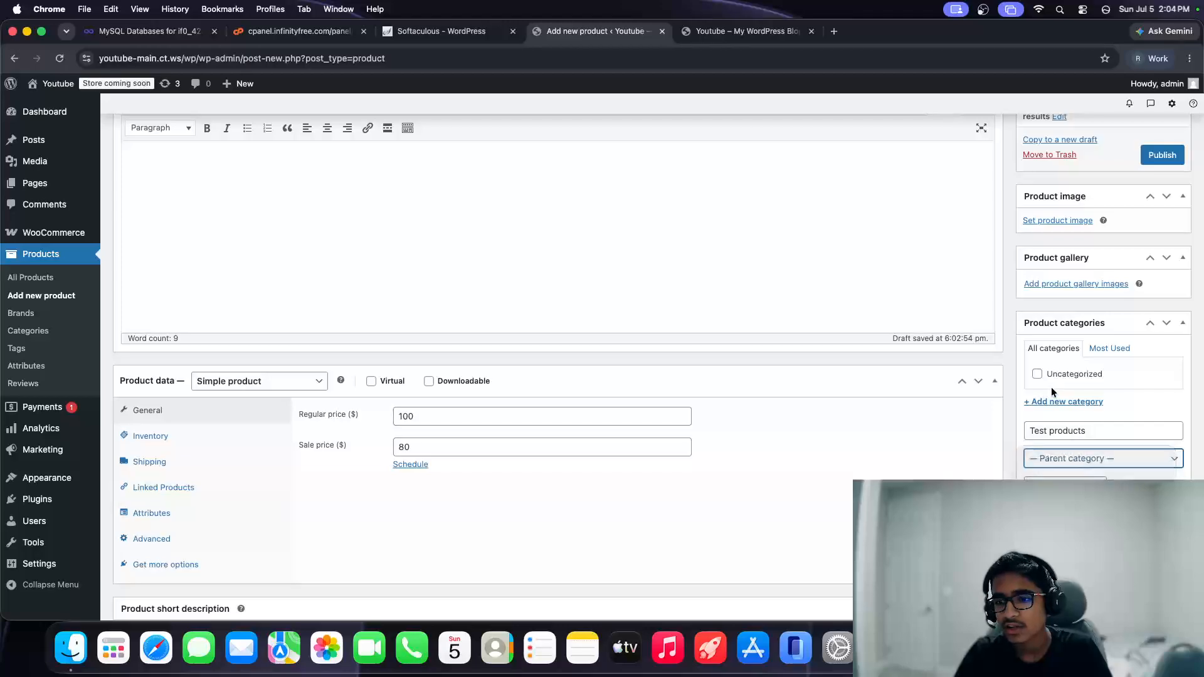
left_click(1068, 478)
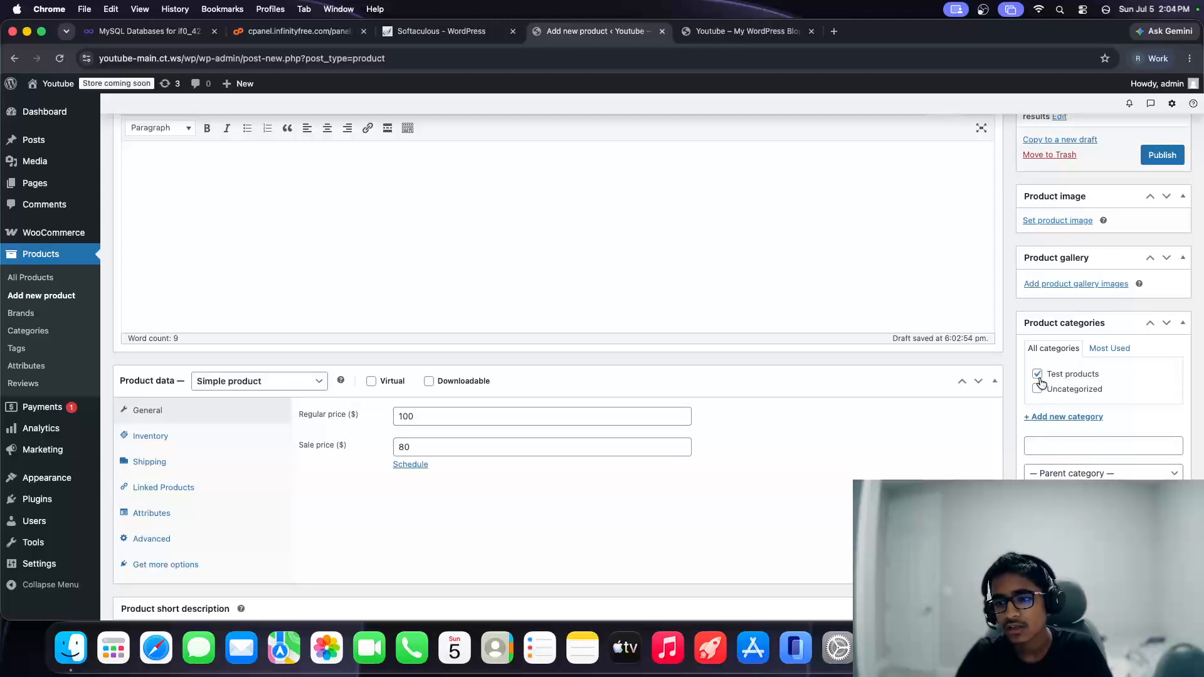
Step: Add the tags test and youtube, and add a new brand named Youtube
scroll(1040, 378, "down", 5)
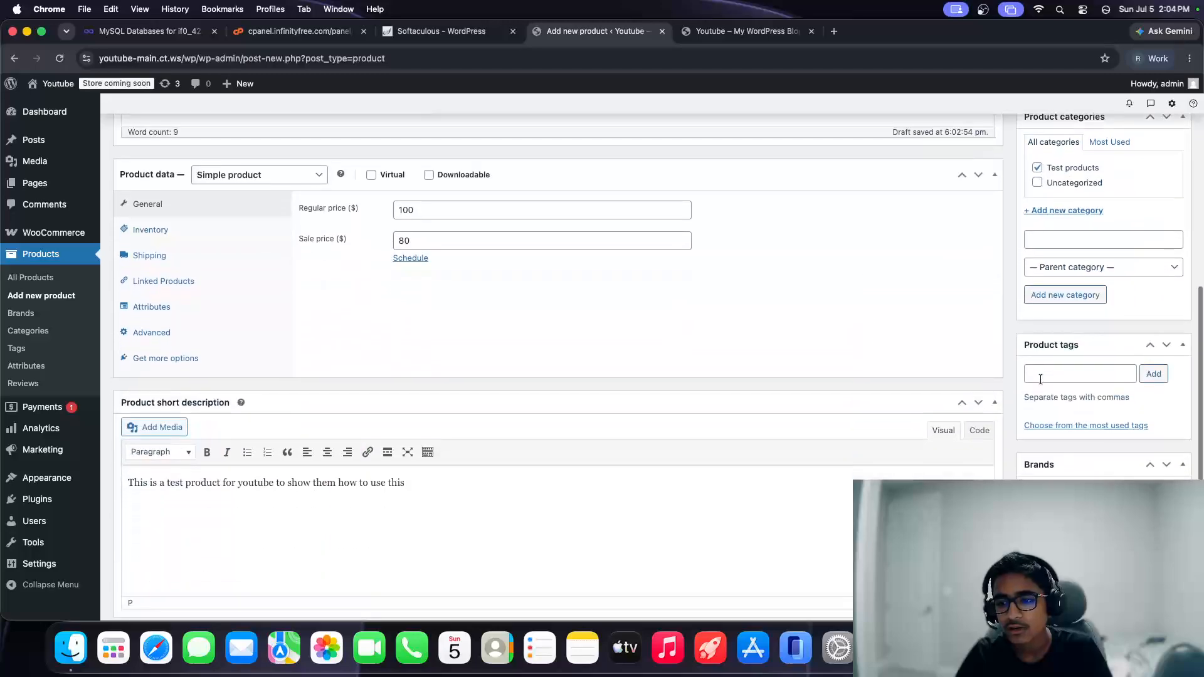
left_click(1040, 379)
type("test")
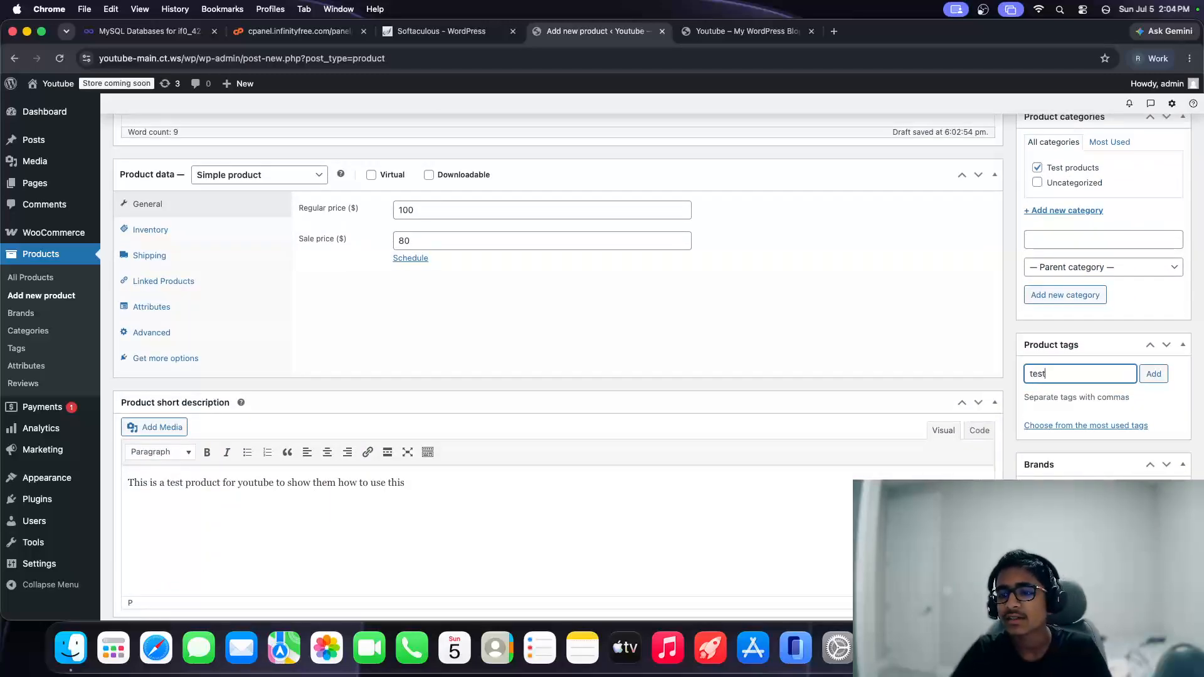
key("Return")
type("youtube")
key("Return")
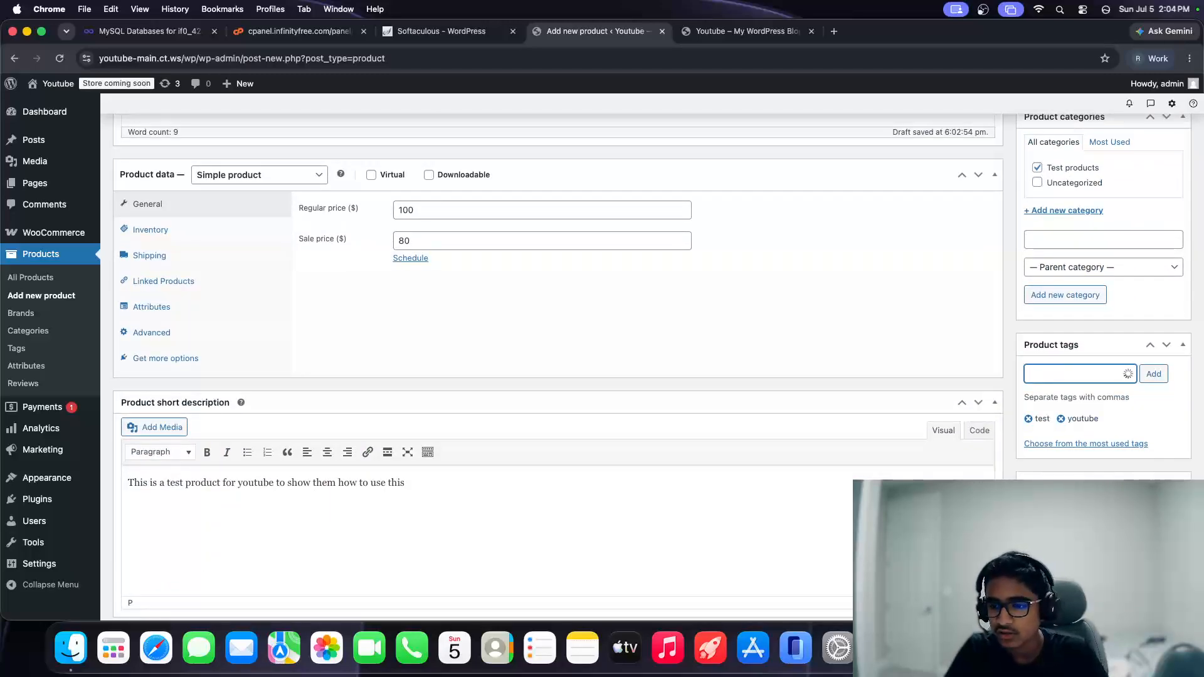
scroll(1060, 557, "down", 3)
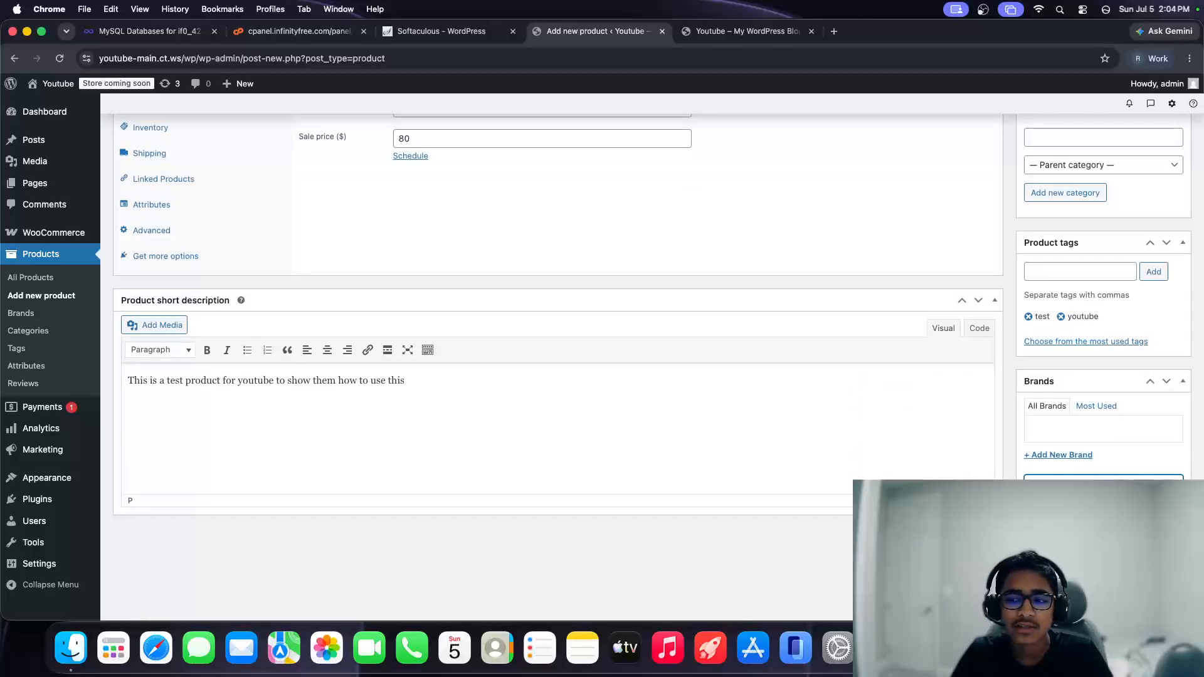
left_click(1062, 480)
Step: Keep the status as Draft, then publish the Youtube Testing product
scroll(1061, 480, "up", 10)
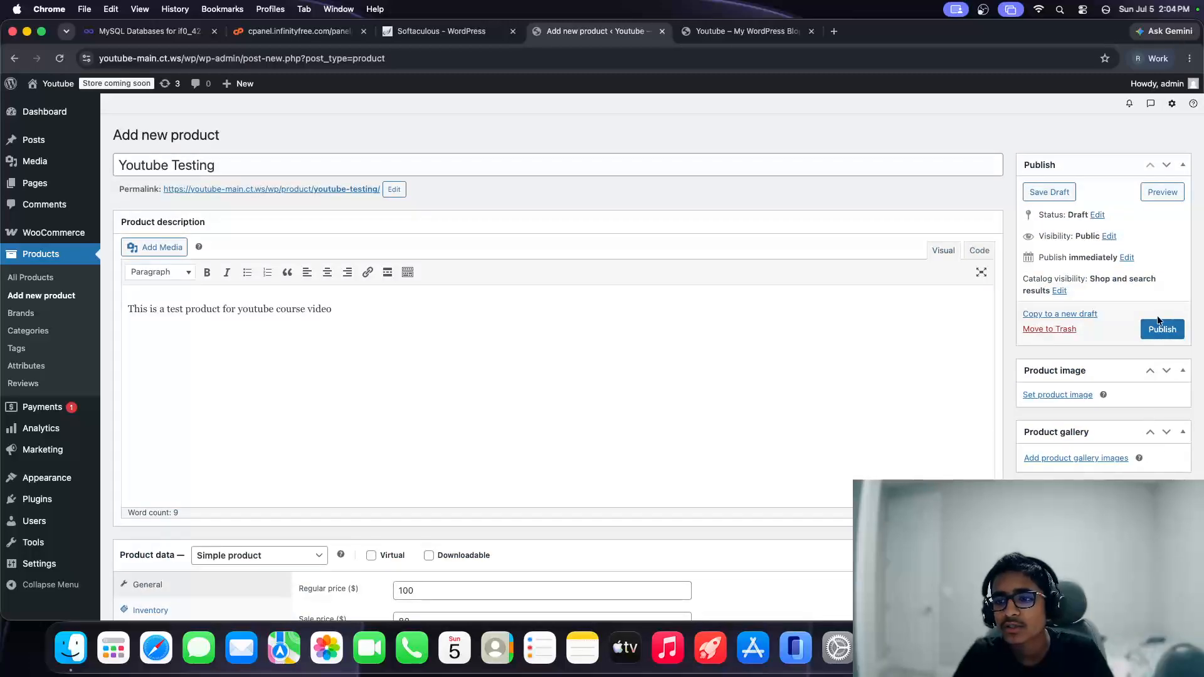
left_click(1099, 216)
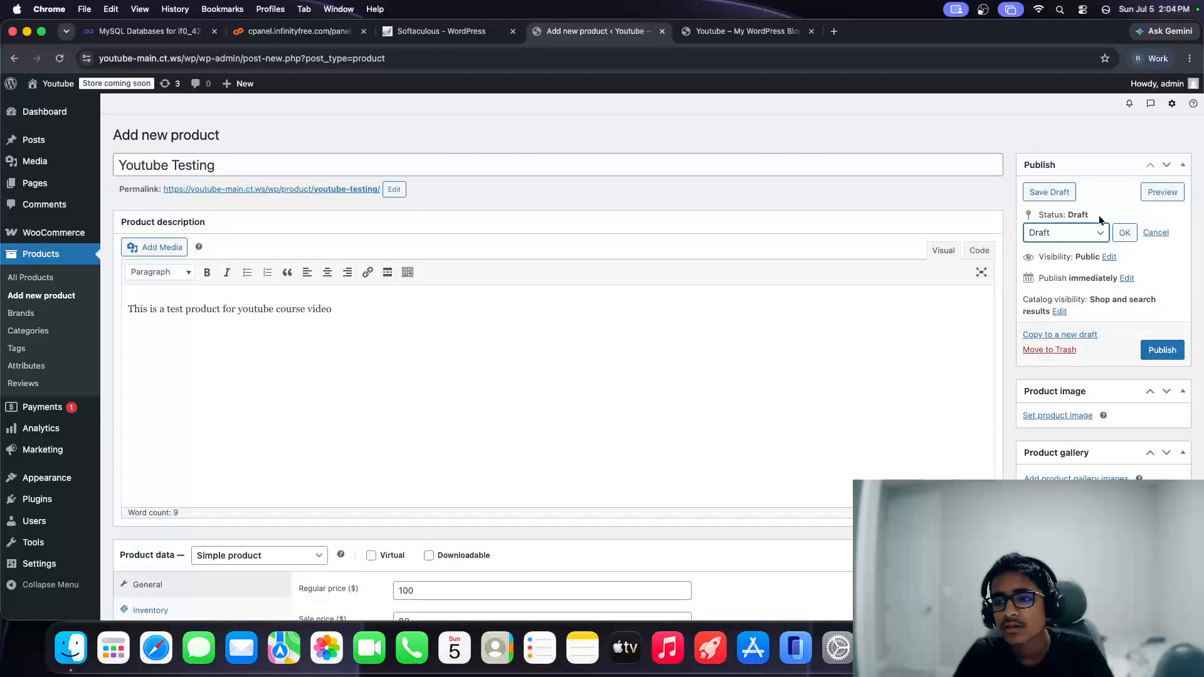
left_click(1087, 235)
left_click(1123, 233)
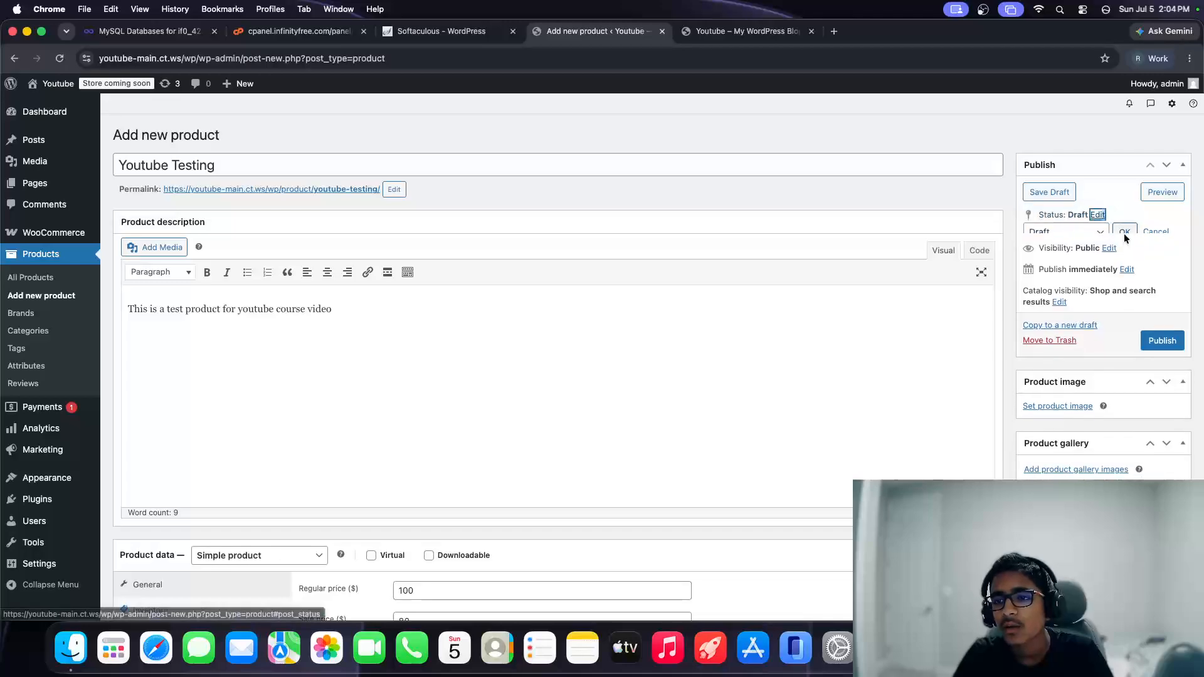
left_click(1124, 234)
left_click(1162, 330)
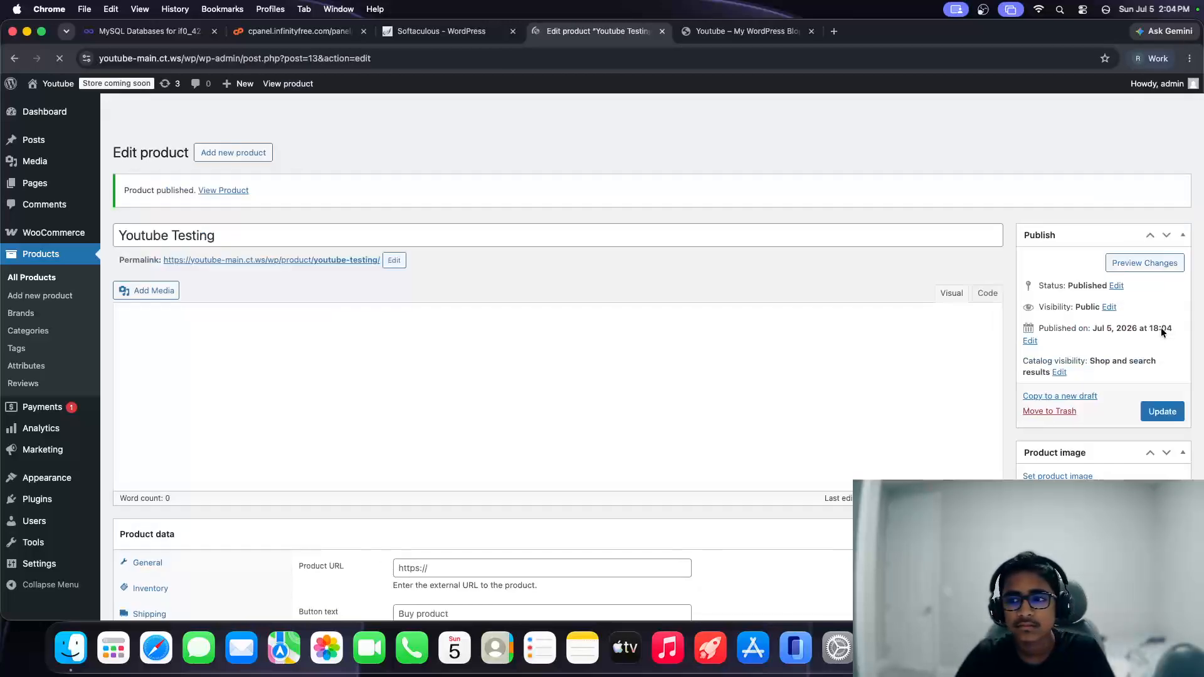
Step: Switch to the 'Youtube – My WordPress Blog' front-end tab
scroll(320, 553, "down", 5)
scroll(320, 553, "up", 10)
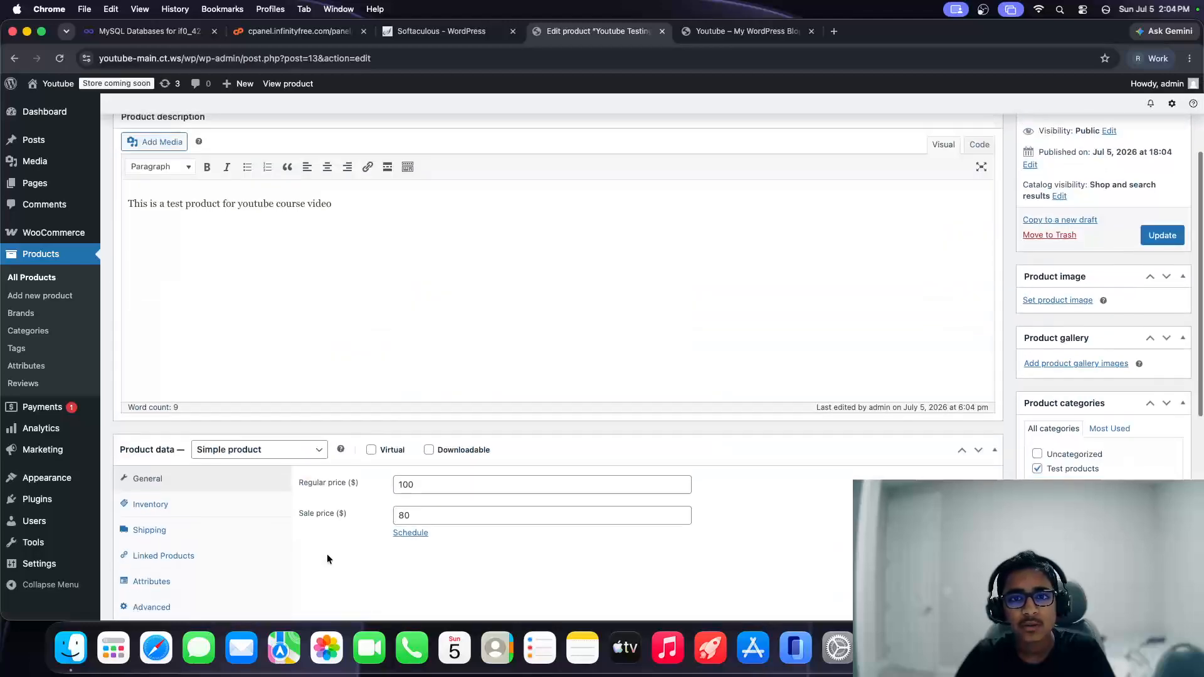
left_click(717, 40)
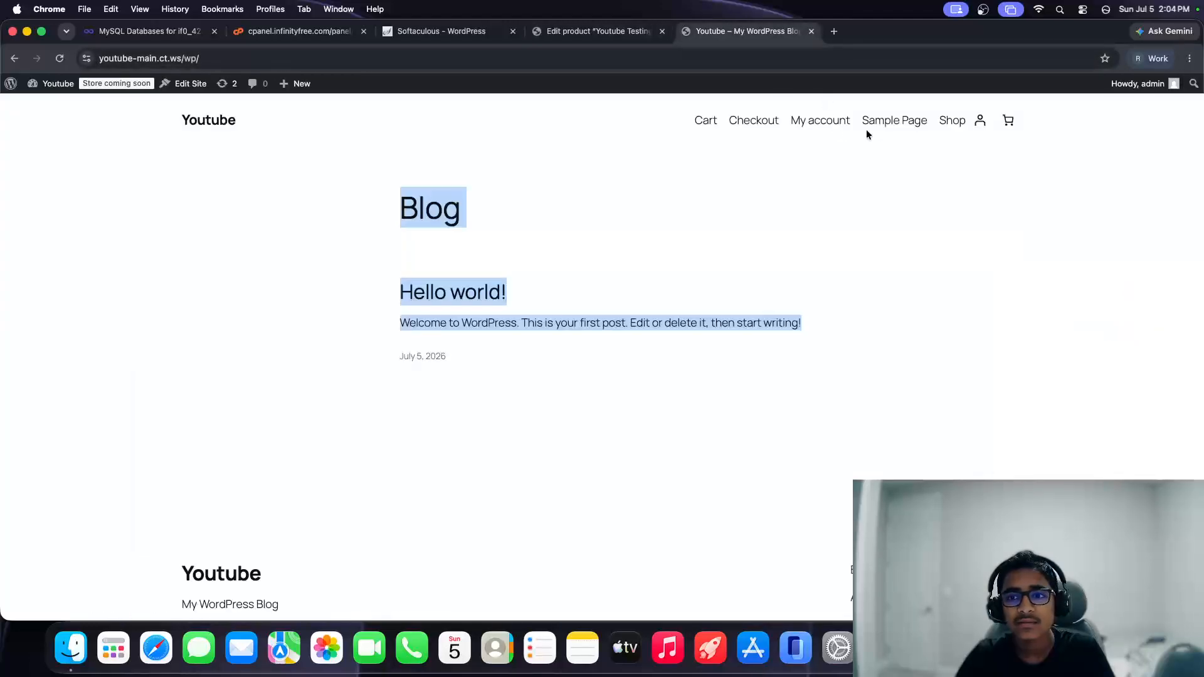
Step: Browse the Shop page and check Youtube Testing's struck-out original price
left_click(948, 123)
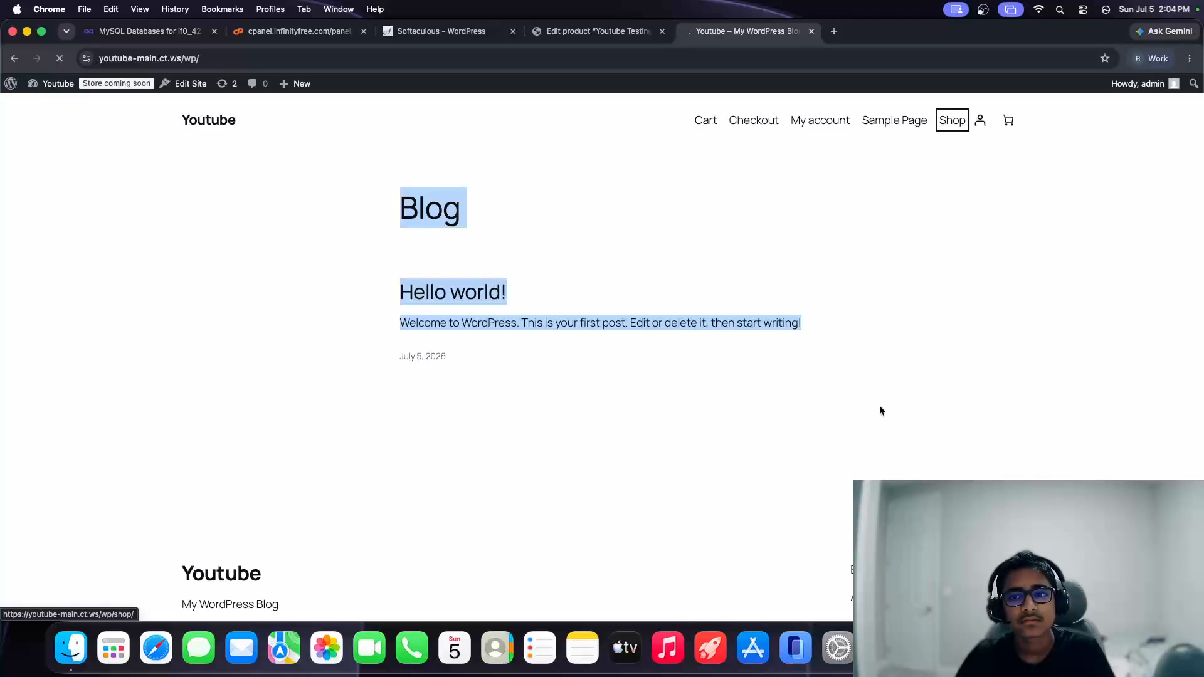
scroll(868, 412, "down", 3)
scroll(868, 412, "up", 3)
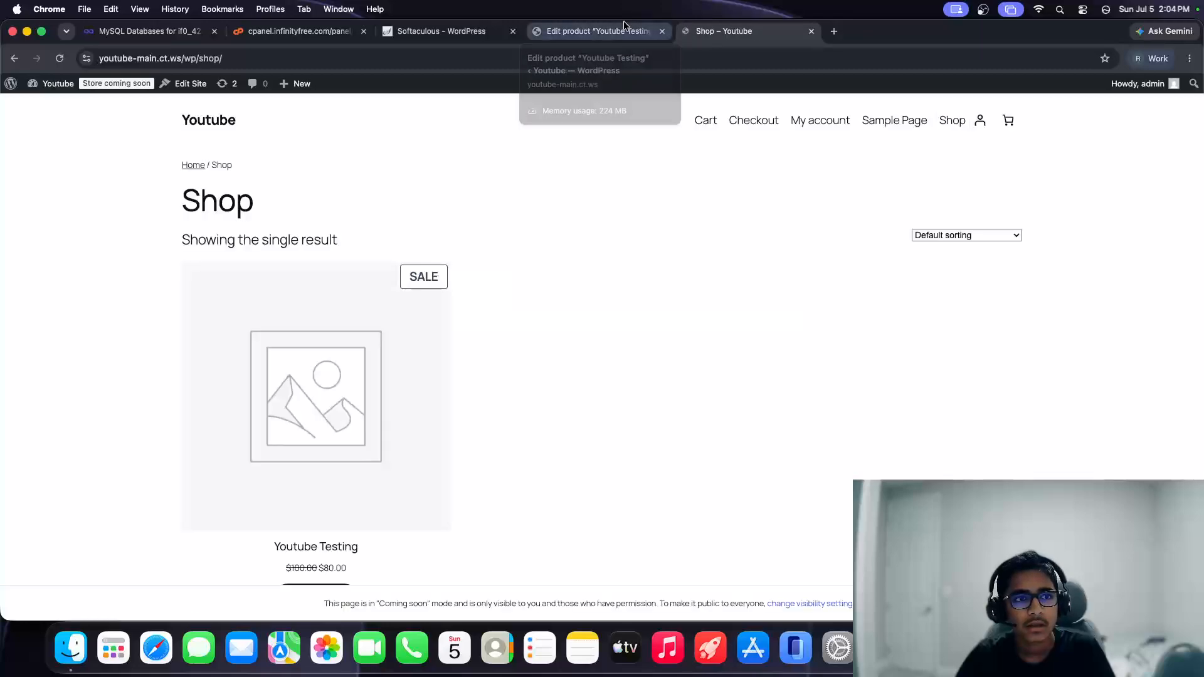
scroll(378, 363, "down", 2)
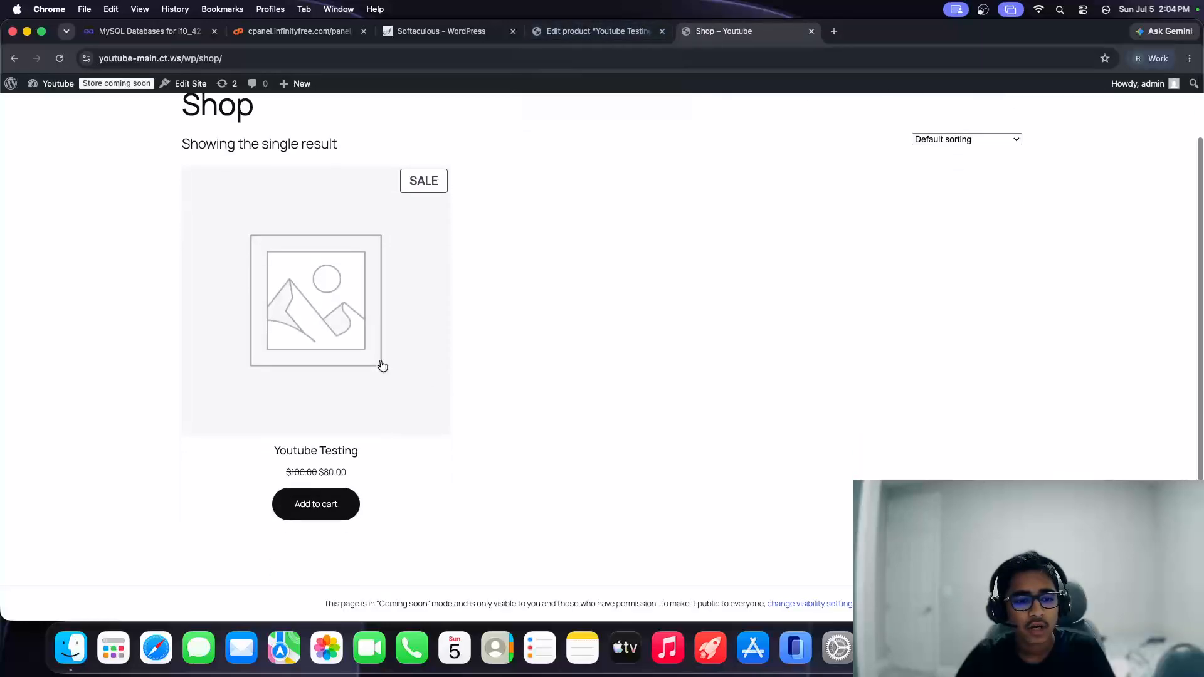
mouse_move(291, 465)
left_mouse_down()
mouse_move(334, 465)
mouse_move(310, 463)
left_mouse_up()
left_click(321, 464)
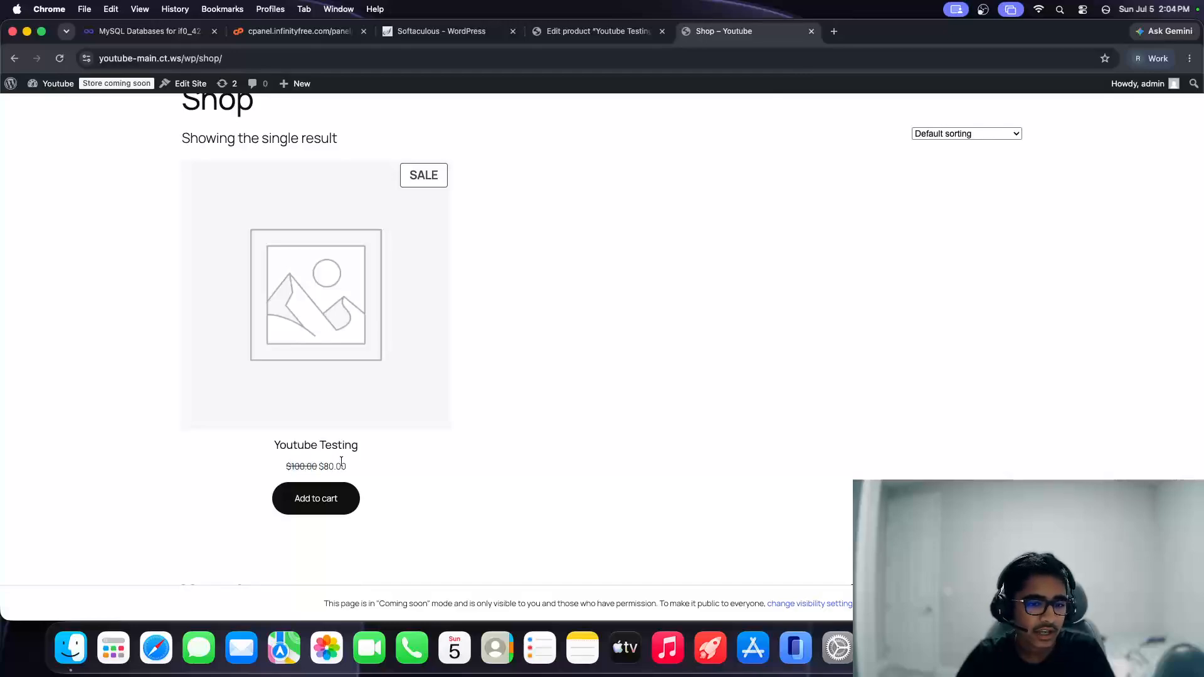
Step: Open the Youtube Testing product page
left_click(315, 279)
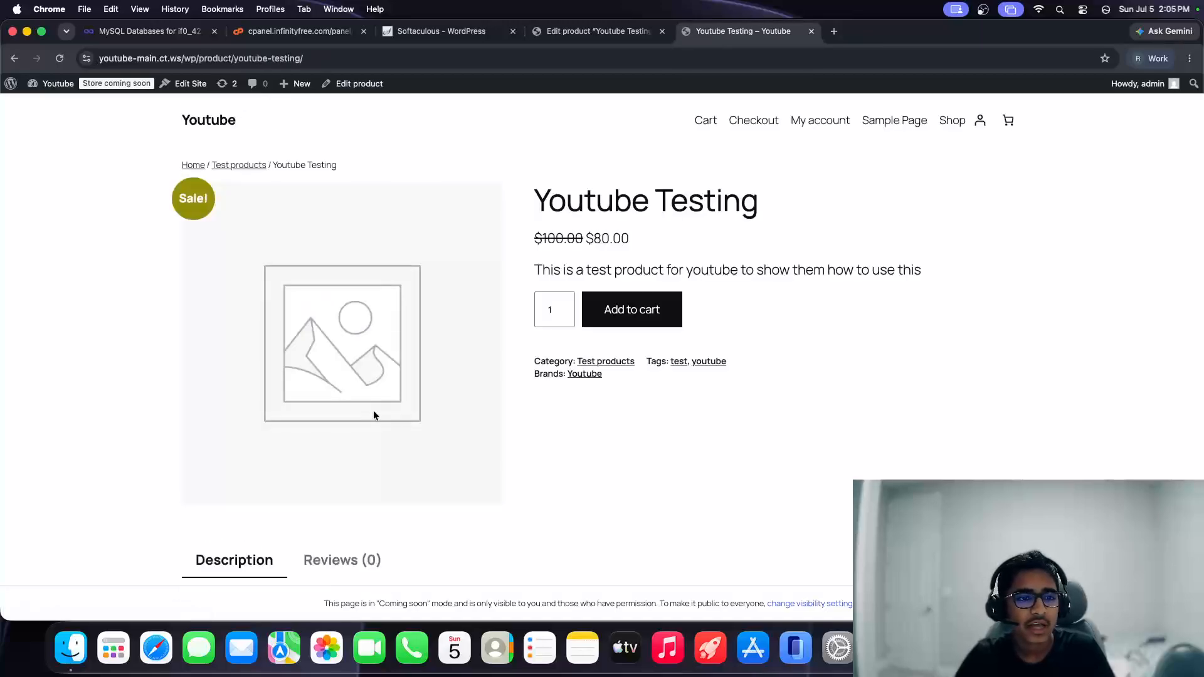
scroll(140, 277, "down", 5)
scroll(224, 283, "up", 3)
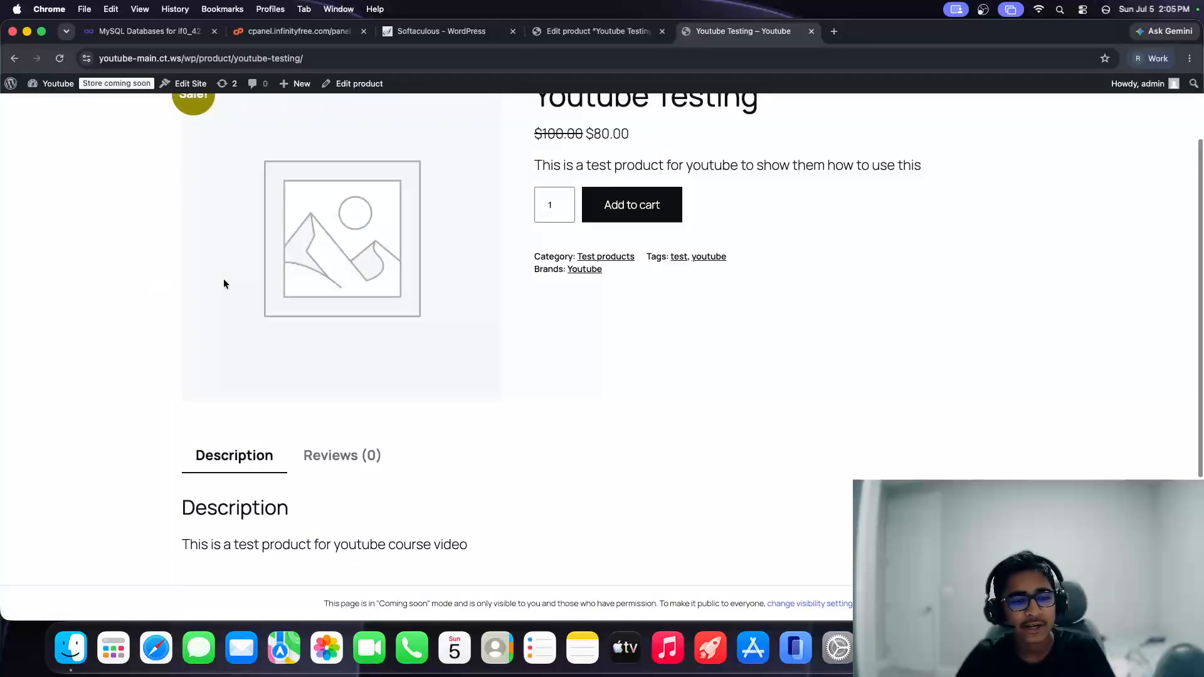
scroll(336, 376, "down", 1)
Step: Submit a five-star review reading 'Best product ever'
left_click(336, 375)
scroll(331, 377, "down", 1)
scroll(331, 377, "down", 5)
left_click(260, 178)
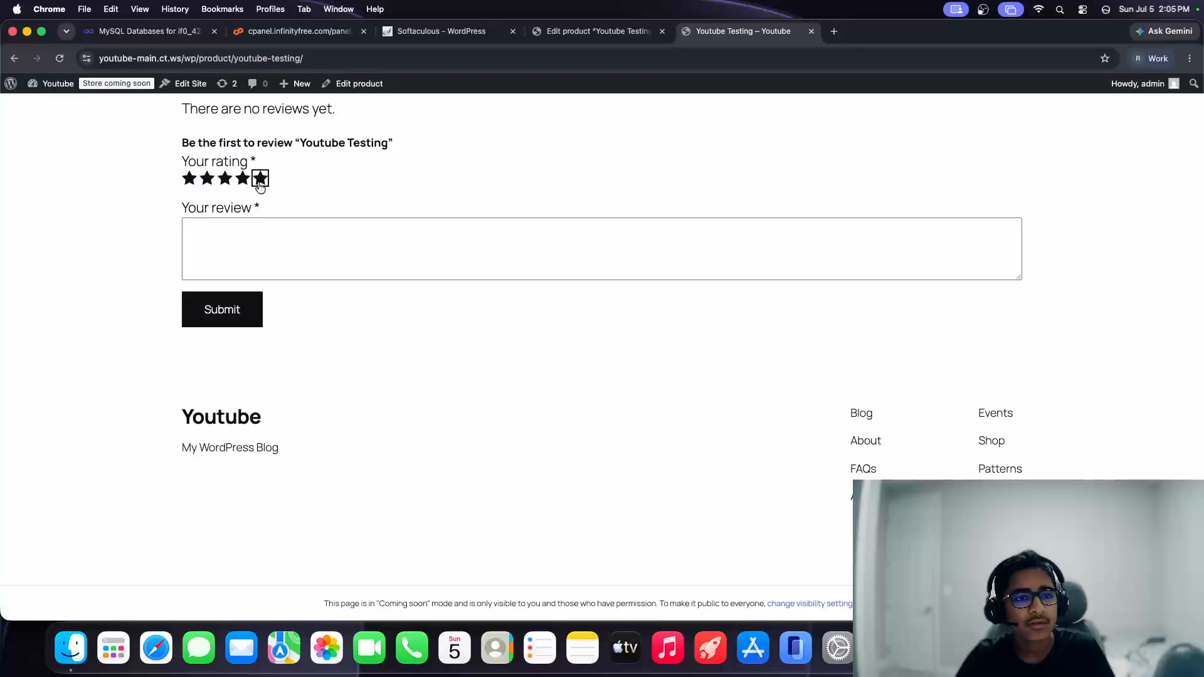
left_click(259, 264)
type("Best product ever")
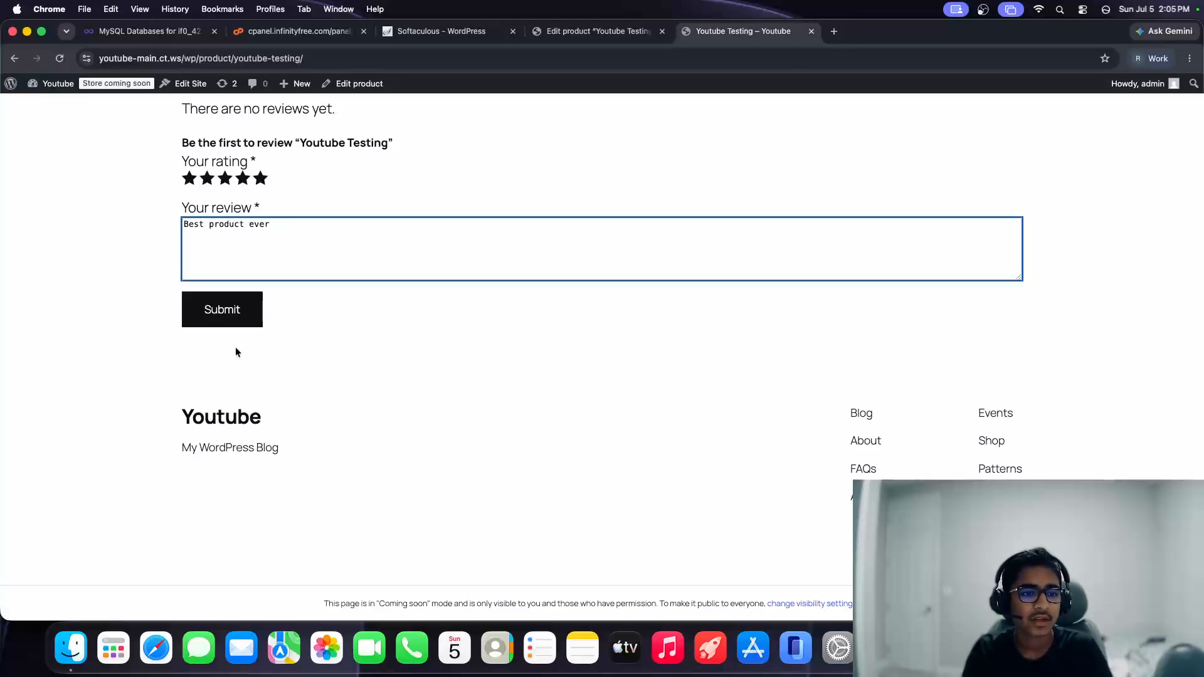
left_click(241, 317)
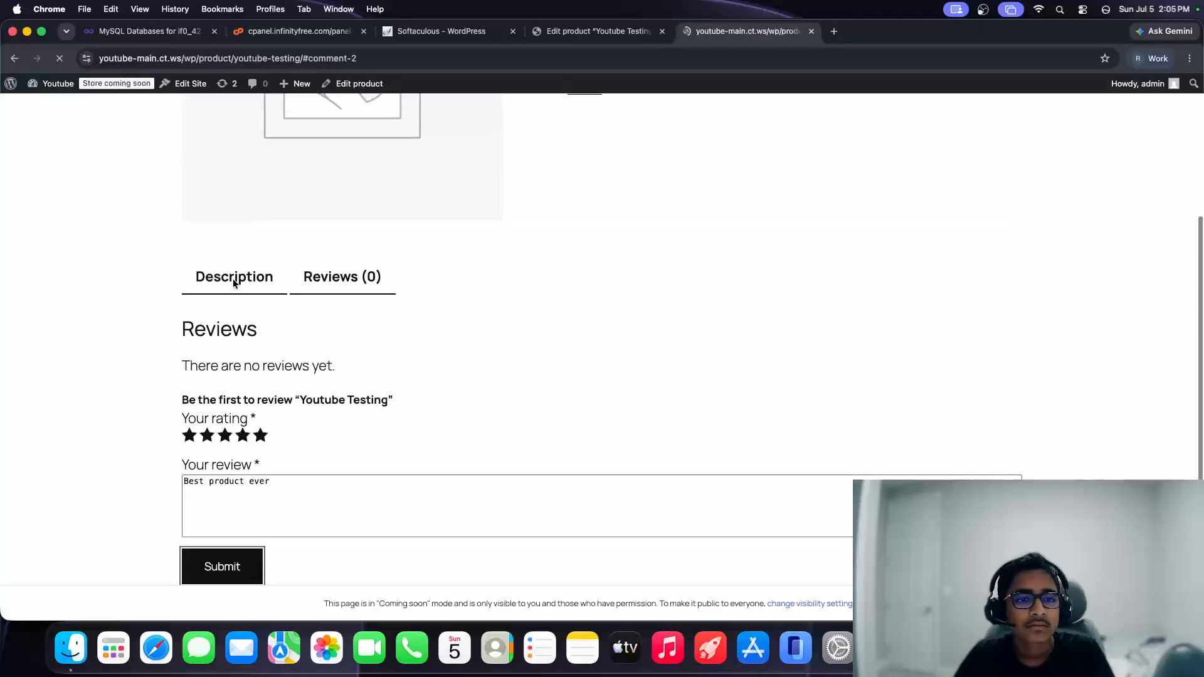
scroll(238, 276, "up", 10)
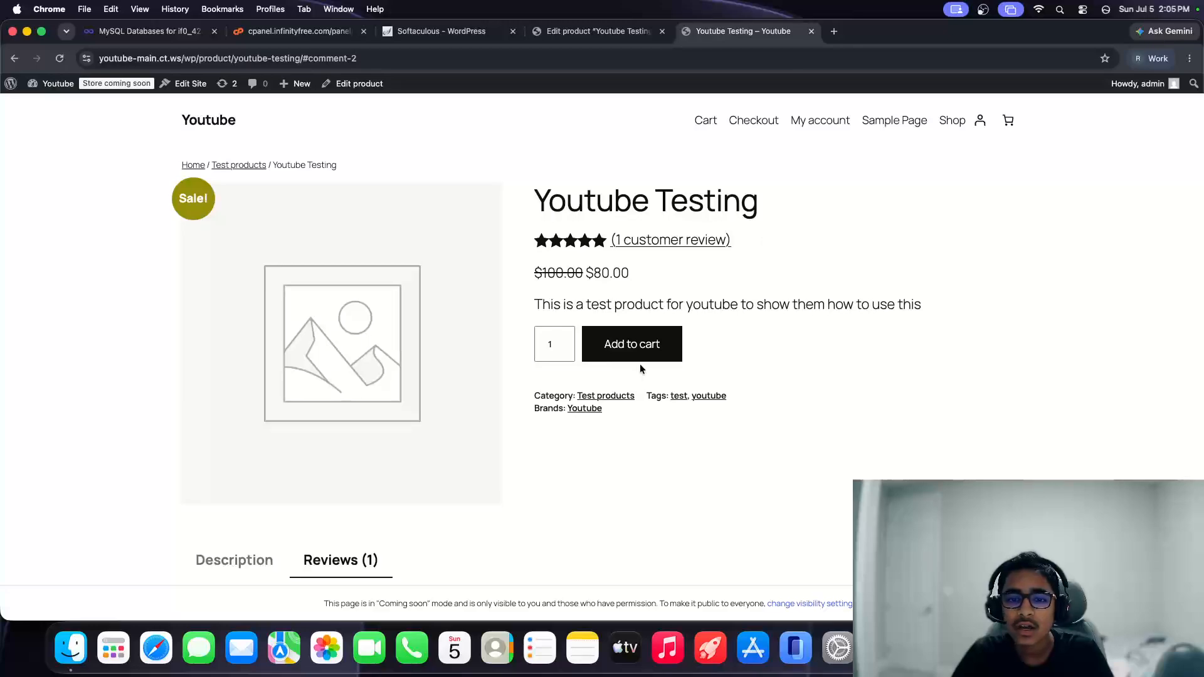
Step: Add 10 units of Youtube Testing to the cart, then raise the cart quantity to 100
double_click(552, 343)
type("10")
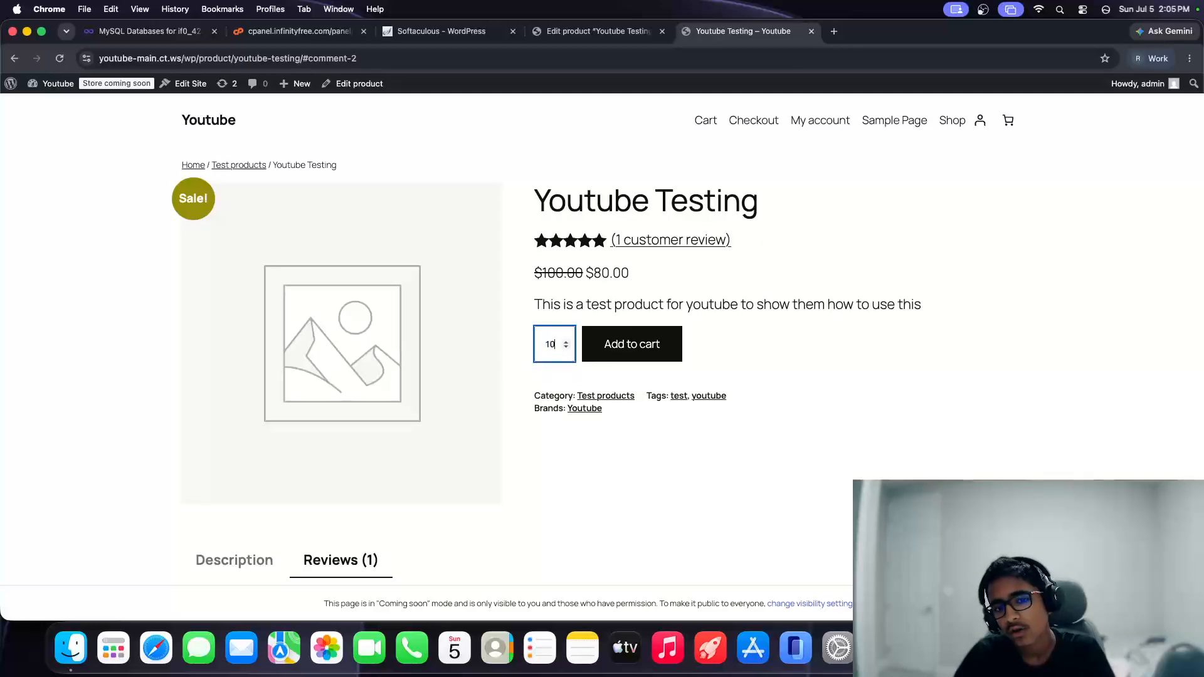
left_click(657, 348)
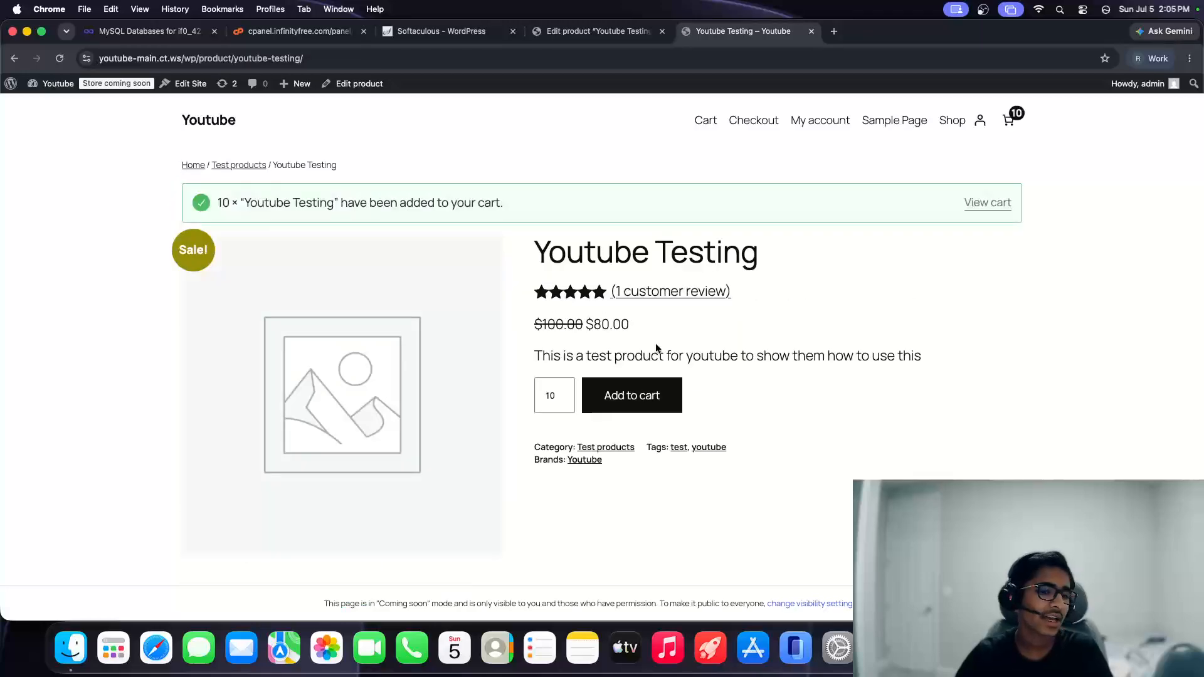
left_click(1007, 121)
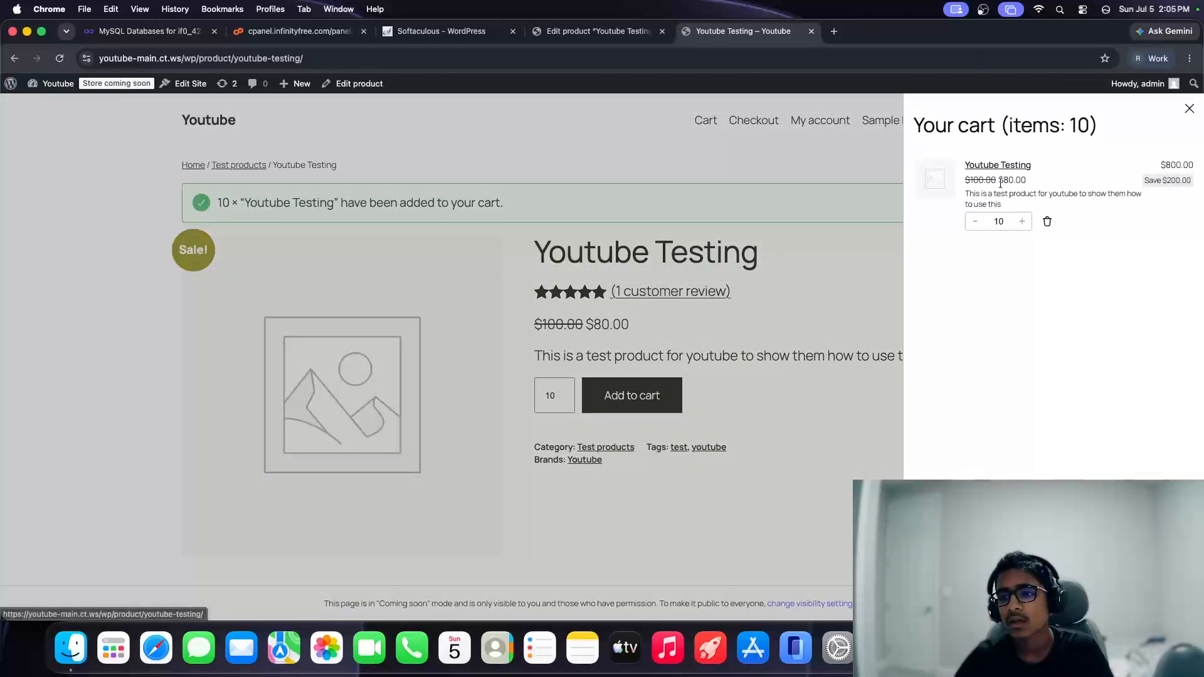
left_click(1003, 221)
key("BackSpace")
type("00")
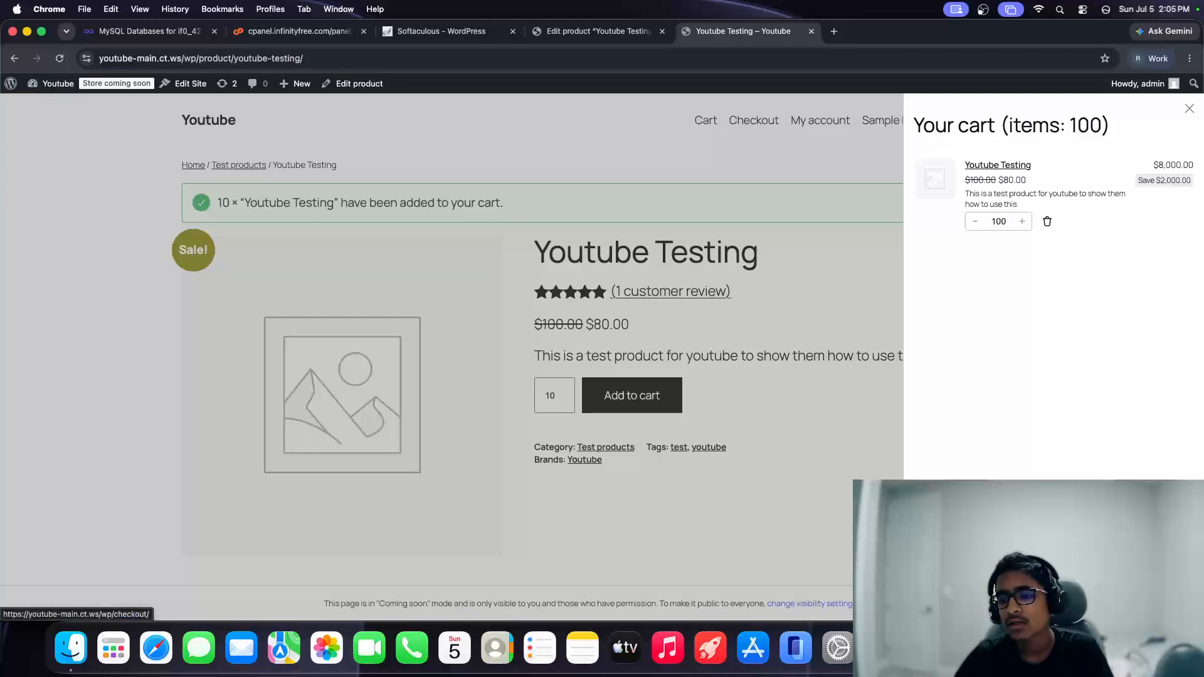
Step: Check out the $8,000.00 cart, then open the store's Payments settings in the dashboard
left_click(1126, 589)
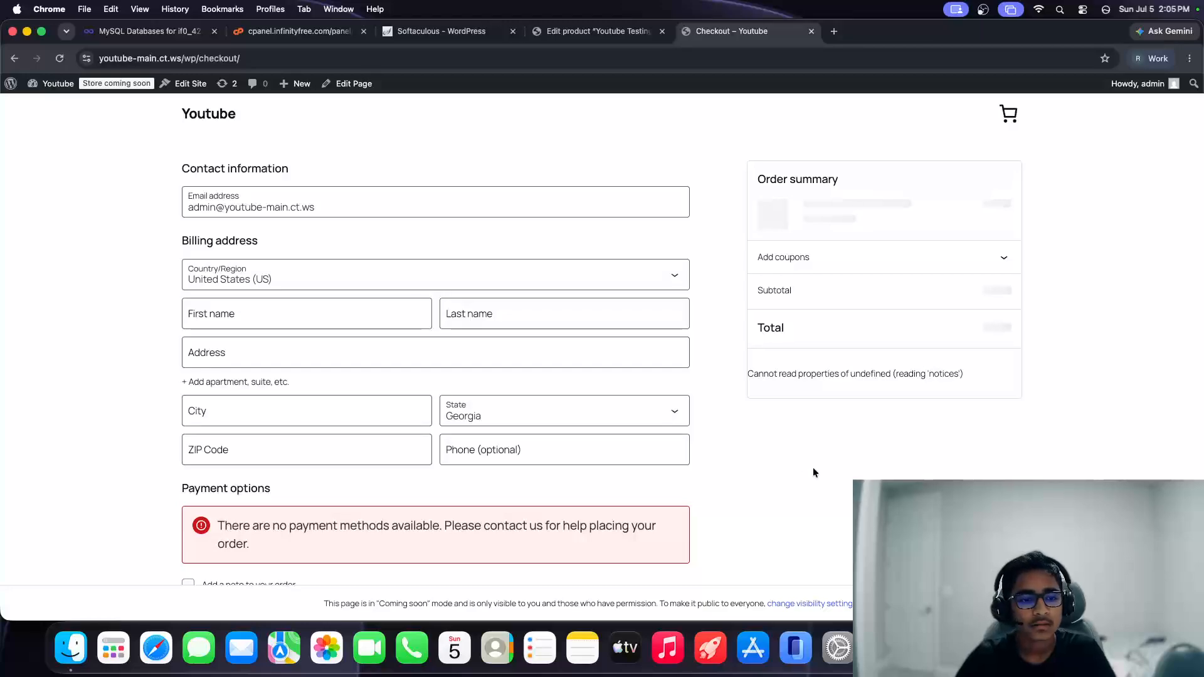
scroll(394, 486, "down", 3)
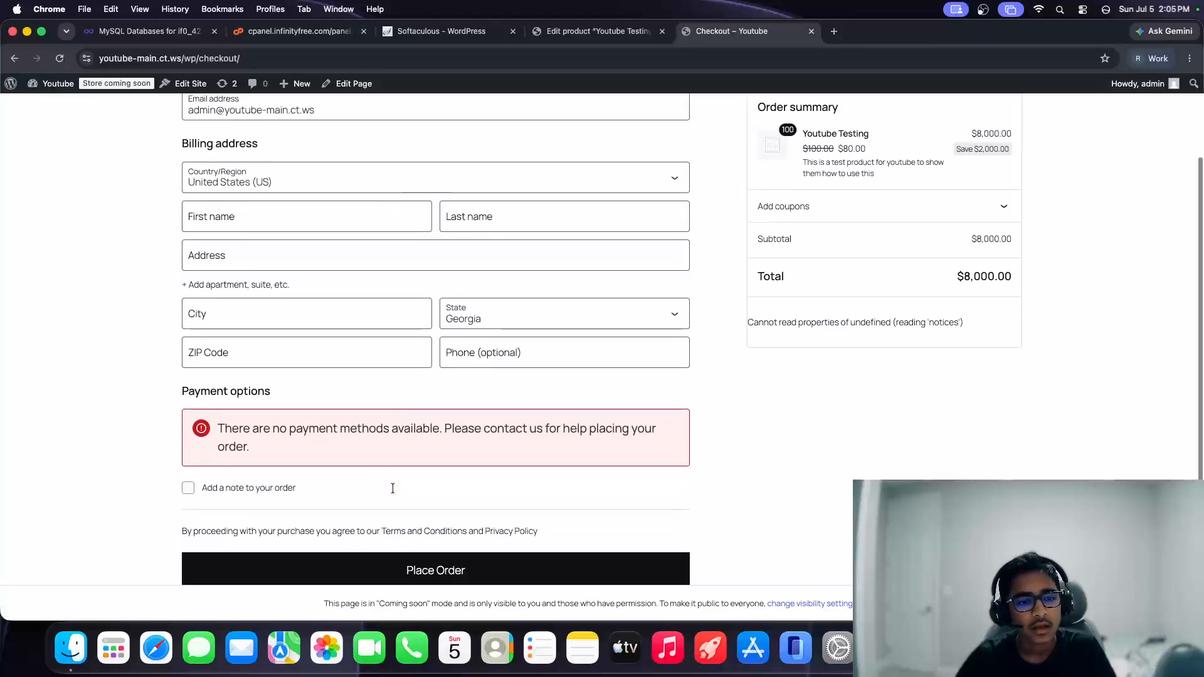
scroll(393, 487, "up", 2)
left_click_drag(378, 488, 202, 461)
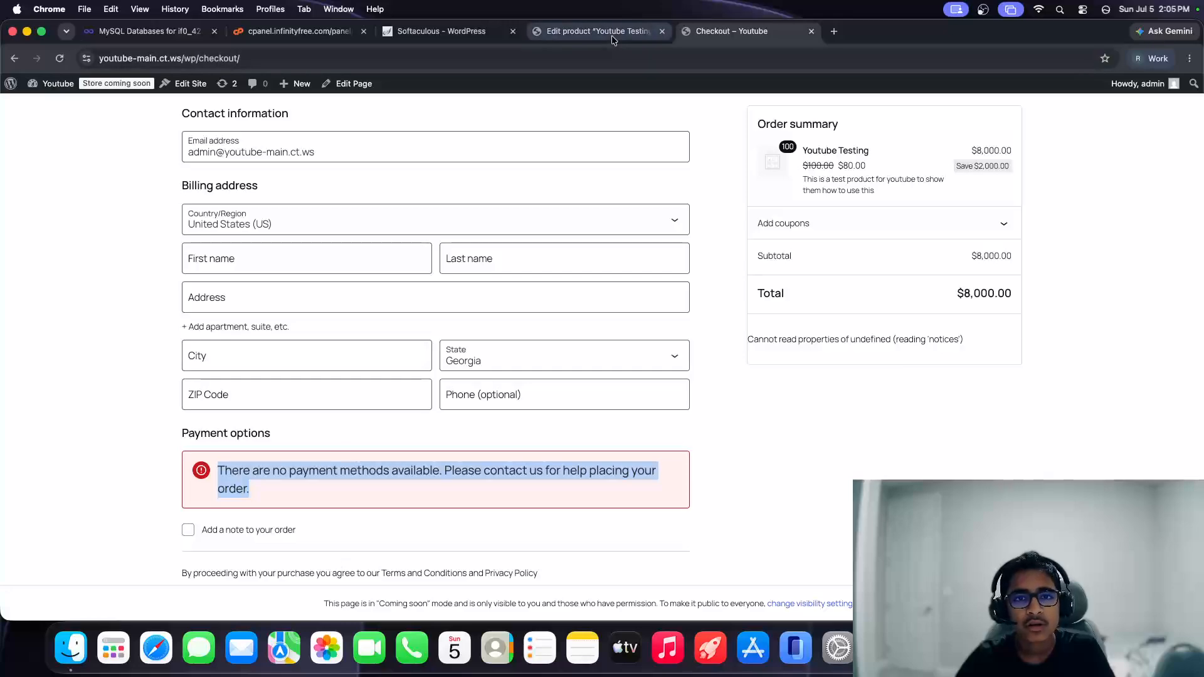
left_click(595, 30)
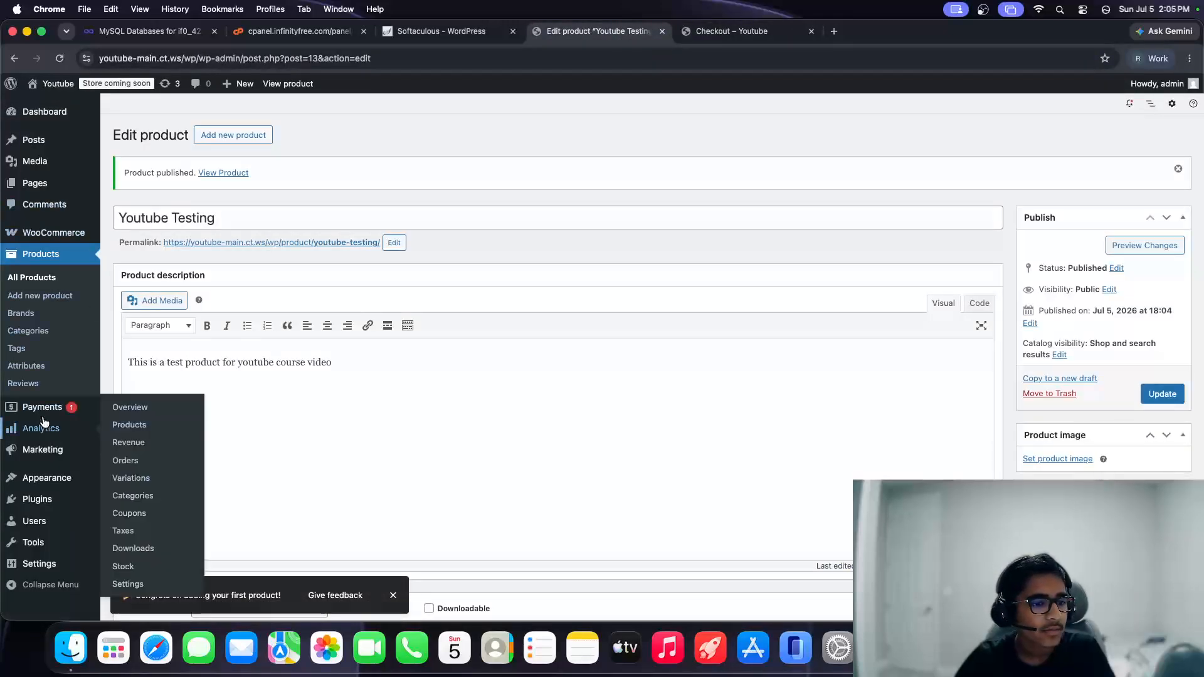
left_click(103, 409)
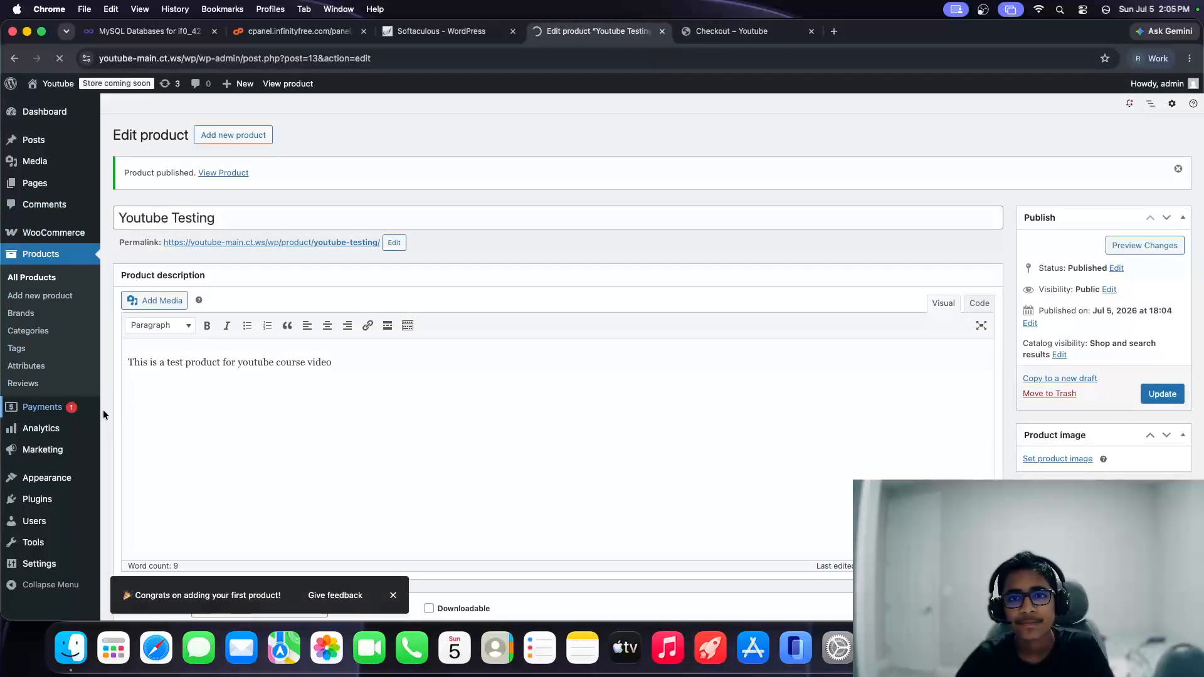
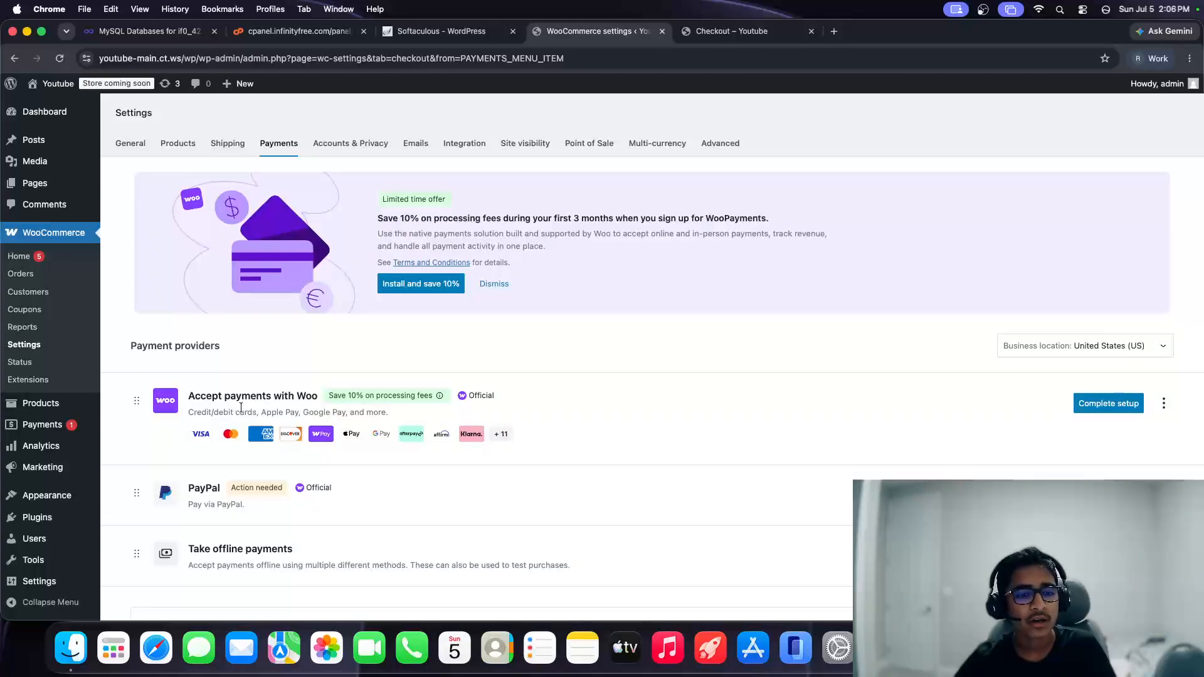
Step: Install and activate WooCommerce Stripe Gateway 10.8.3 from the More payment options list
scroll(887, 459, "down", 3)
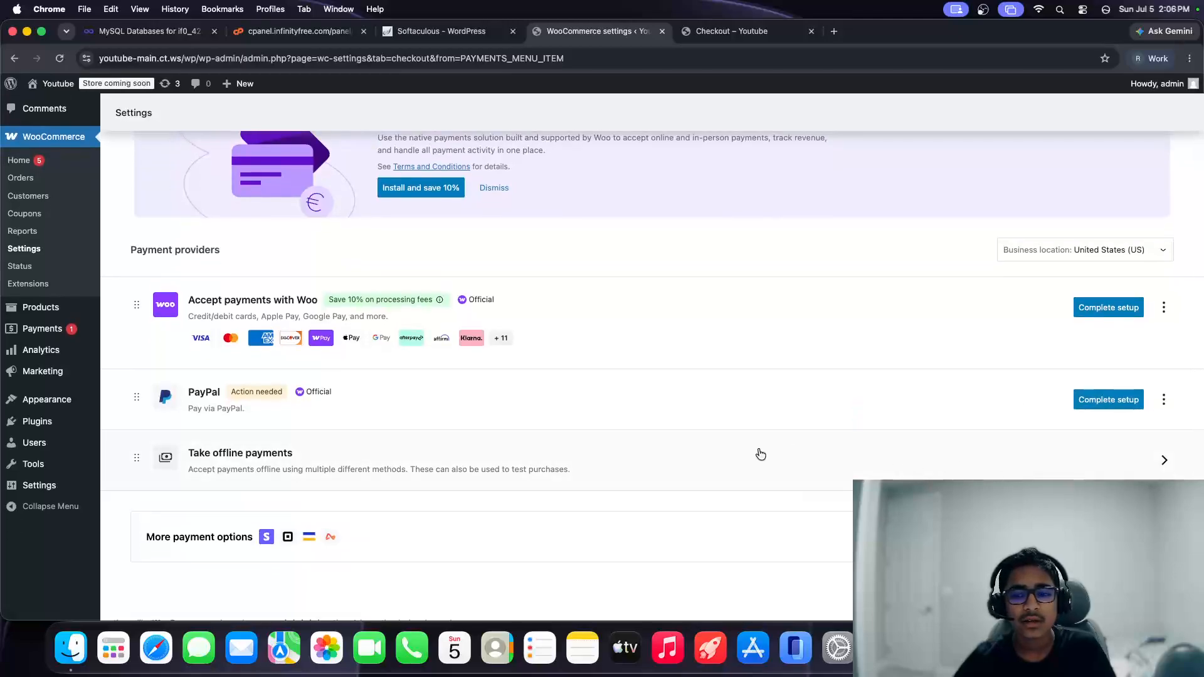
scroll(1134, 467, "up", 3)
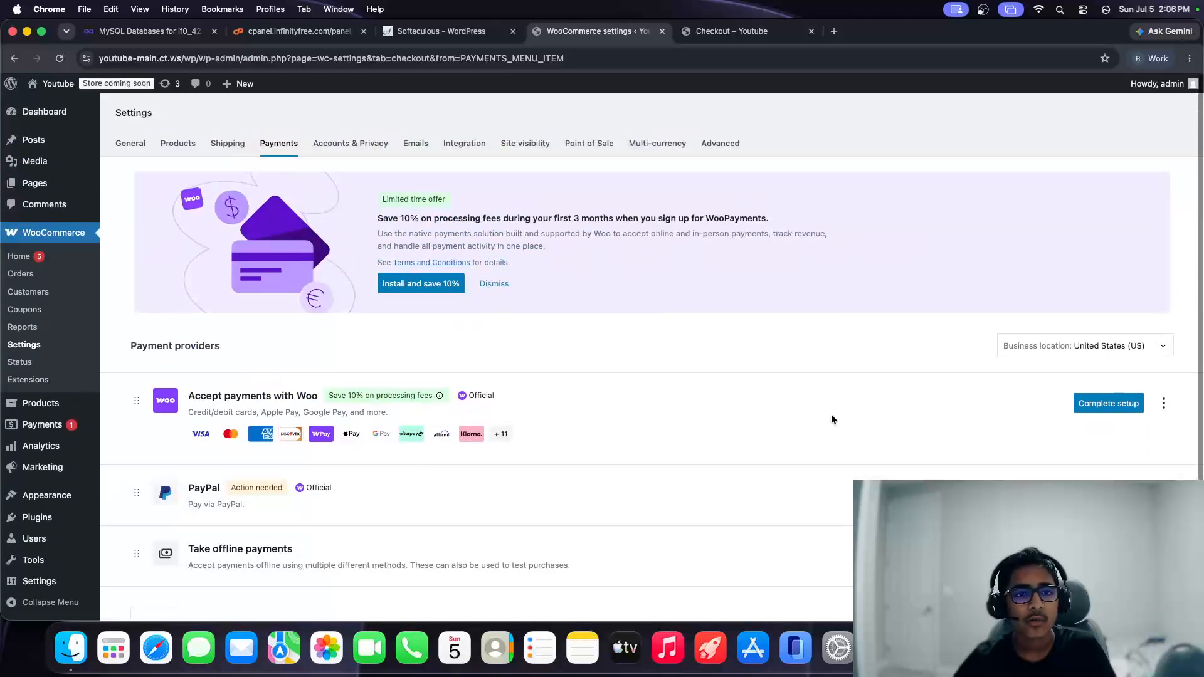
scroll(267, 395, "down", 3)
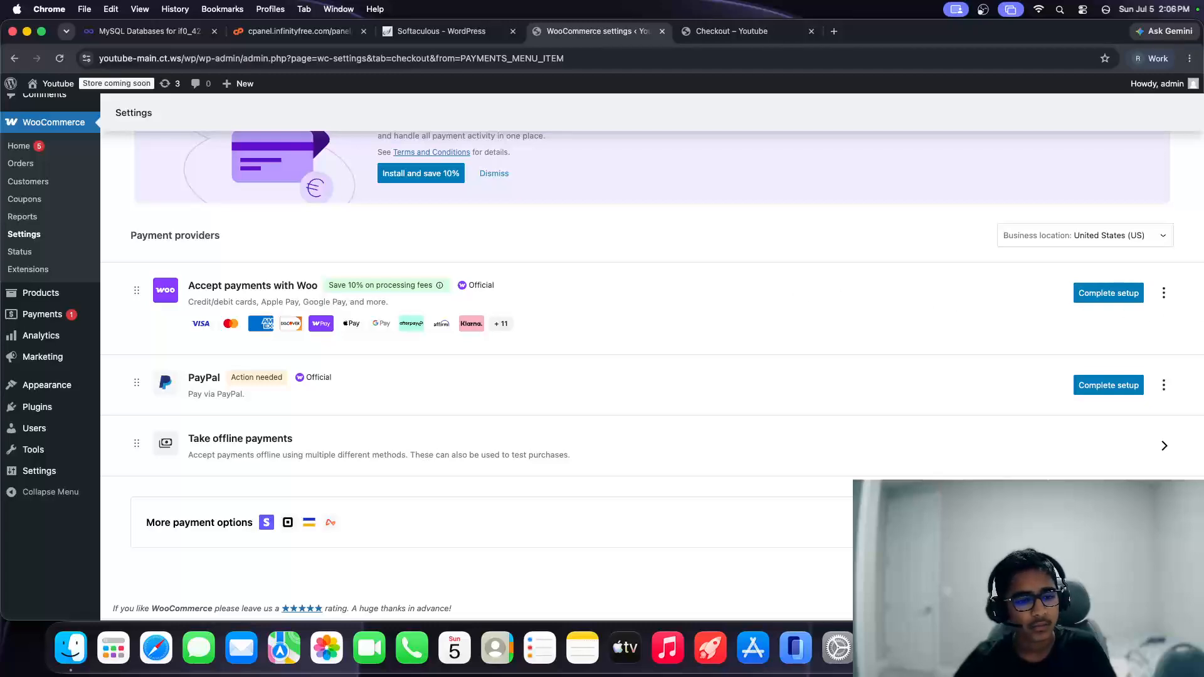
left_click(199, 522)
scroll(201, 400, "down", 4)
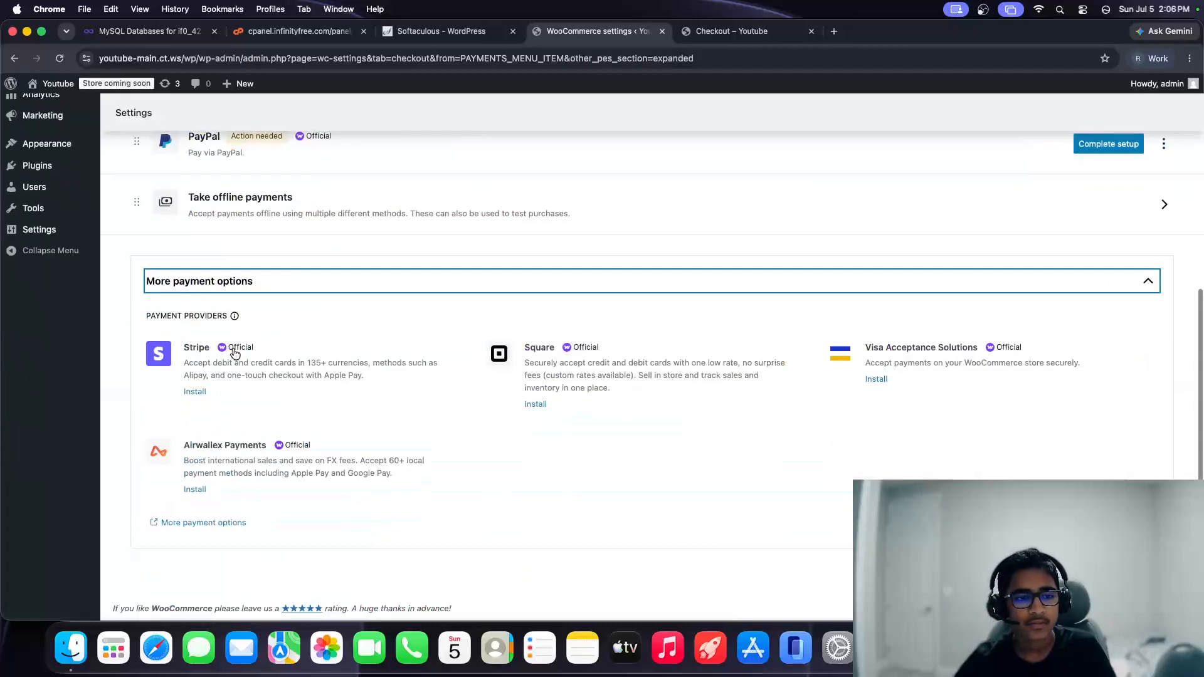
left_click(196, 392)
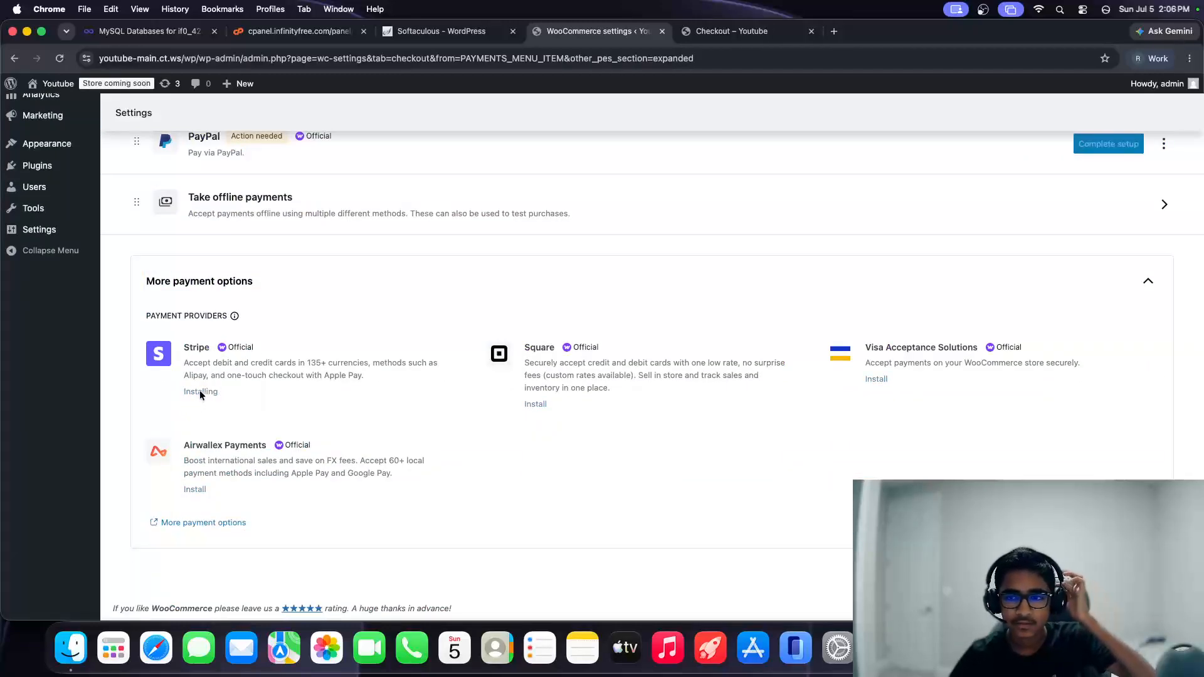
left_click(509, 206)
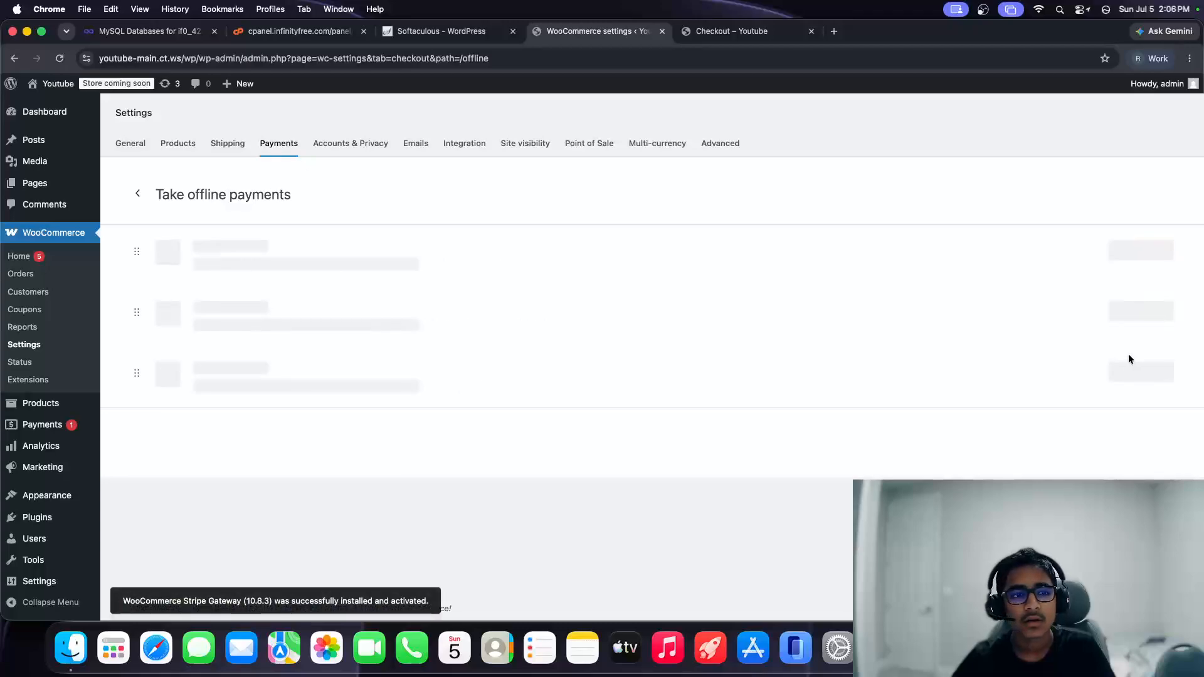
left_click(137, 193)
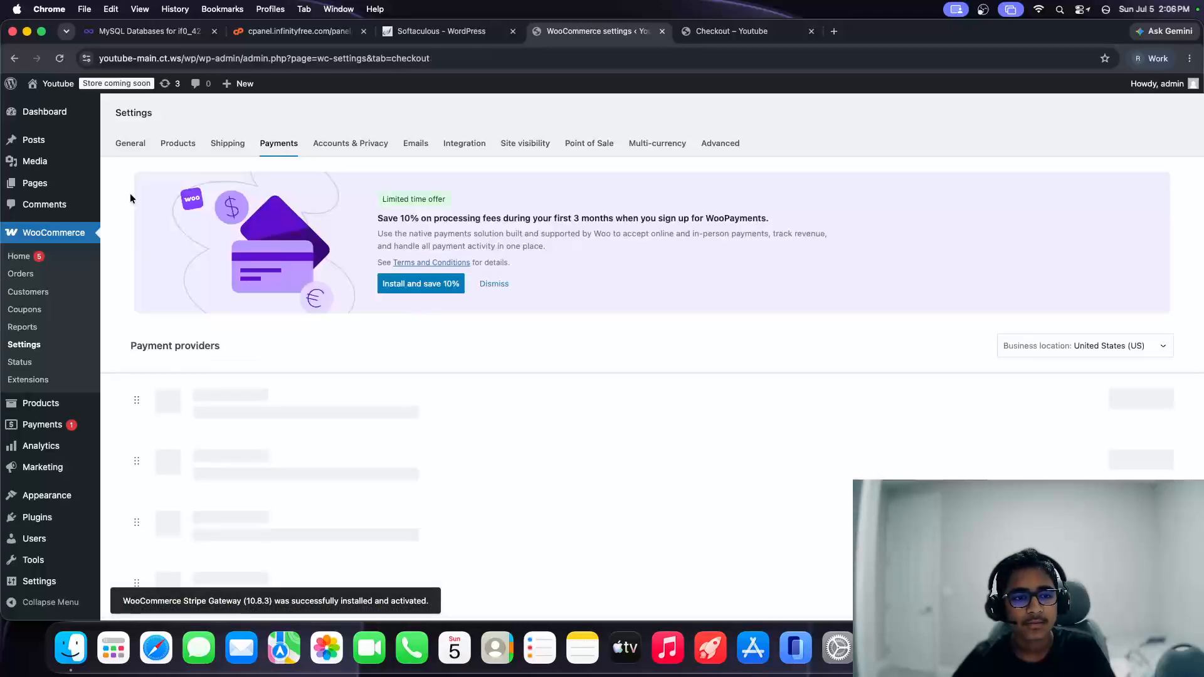
Step: Begin Stripe's Complete setup and choose to create or connect a Stripe test account
scroll(216, 286, "down", 4)
scroll(217, 280, "up", 3)
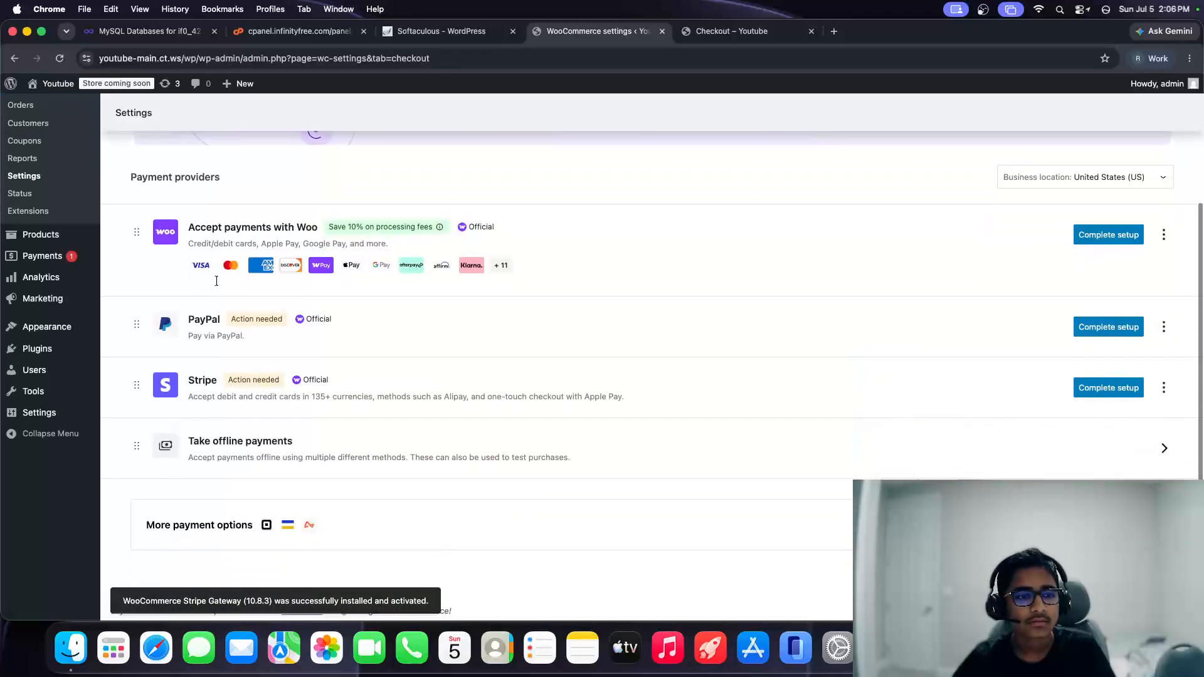
scroll(251, 301, "down", 5)
left_click(1121, 387)
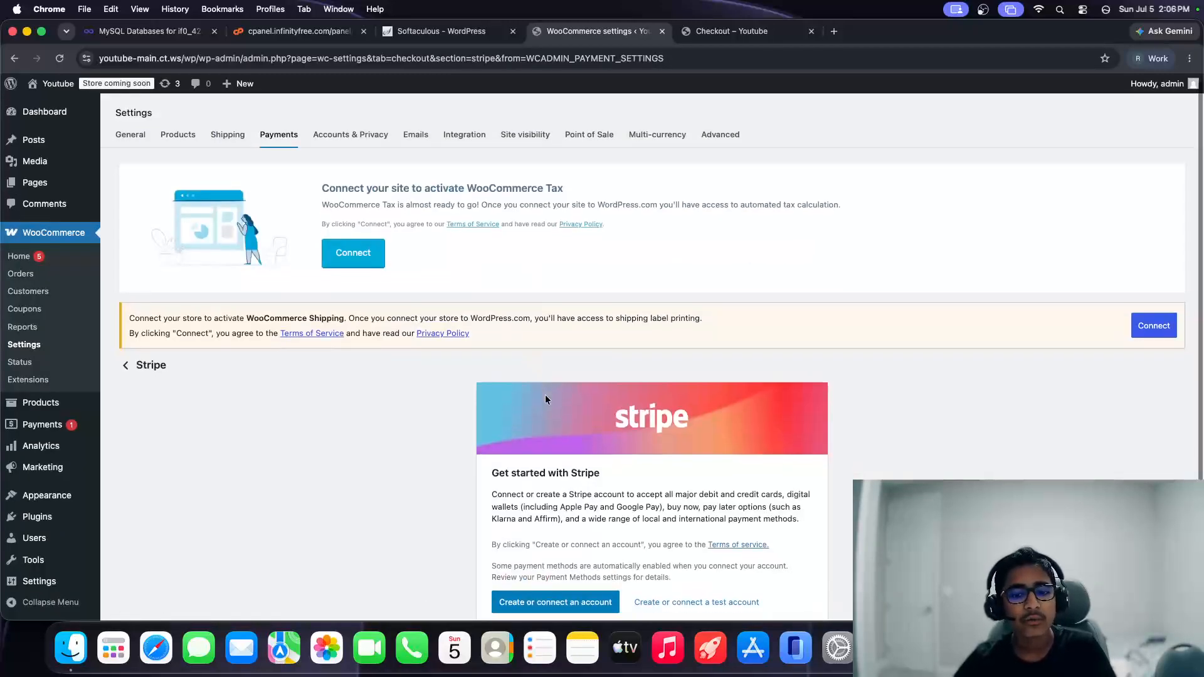
scroll(551, 439, "down", 2)
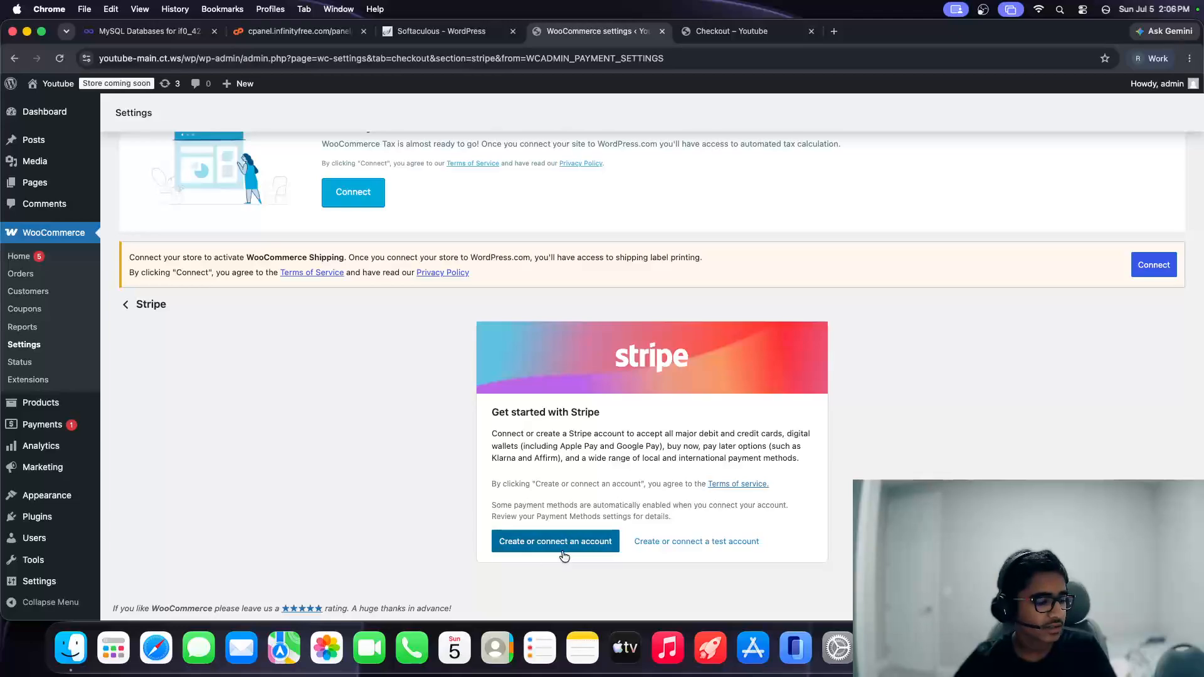
left_click(741, 544)
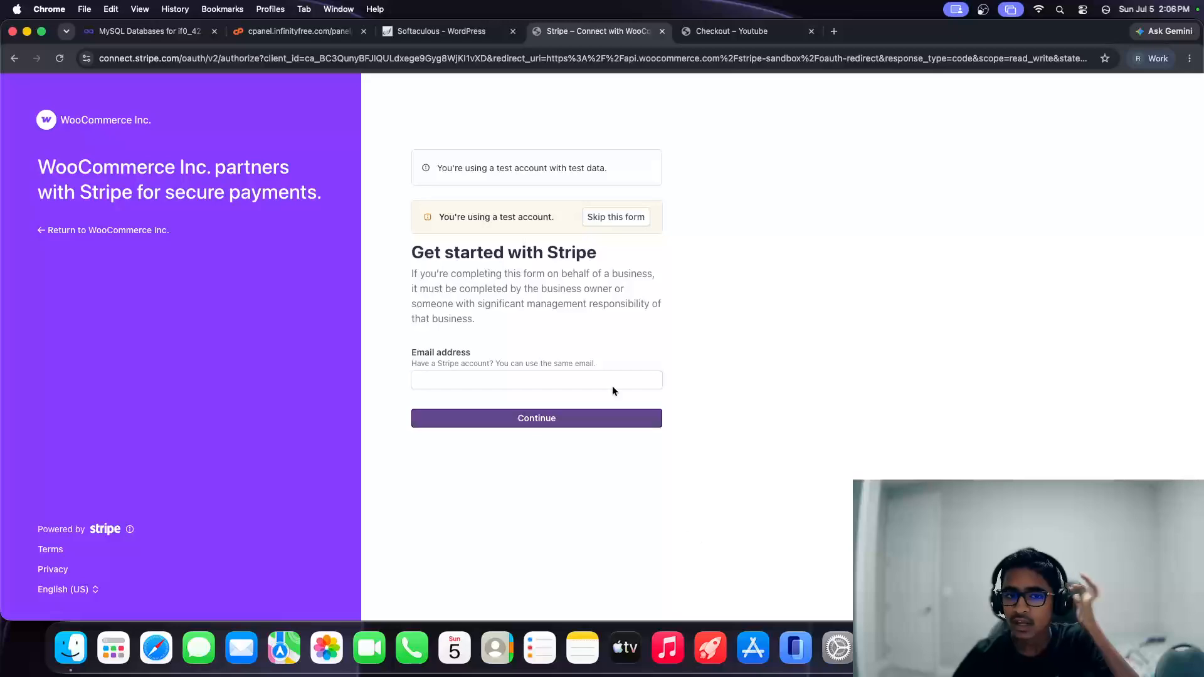
Step: Skip Stripe's test-account form and review the enabled Stripe test-mode settings
left_click(630, 217)
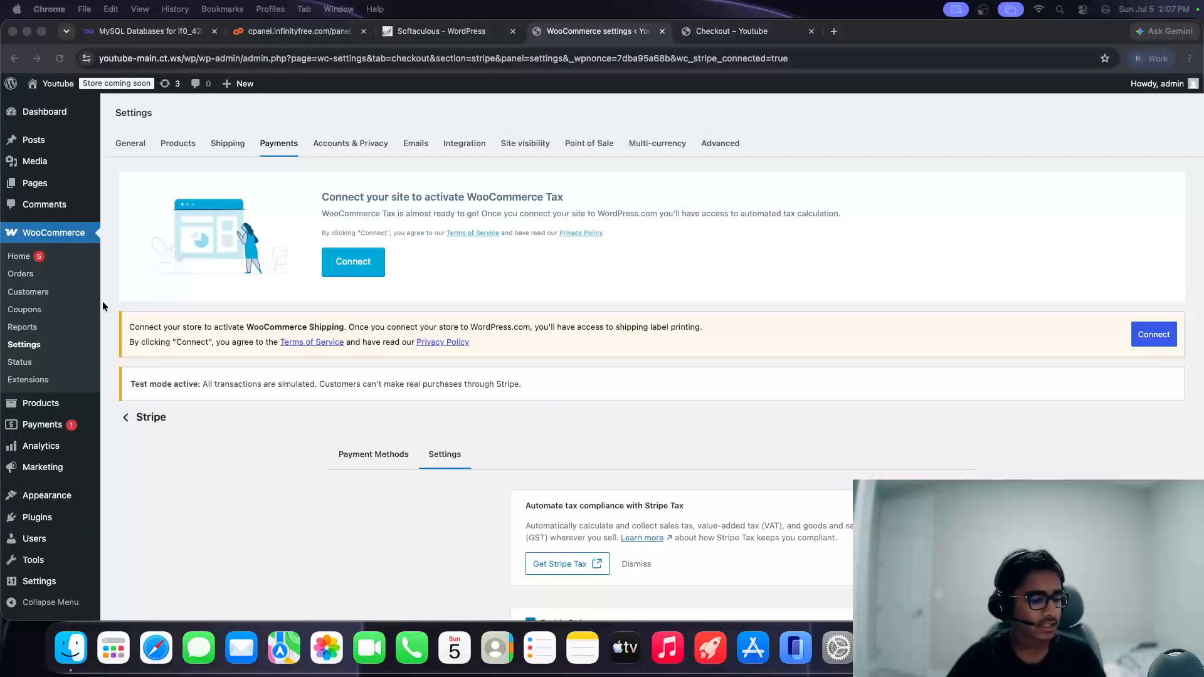
scroll(407, 352, "down", 5)
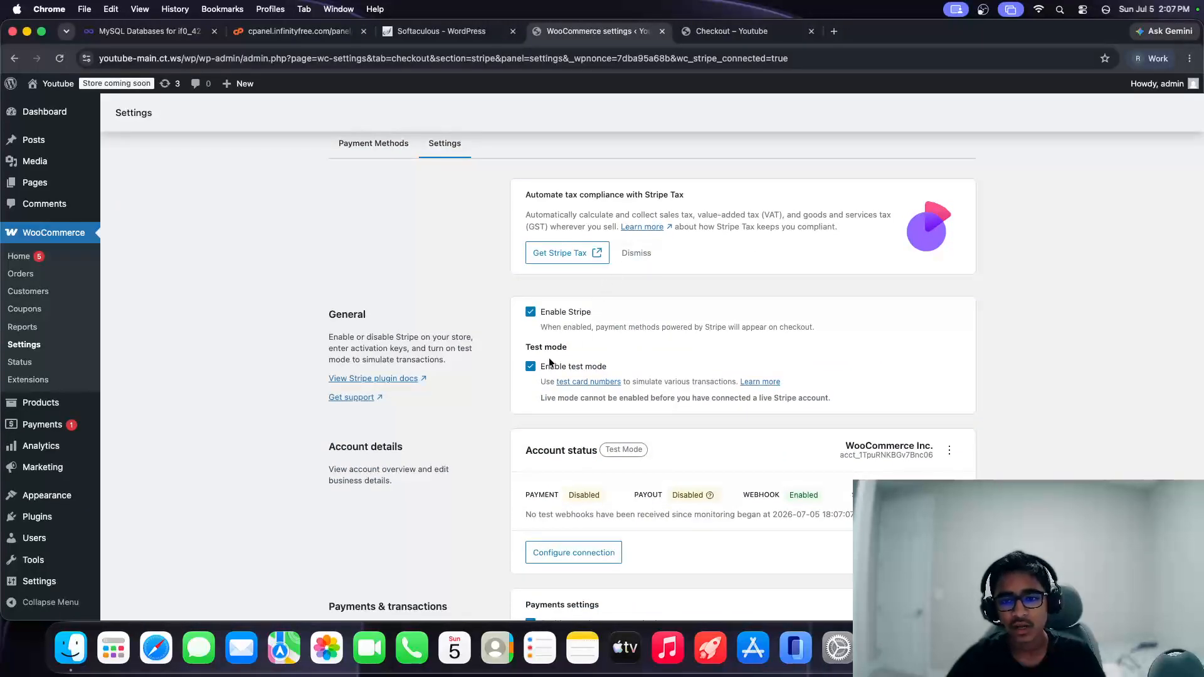
scroll(550, 363, "down", 15)
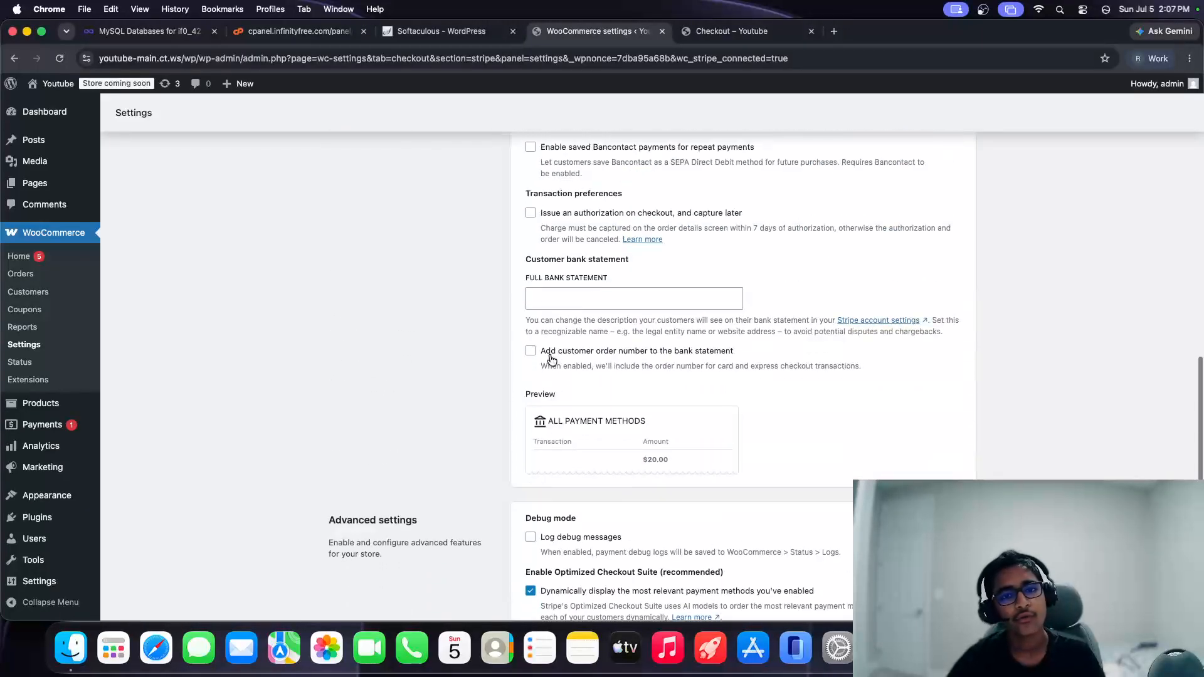
scroll(549, 359, "up", 6)
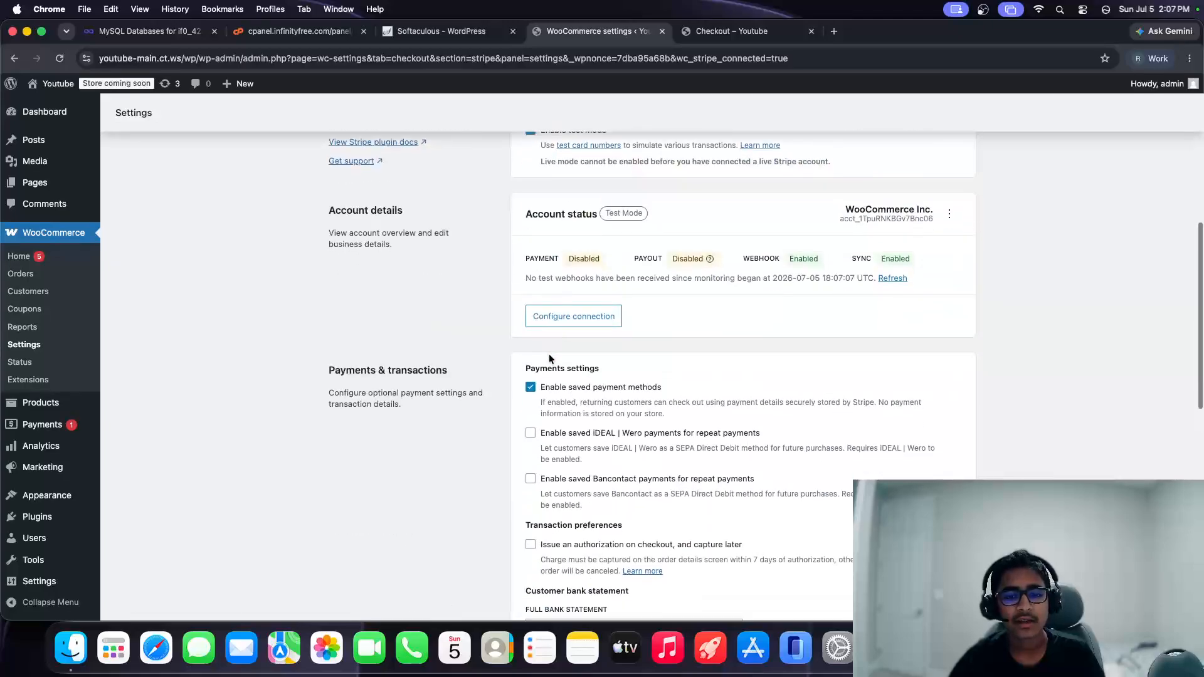
scroll(549, 358, "down", 10)
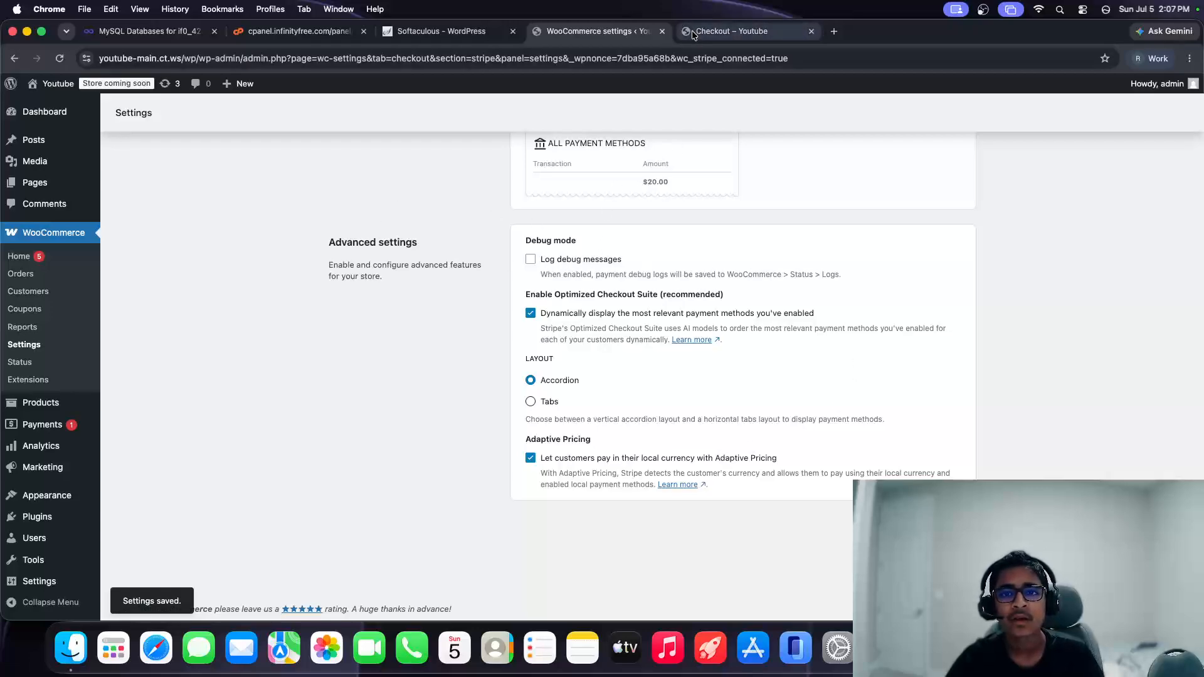
left_click(731, 30)
Step: Reload the checkout to confirm the Amazon Pay, Apple Pay, Google Pay and Link express buttons
left_click(61, 57)
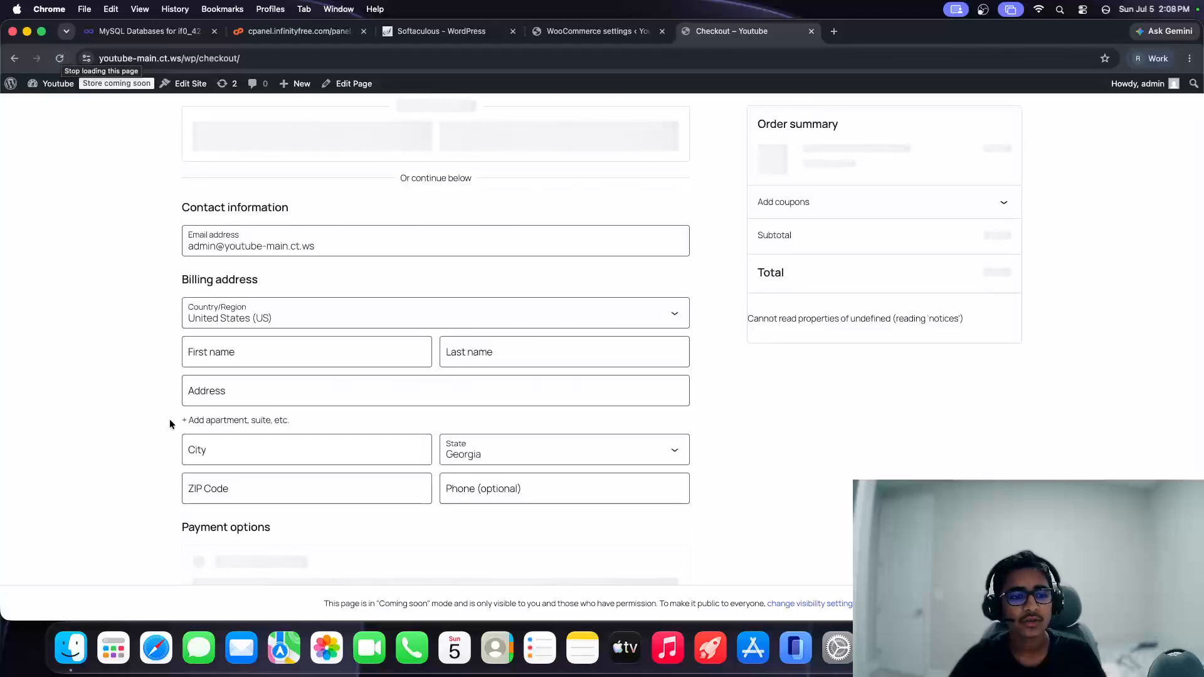
scroll(179, 443, "down", 2)
scroll(197, 436, "up", 3)
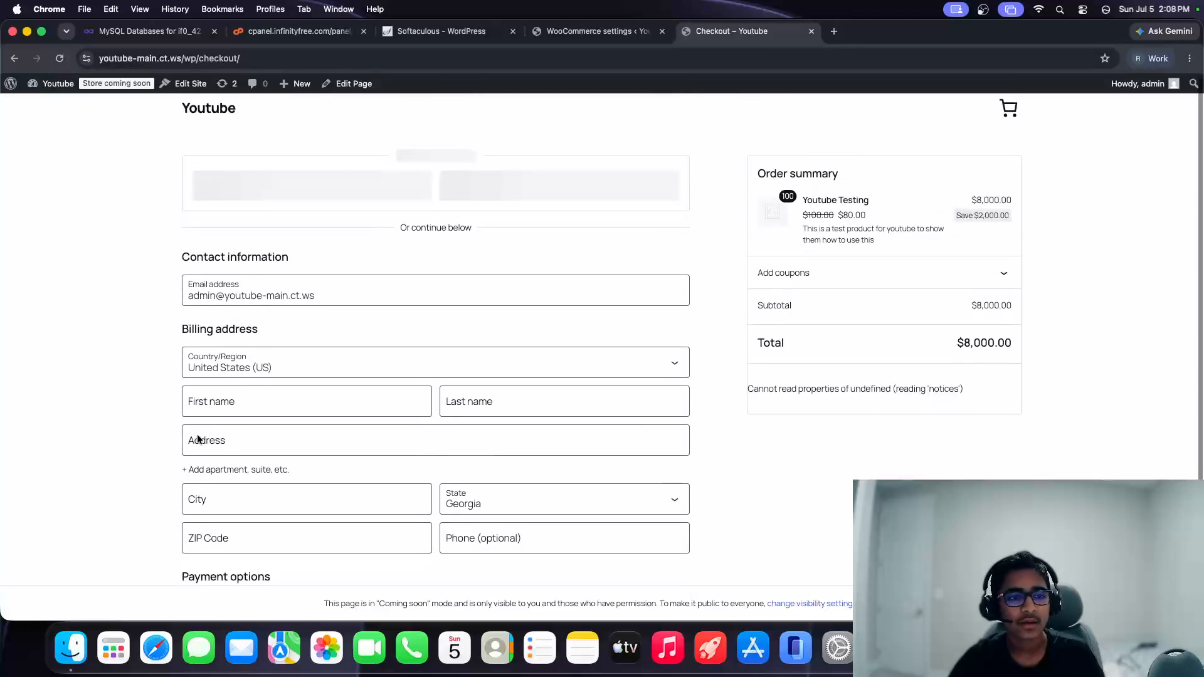
scroll(198, 436, "down", 1)
scroll(436, 251, "up", 1)
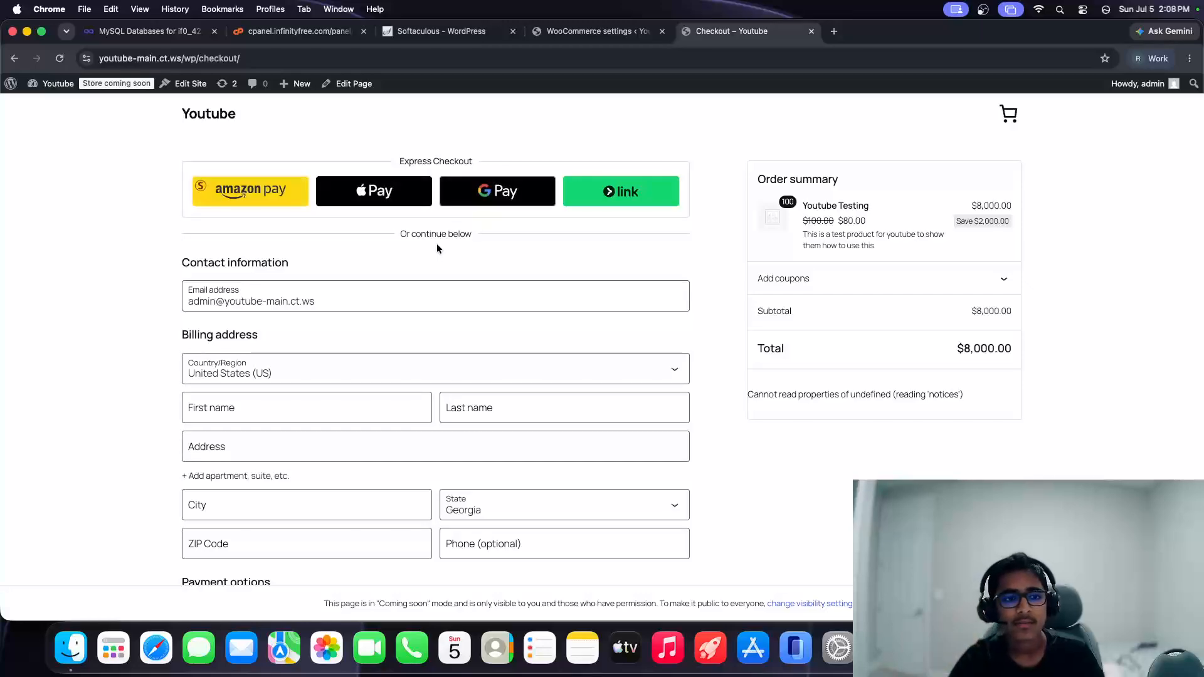
scroll(439, 239, "down", 4)
left_click(617, 34)
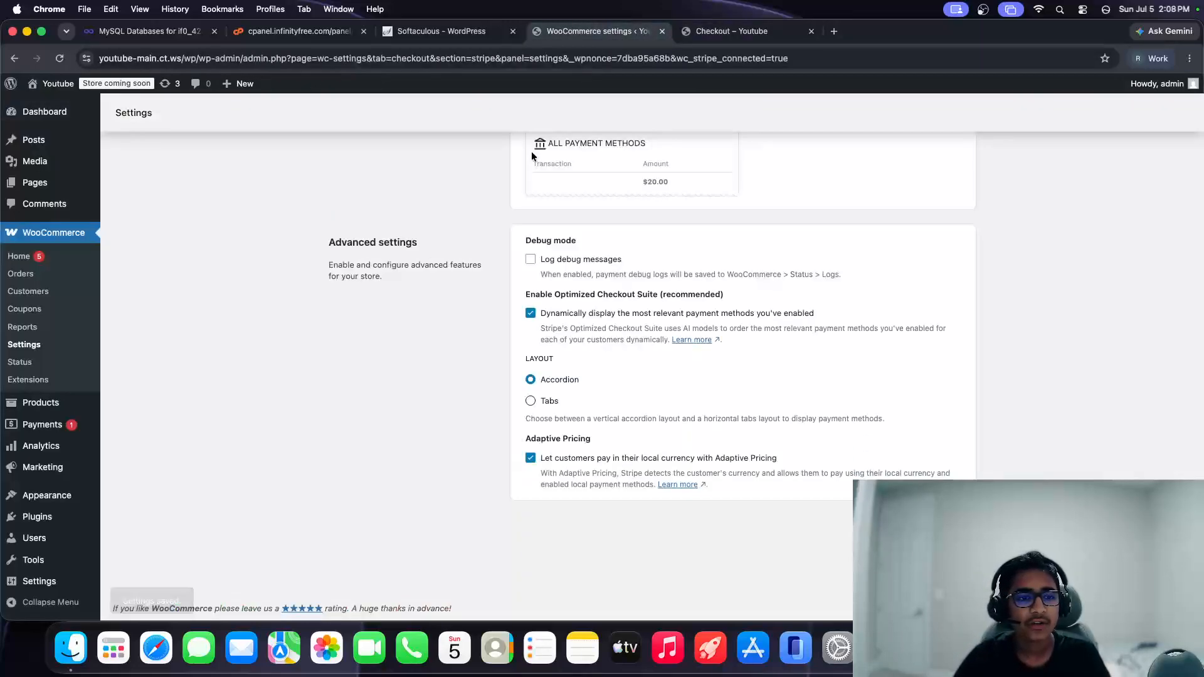
left_click(24, 308)
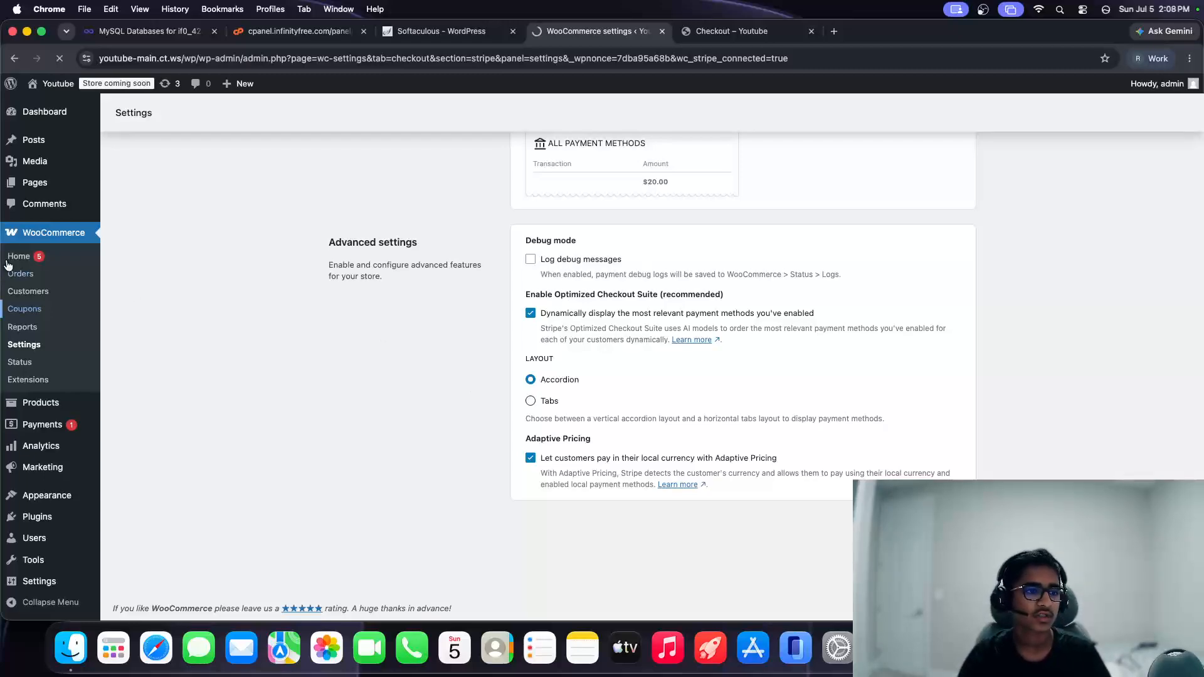
Step: Open the new coupon form, dismissing an empty-trash confirmation along the way
left_click(23, 317)
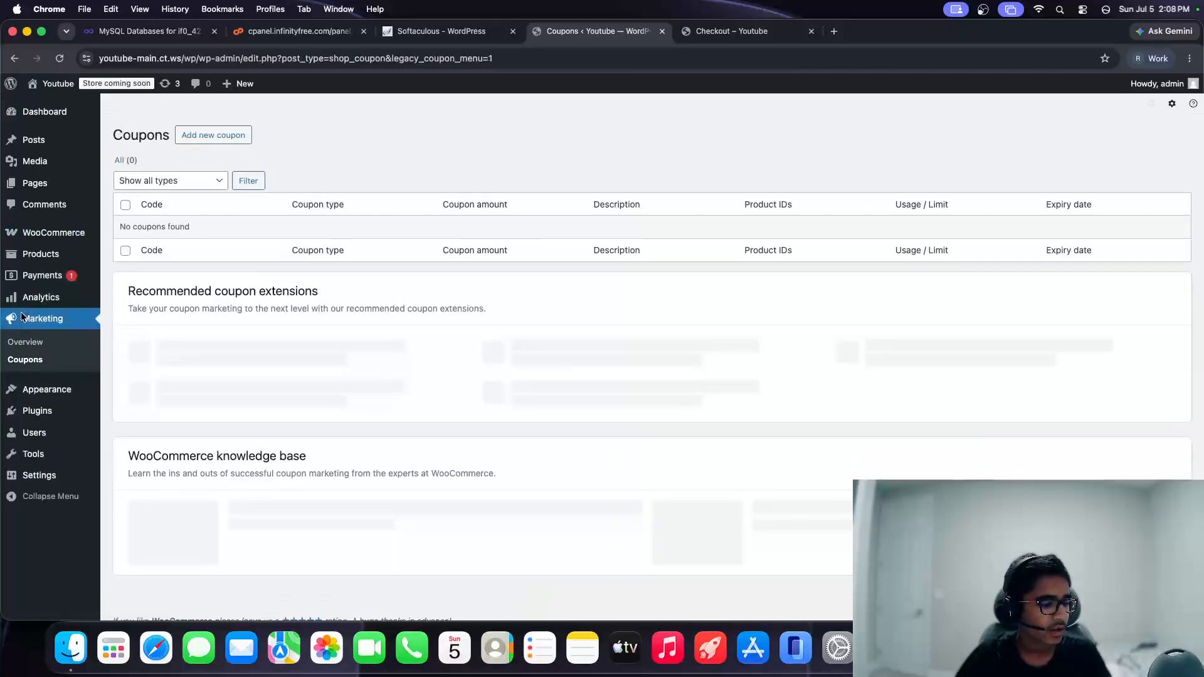
left_click(211, 139)
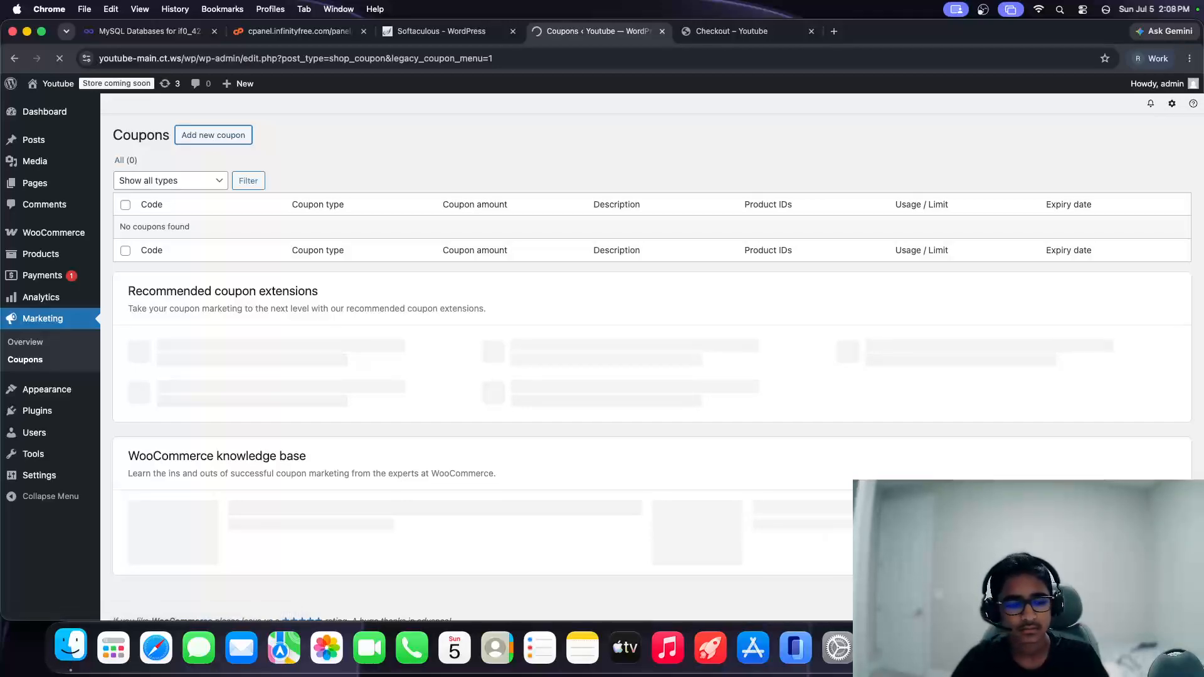
left_click(1133, 602)
left_click(645, 267)
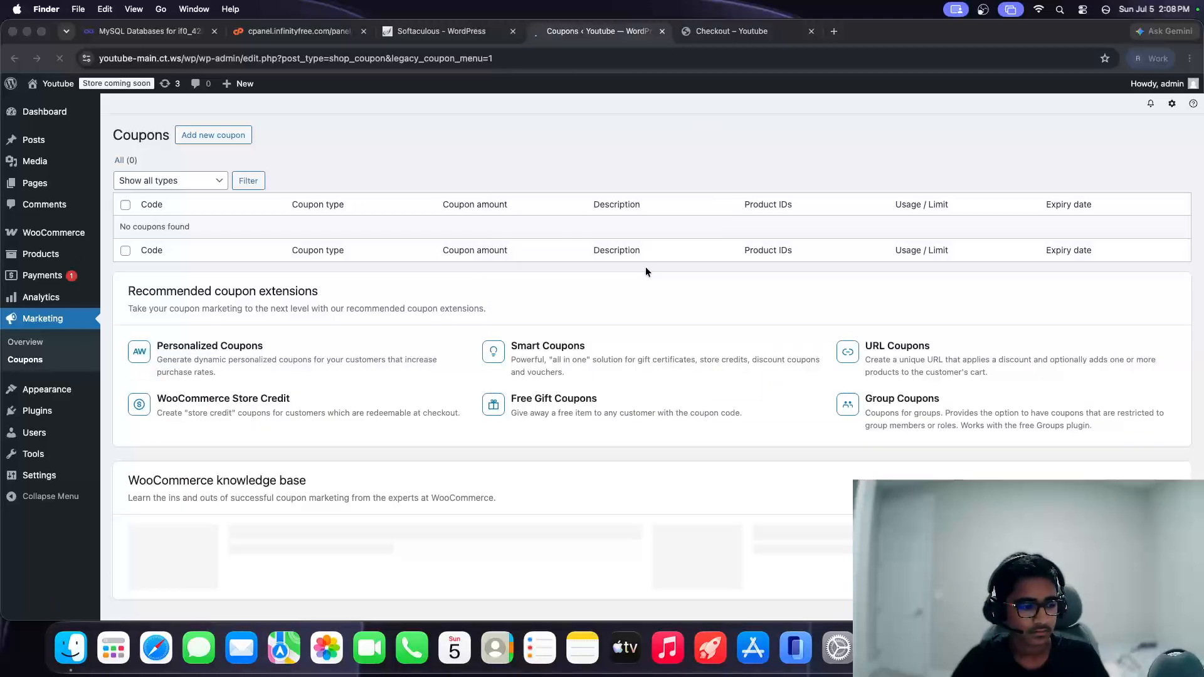
left_click(215, 136)
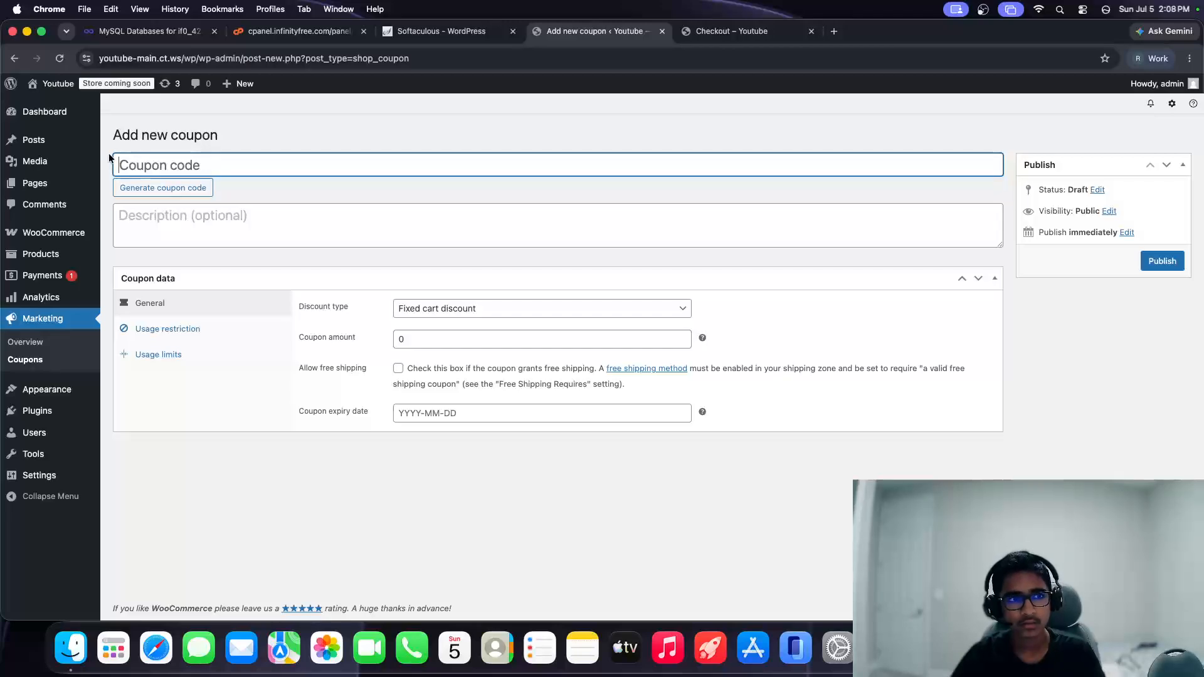
Step: Publish coupon 50OFF as a 50 percentage discount that grants free shipping
type("50")
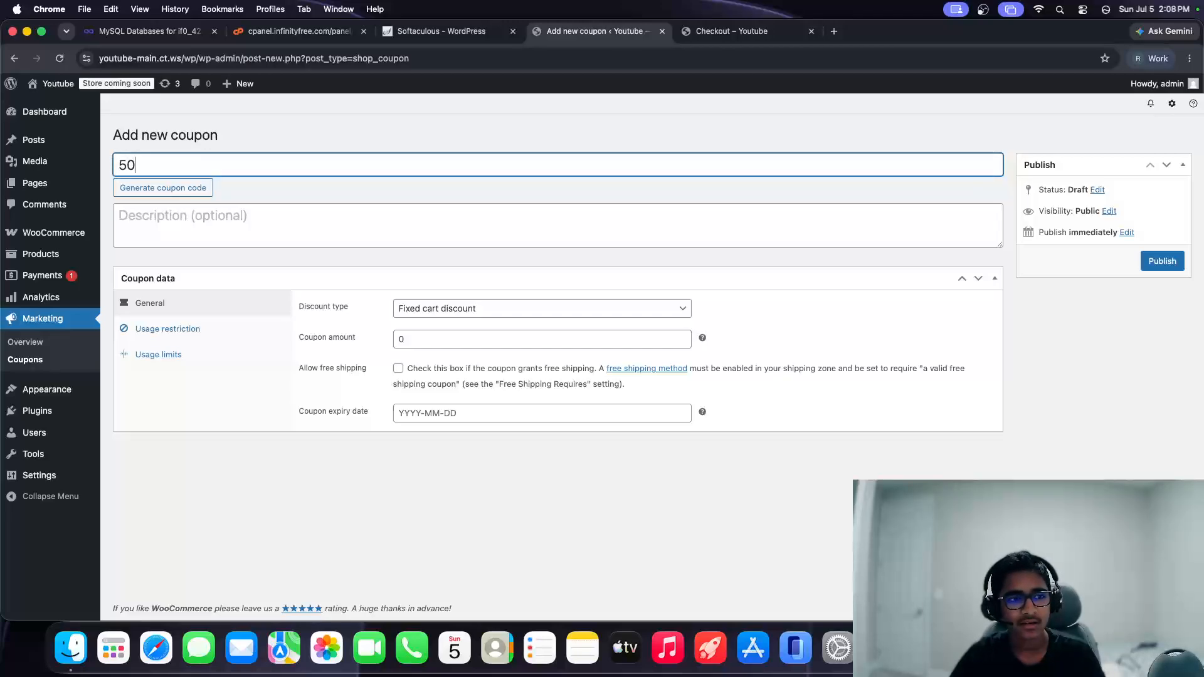
type("OFF")
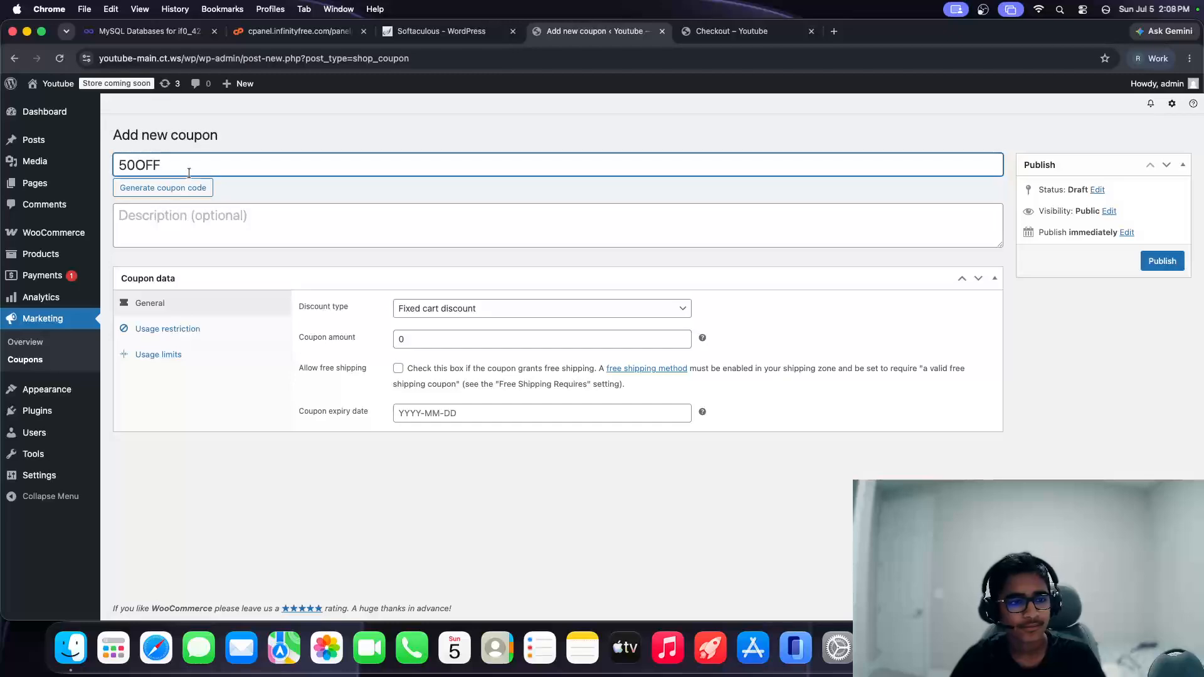
left_click(458, 321)
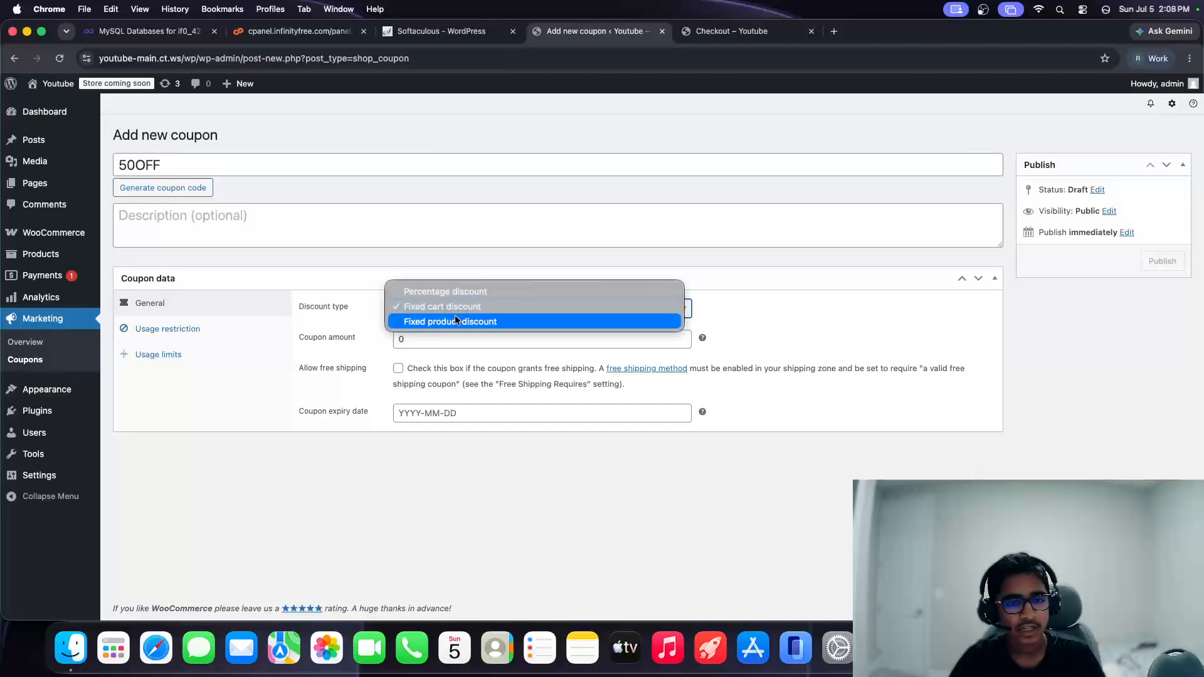
left_click(470, 294)
key("Tab")
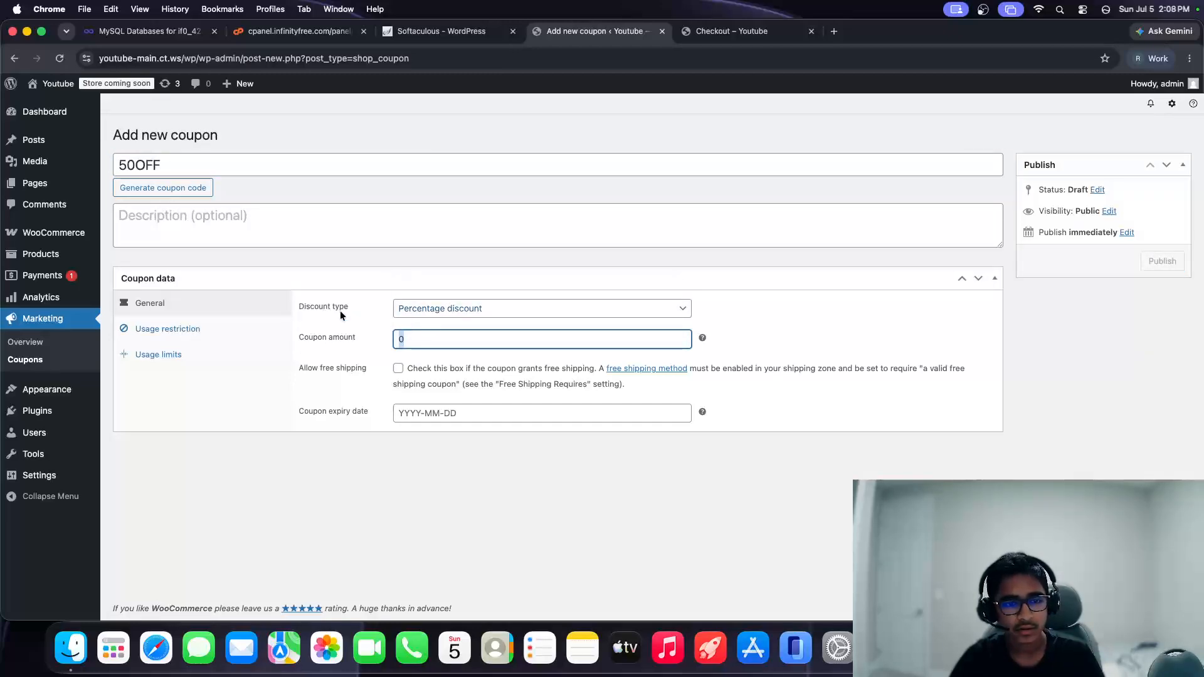
type("5")
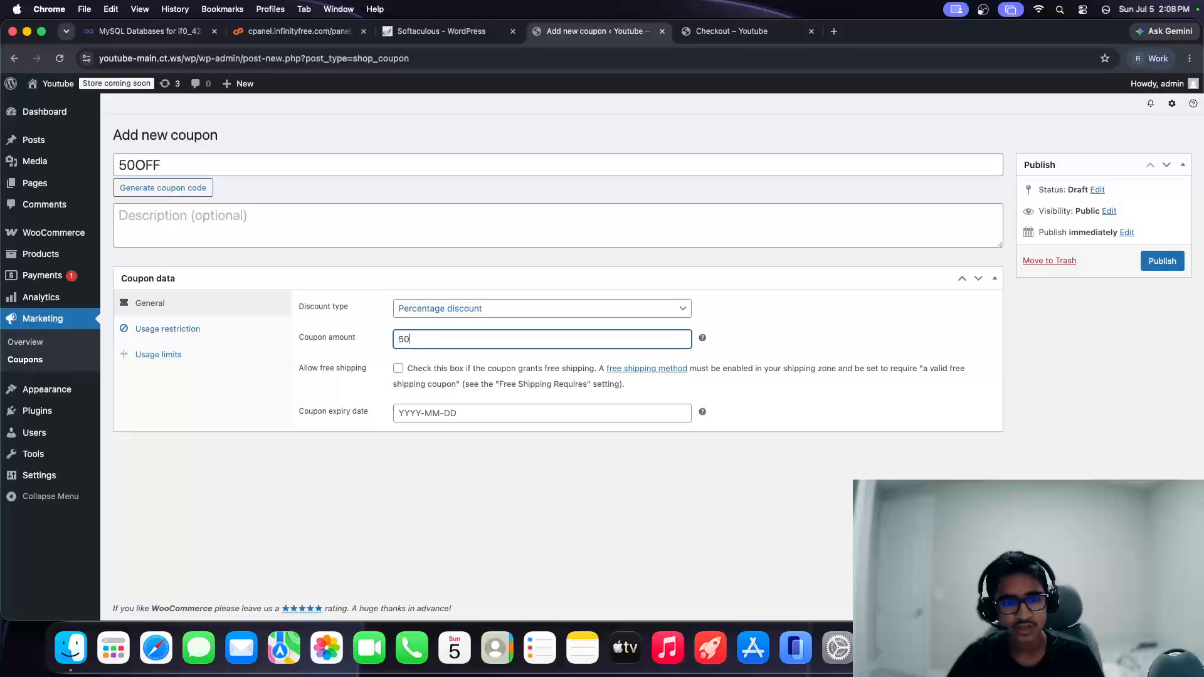
left_click(399, 369)
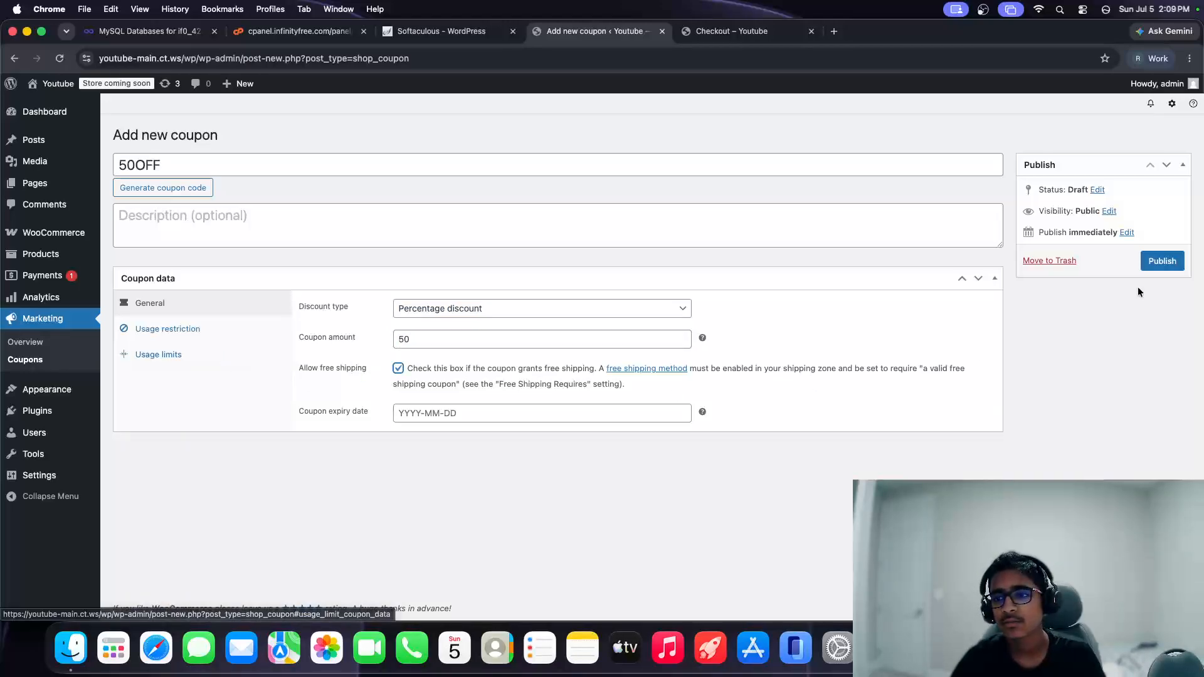
left_click(1161, 262)
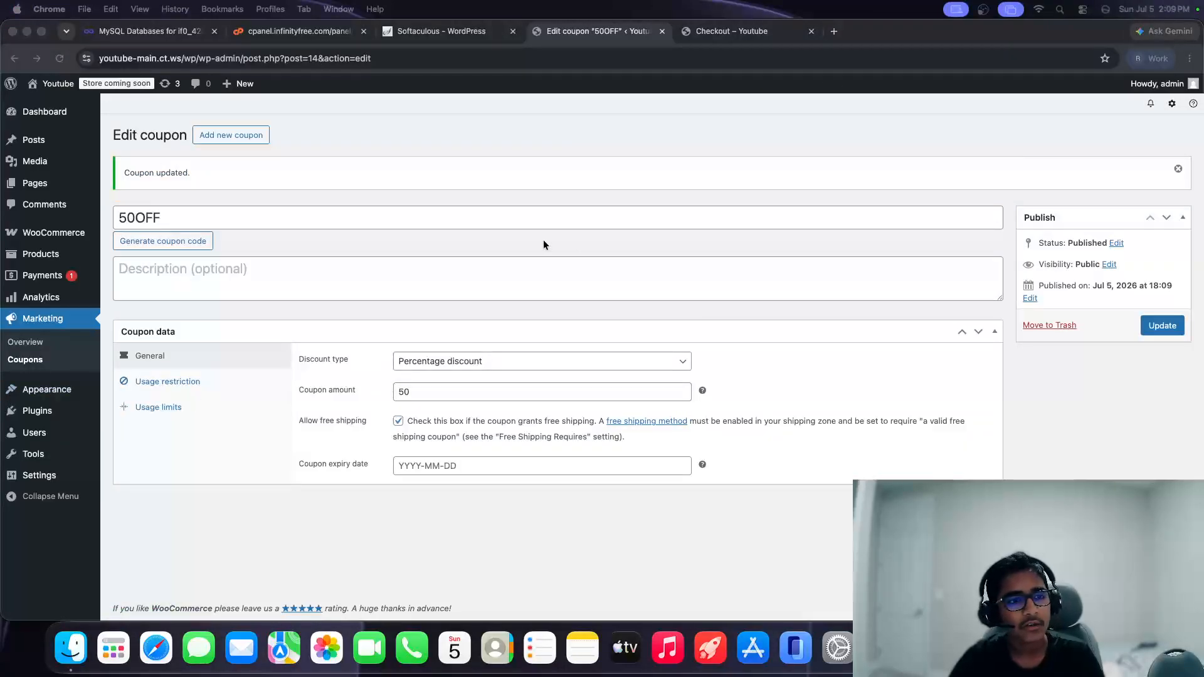
left_click(727, 31)
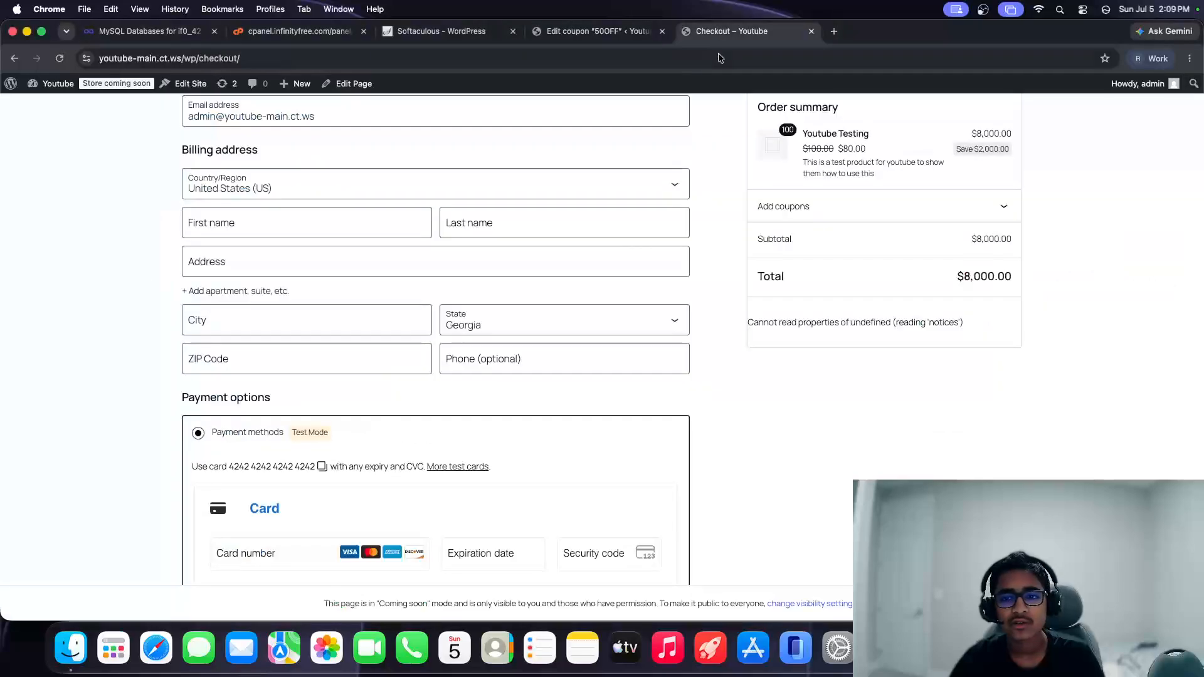
Step: Apply coupon 50OFF at checkout, cutting the $8,000.00 total to $4,000.00
left_click(834, 207)
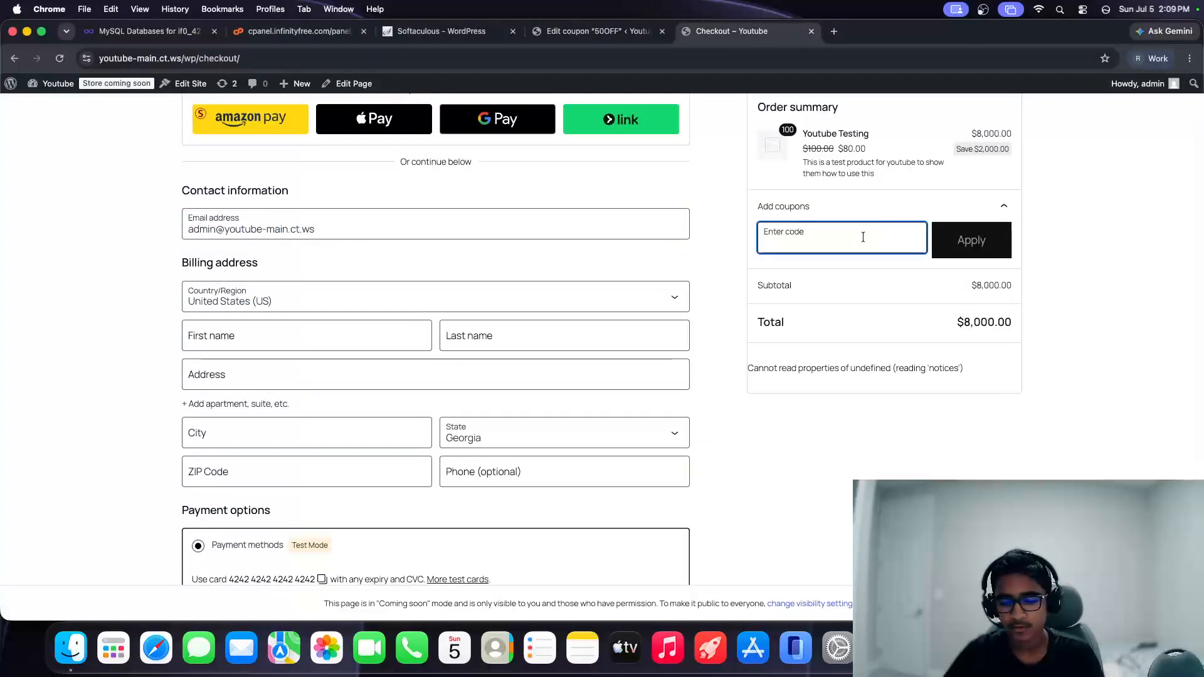
type("50OFF")
left_click(997, 242)
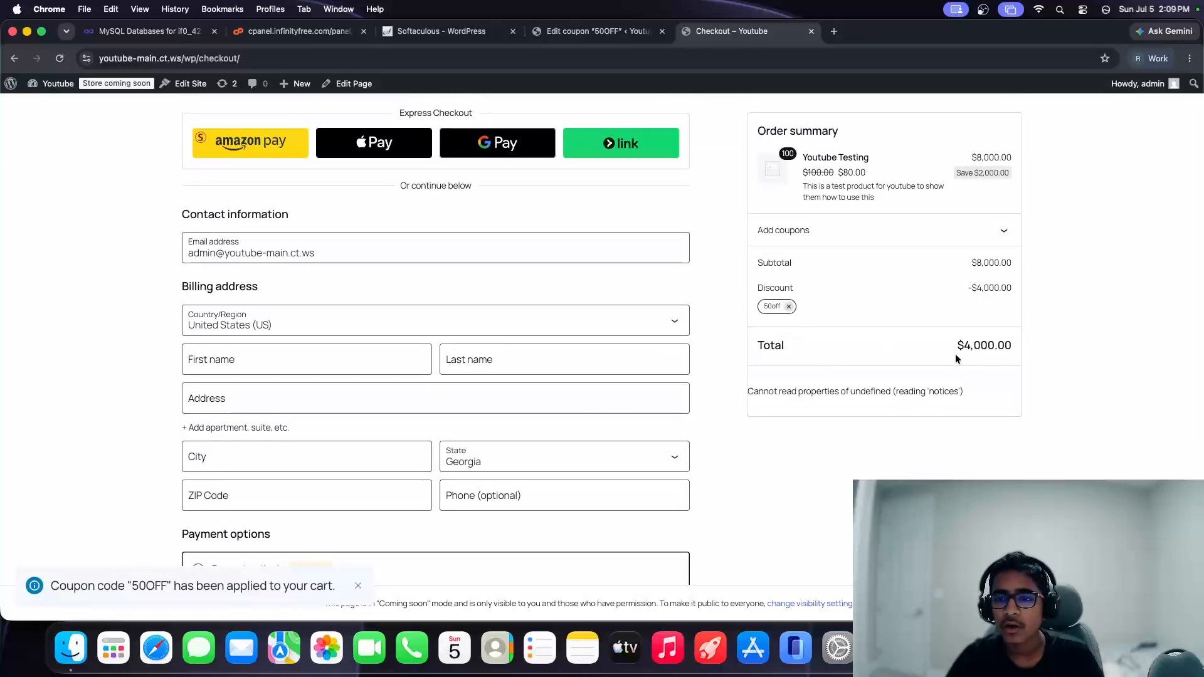
left_click_drag(954, 353, 1029, 347)
left_click(1020, 288)
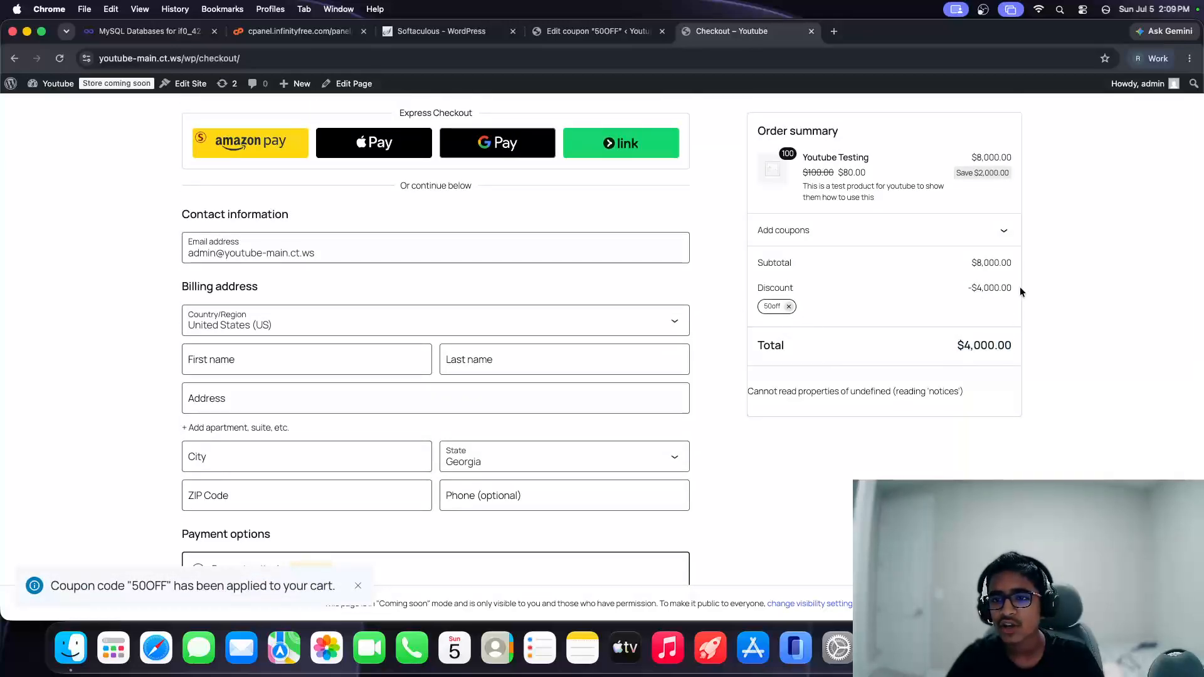
left_click_drag(952, 168, 1047, 172)
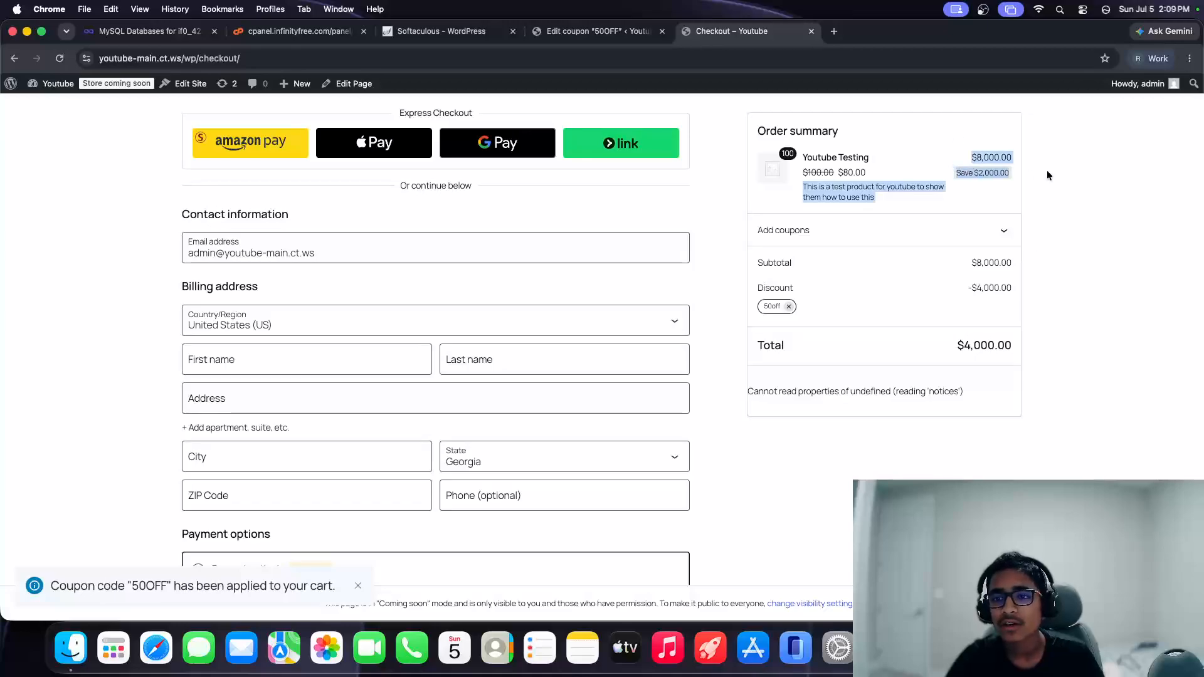
left_click(1048, 172)
scroll(408, 260, "down", 1)
scroll(410, 258, "up", 1)
Step: Fill in the billing first name, last name, street address and city fields
left_click(411, 257)
triple_click(411, 257)
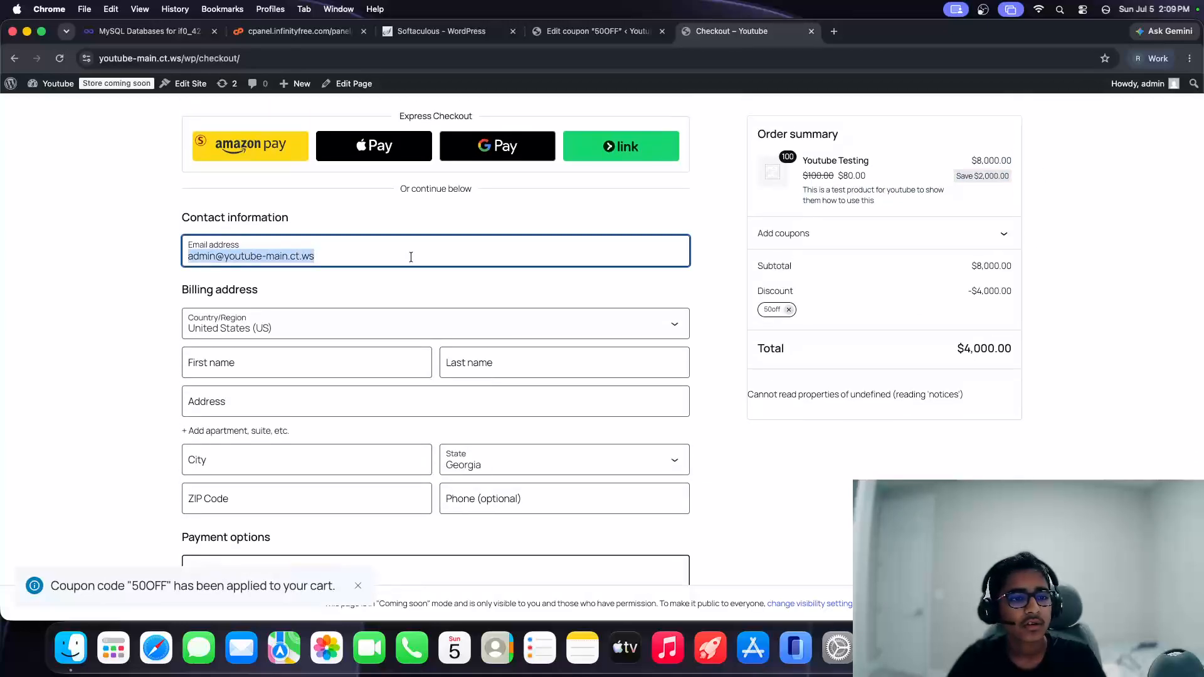
left_click(412, 258)
left_click(411, 323)
left_click(126, 330)
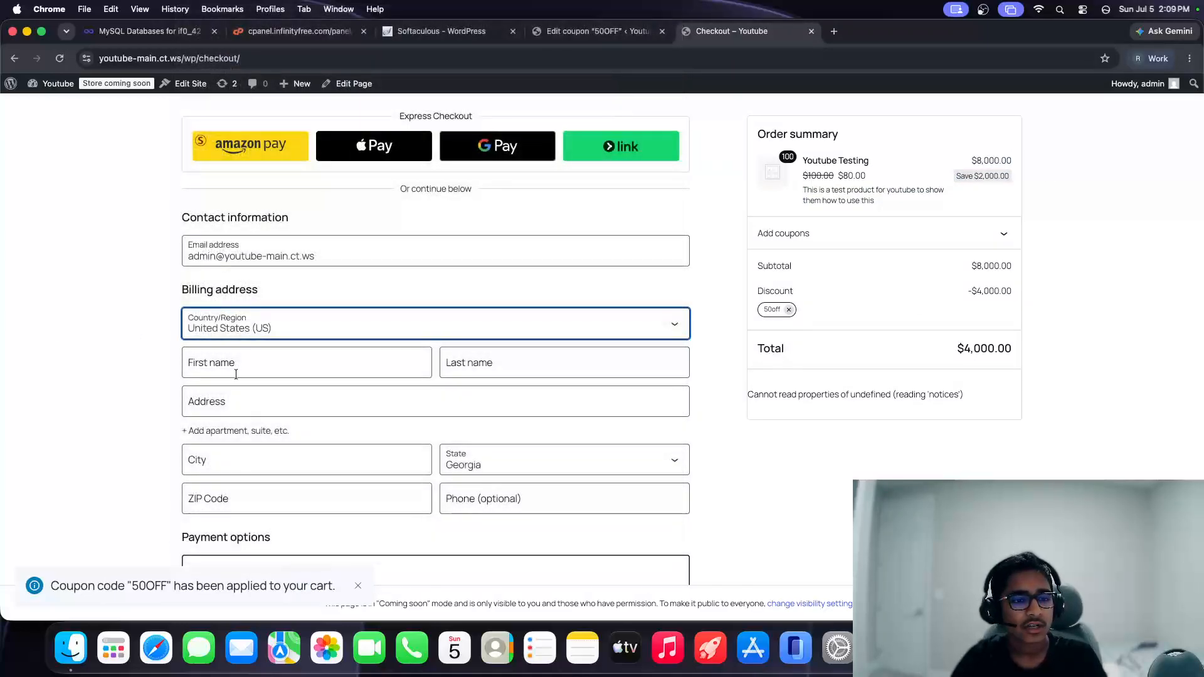
left_click(235, 366)
type("Admin")
key("Tab")
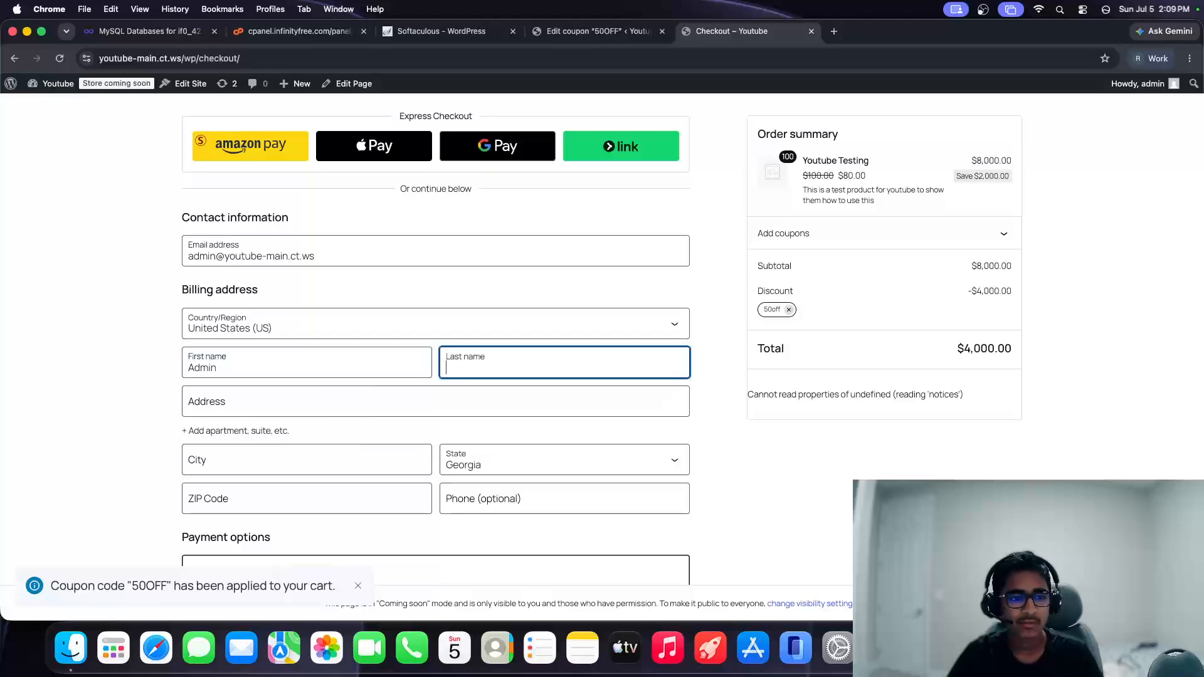
type("Testing")
key("Tab")
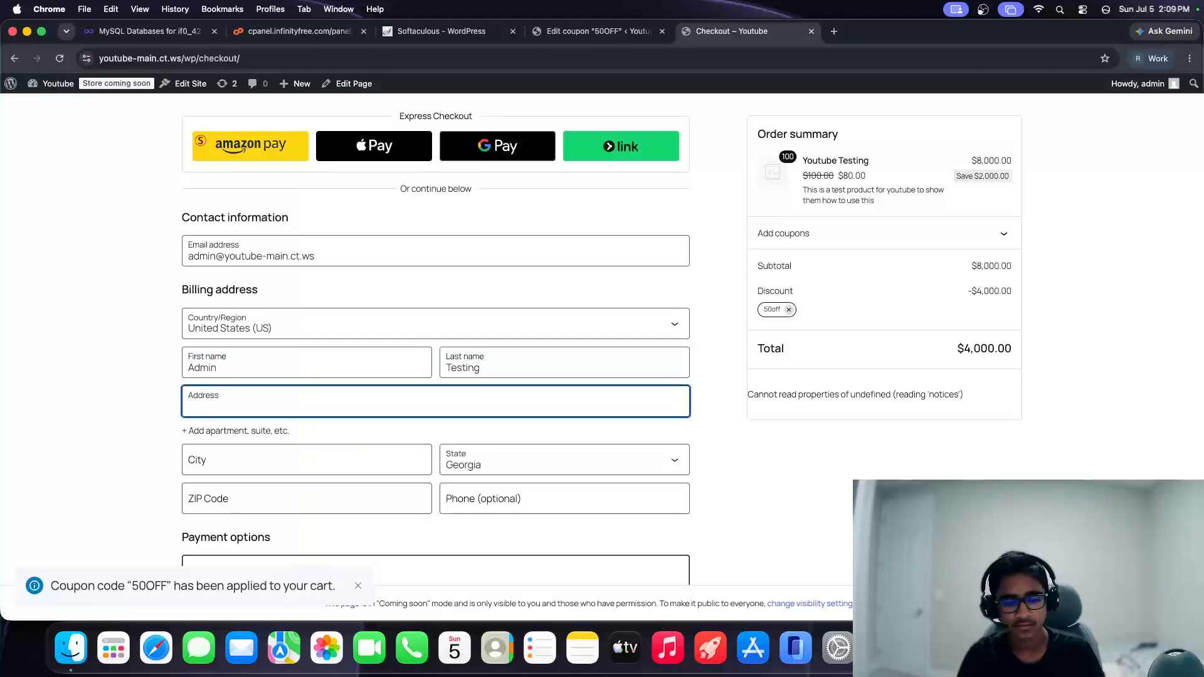
type("testing")
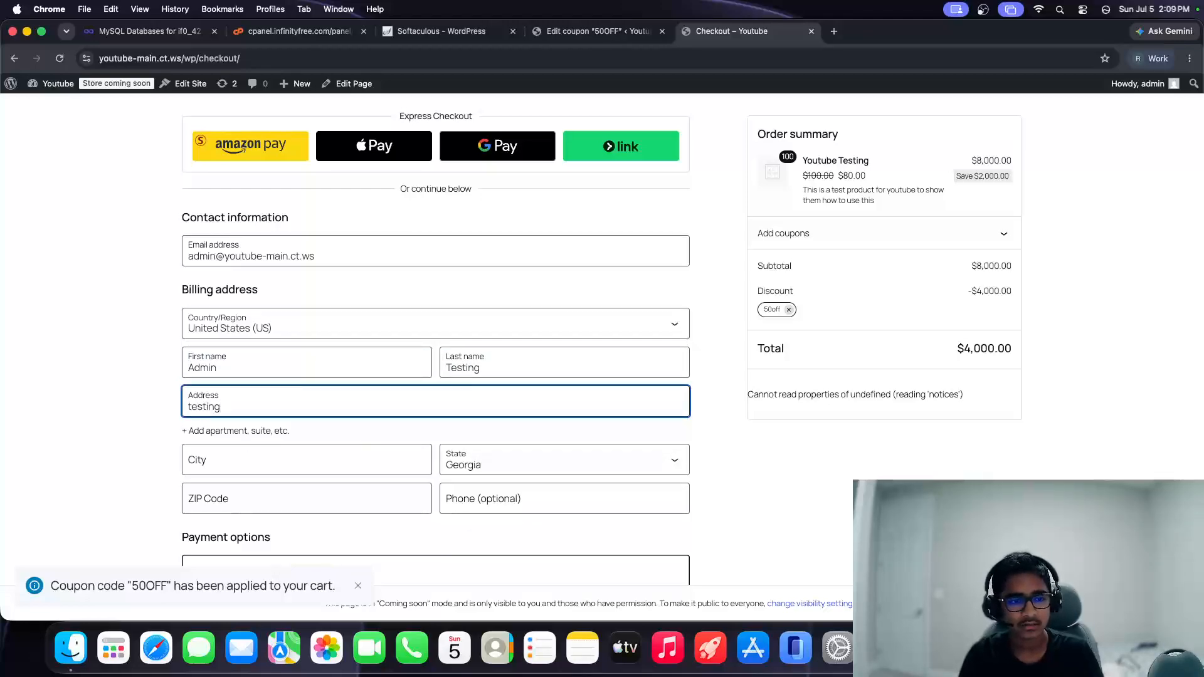
key("Tab")
key("Tab")
type("q")
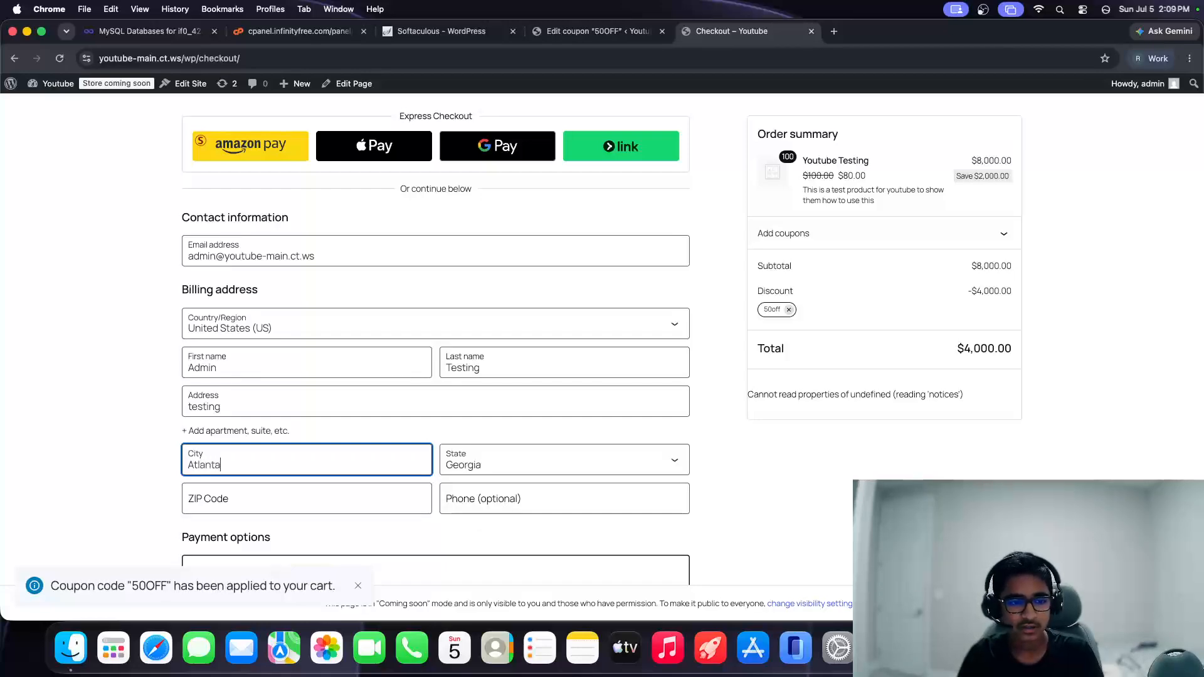
key("Tab")
key("Tab")
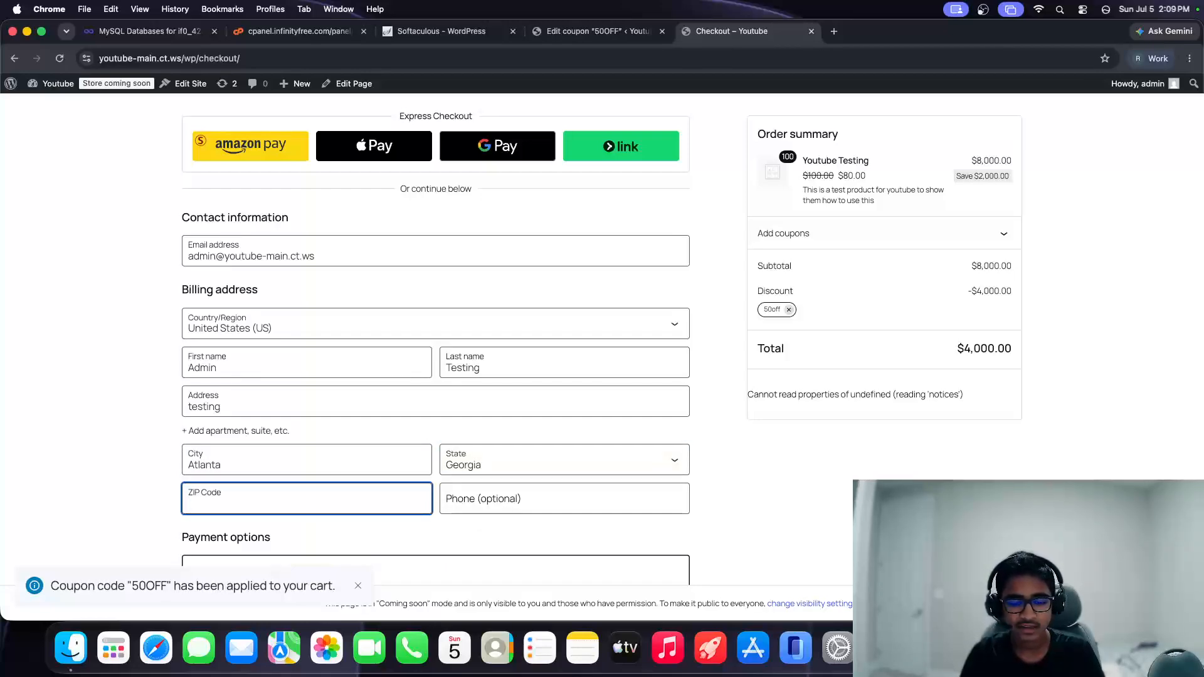
Step: Enter the billing ZIP code, correcting the invalid digits
type("380819233")
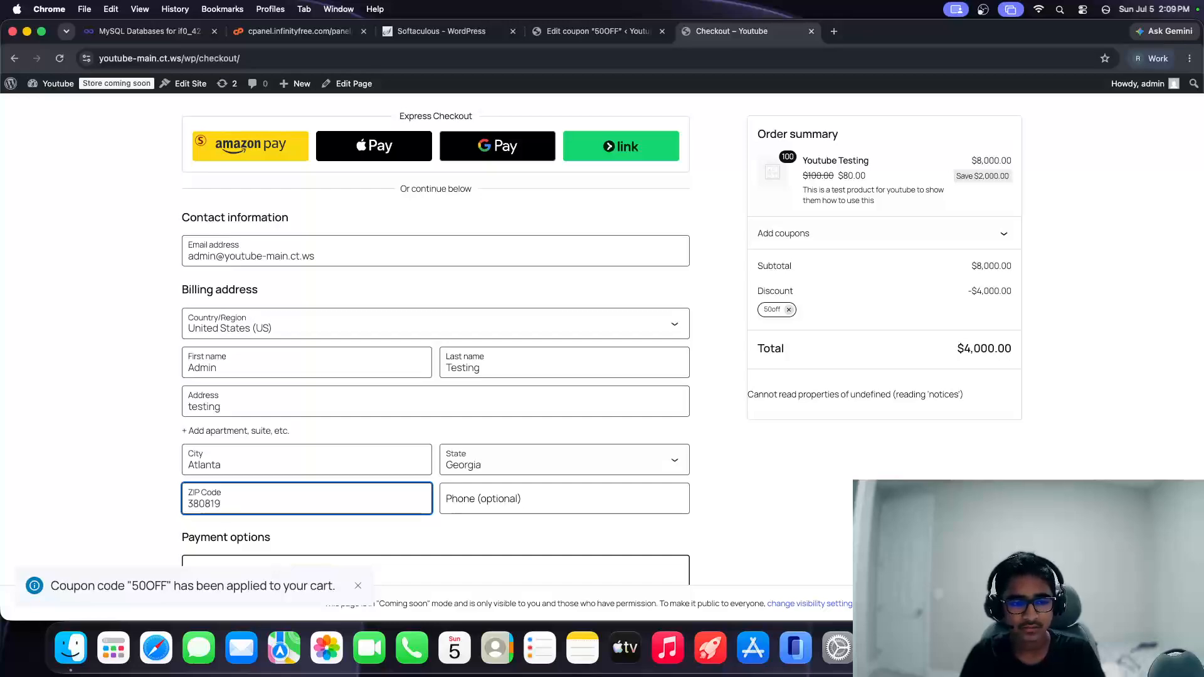
key("Tab")
key("shift+Tab")
key("BackSpace")
type("30")
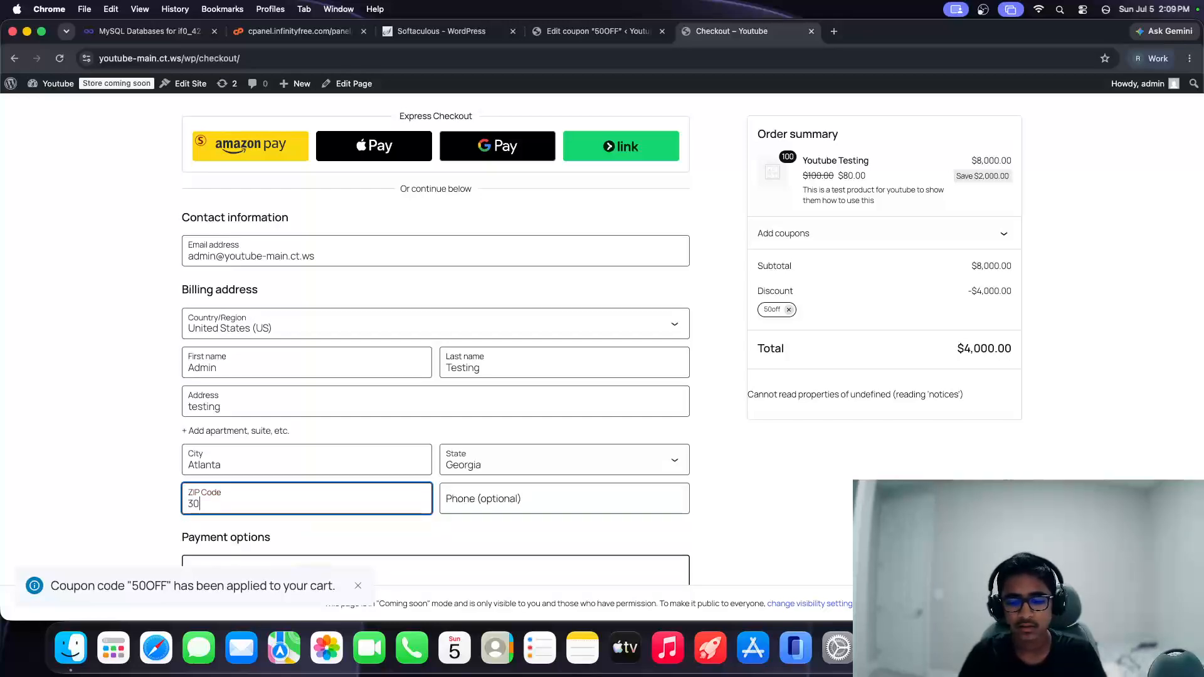
type("0090")
key("Tab")
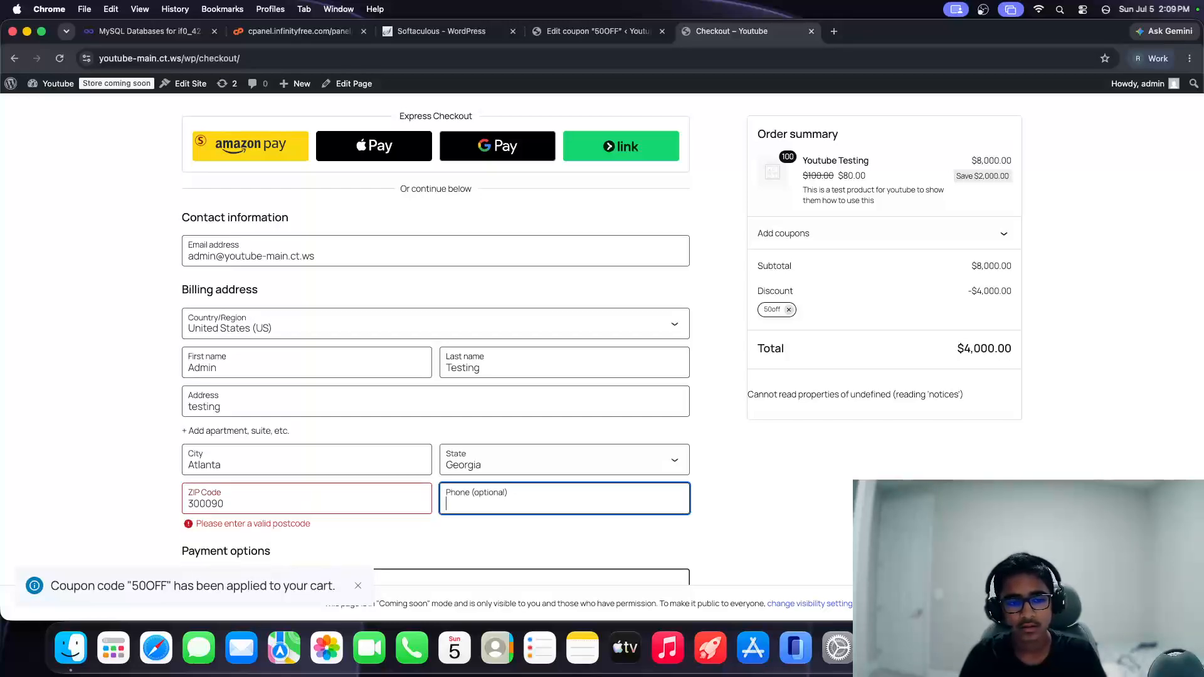
key("shift+Tab")
key("BackSpace")
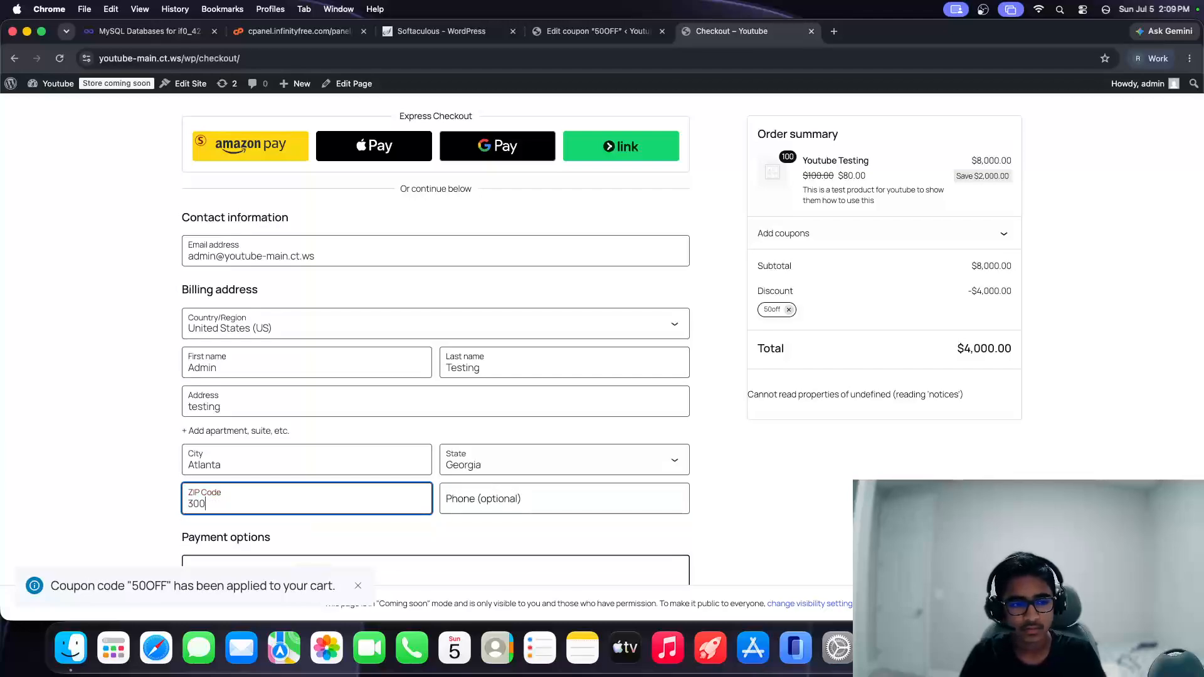
key("Tab")
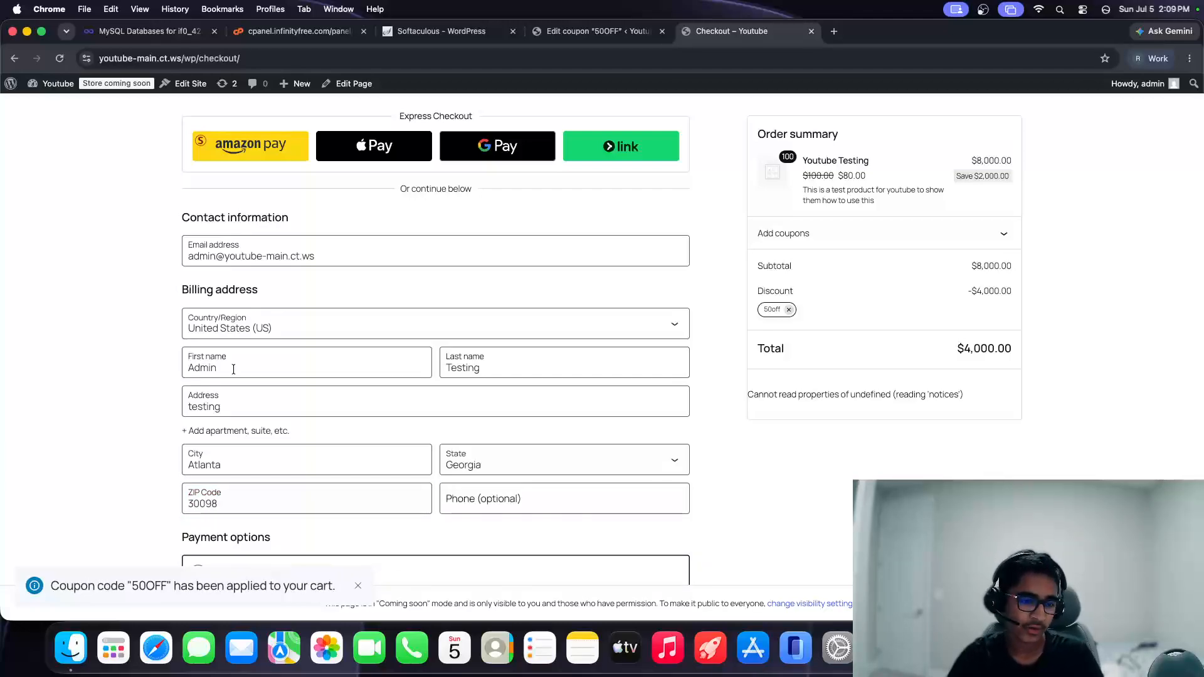
scroll(233, 369, "down", 5)
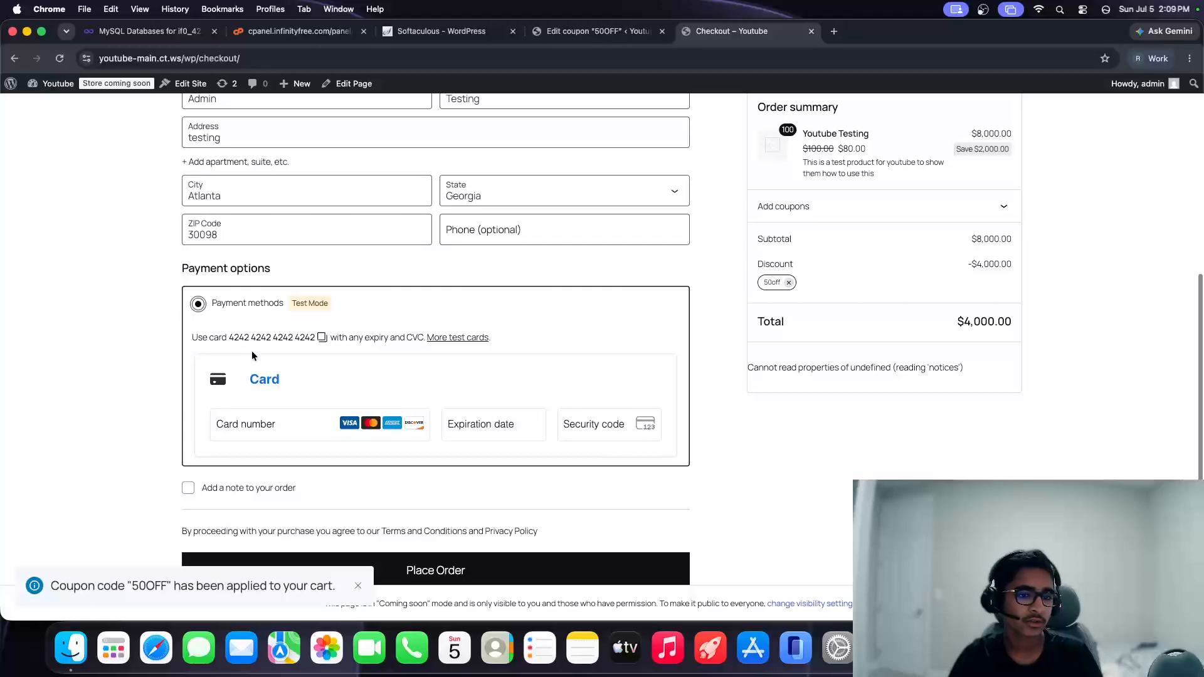
left_click(320, 343)
left_click(289, 433)
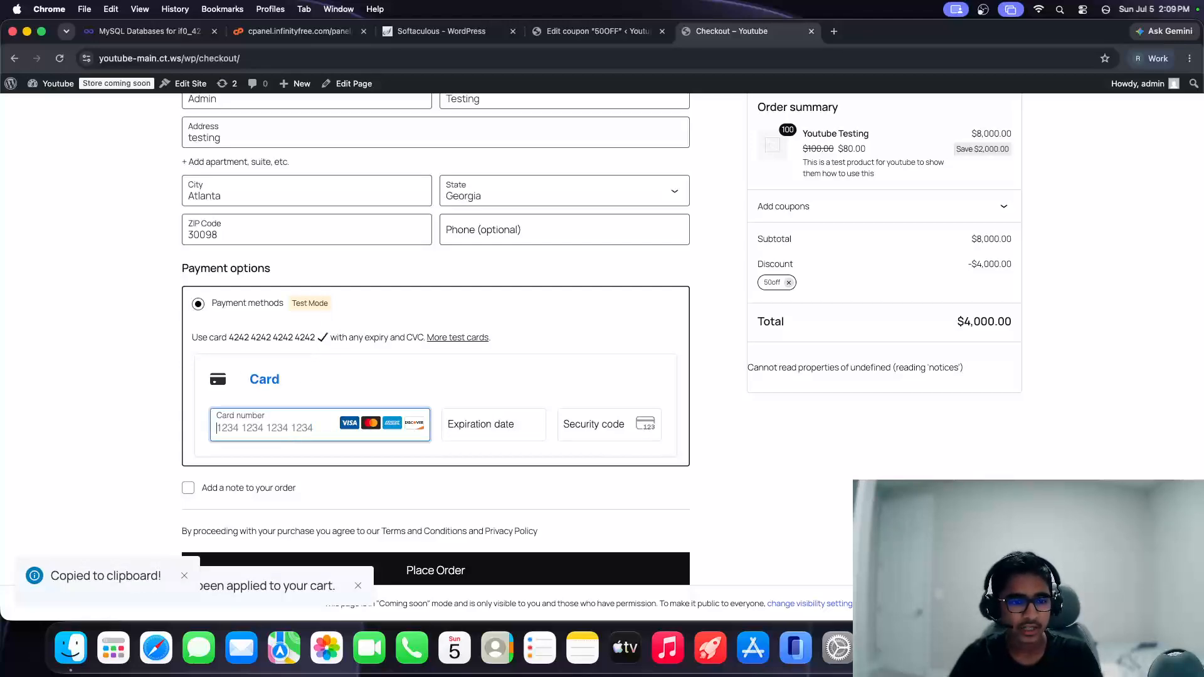
type("4242 4242 4242 42420424")
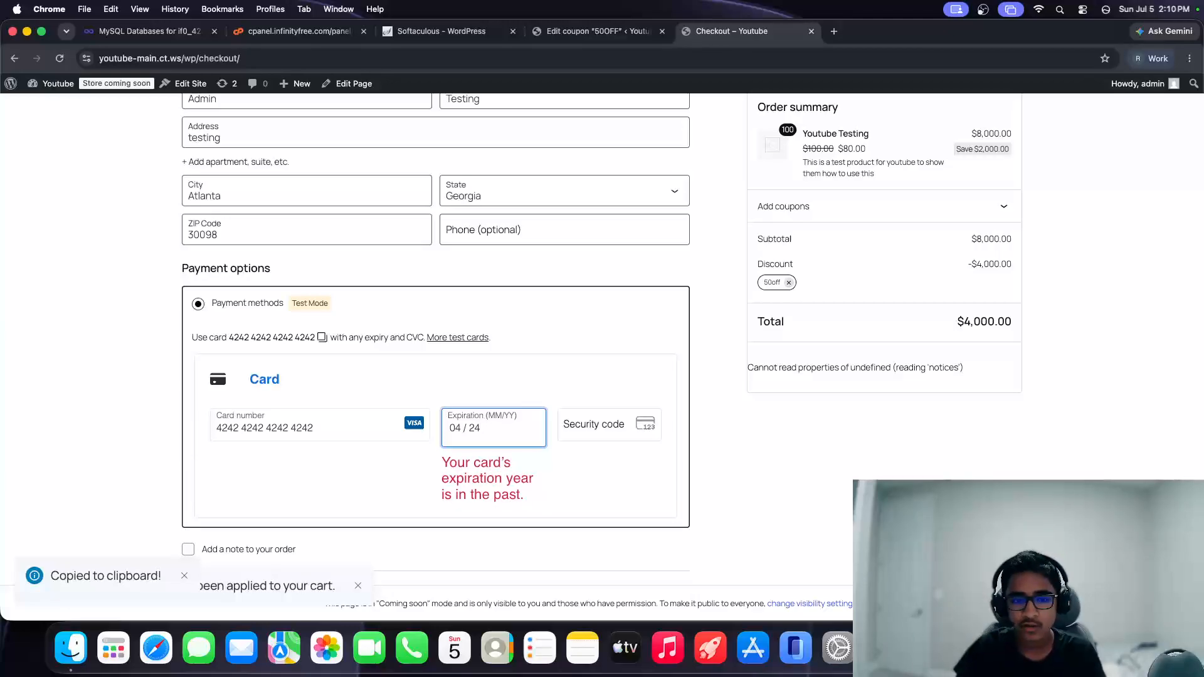
key("BackSpace")
key("BackSpace")
key("BackSpace")
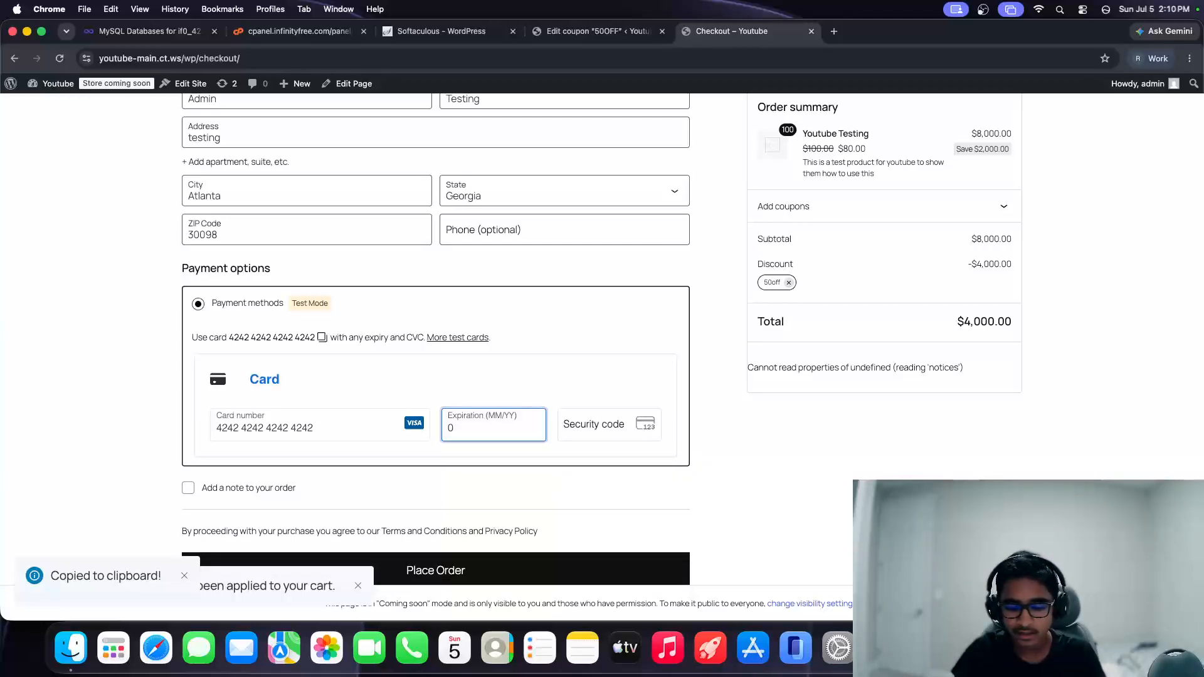
type("4 /30")
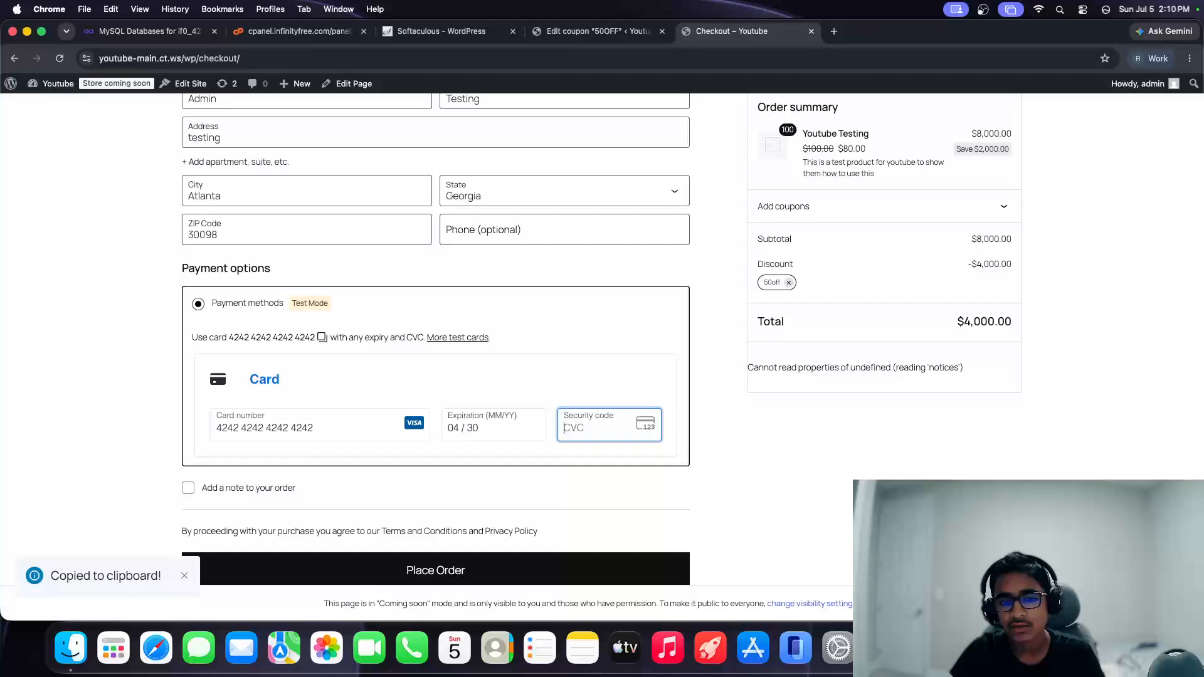
type("132")
Step: Turn off saving information and start the order note 'Please make it qui'
scroll(275, 421, "down", 2)
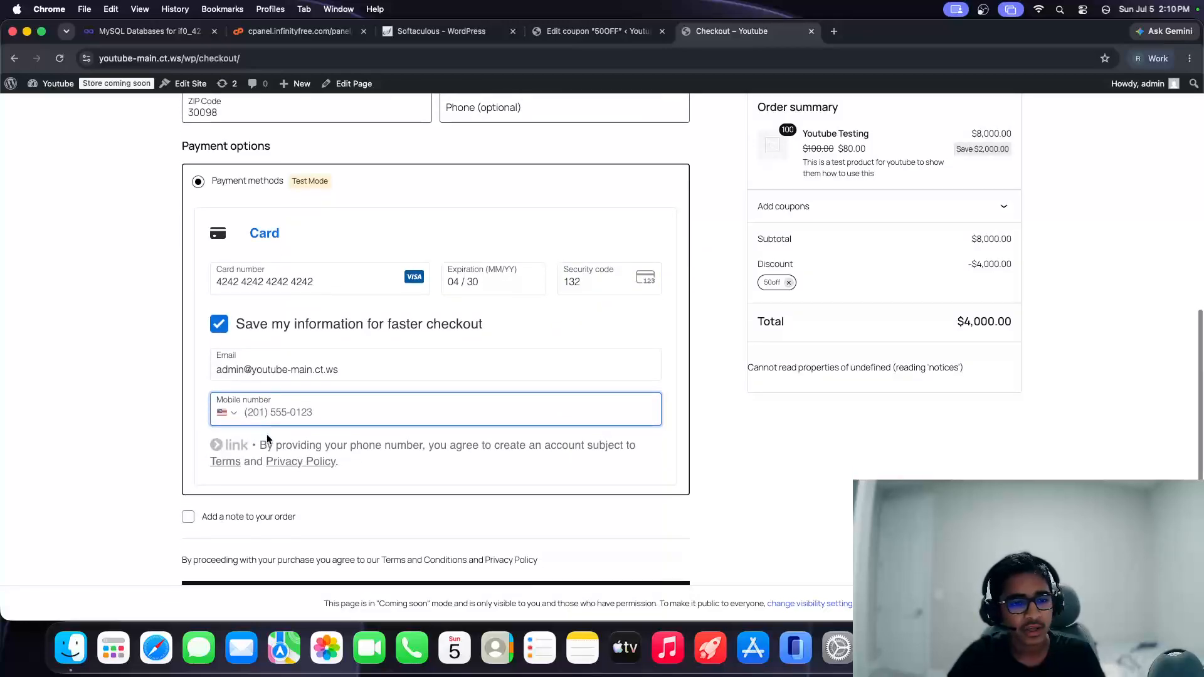
left_click(236, 327)
left_click(188, 488)
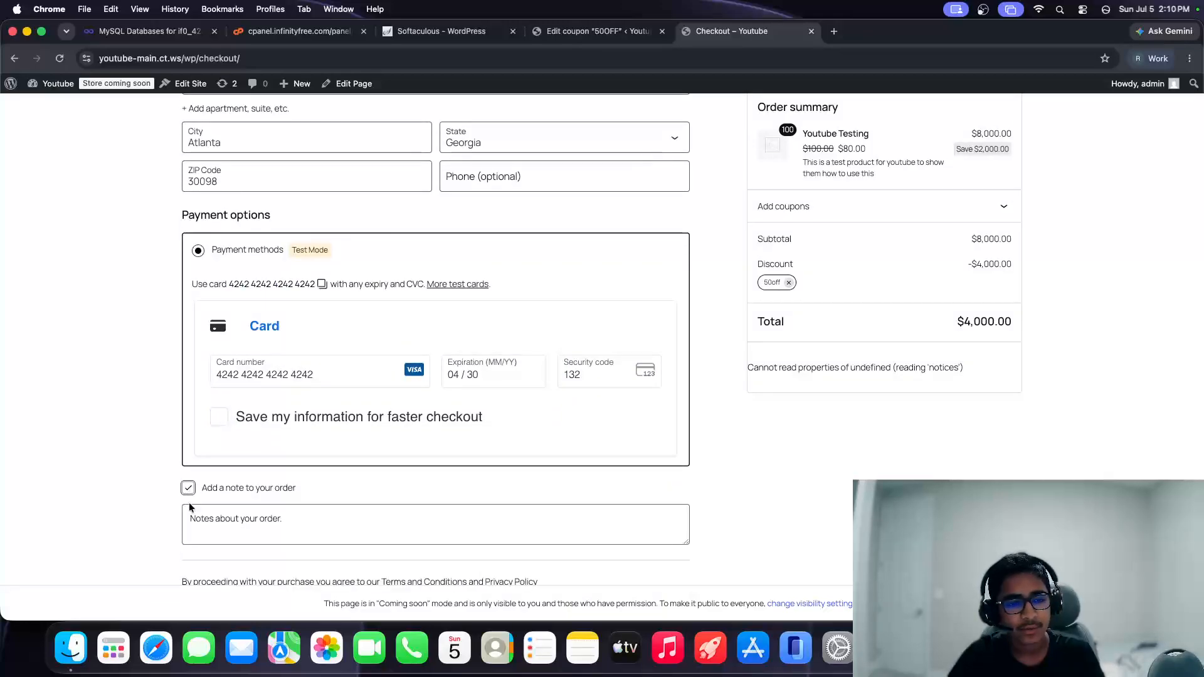
scroll(301, 494, "down", 1)
left_click(311, 473)
type("Please mak")
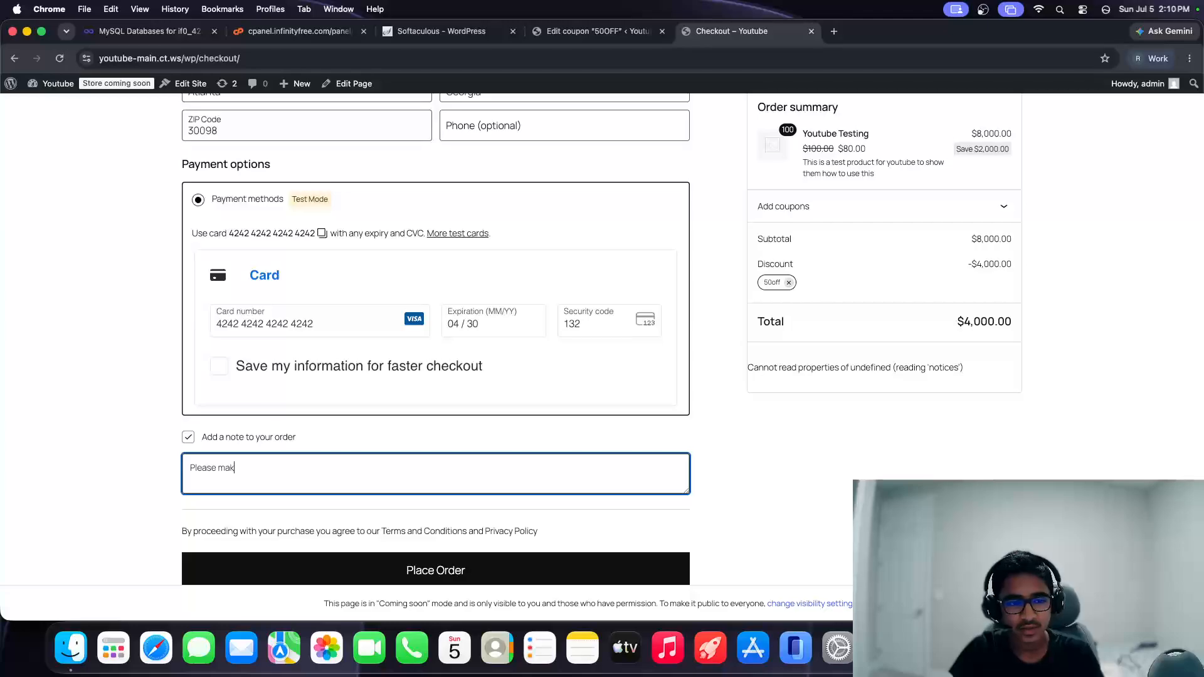
type("e it quij")
key("BackSpace")
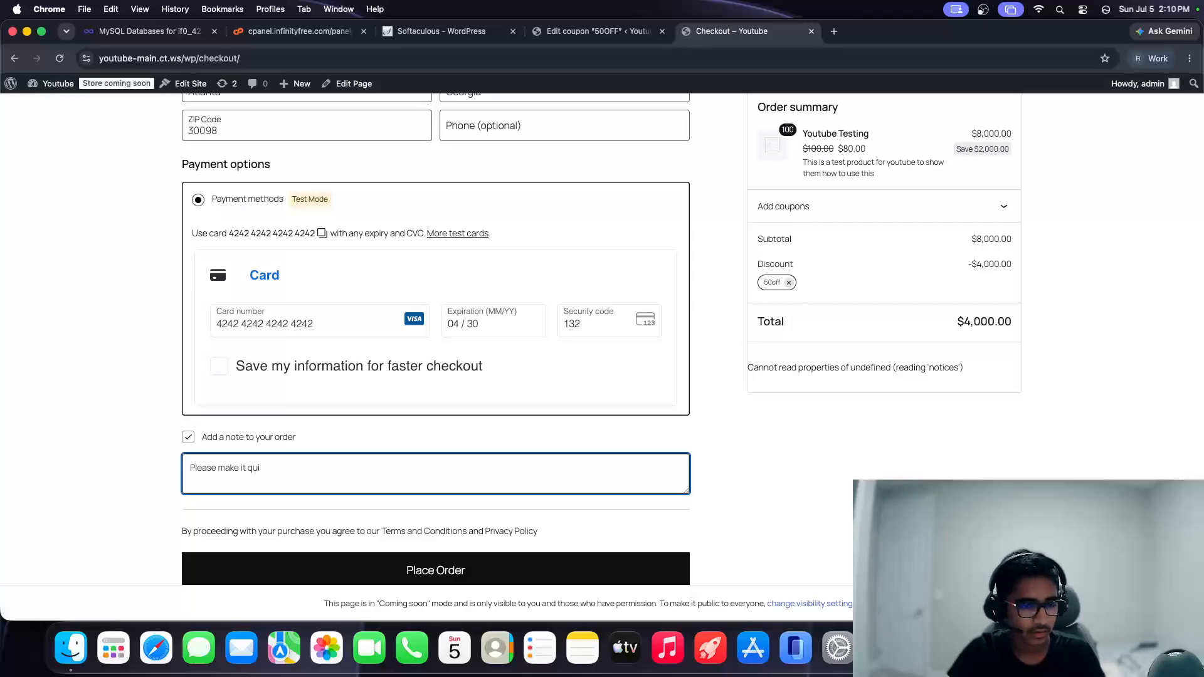
Step: Place the $4,000.00 order, declining the browser's offers to save the card and address
left_click(427, 569)
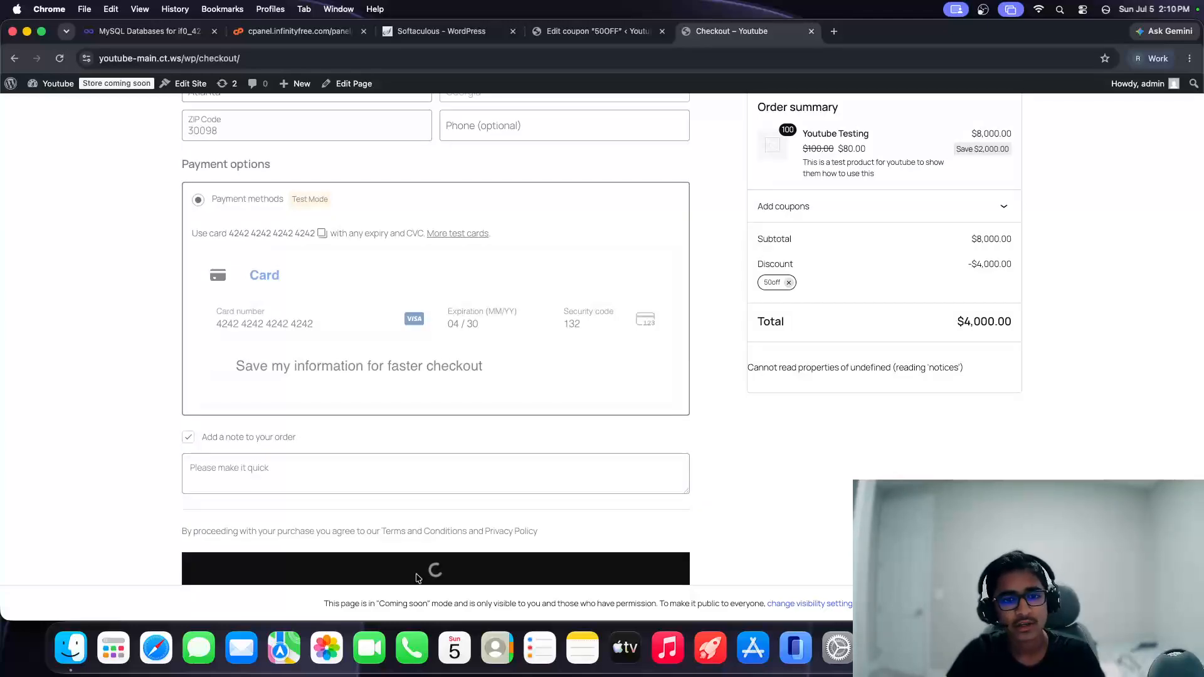
scroll(401, 558, "up", 4)
scroll(370, 493, "down", 6)
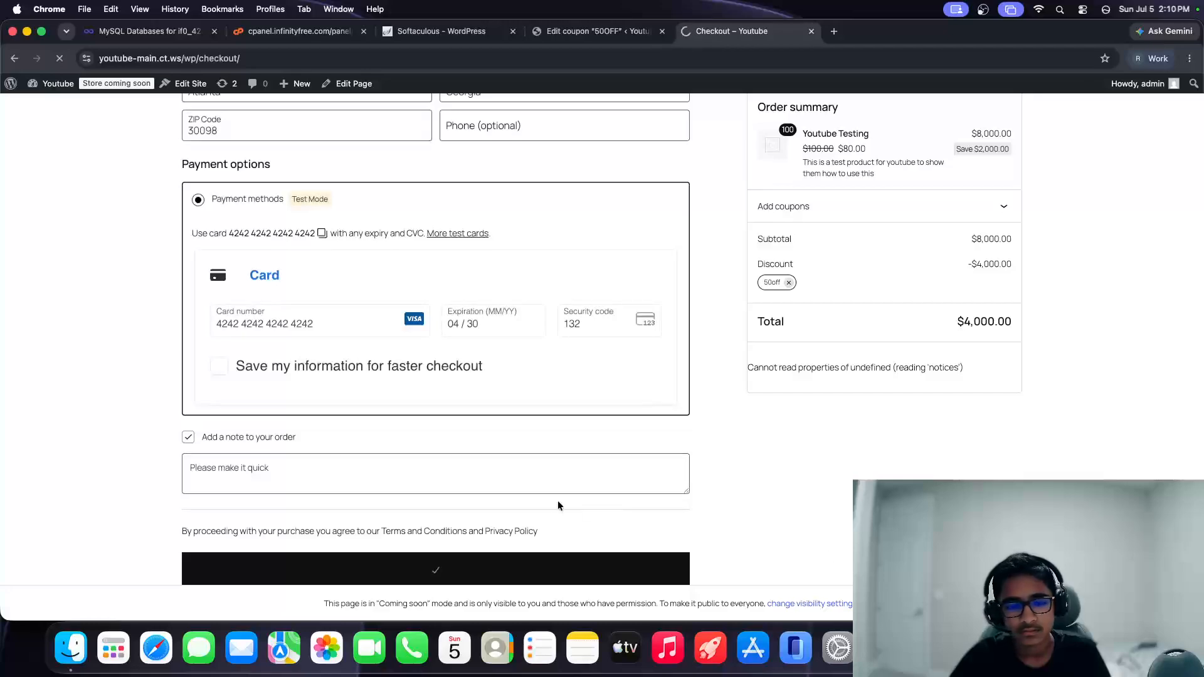
left_click(1028, 261)
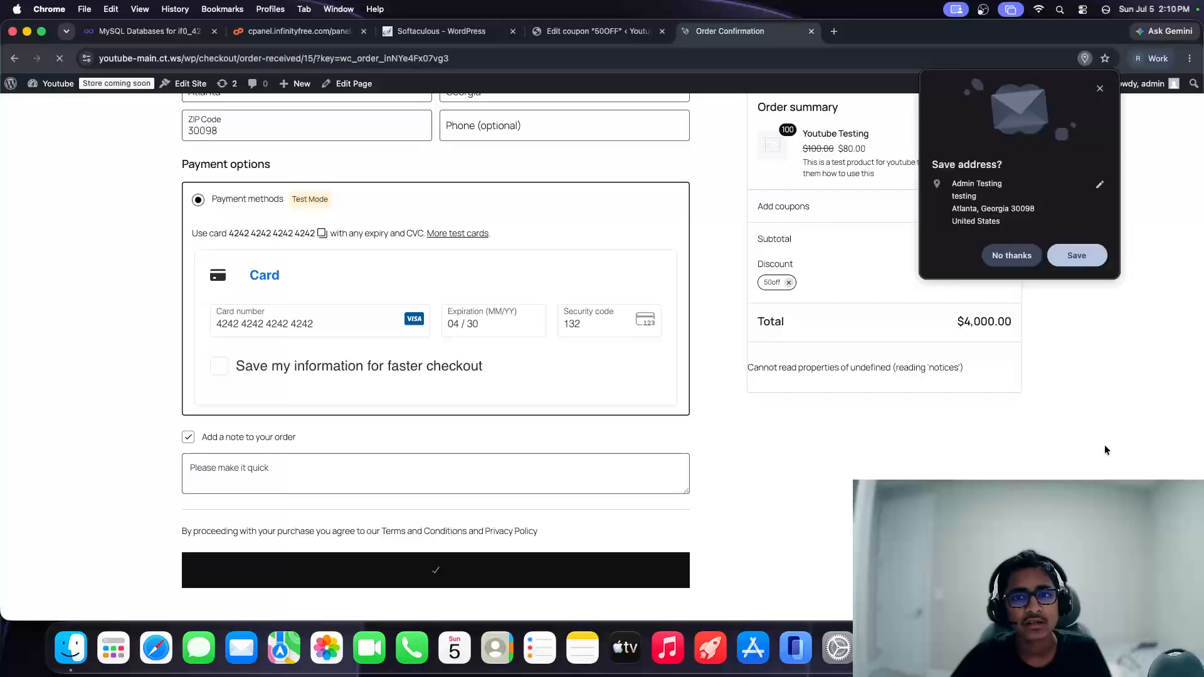
left_click(1011, 261)
Step: Open My account > Orders to see order #15 as Processing for 100 items
scroll(708, 409, "down", 5)
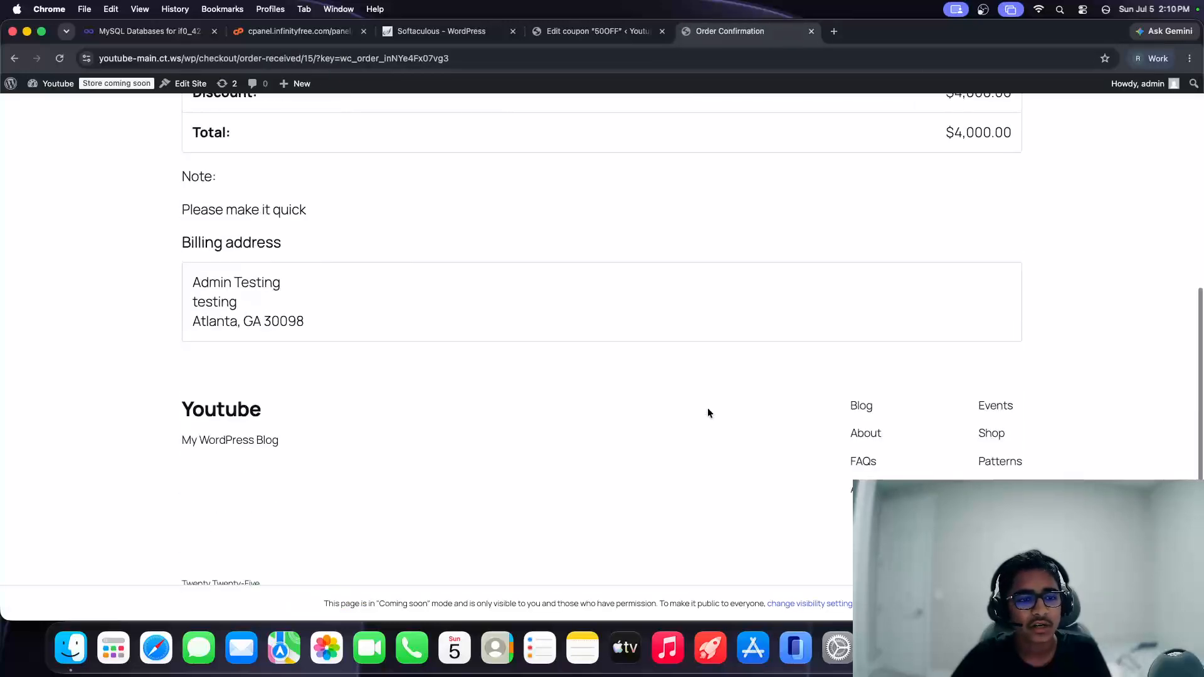
scroll(645, 465, "up", 2)
scroll(635, 469, "up", 5)
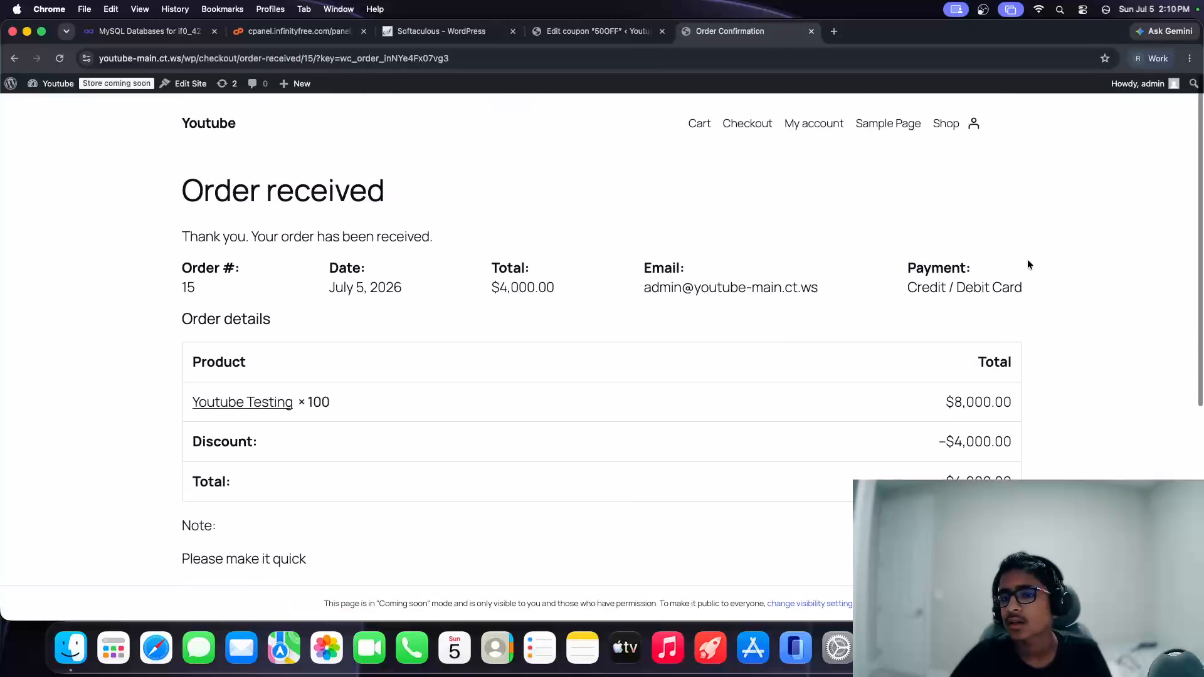
left_click(967, 131)
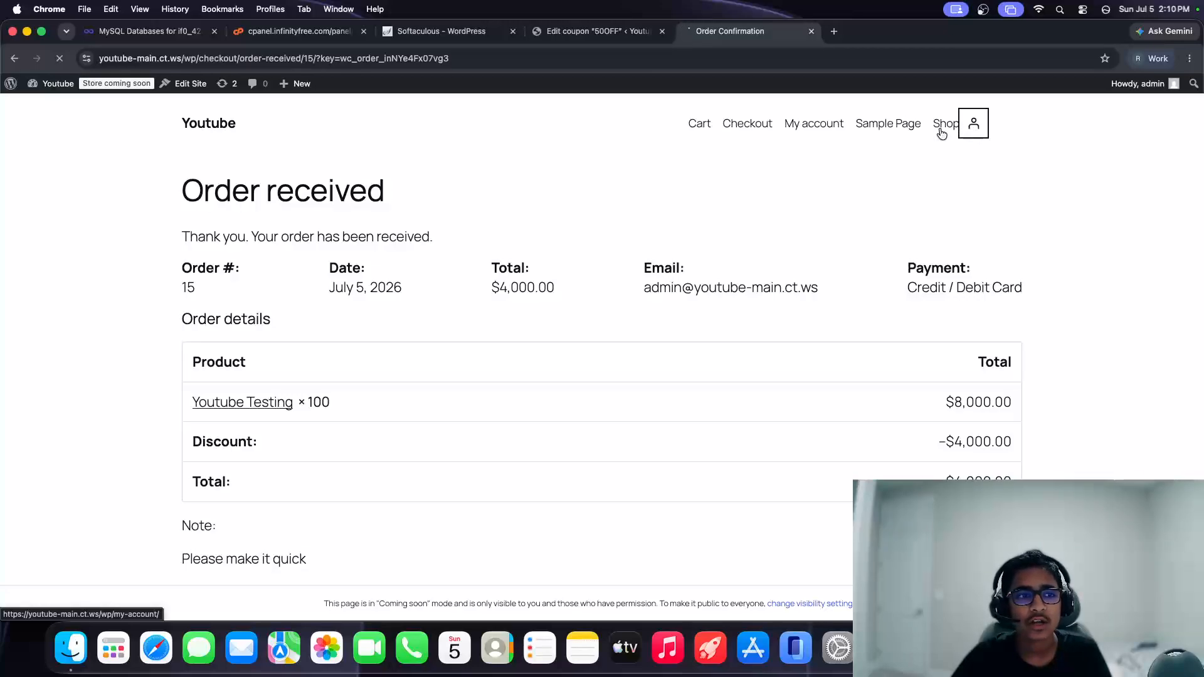
left_click(312, 335)
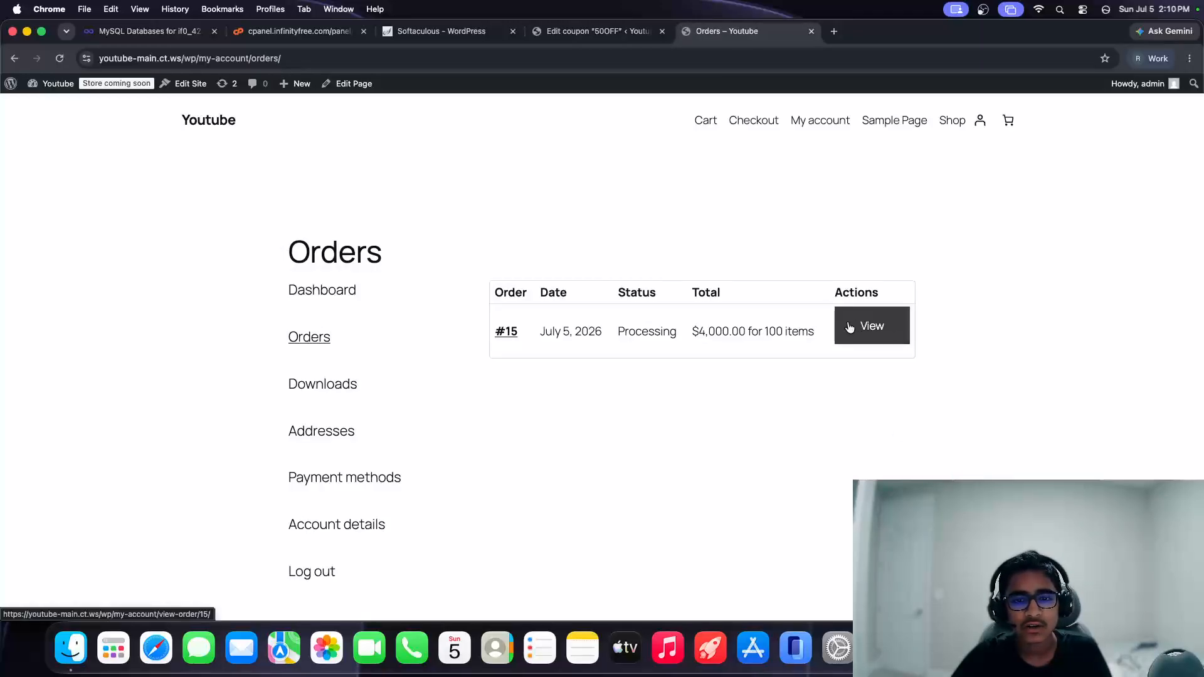
Step: Open order #15 from the admin WooCommerce Orders list and dismiss the first-order popup
left_click(599, 31)
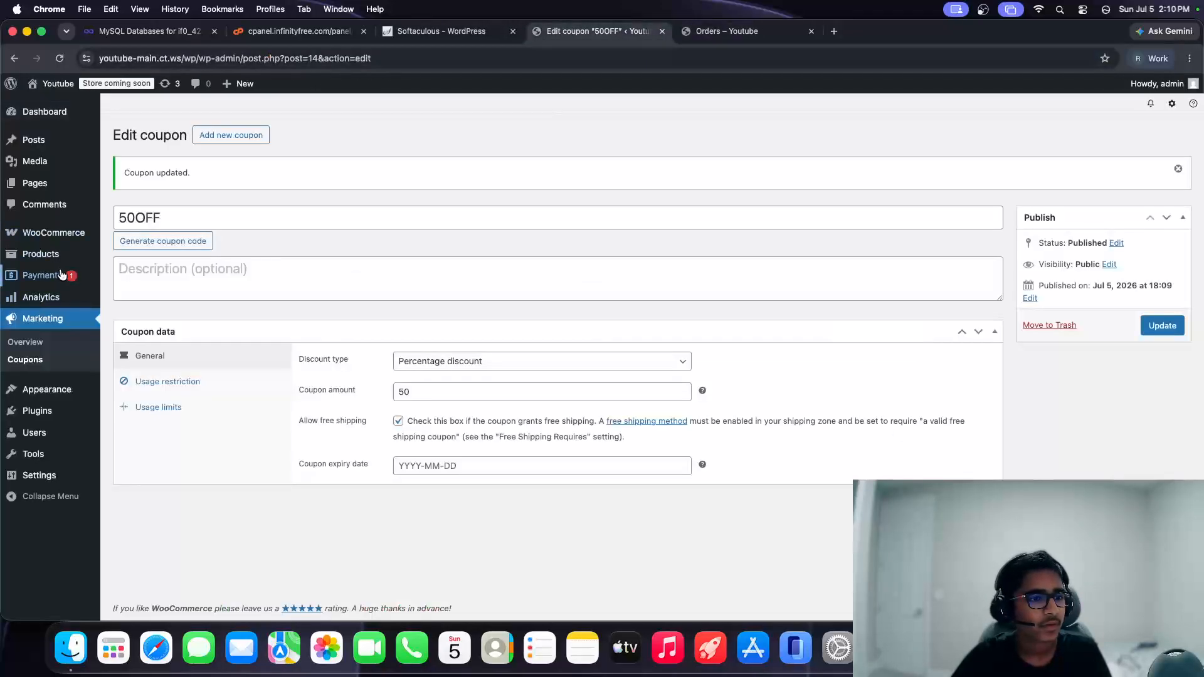
mouse_move(65, 289)
mouse_move(57, 234)
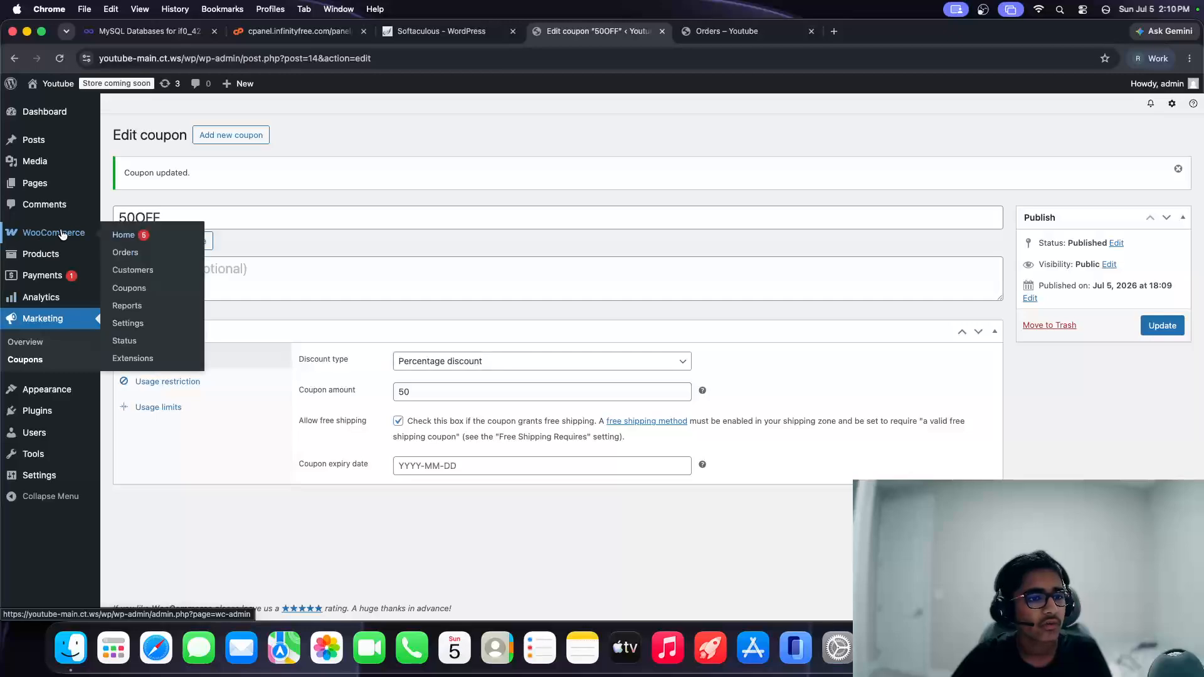
left_click(123, 253)
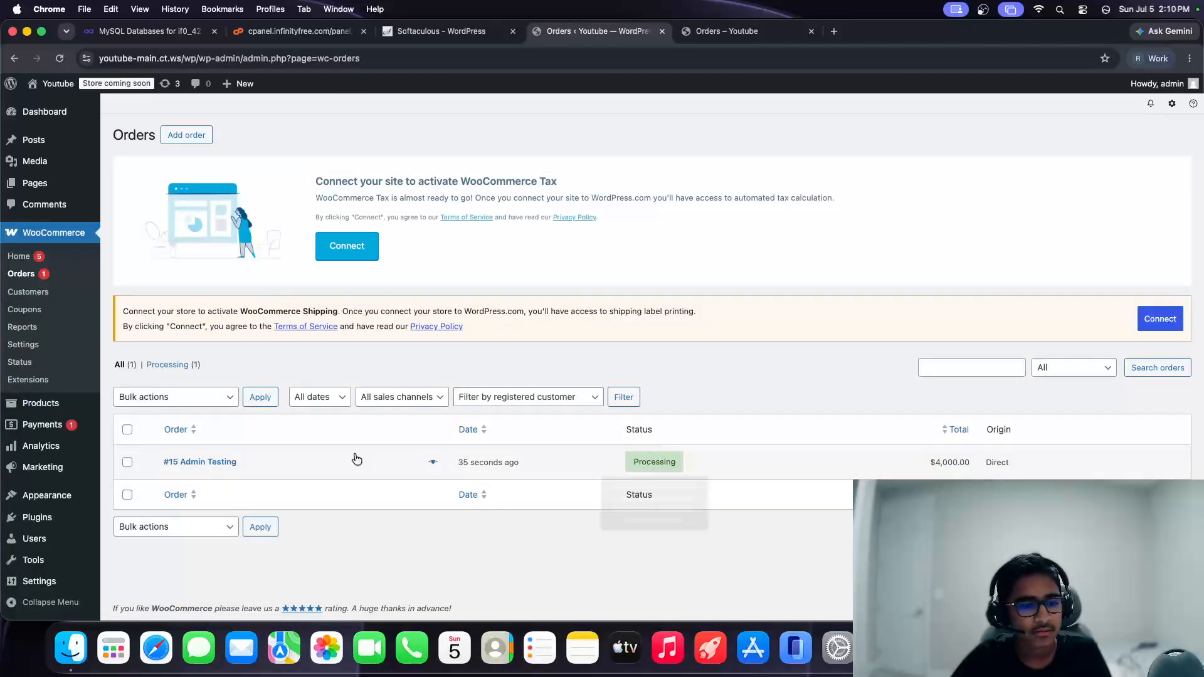
left_click(208, 464)
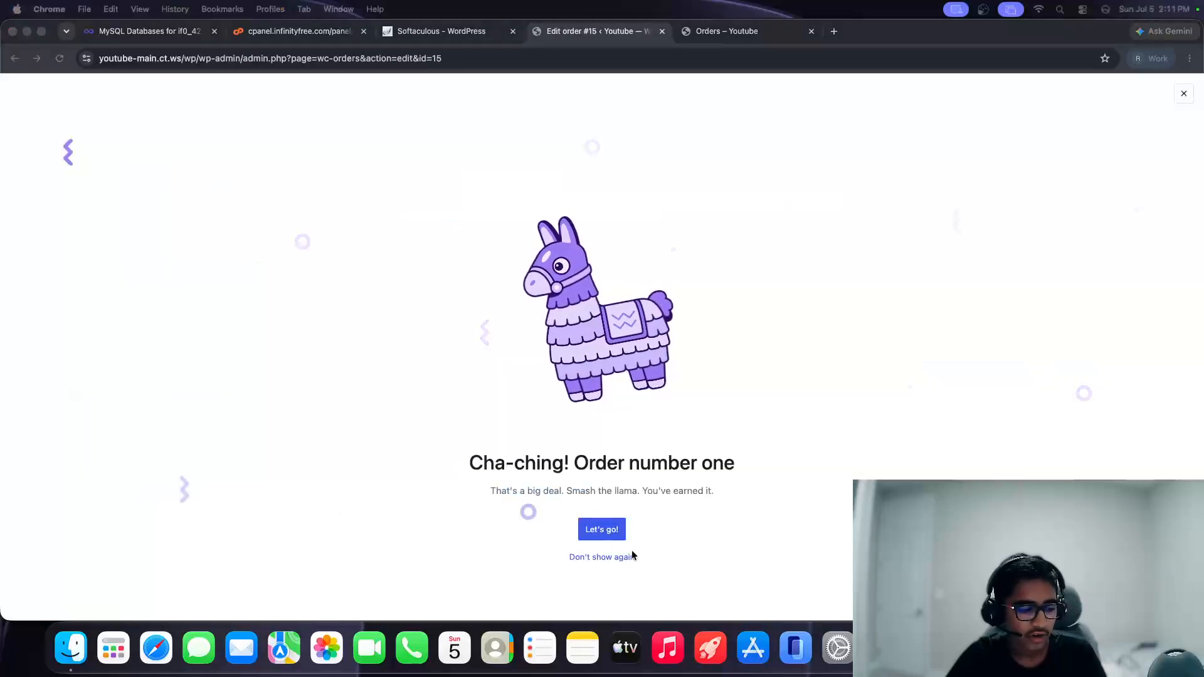
left_click(597, 557)
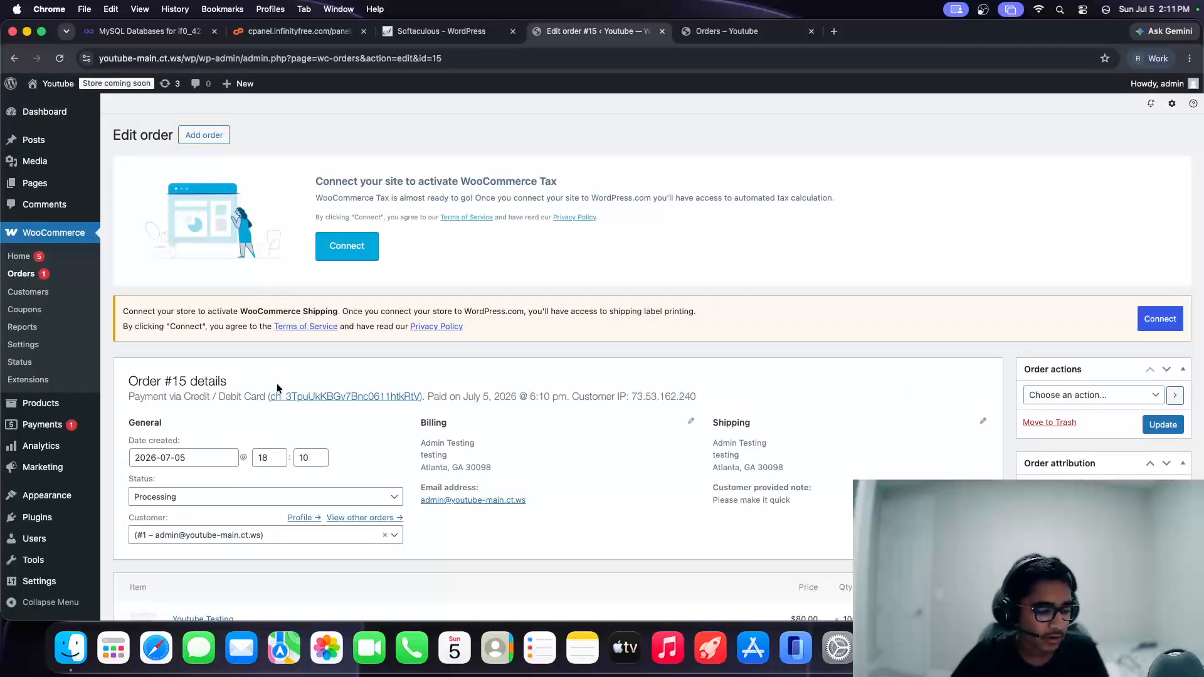
Step: Review order #15's Processing status, order actions and item totals, leaving them unchanged
scroll(188, 483, "down", 1)
left_click(187, 474)
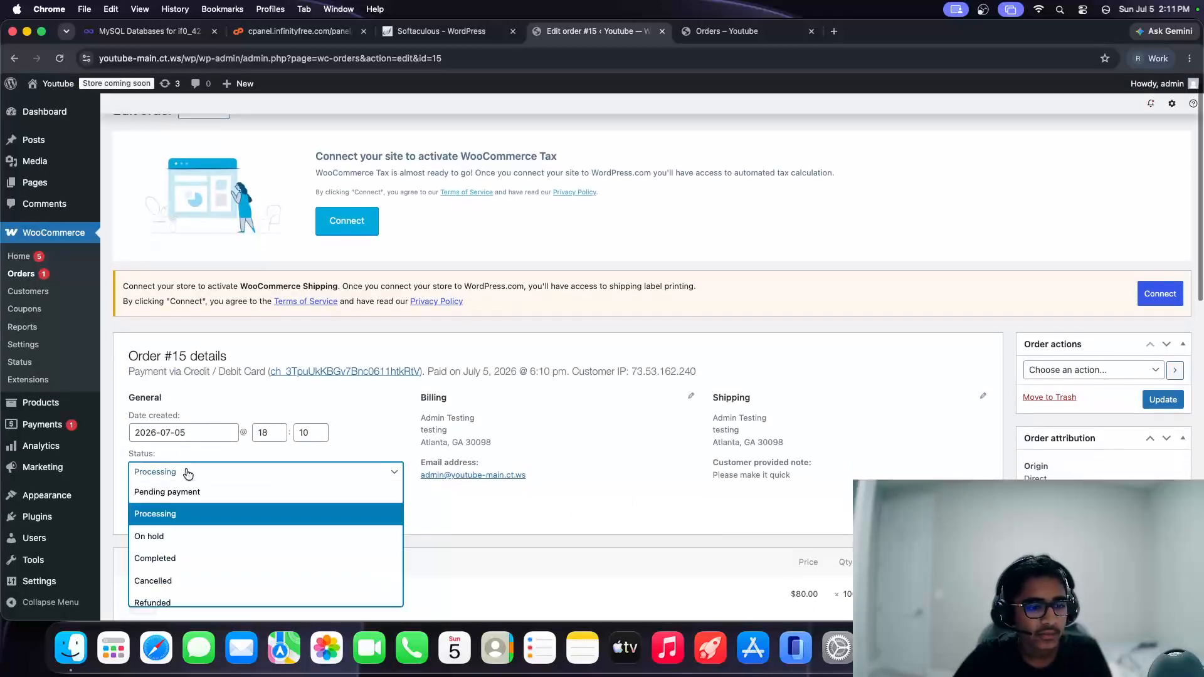
scroll(251, 552, "down", 2)
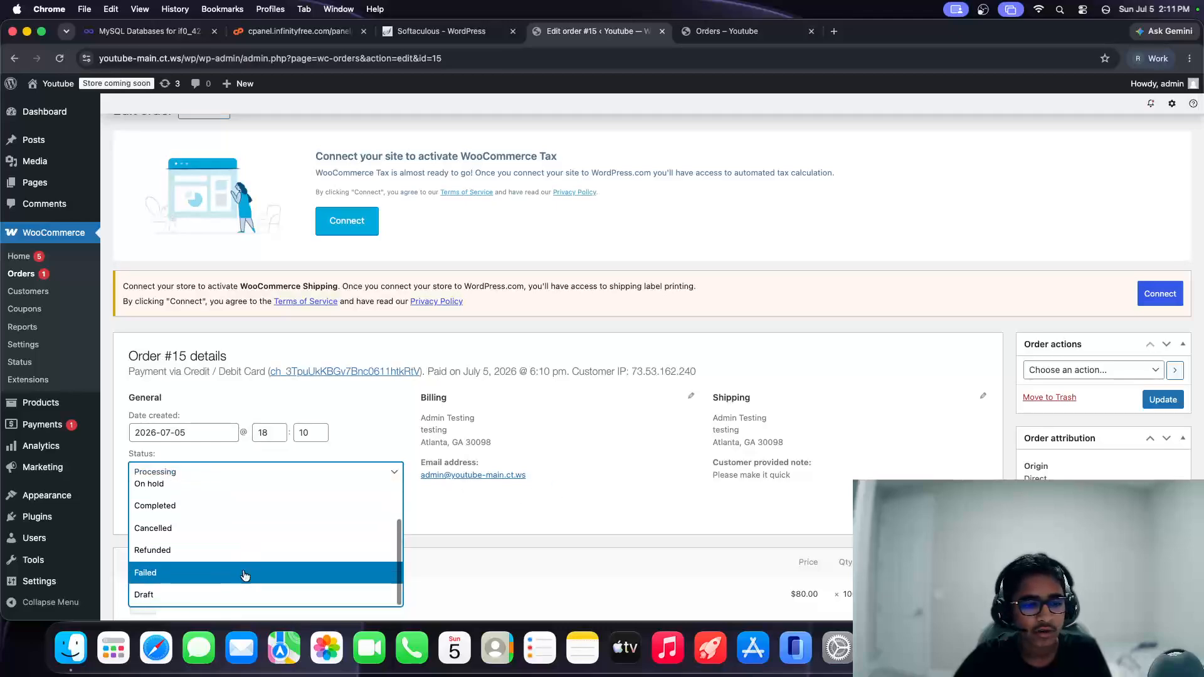
left_click(532, 528)
scroll(535, 525, "down", 1)
left_click(1122, 356)
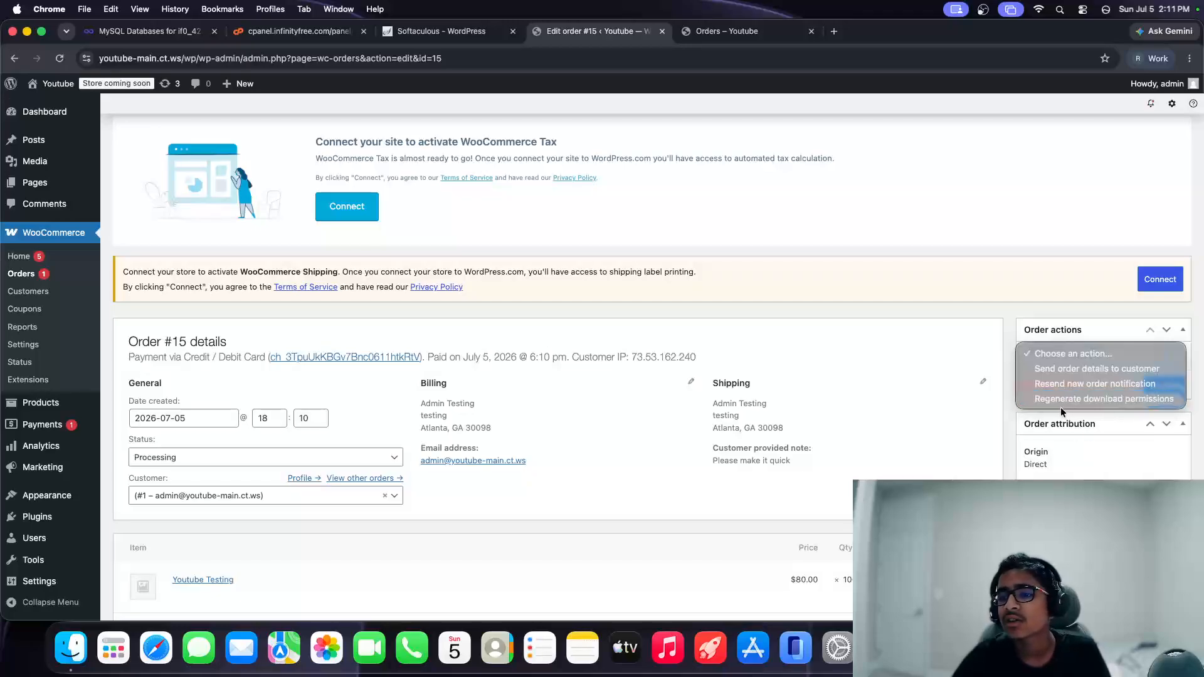
left_click(1119, 470)
scroll(1120, 469, "down", 5)
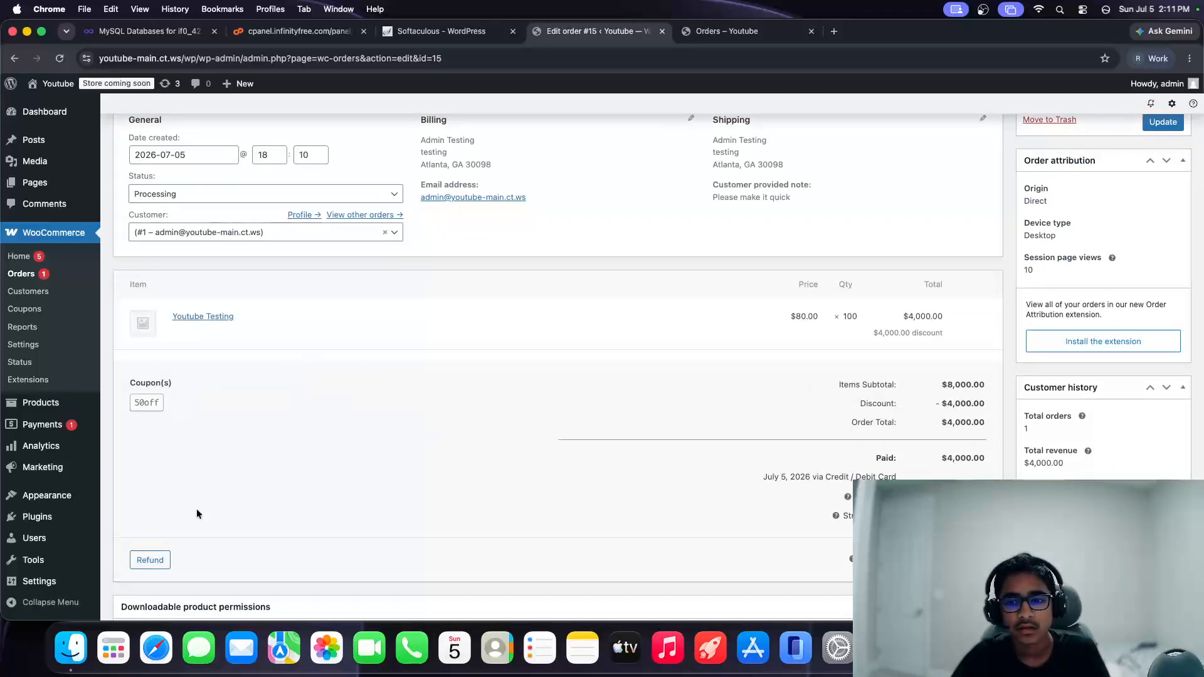
Step: Refund $1,000.00 on order #15 with reason 'Youtube Discount' and confirm it
left_click(150, 560)
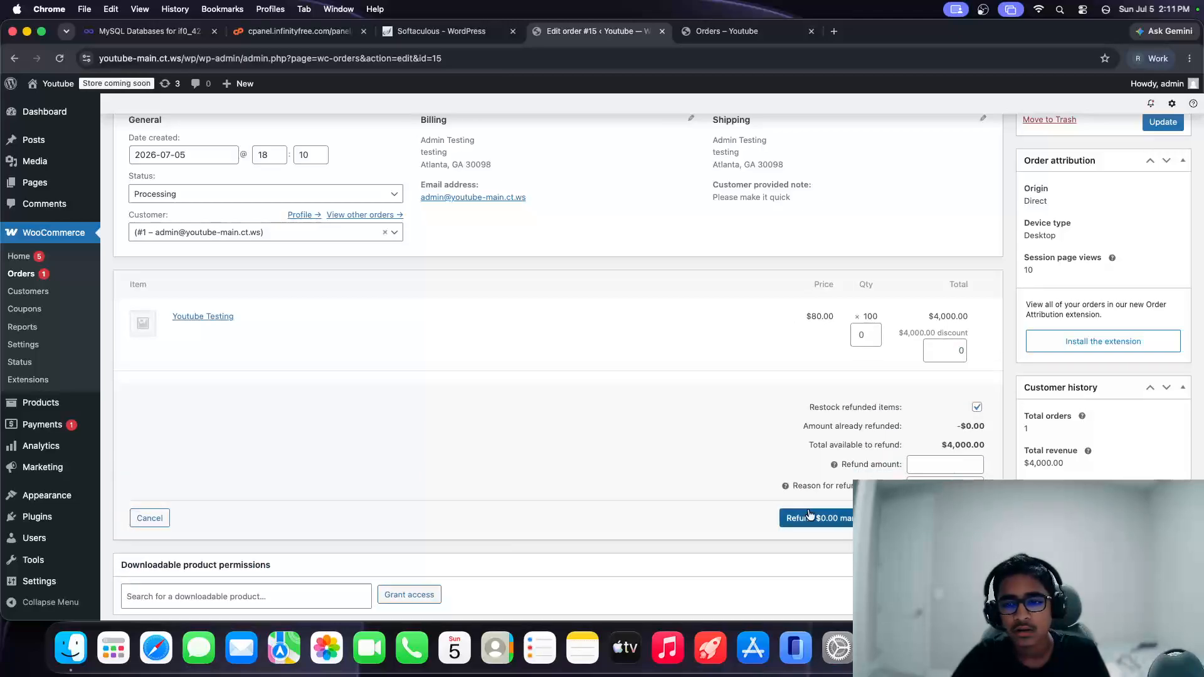
left_click(933, 463)
type("1000")
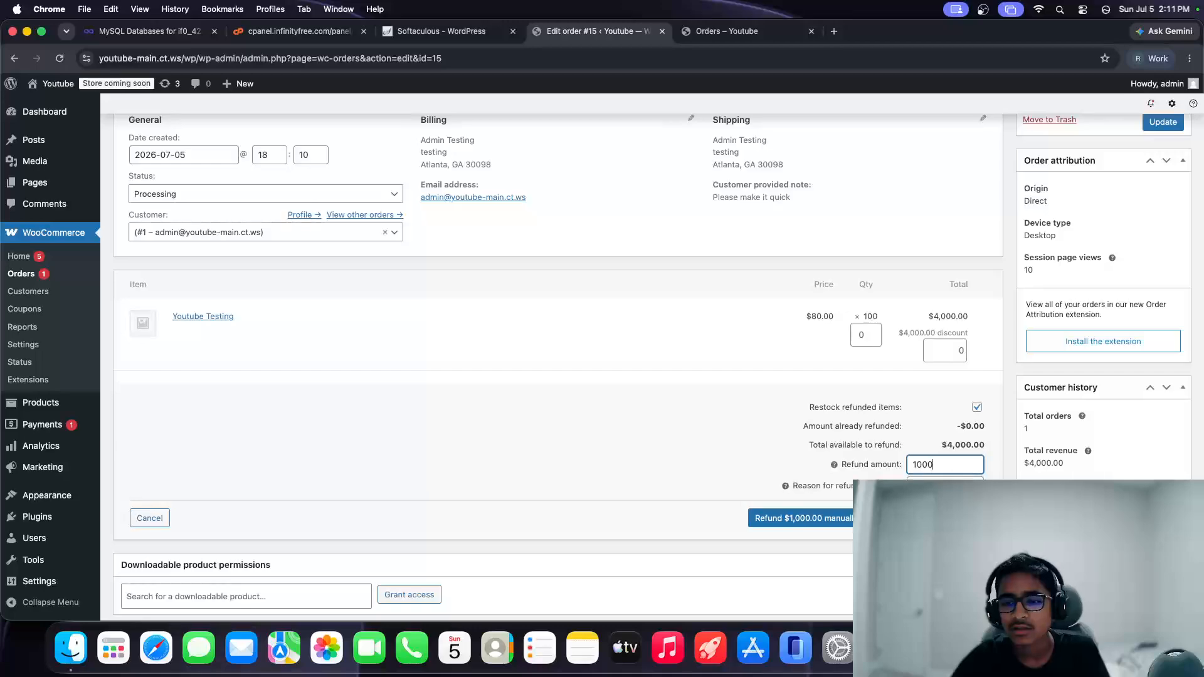
key("Tab")
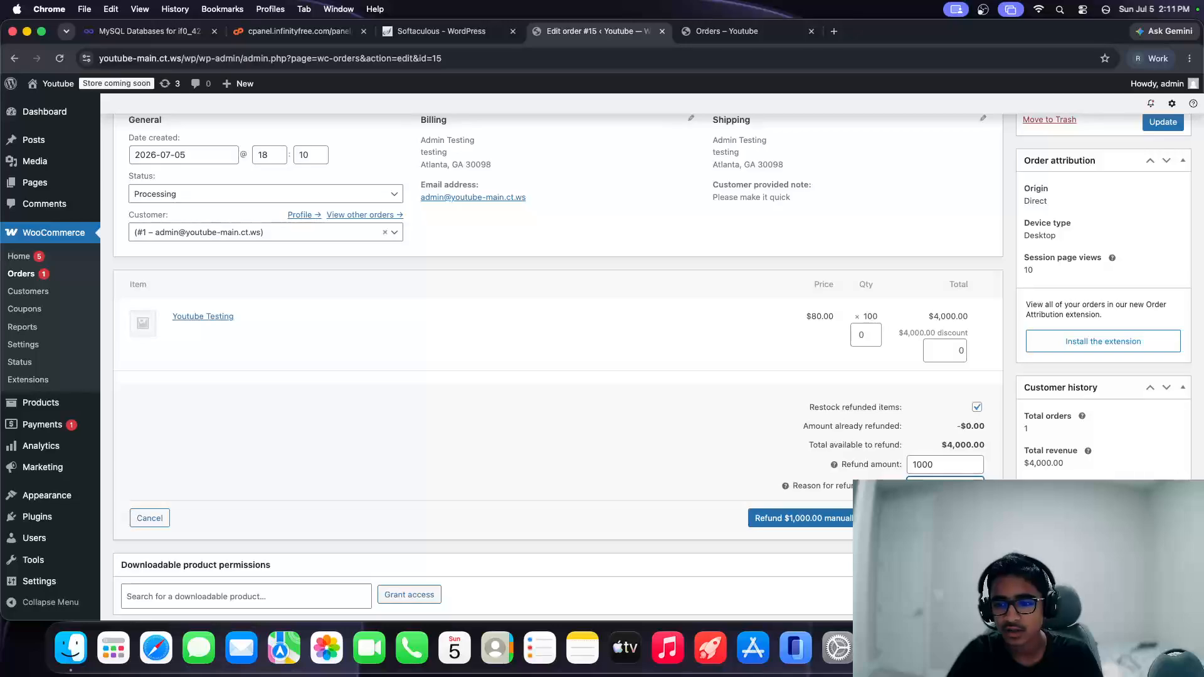
left_click(806, 518)
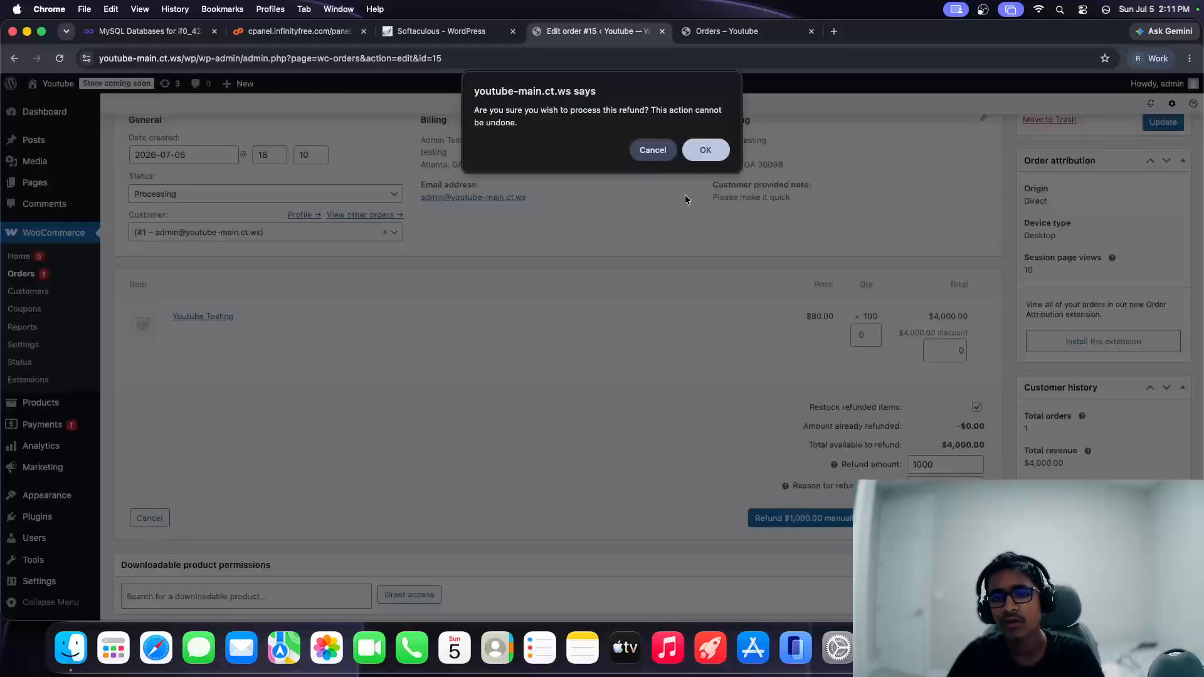
left_click(704, 154)
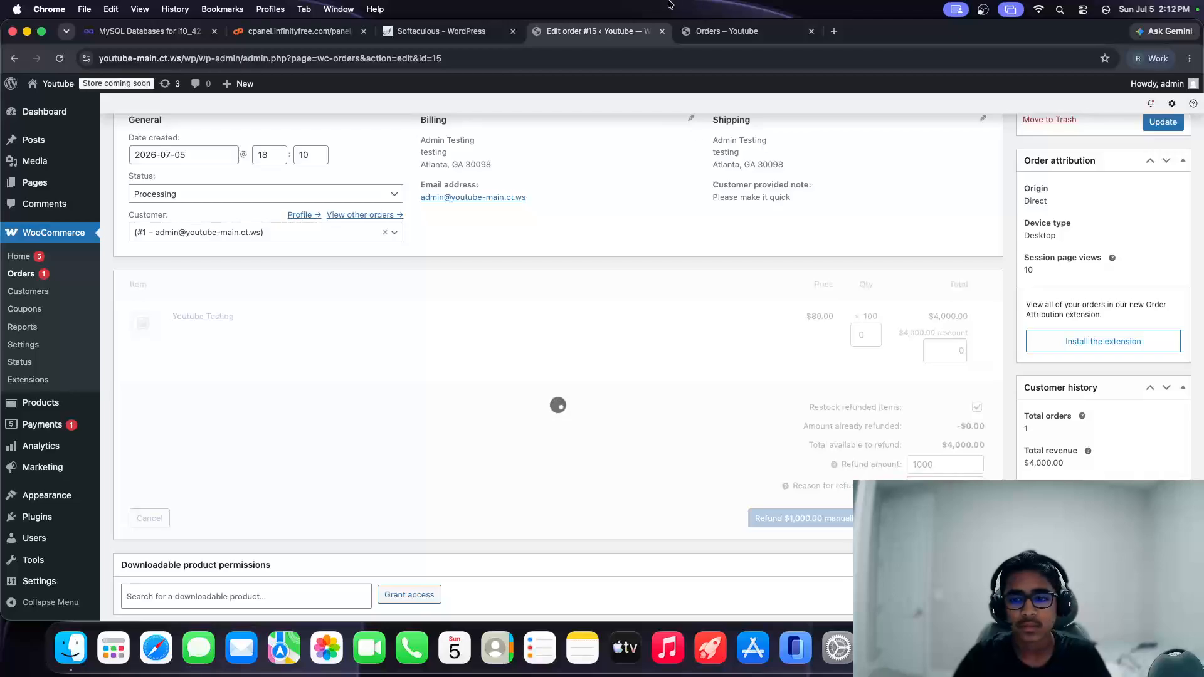
Step: Check the recorded refund and the $3,000.00 net payment on the order
scroll(641, 198, "down", 1)
scroll(641, 198, "up", 1)
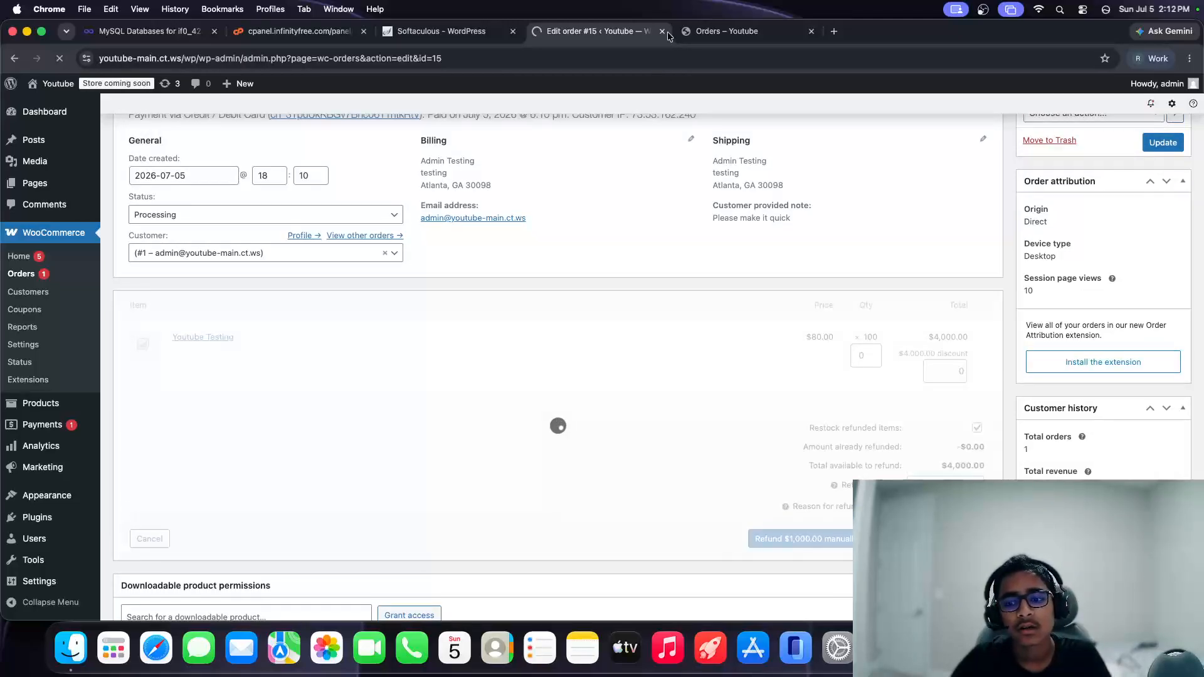
scroll(625, 430, "down", 1)
scroll(626, 426, "down", 6)
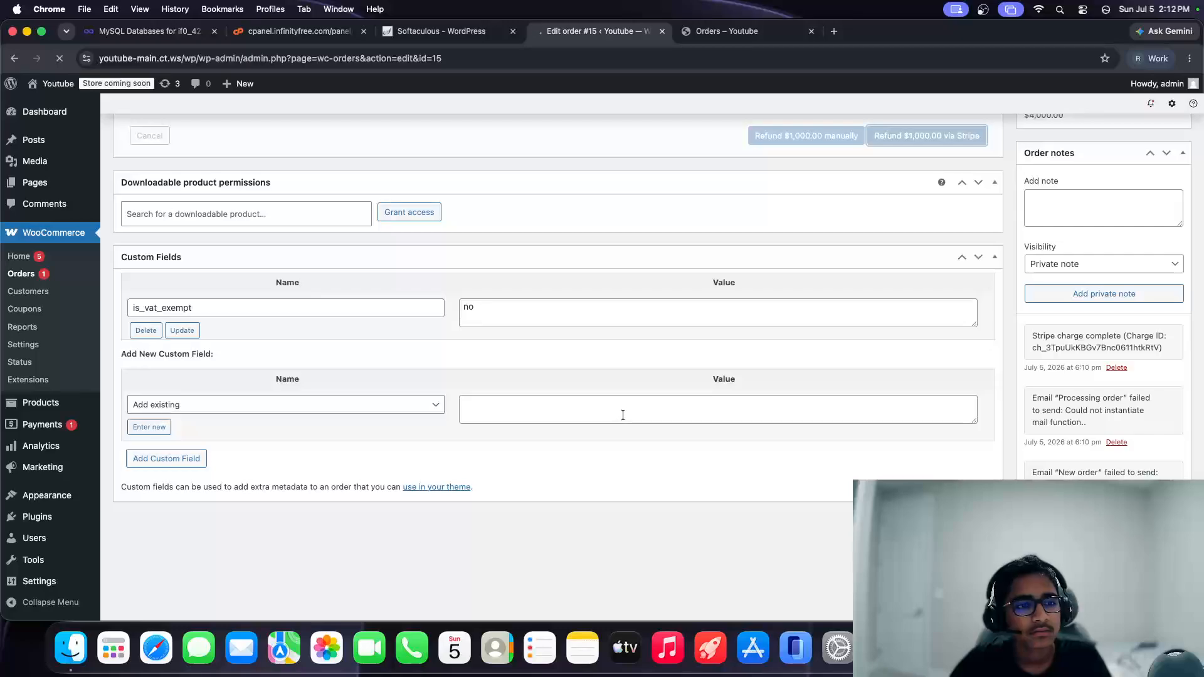
scroll(624, 342, "up", 1)
left_click(302, 213)
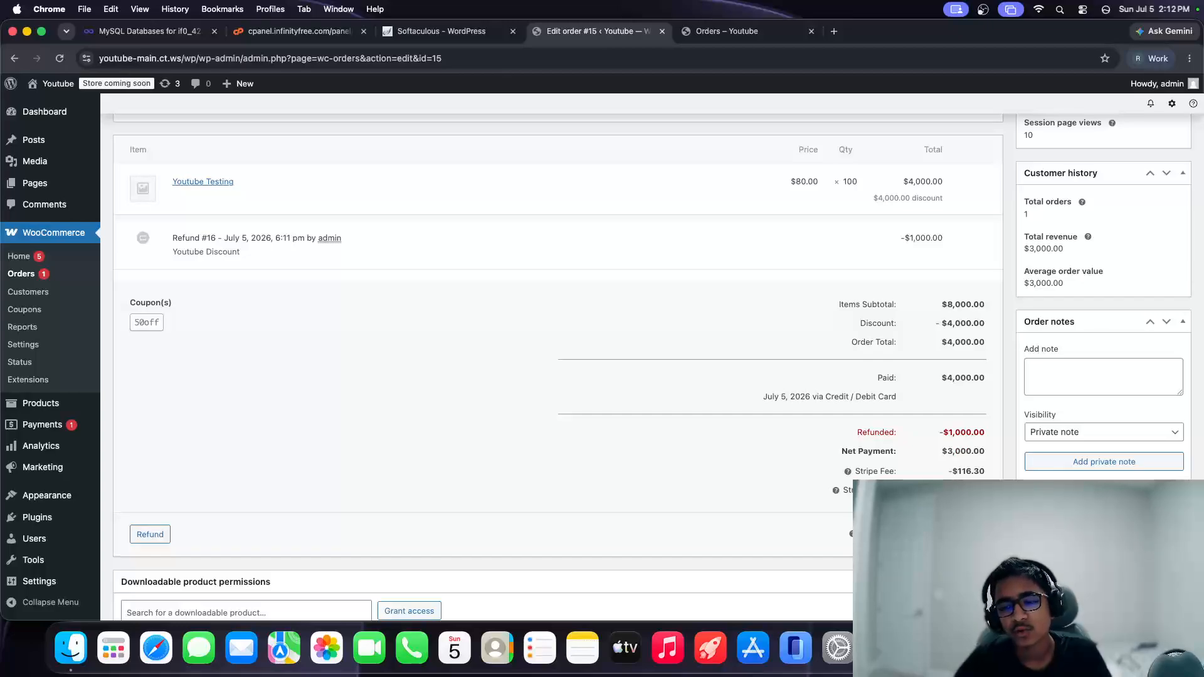
scroll(428, 449, "up", 6)
scroll(223, 368, "down", 2)
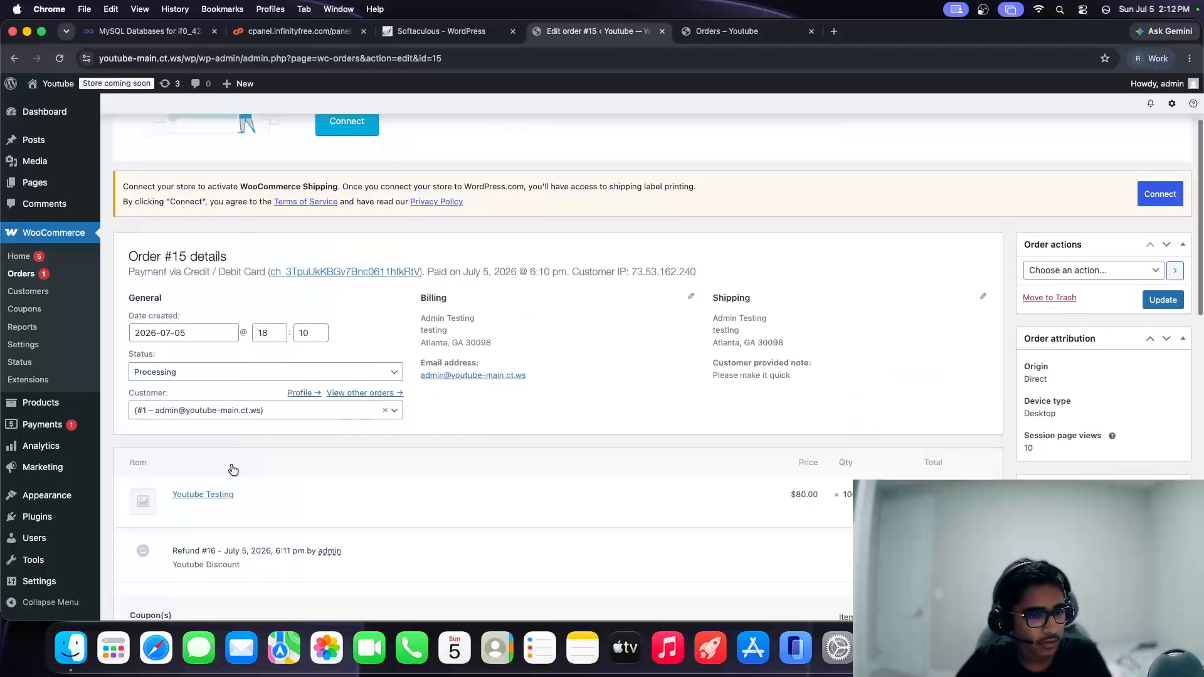
Step: Change order #15's status to Completed, update it, and return to the customer's Orders tab
left_click(224, 368)
left_click(228, 460)
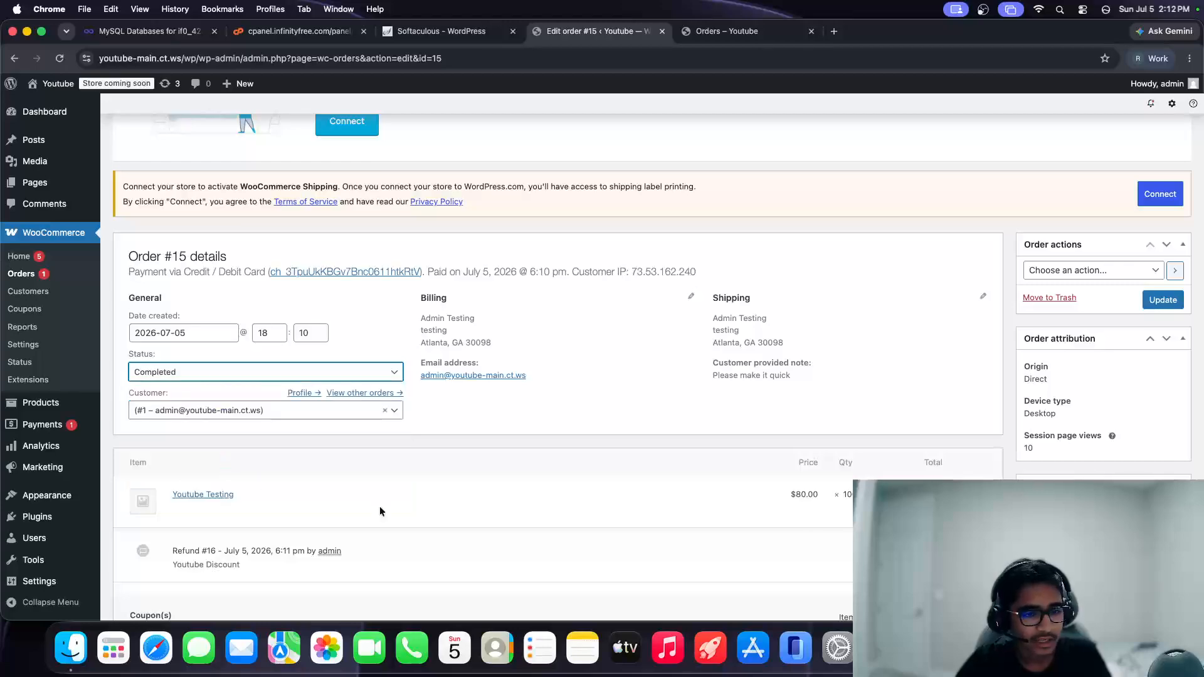
left_click(1150, 305)
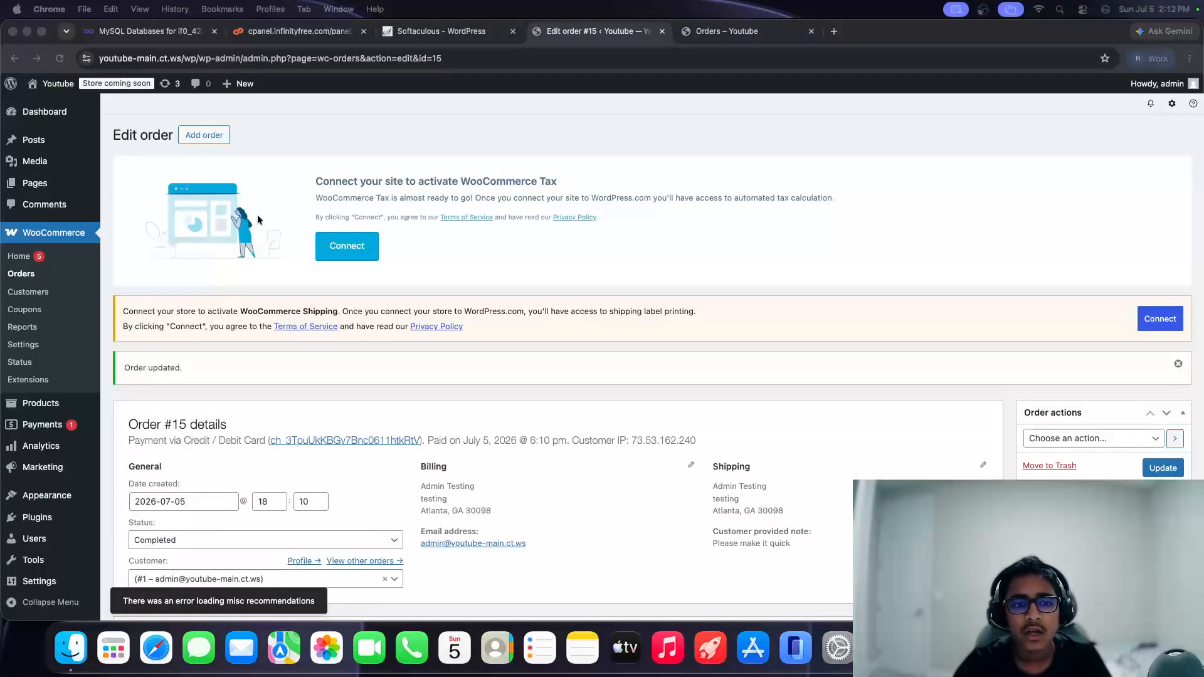
left_click(695, 34)
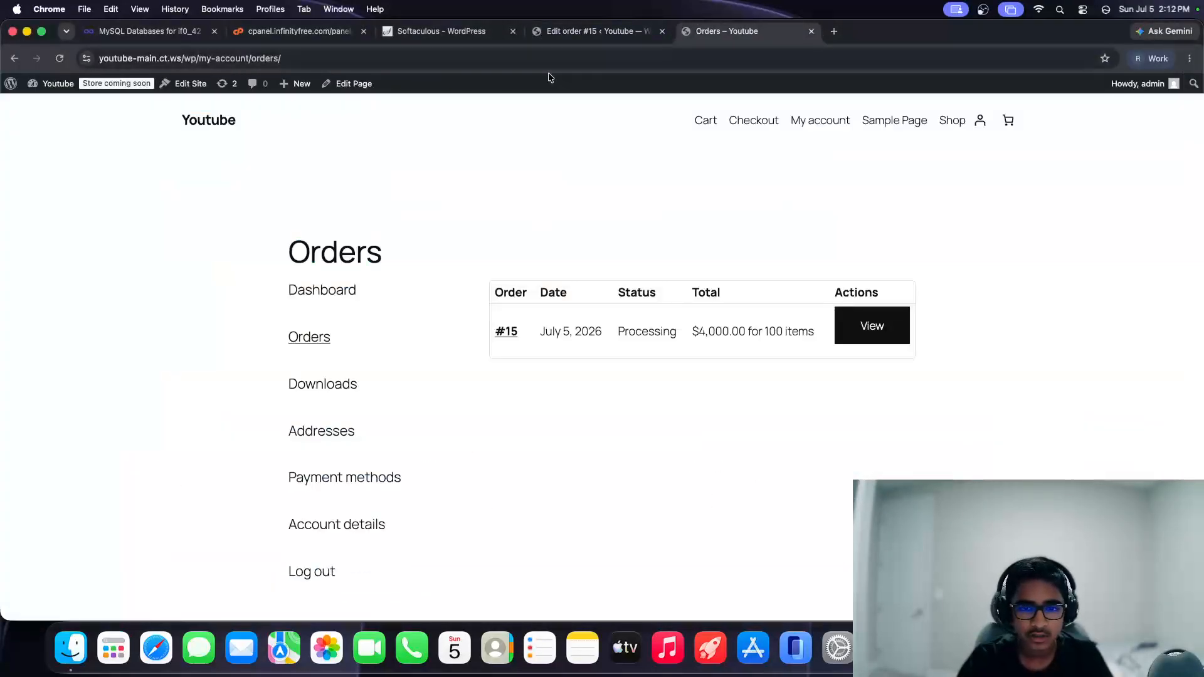
Step: Reload the customer's Orders page and open order #15's details
key("super+r")
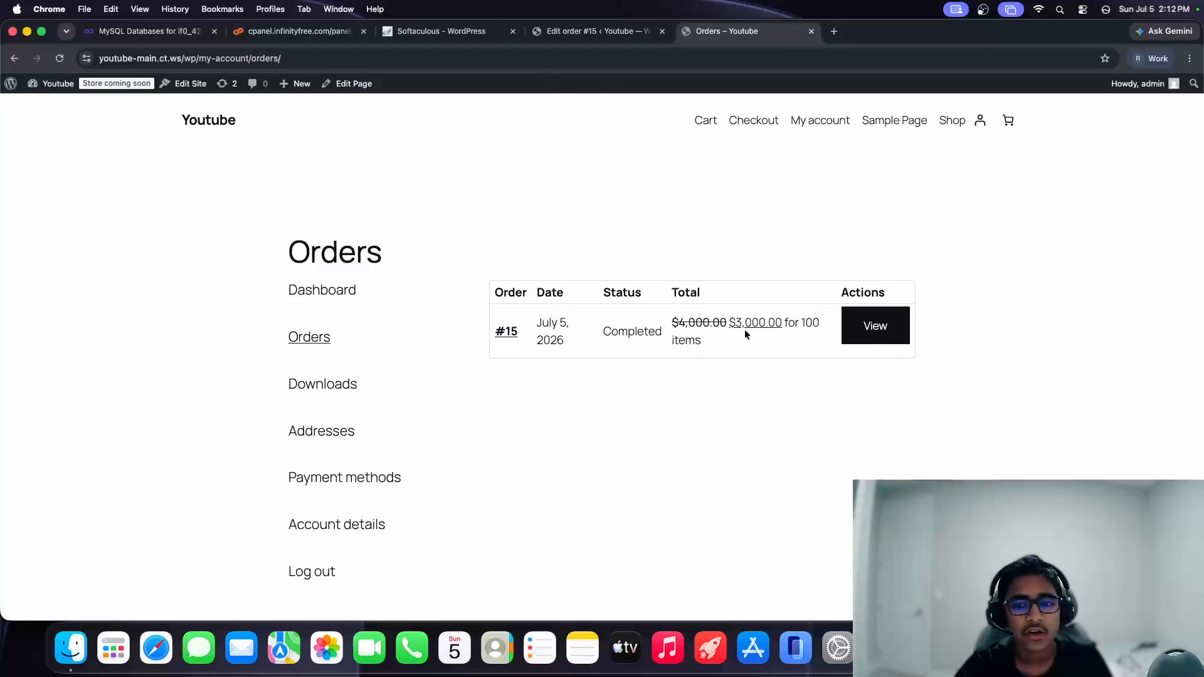
left_click(857, 337)
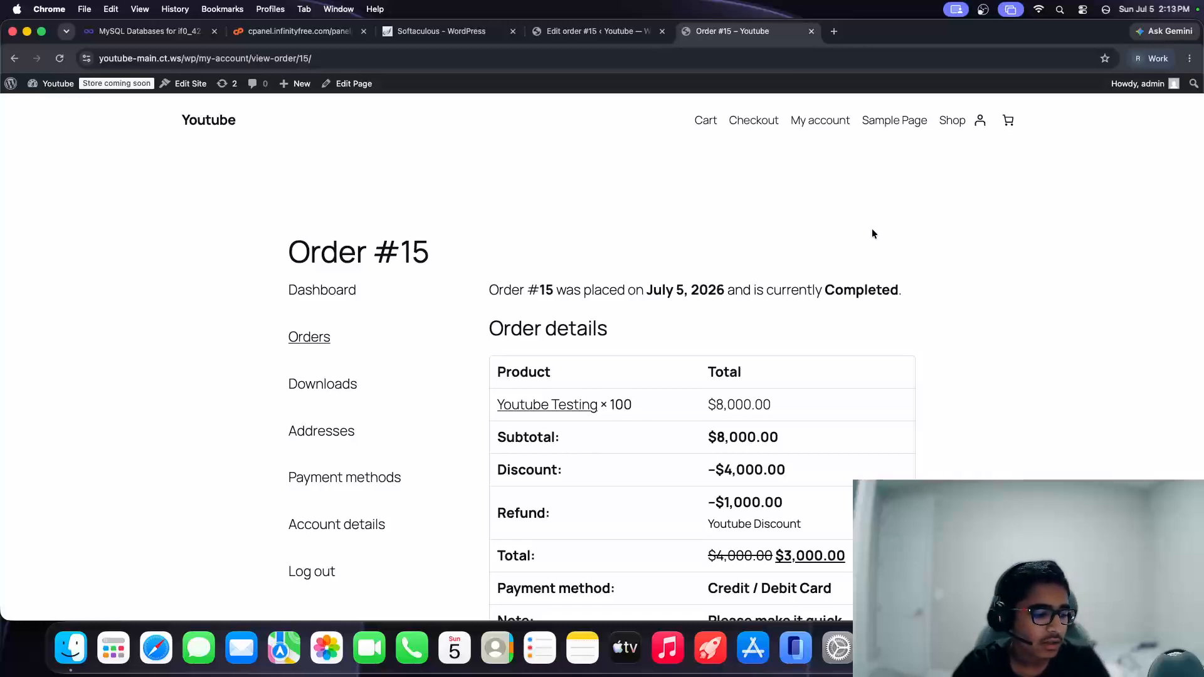
scroll(690, 406, "down", 2)
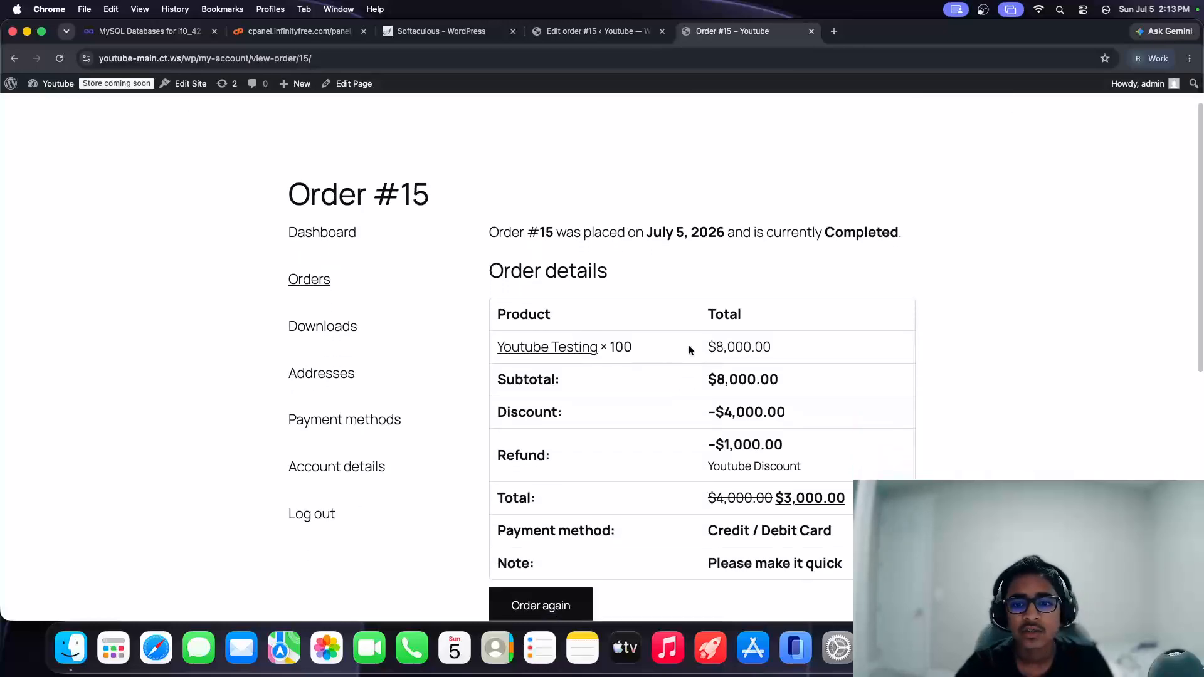
Step: Review the $8,000.00 line total, subtotal, -$4,000.00 discount, -$1,000.00 refund and $3,000.00 total
left_click_drag(691, 347, 765, 346)
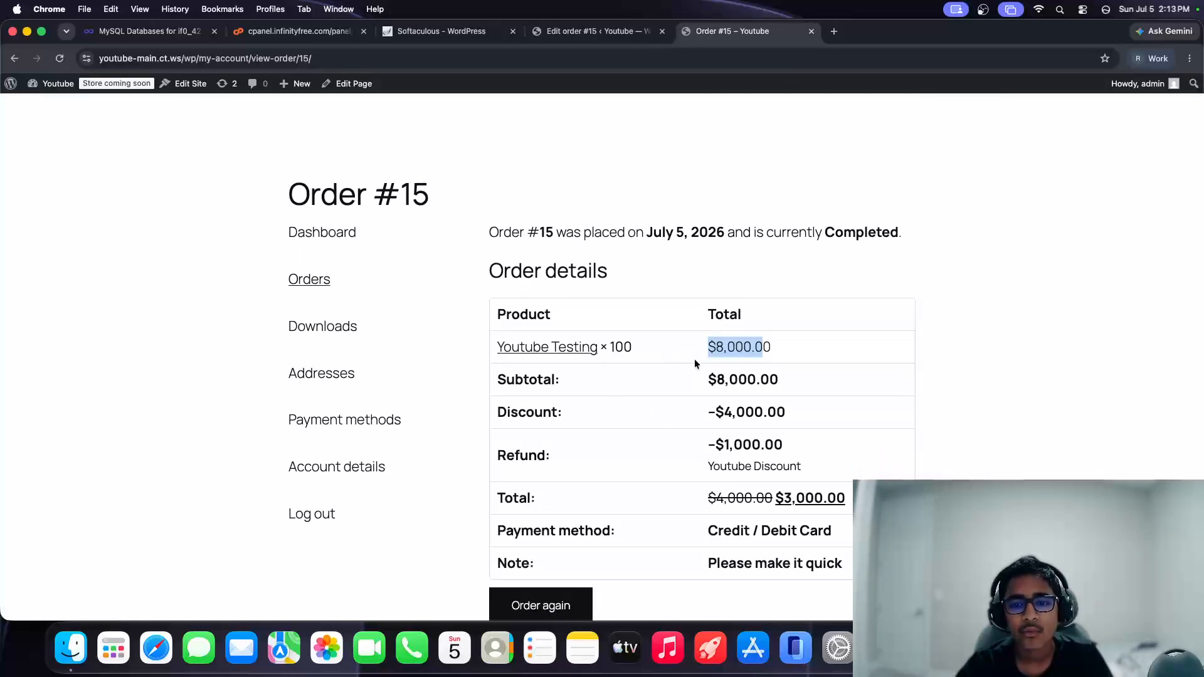
left_click_drag(496, 379, 777, 375)
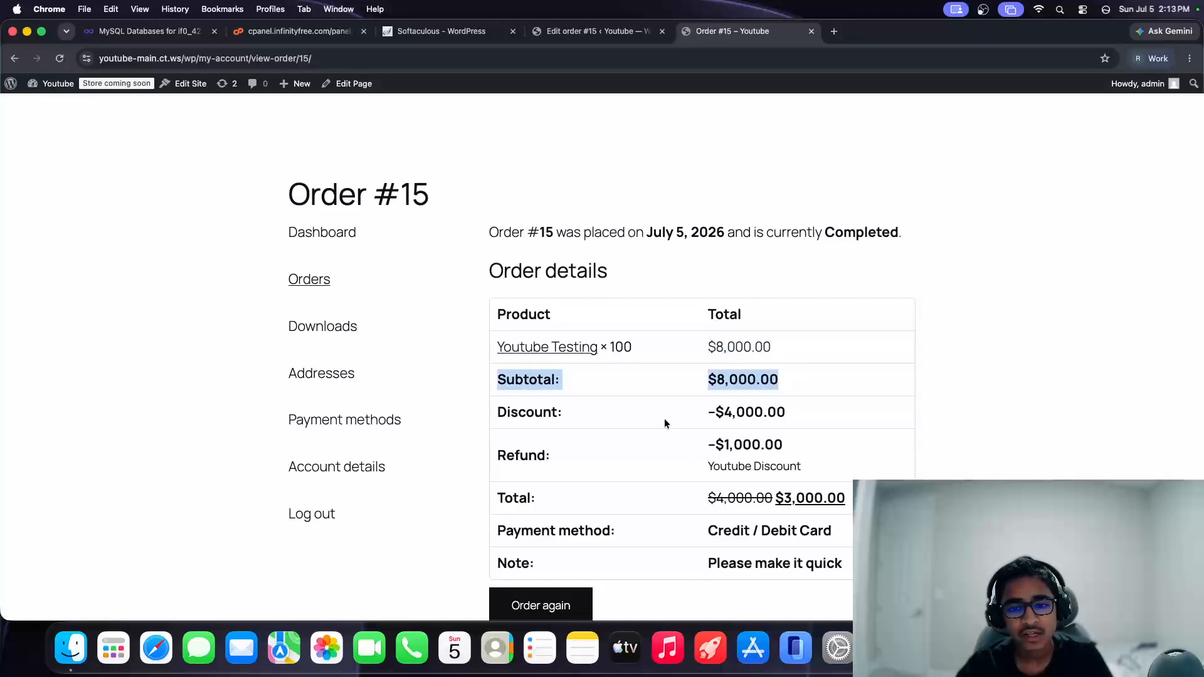
left_click_drag(664, 419, 806, 411)
left_click_drag(495, 455, 868, 449)
triple_click(855, 450)
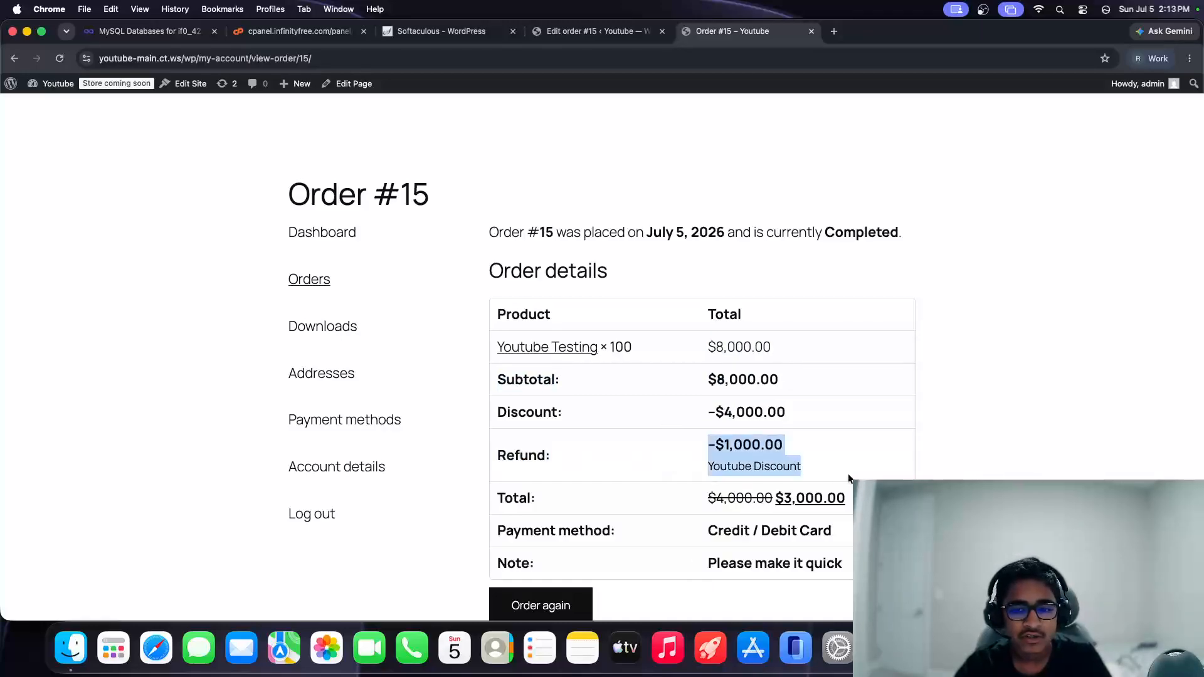
left_click_drag(494, 499, 868, 500)
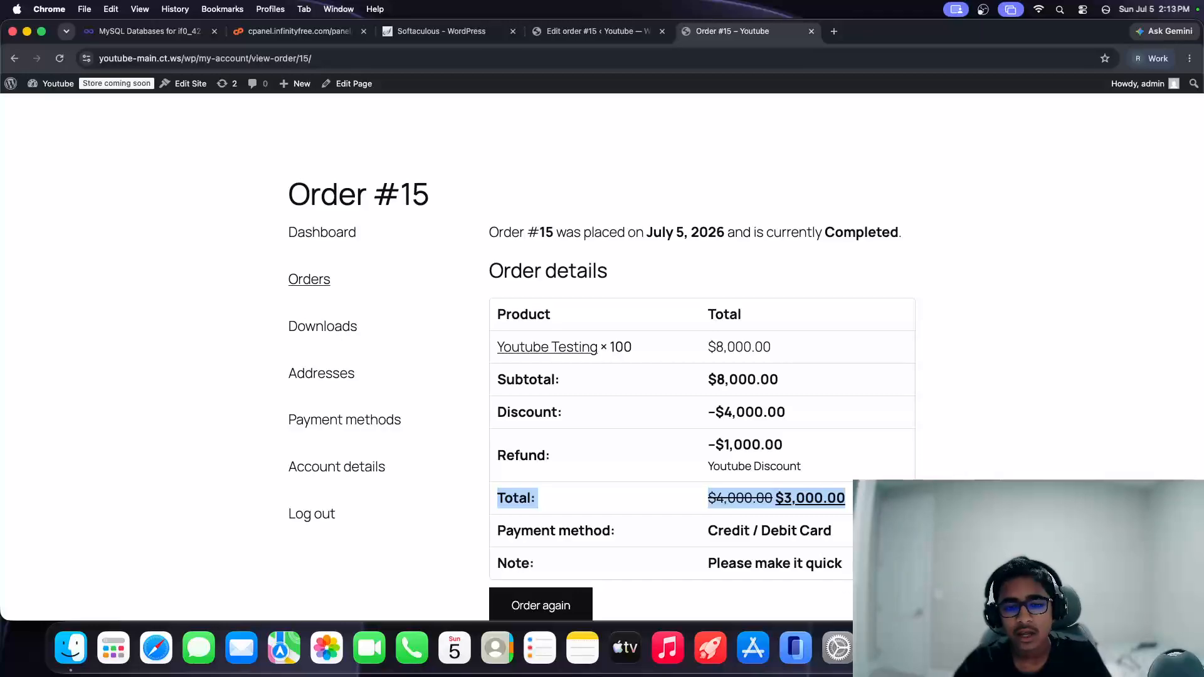
left_click_drag(843, 564, 603, 558)
scroll(603, 559, "down", 5)
scroll(540, 347, "up", 5)
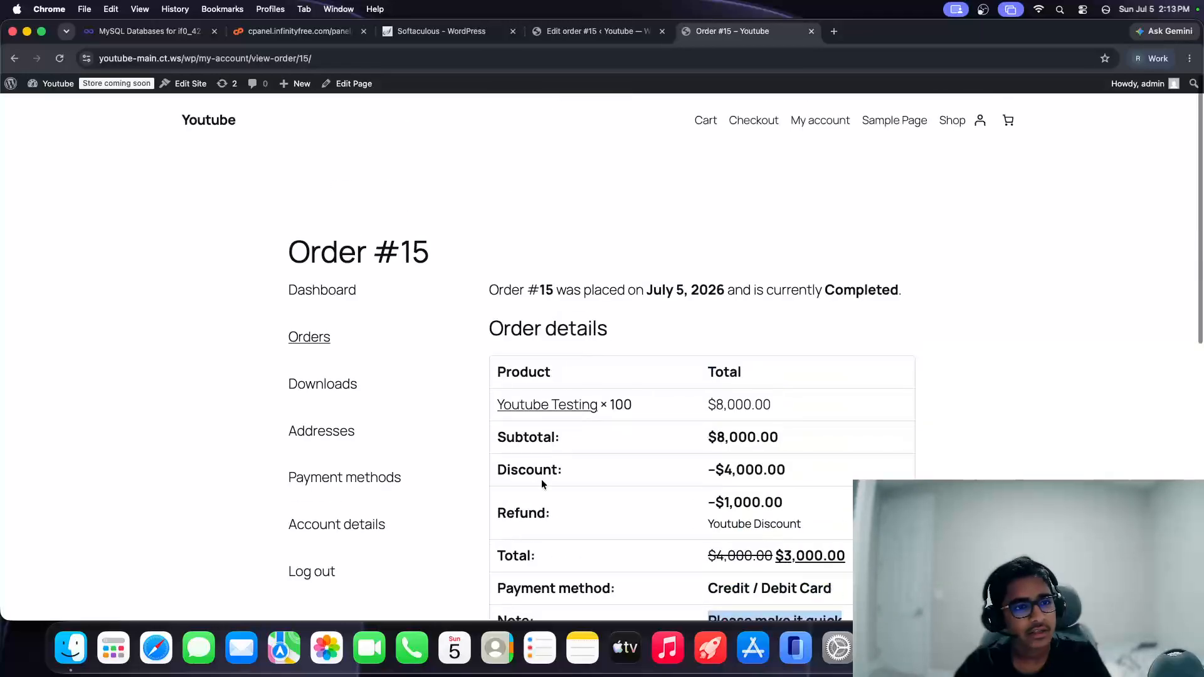